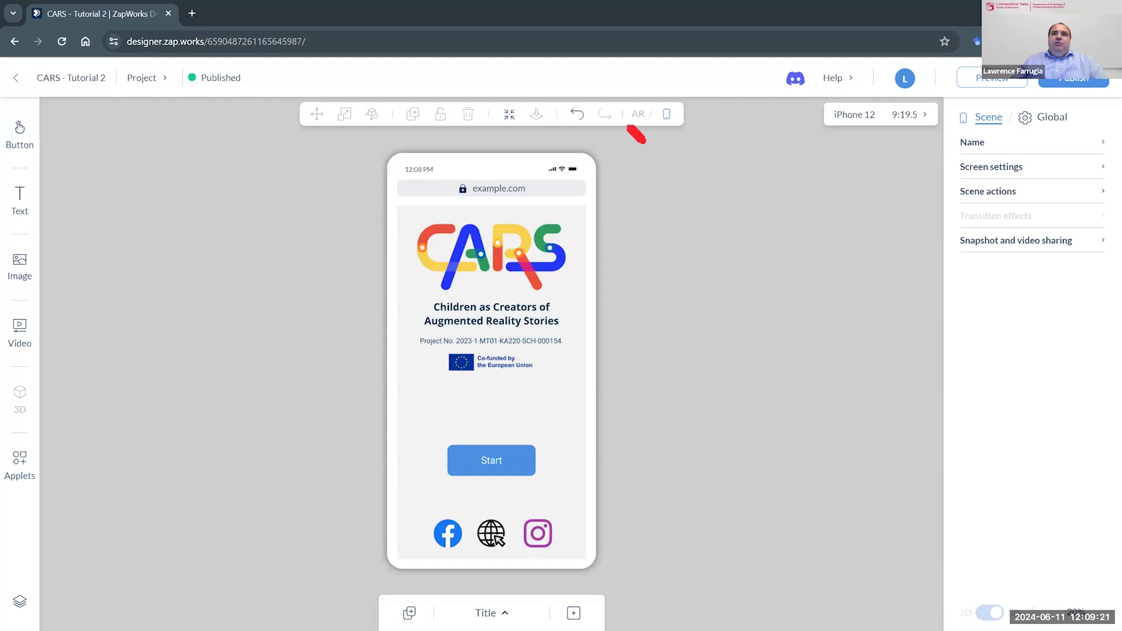
mouse_move(623, 124)
mouse_down()
mouse_move(695, 125)
mouse_move(678, 93)
mouse_move(645, 94)
mouse_move(623, 119)
mouse_up()
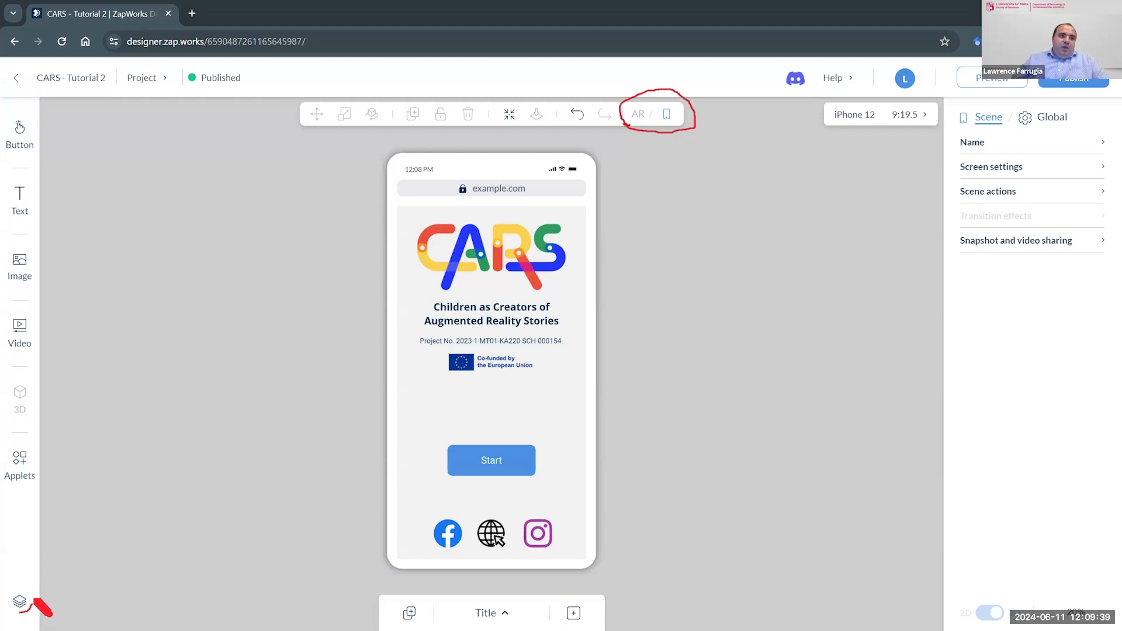
mouse_move(23, 584)
mouse_down()
mouse_move(11, 602)
mouse_move(21, 584)
mouse_up()
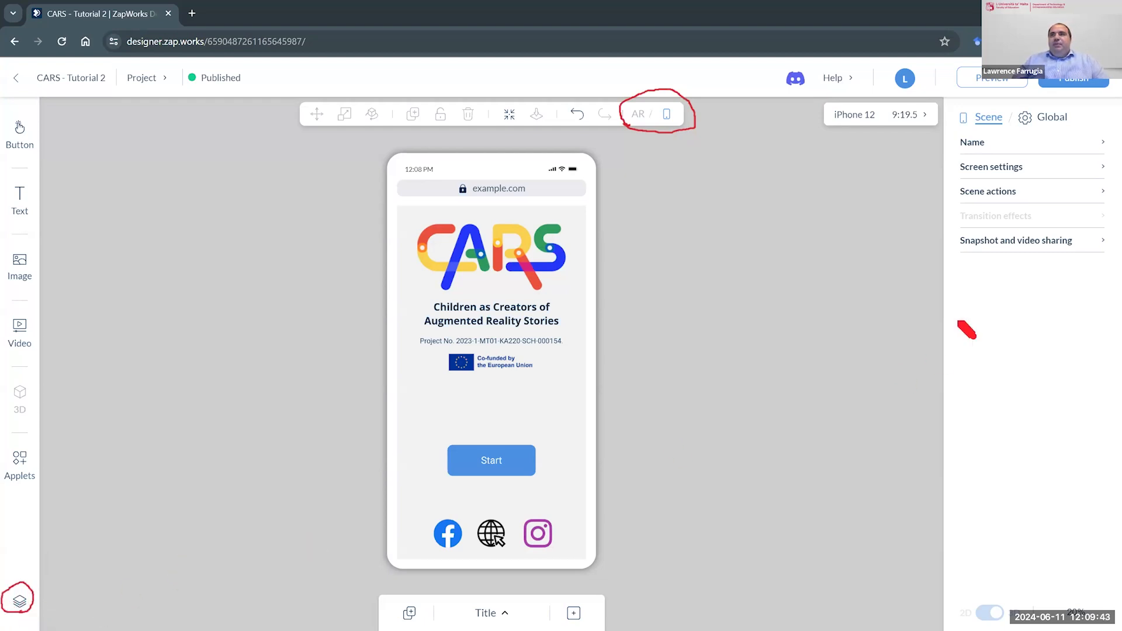
mouse_move(1096, 101)
mouse_down()
mouse_move(996, 96)
mouse_move(951, 129)
mouse_move(935, 234)
mouse_move(965, 313)
mouse_move(993, 318)
mouse_move(1099, 280)
mouse_move(1100, 107)
mouse_up()
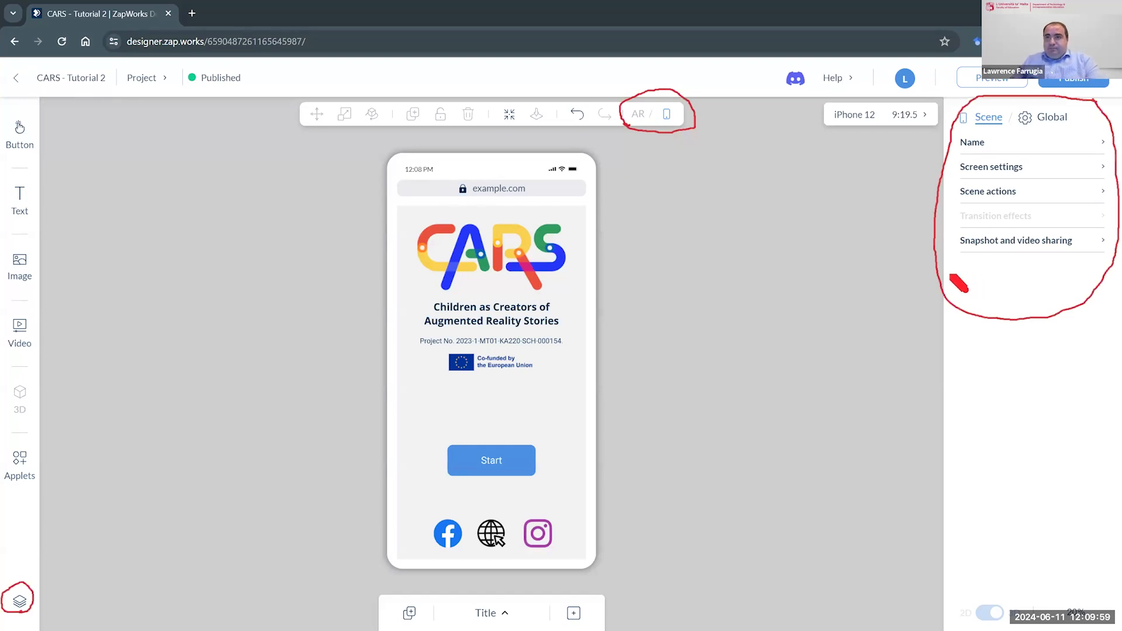
key(Escape)
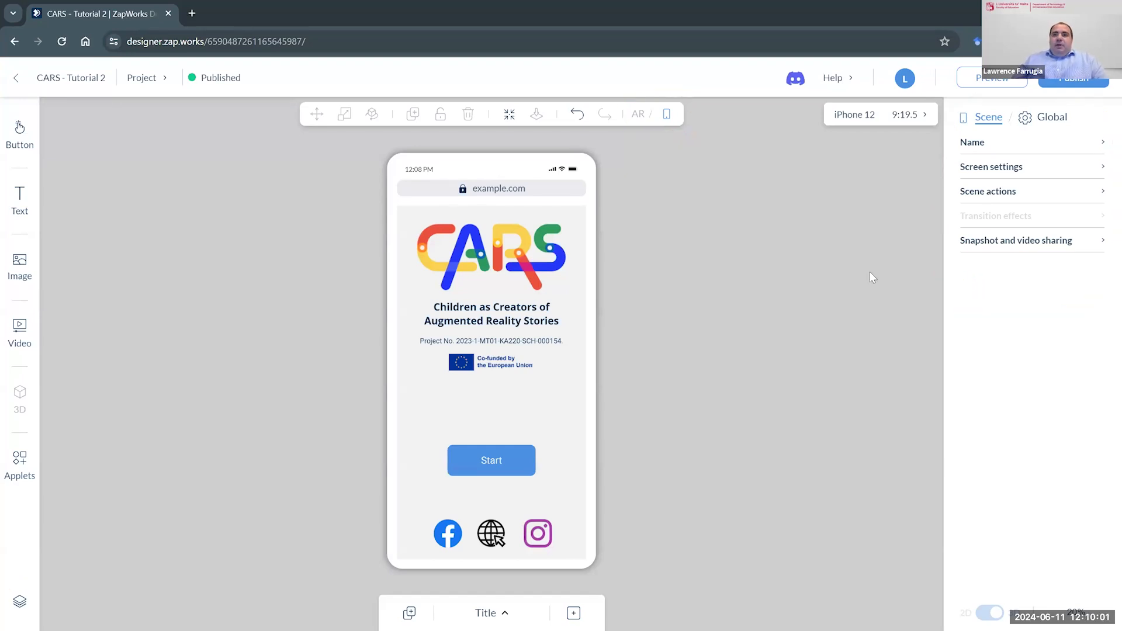
- Examine the tracking types offered for a new scene and leave without creating one
click(574, 614)
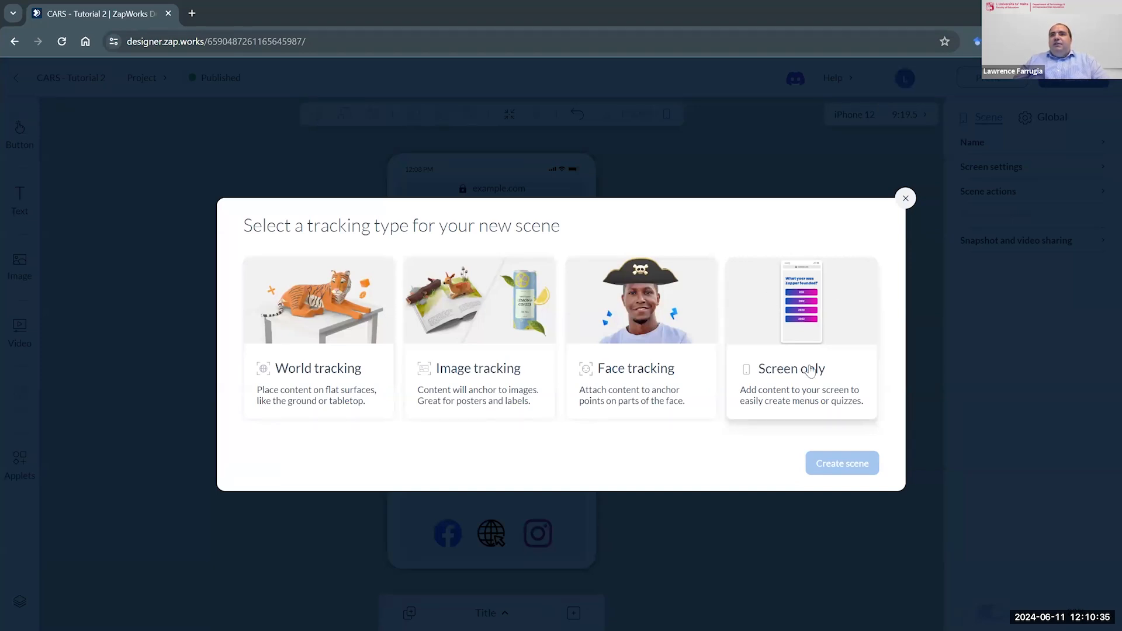
click(905, 198)
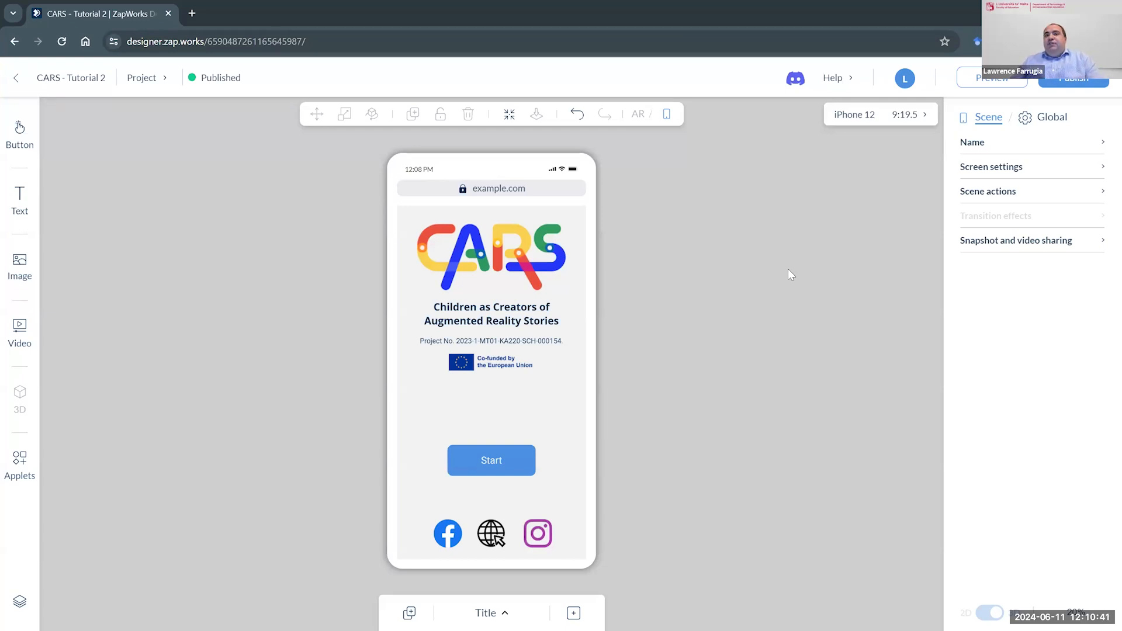
- Inspect the Title scene's CARS logo, EU co-funding image, text blocks, and Facebook, globe and Instagram icons one by one
click(516, 256)
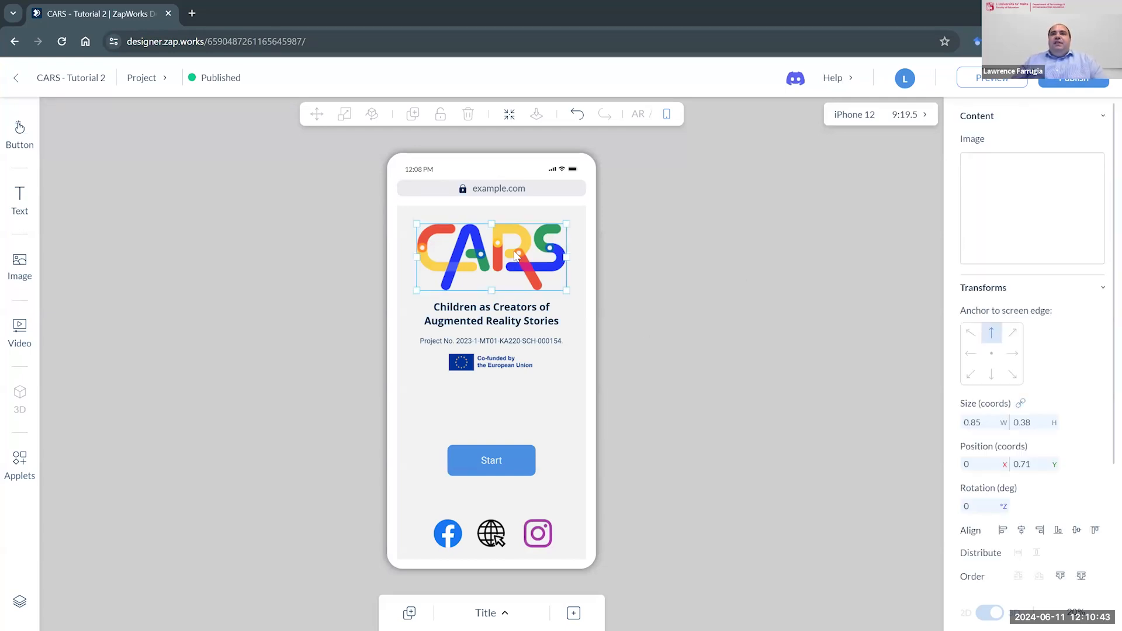
click(492, 374)
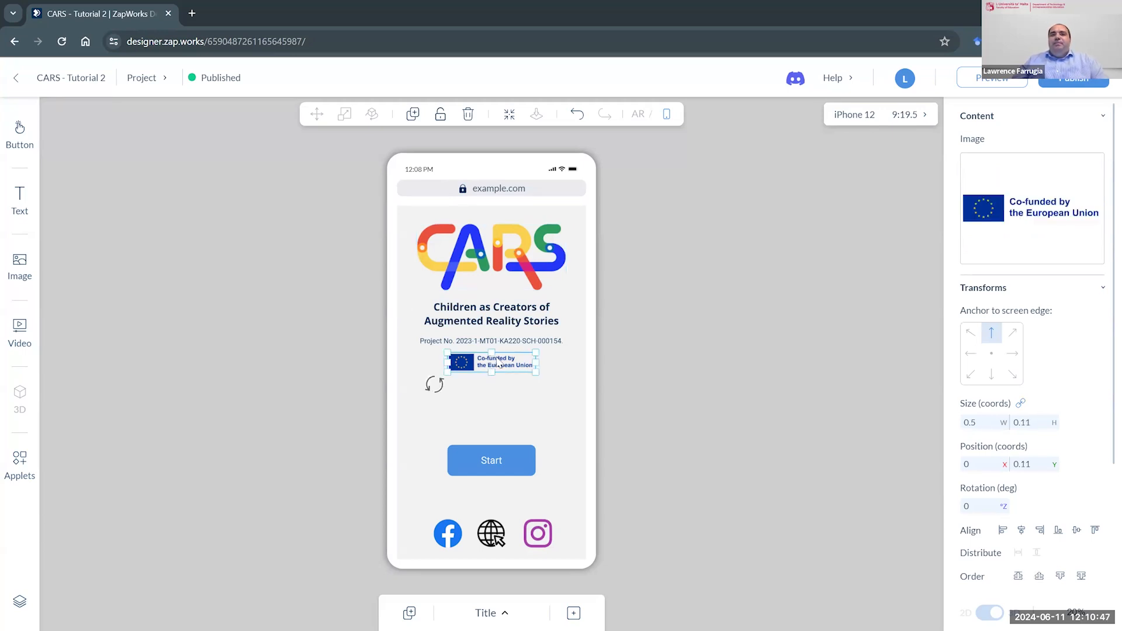
click(499, 322)
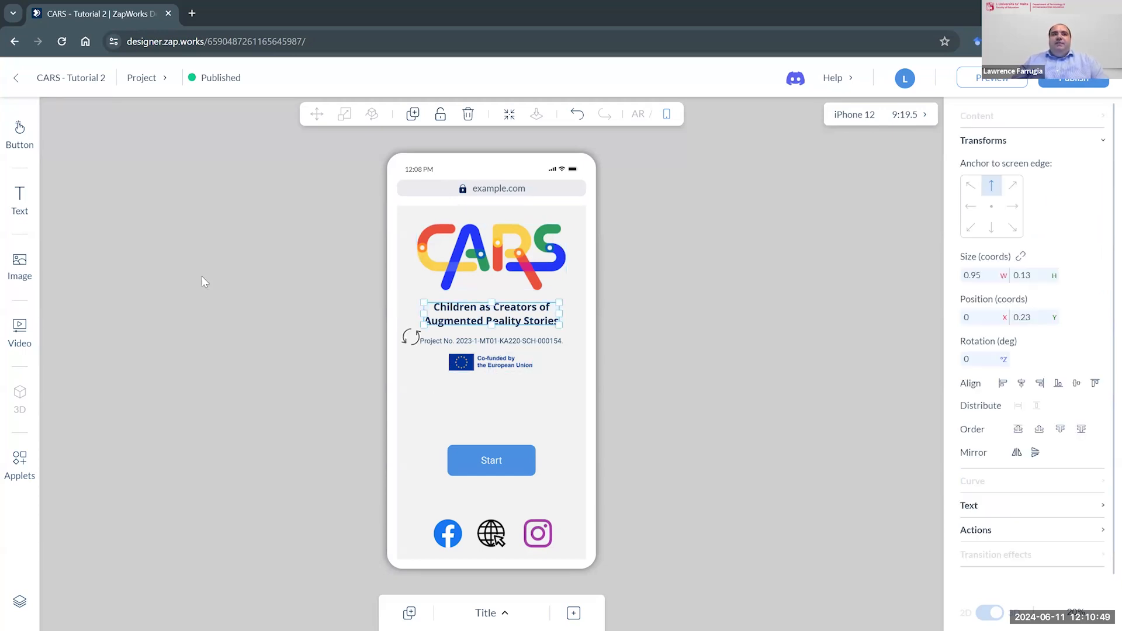
click(495, 344)
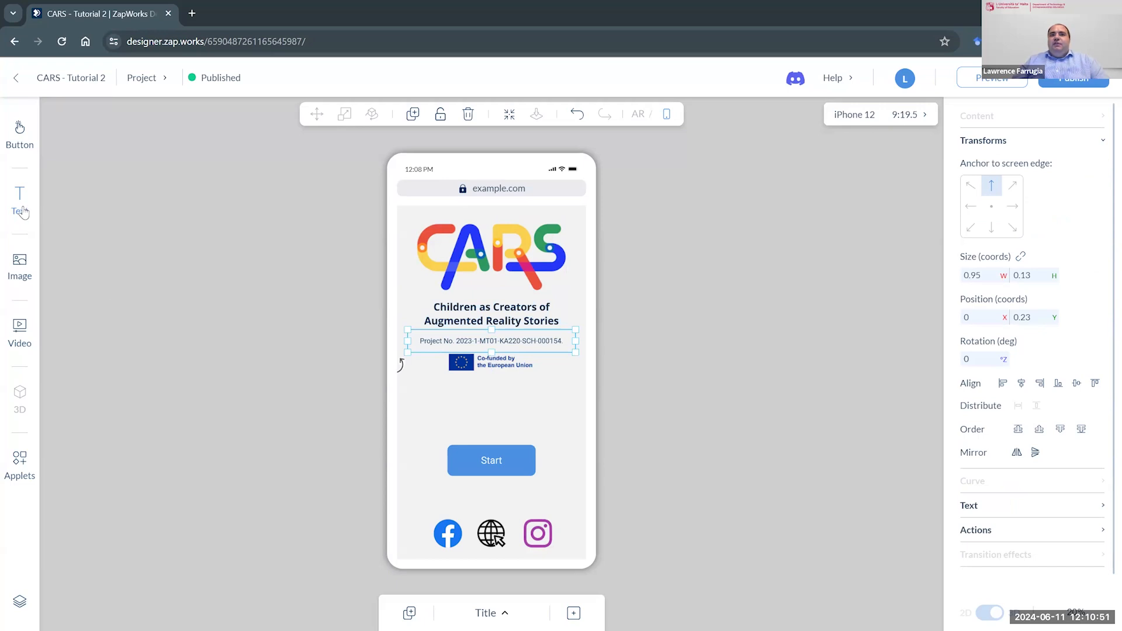
click(439, 535)
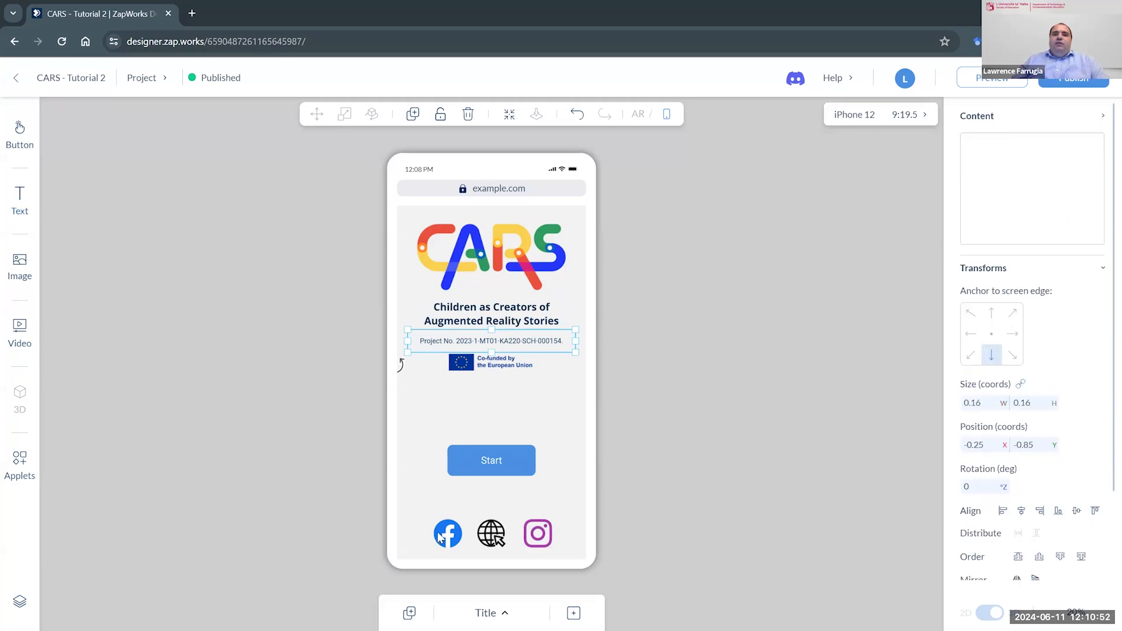
click(497, 538)
click(535, 533)
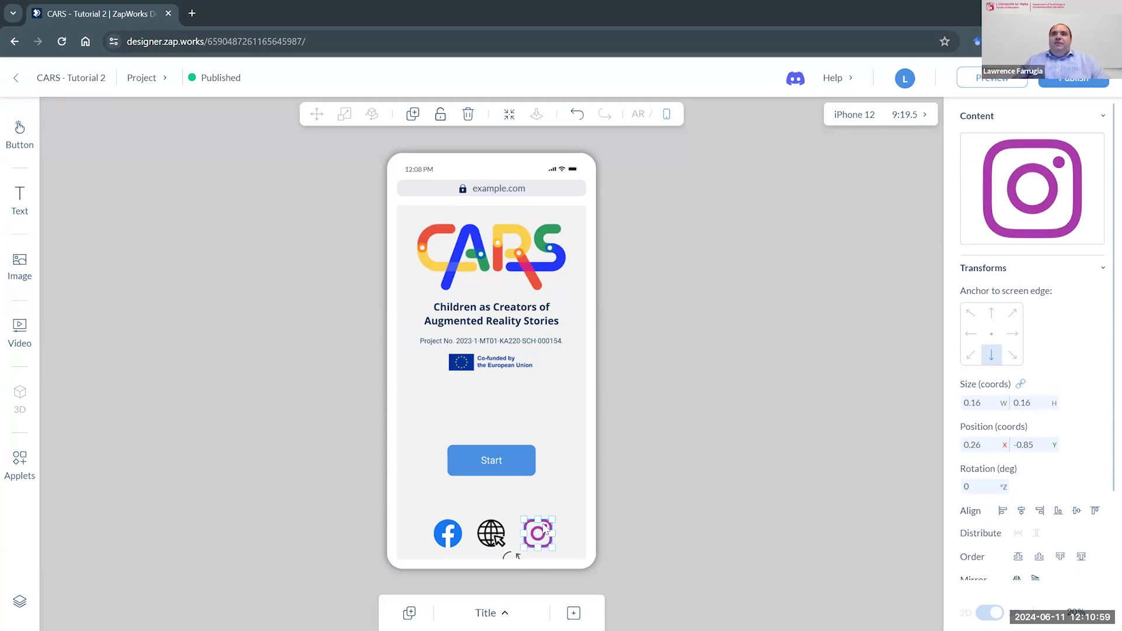
- Look up the Facebook icon's source among the social buttons and the globe icon's source among the recent images
click(448, 541)
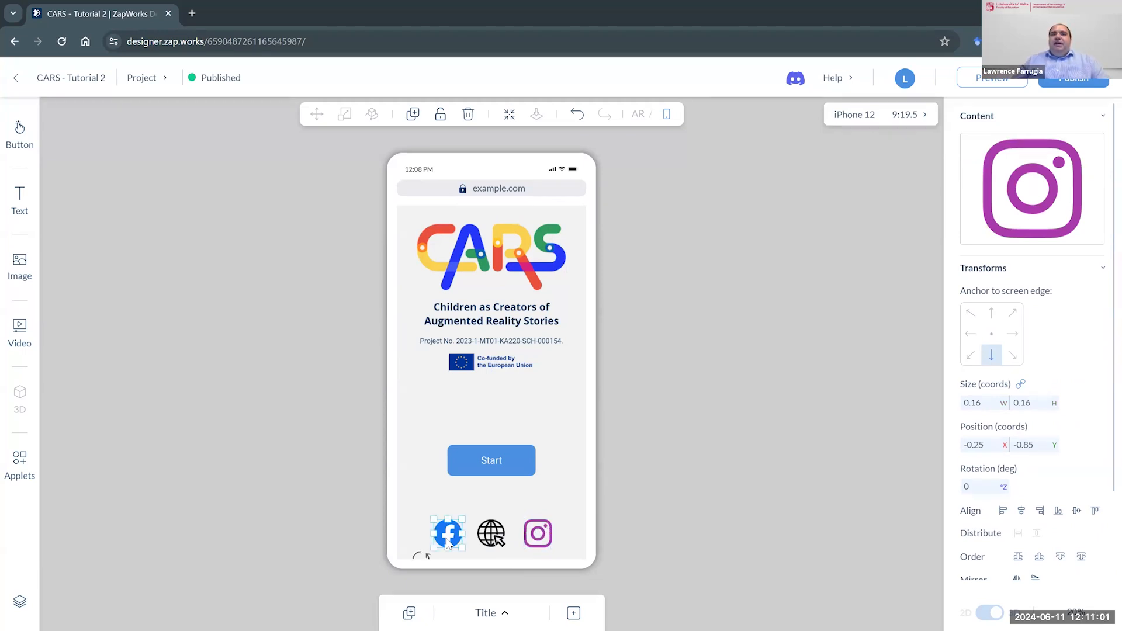
click(23, 140)
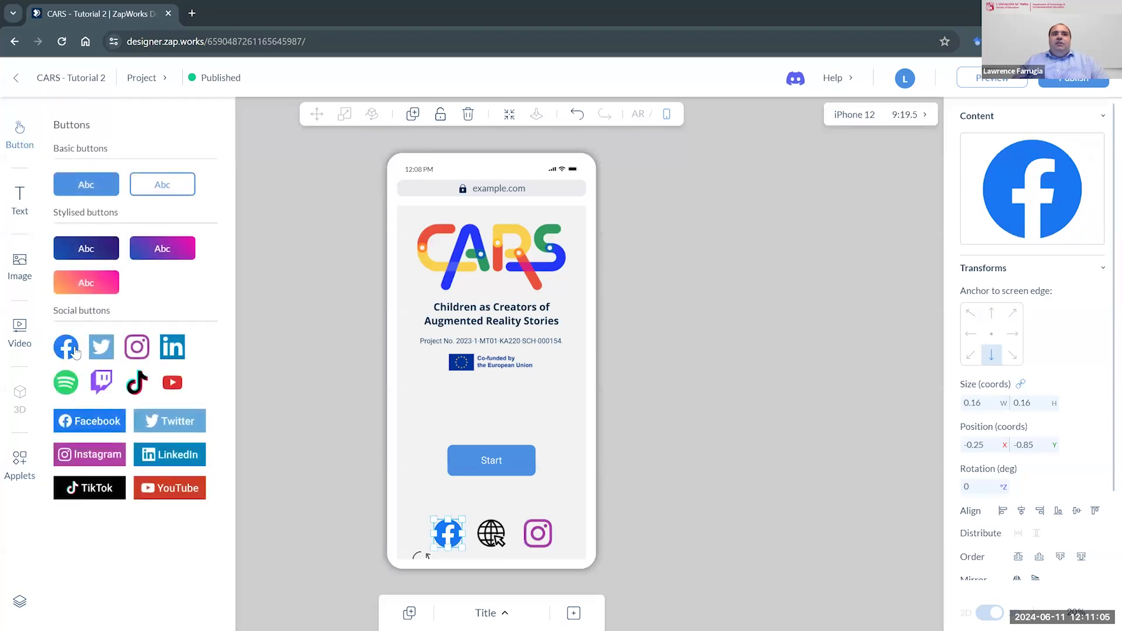
click(491, 535)
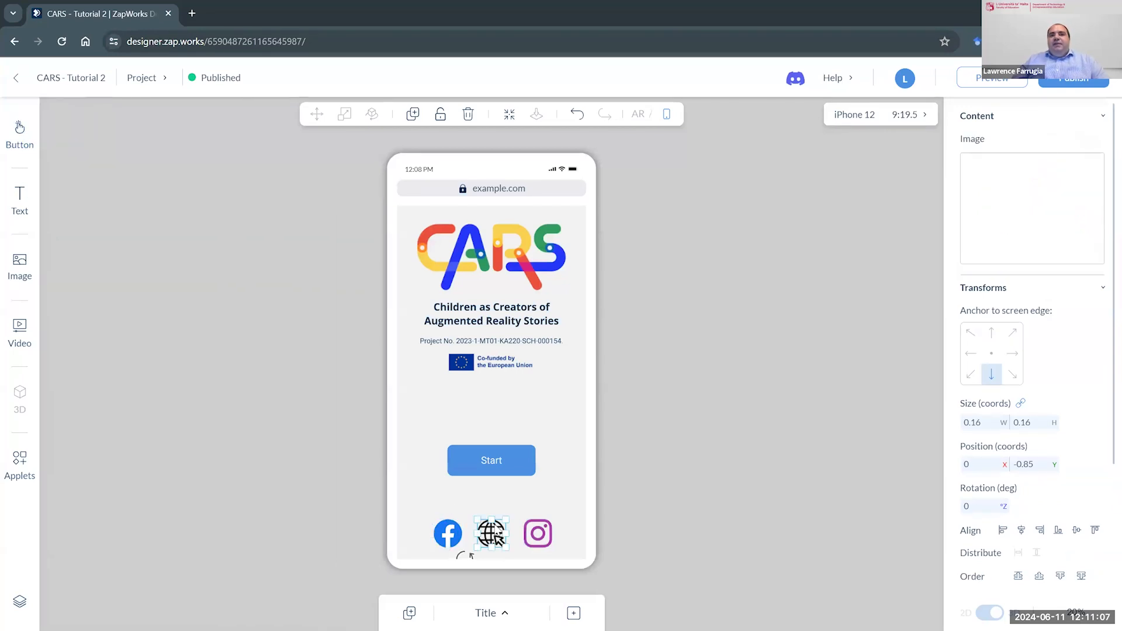
click(19, 267)
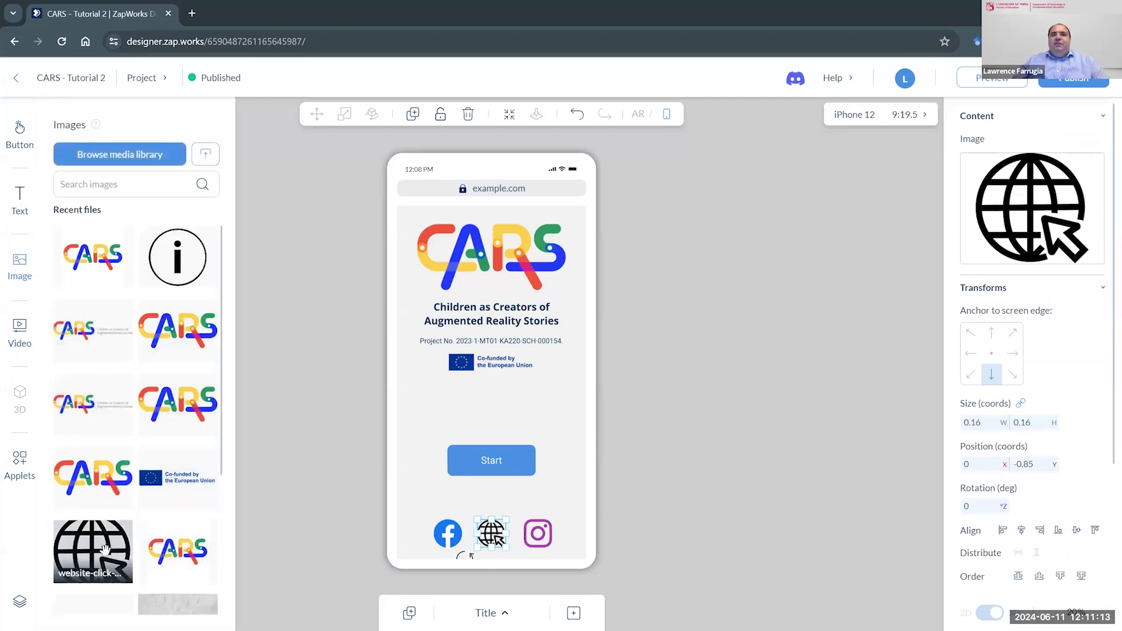
click(650, 359)
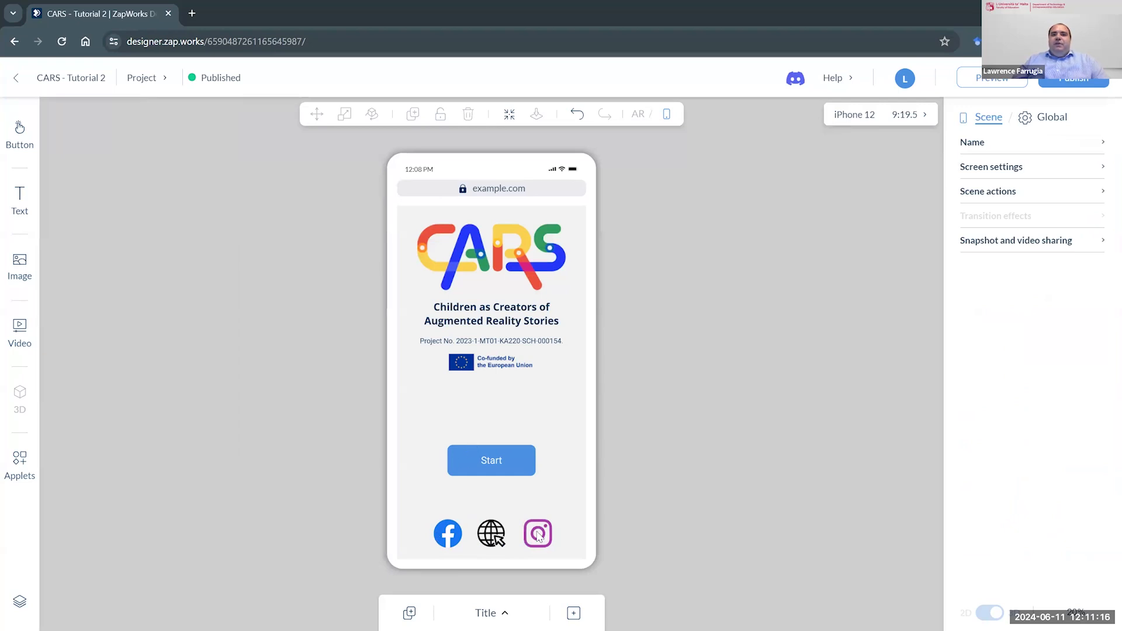
- Open the Facebook icon's on-tap social network link and copy its profile URL
click(448, 533)
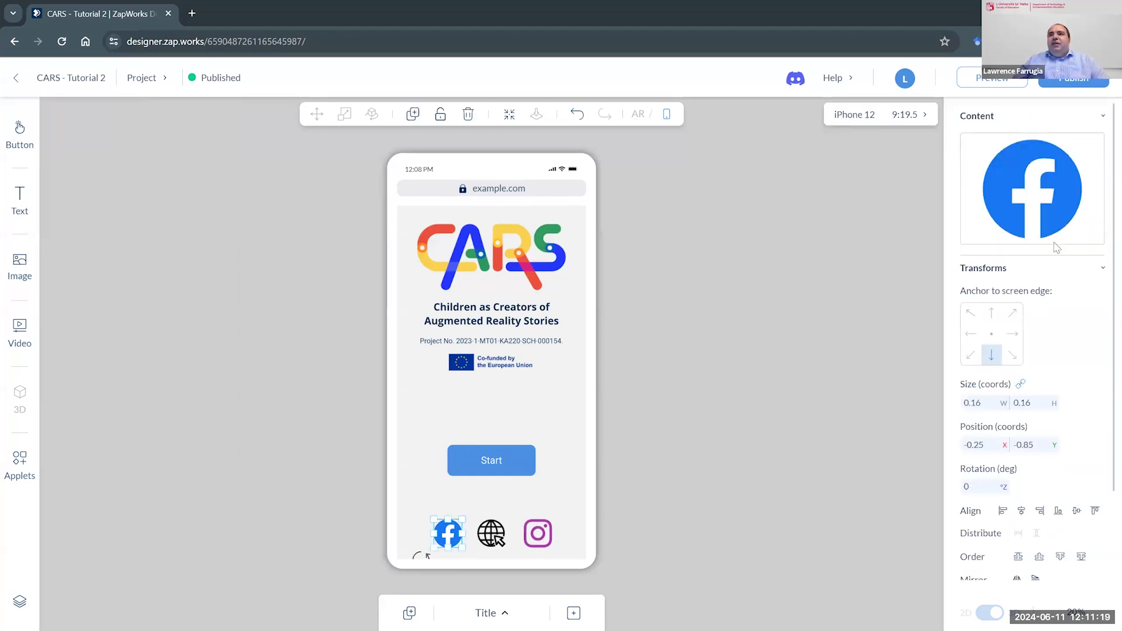
scroll(1056, 248, down, 3)
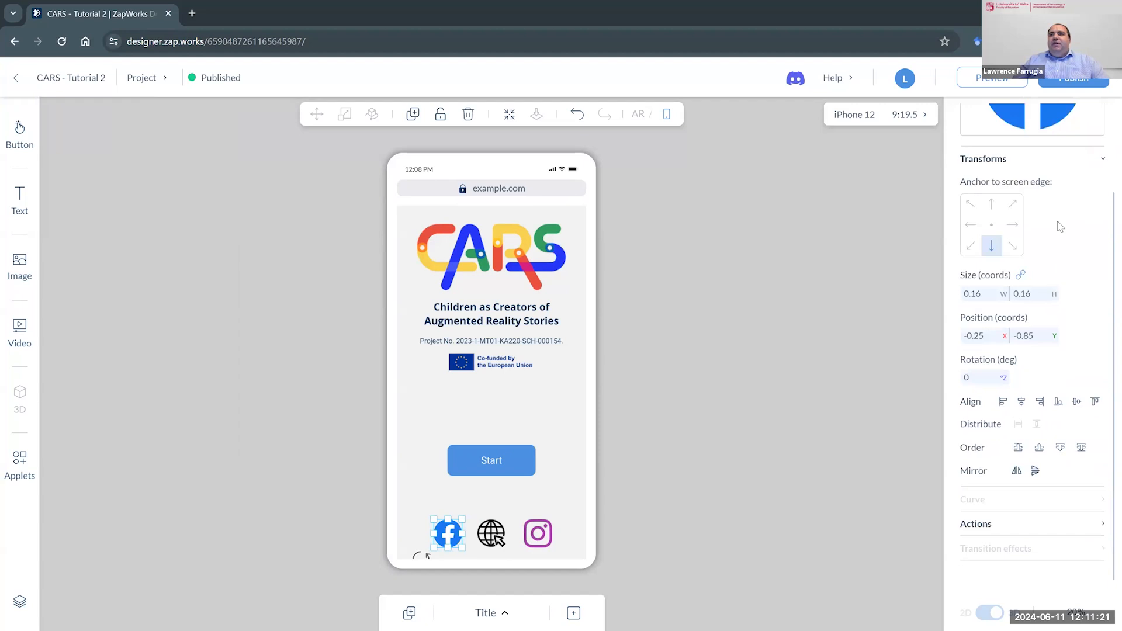
scroll(1058, 275, up, 3)
scroll(1059, 263, down, 3)
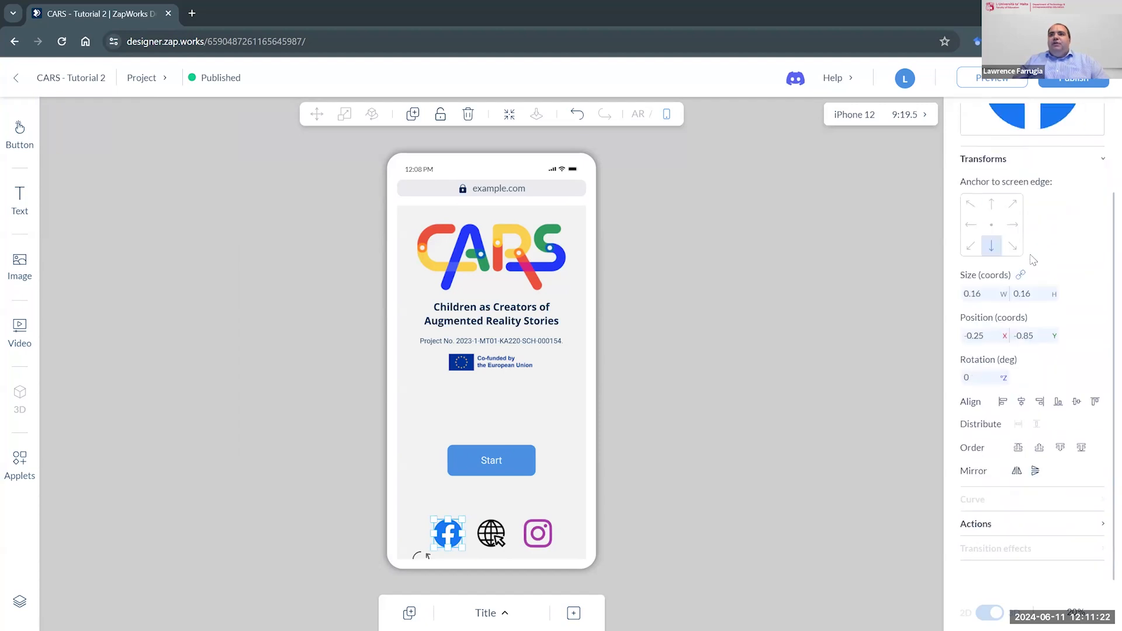
click(1101, 526)
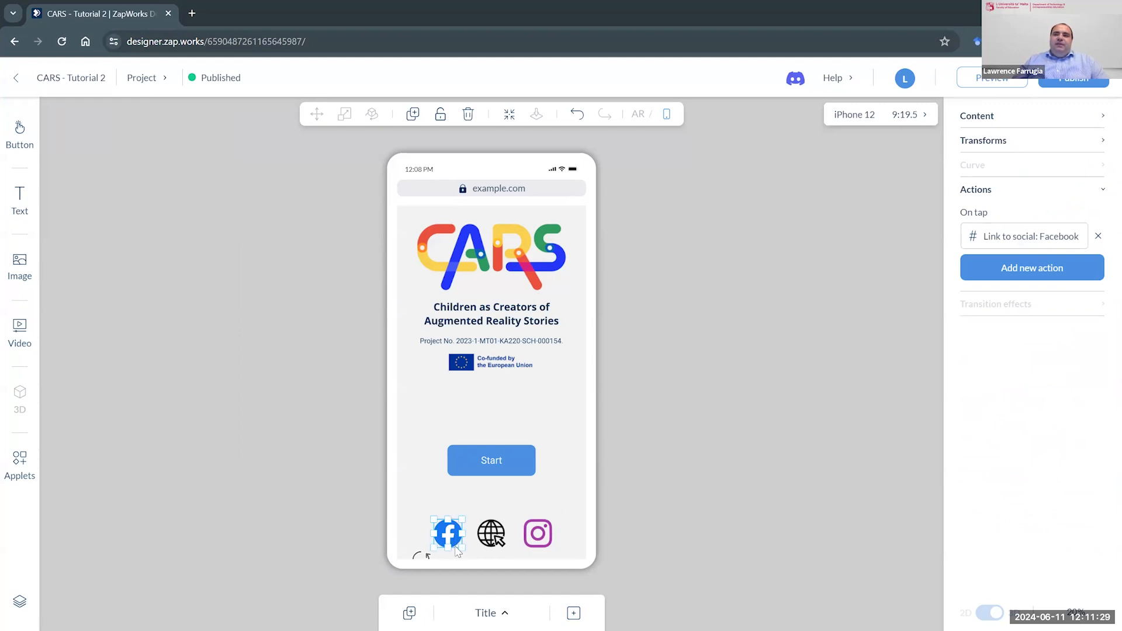
click(1004, 236)
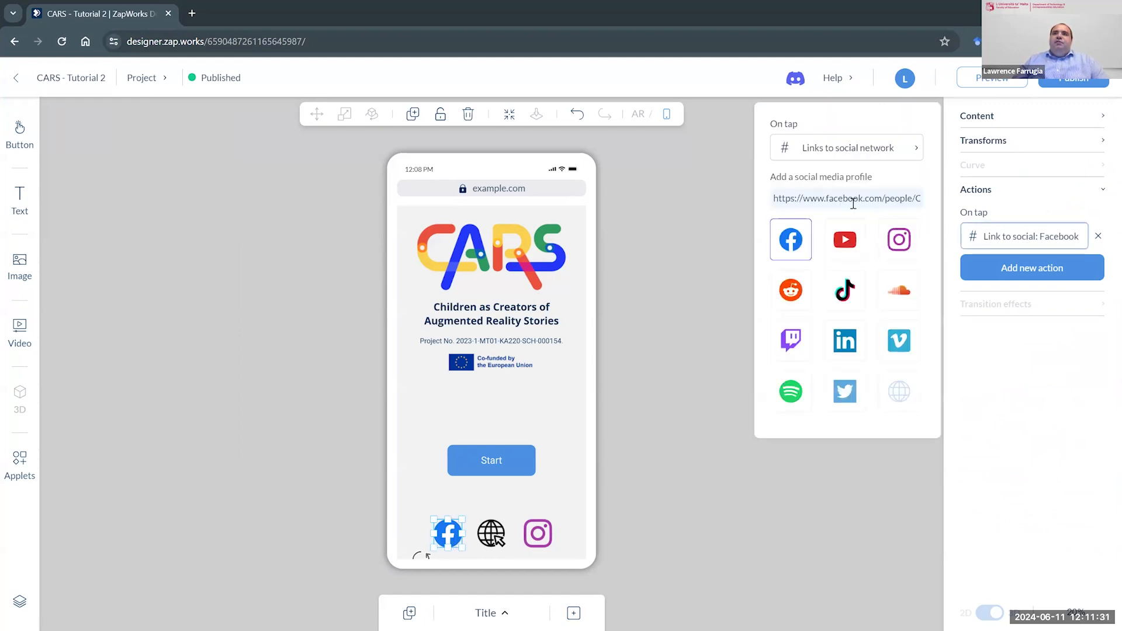
triple_click(833, 200)
right_click(832, 200)
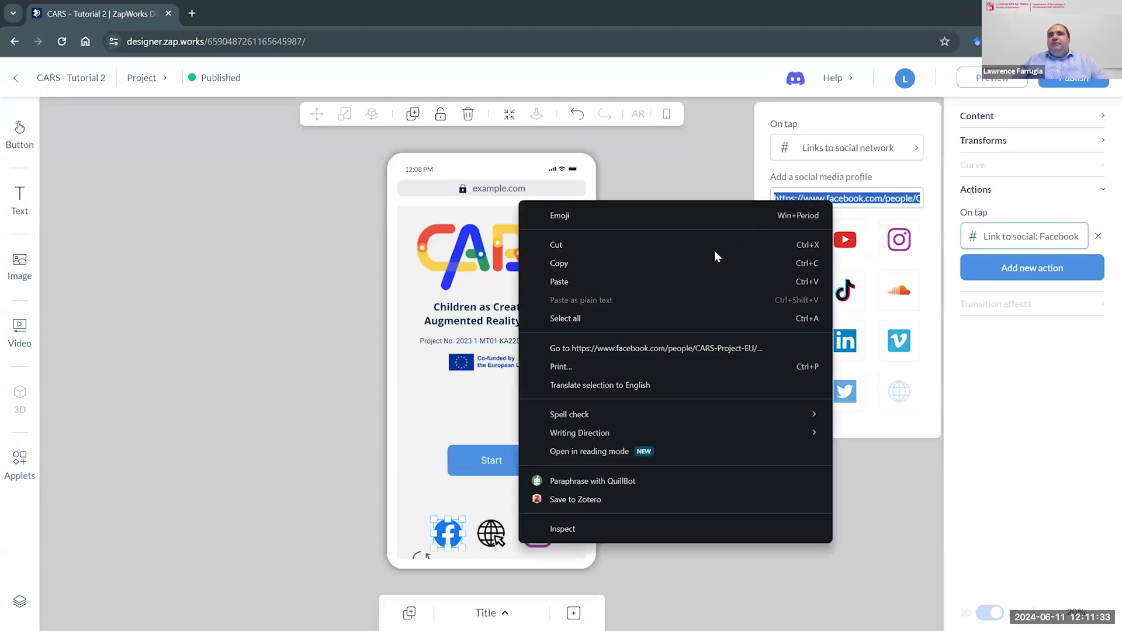
click(707, 262)
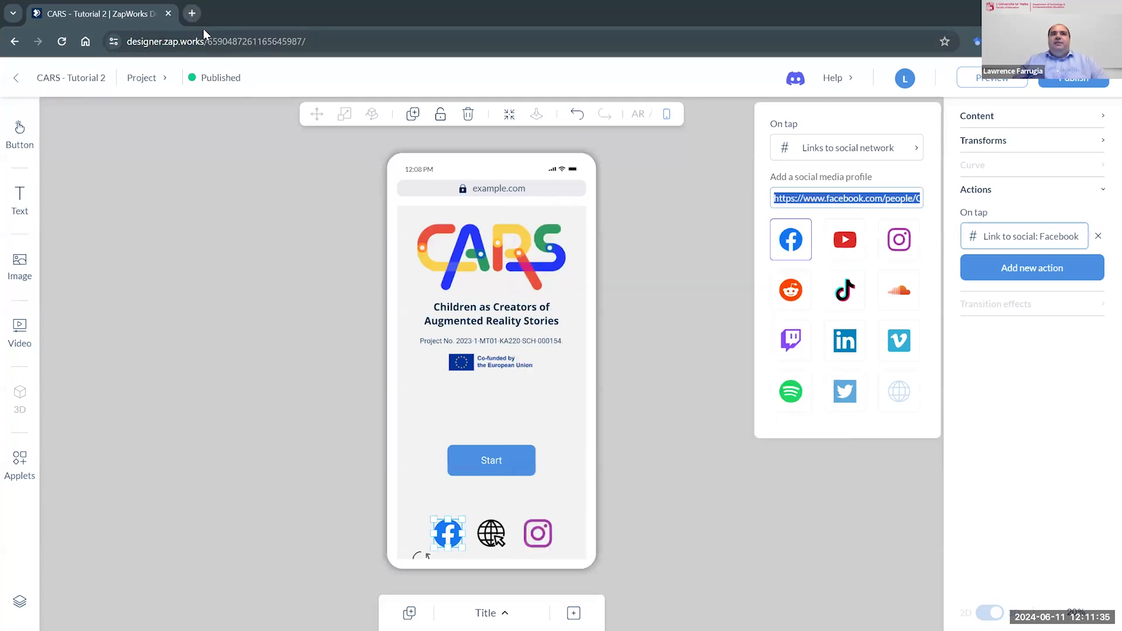
- Check the copied Facebook profile link in a new browser tab, dismissing the login prompt, and return to the Title scene
click(191, 13)
key(ctrl+v)
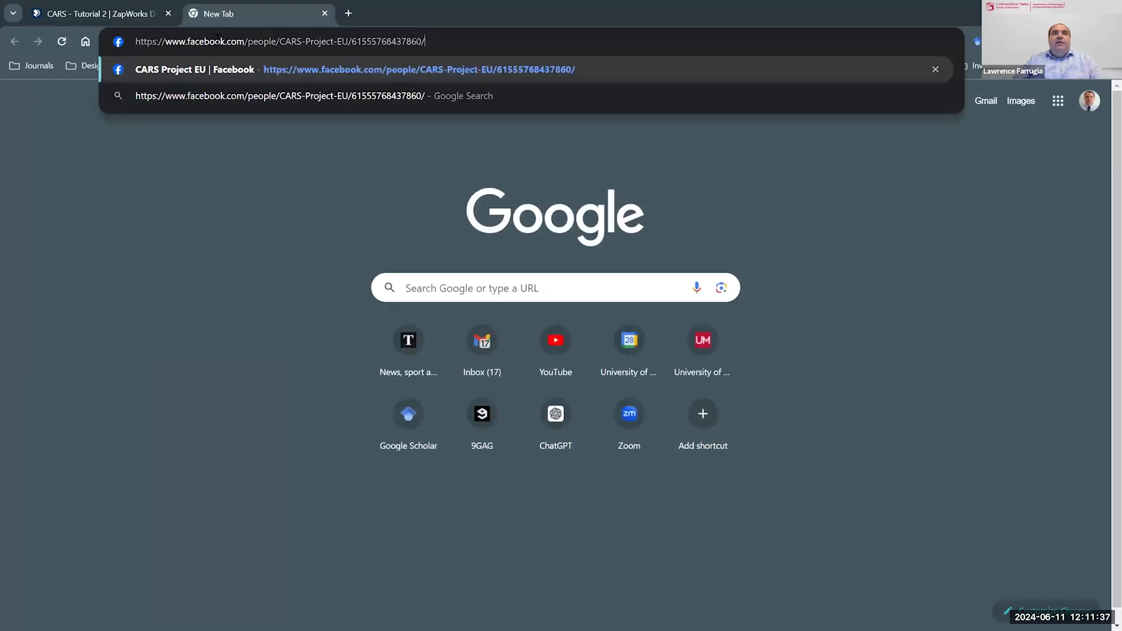
key(Return)
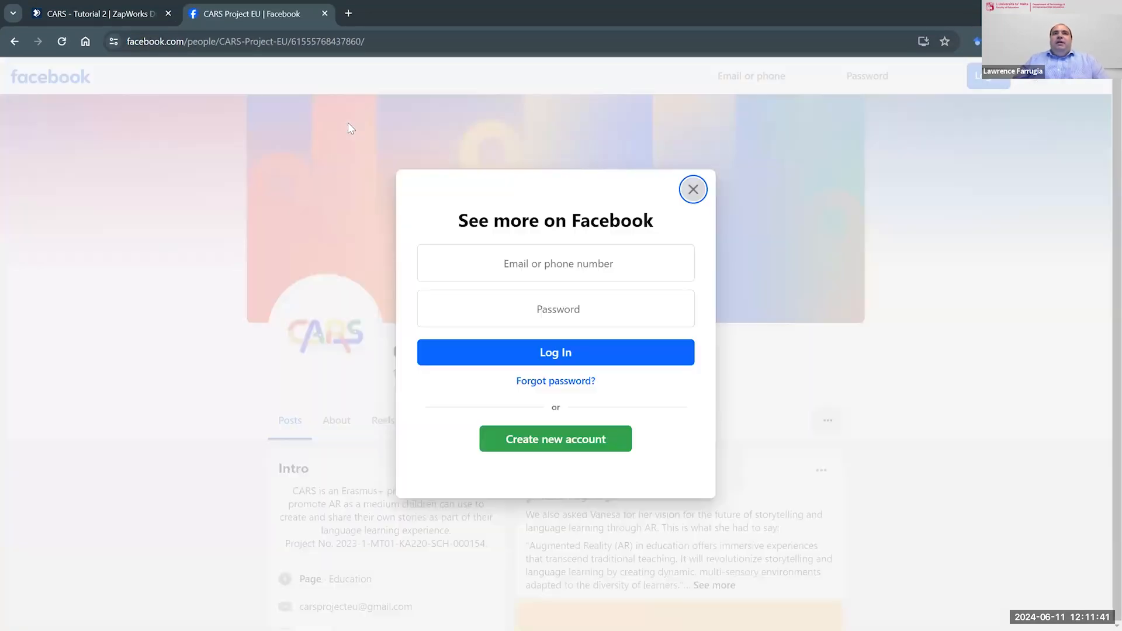
click(691, 191)
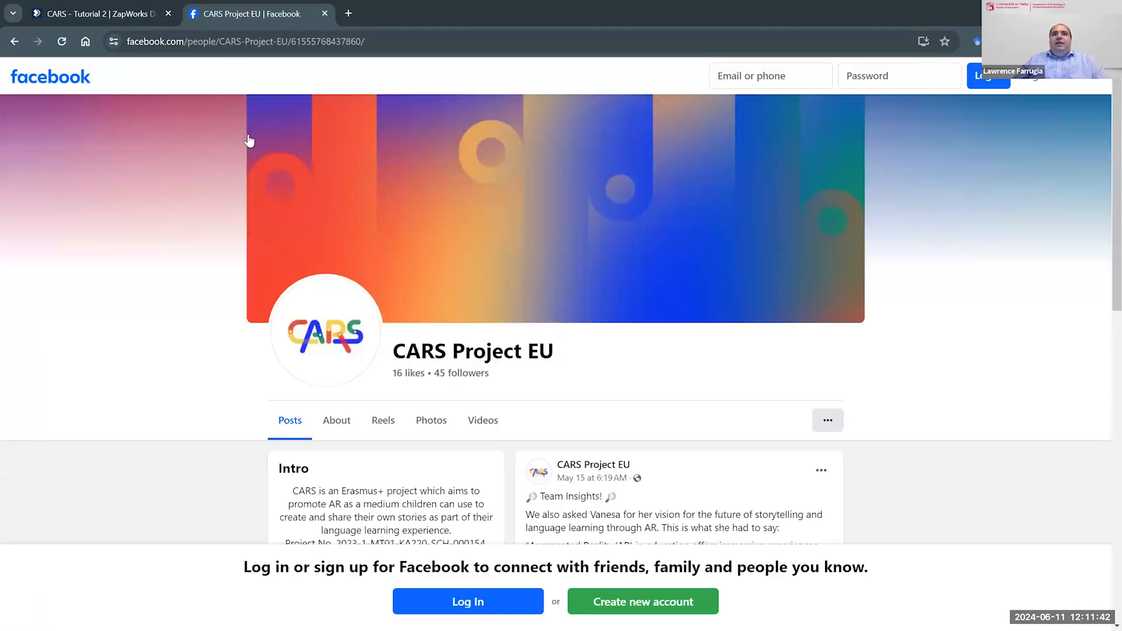
click(75, 8)
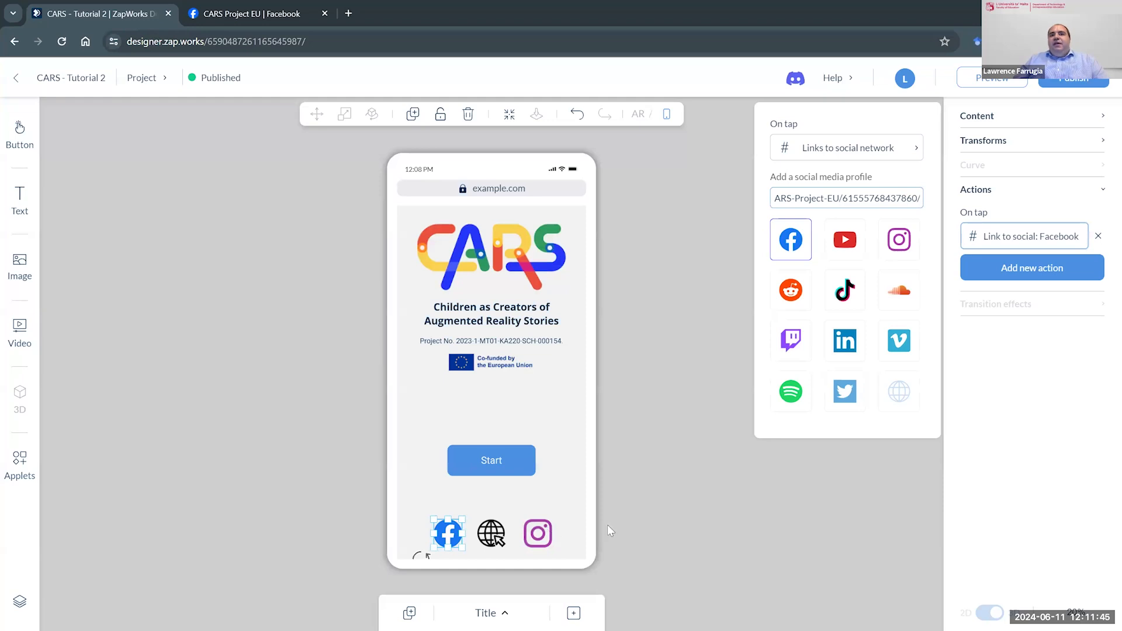
click(669, 490)
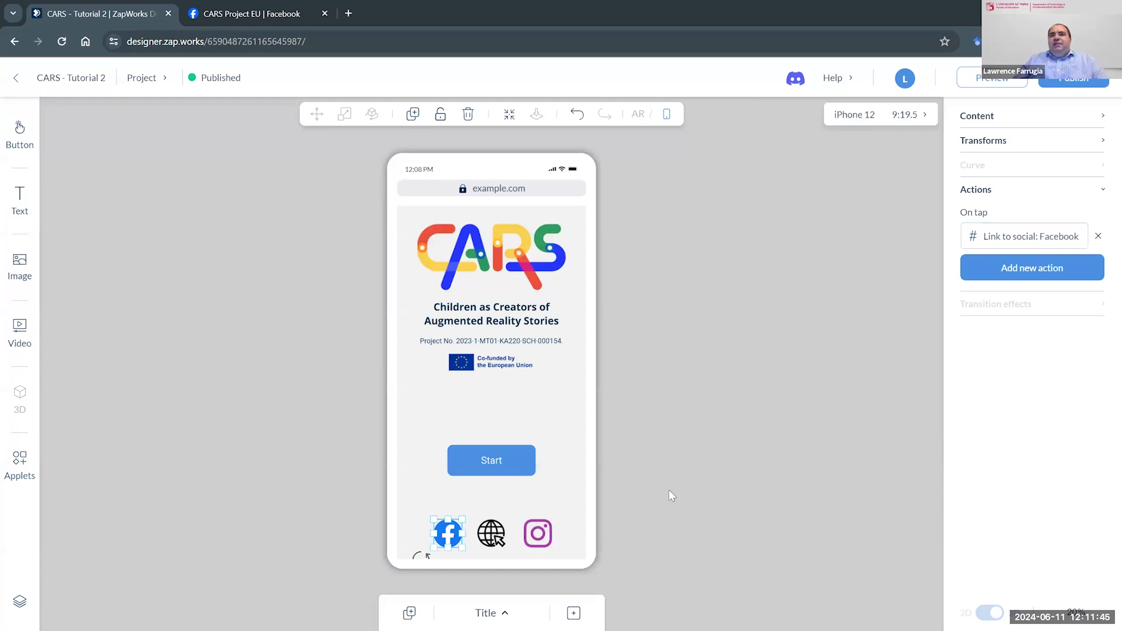
click(480, 533)
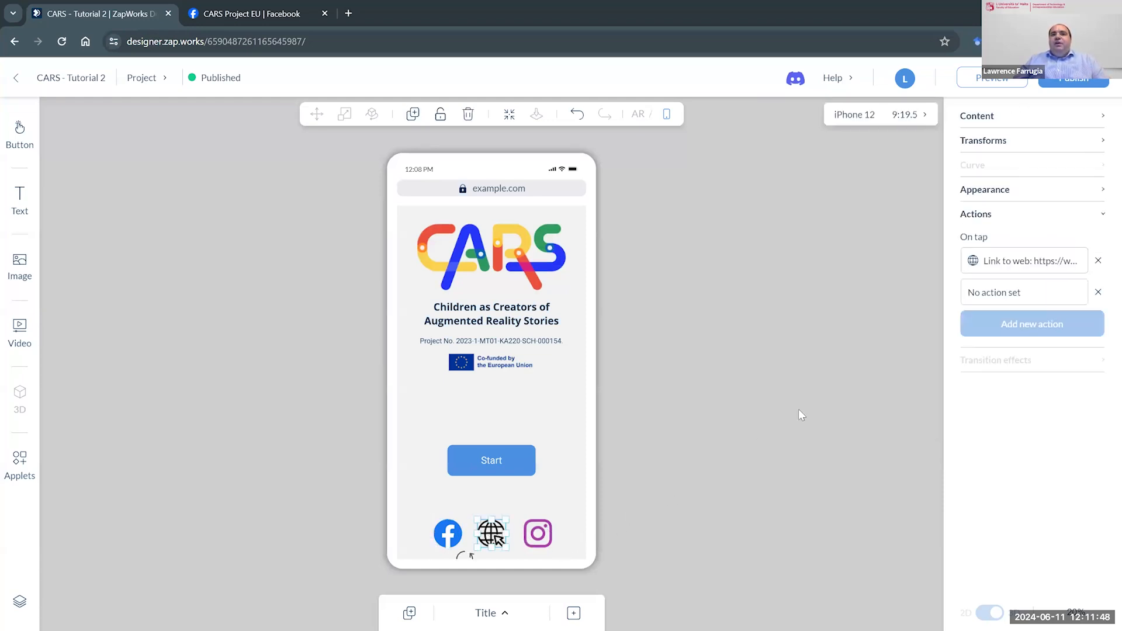
click(1039, 266)
triple_click(857, 199)
key(ctrl+c)
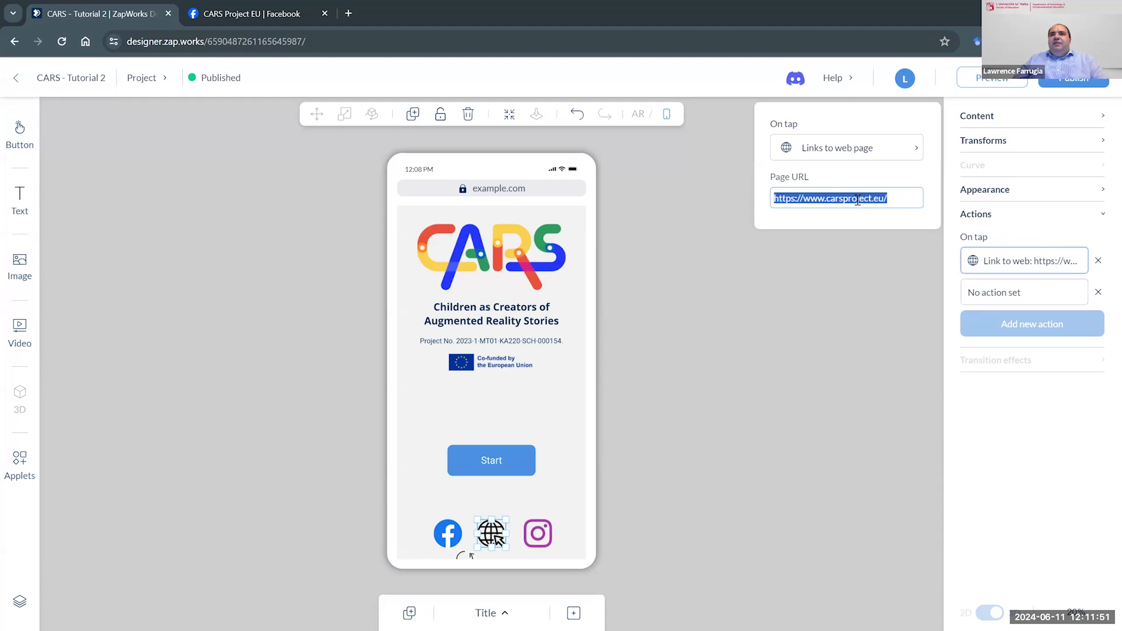
click(352, 13)
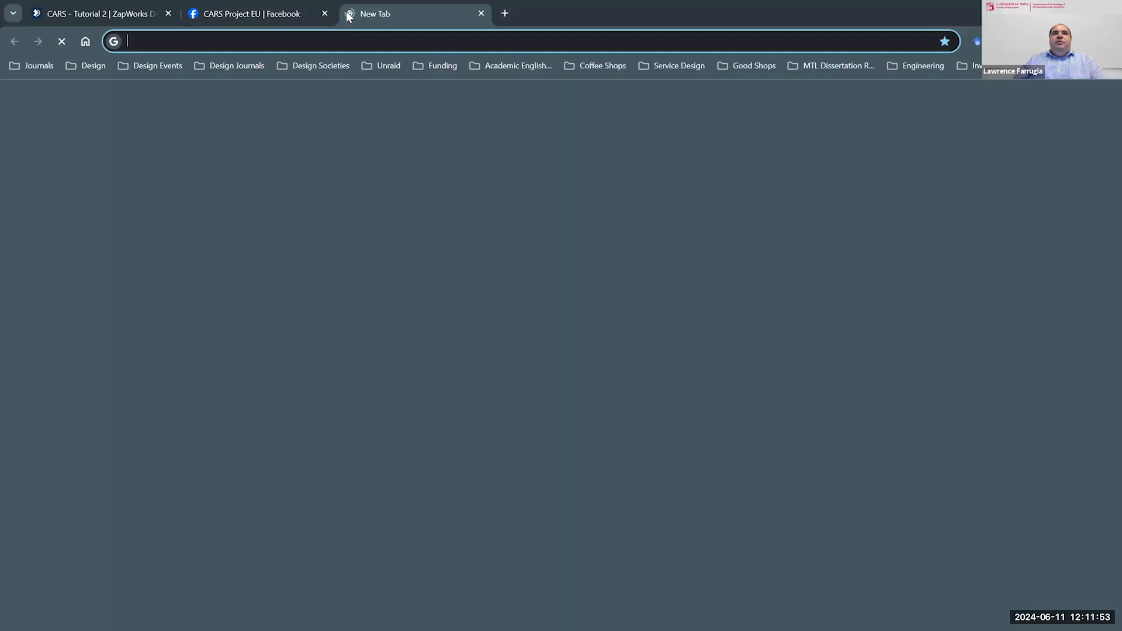
key(ctrl+v)
key(Return)
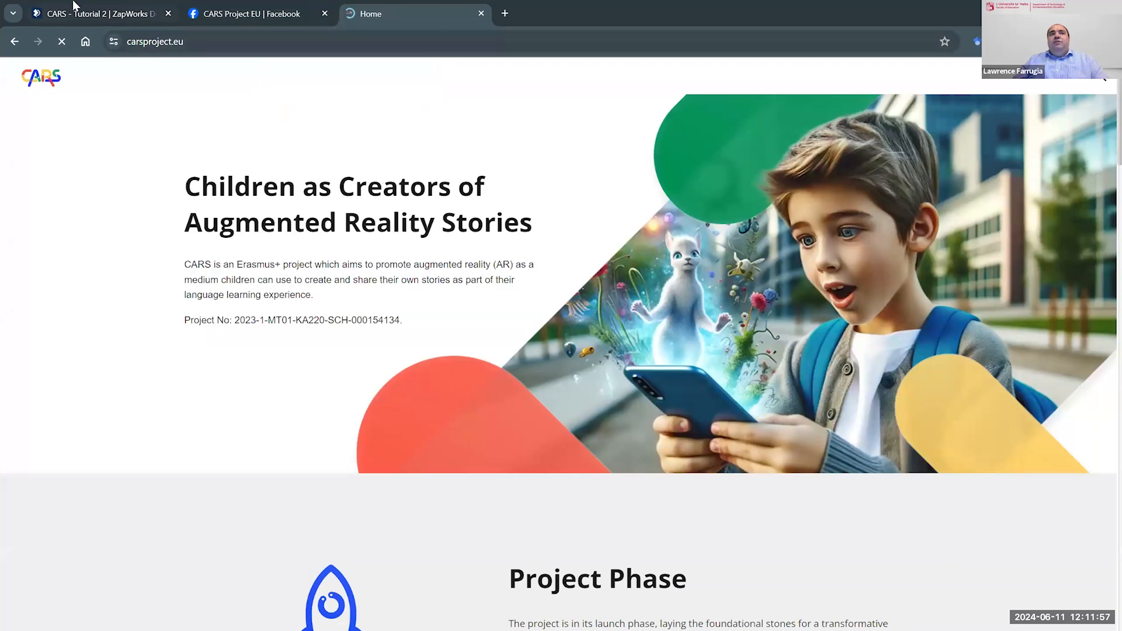
click(80, 15)
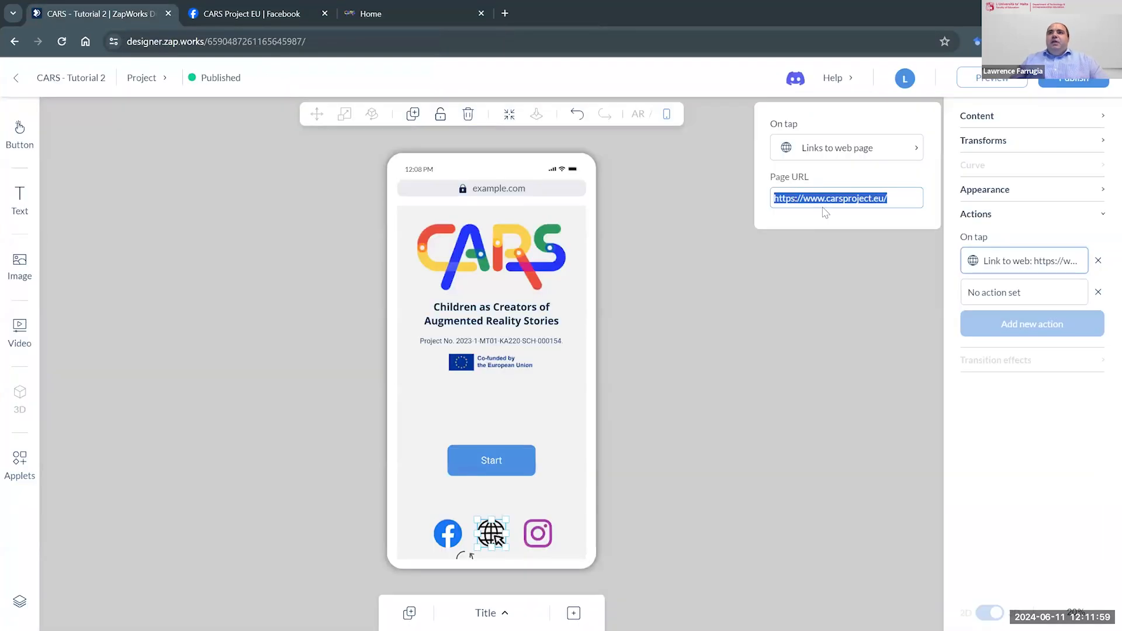
click(826, 278)
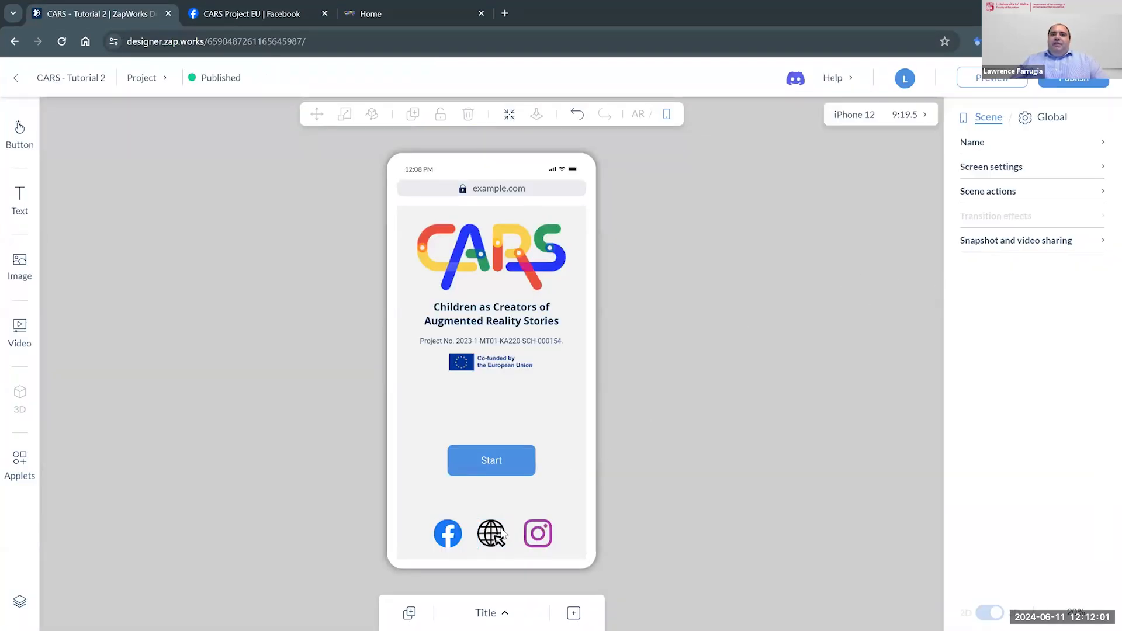
- Place a second copy of the globe image from the recent files between the co-funding logo and the Start button
click(28, 279)
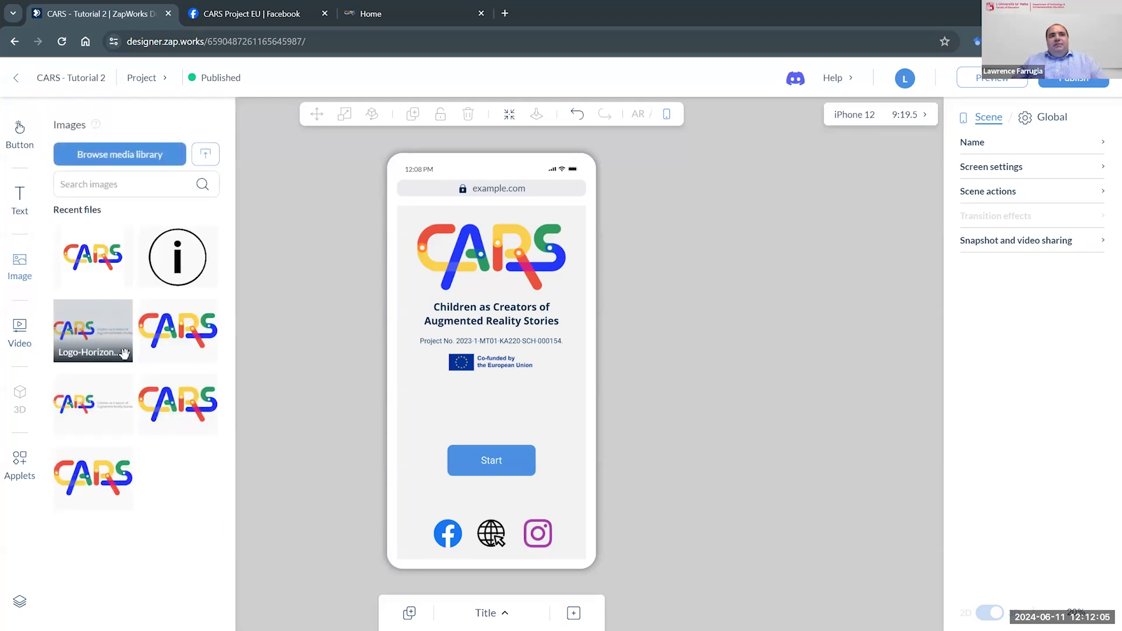
scroll(99, 492, down, 1)
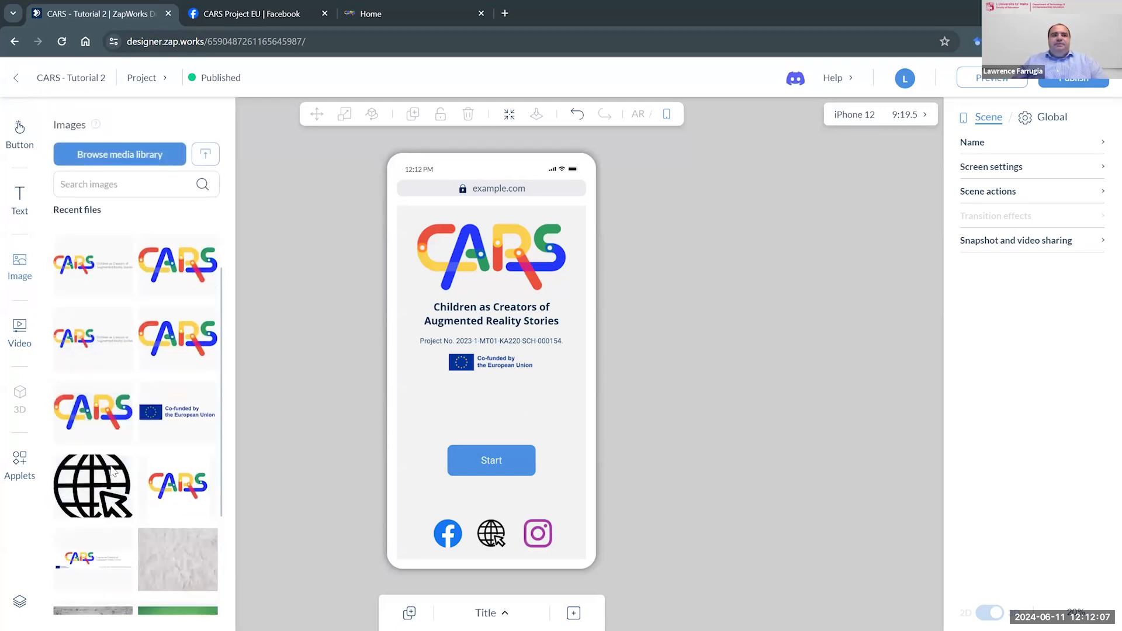
drag(112, 468, 237, 440)
click(18, 270)
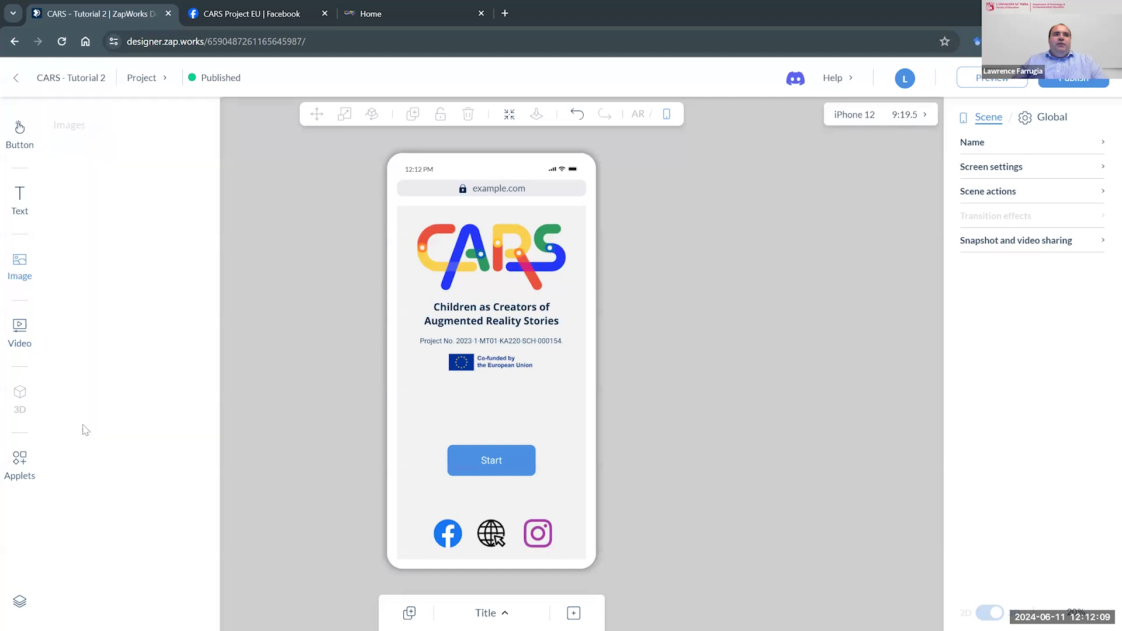
drag(474, 427, 539, 413)
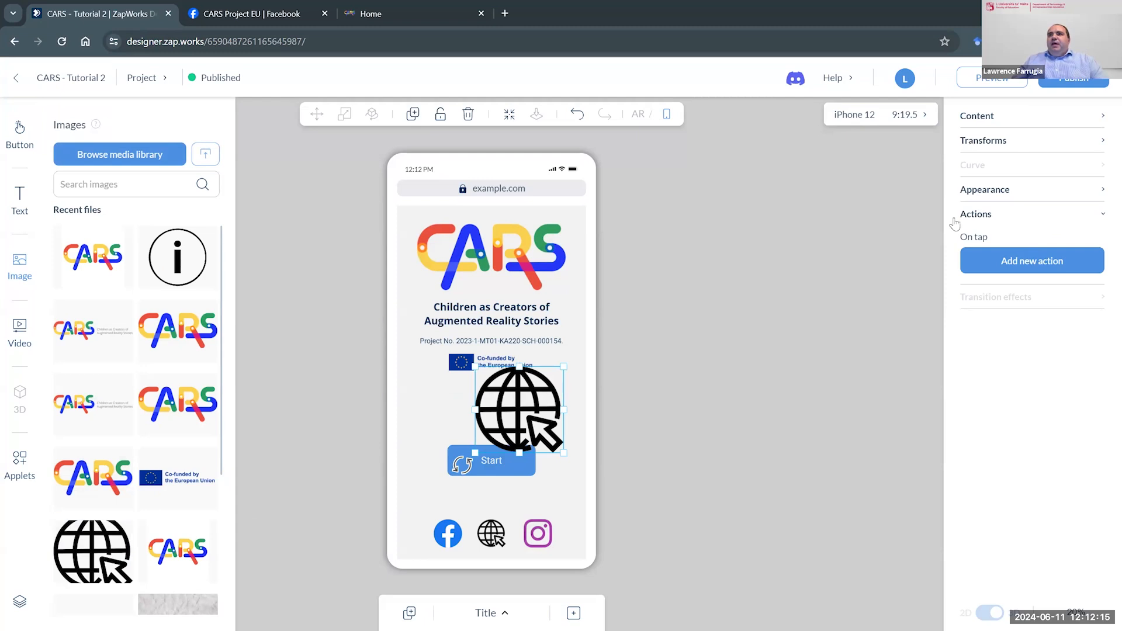
- Add an on-tap action of type Links to web page to the large globe image
click(1037, 265)
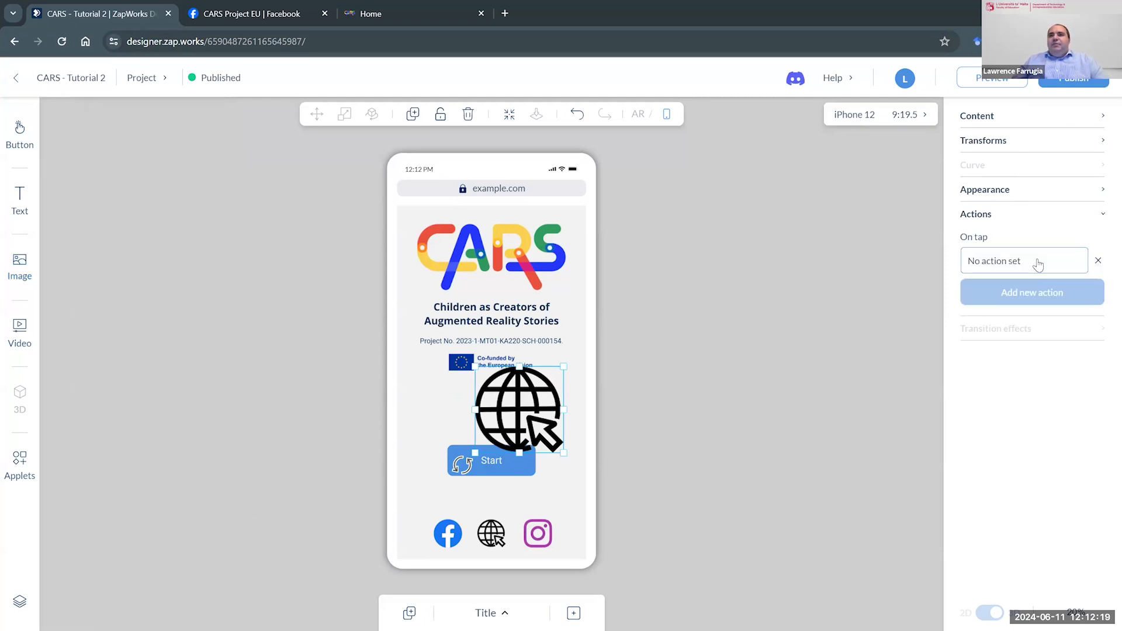
click(1039, 264)
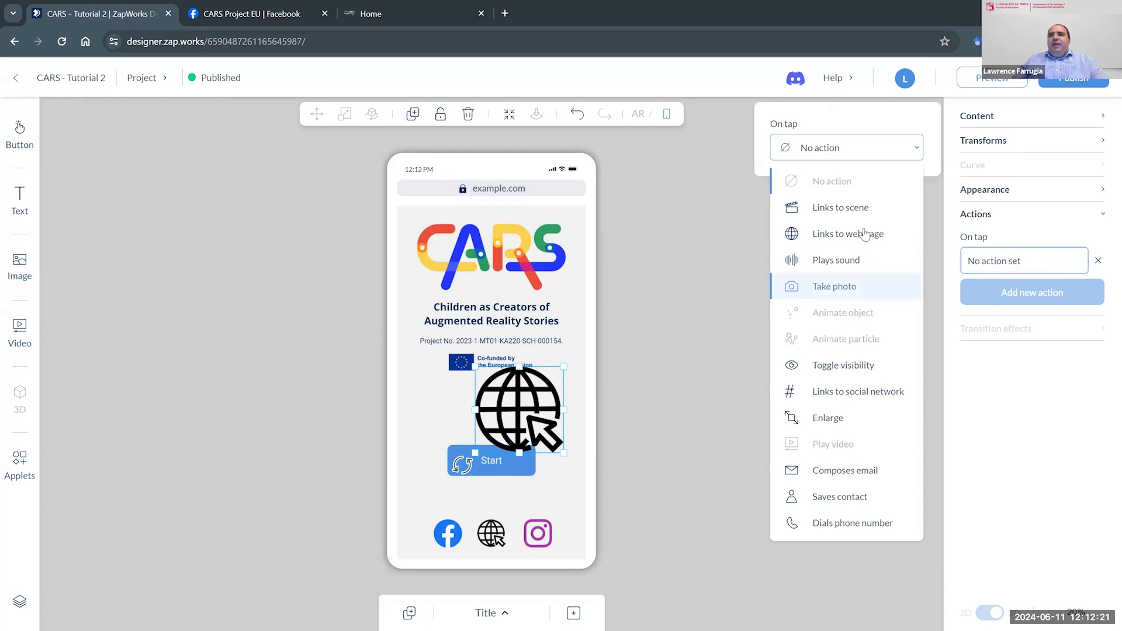
click(901, 237)
click(831, 193)
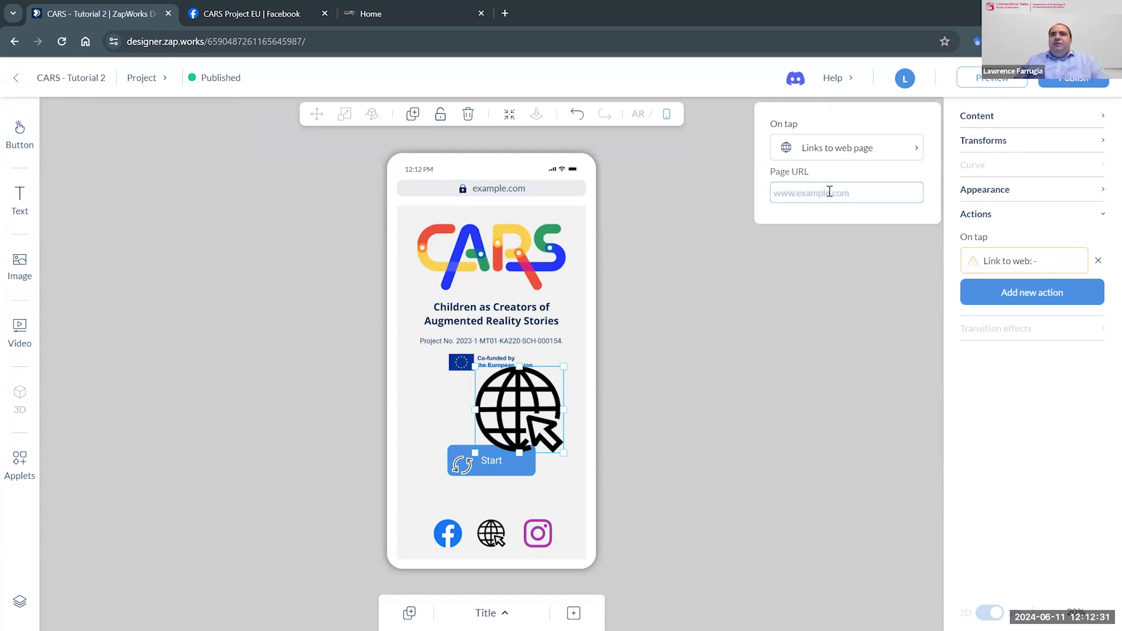
- Close the action settings and delete the large globe image from the Title scene
click(729, 341)
click(526, 383)
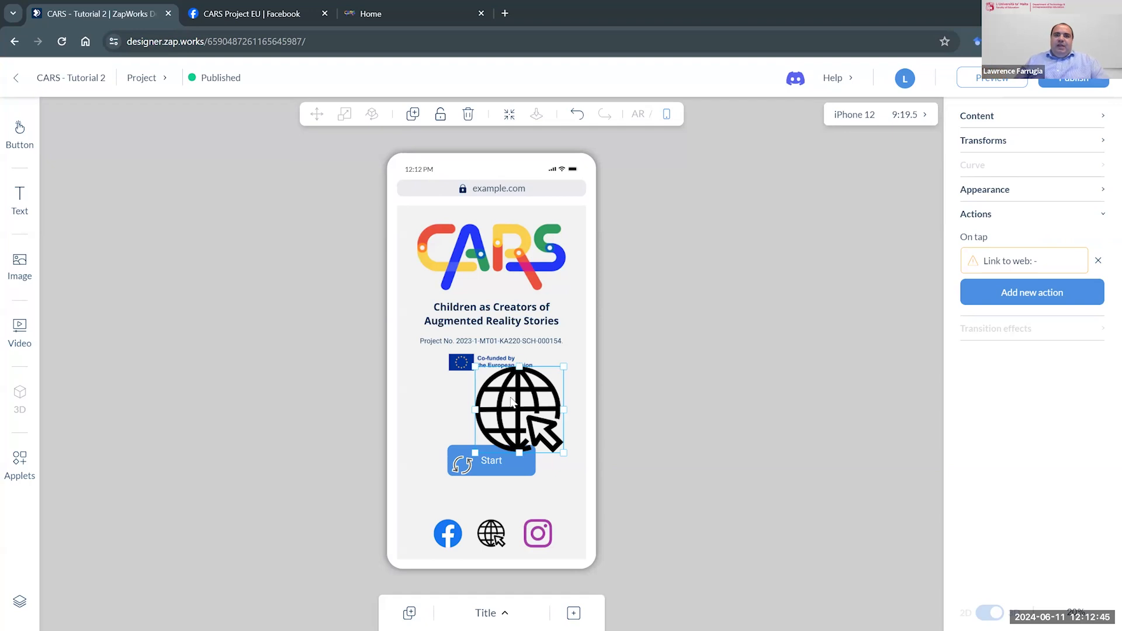
key(Delete)
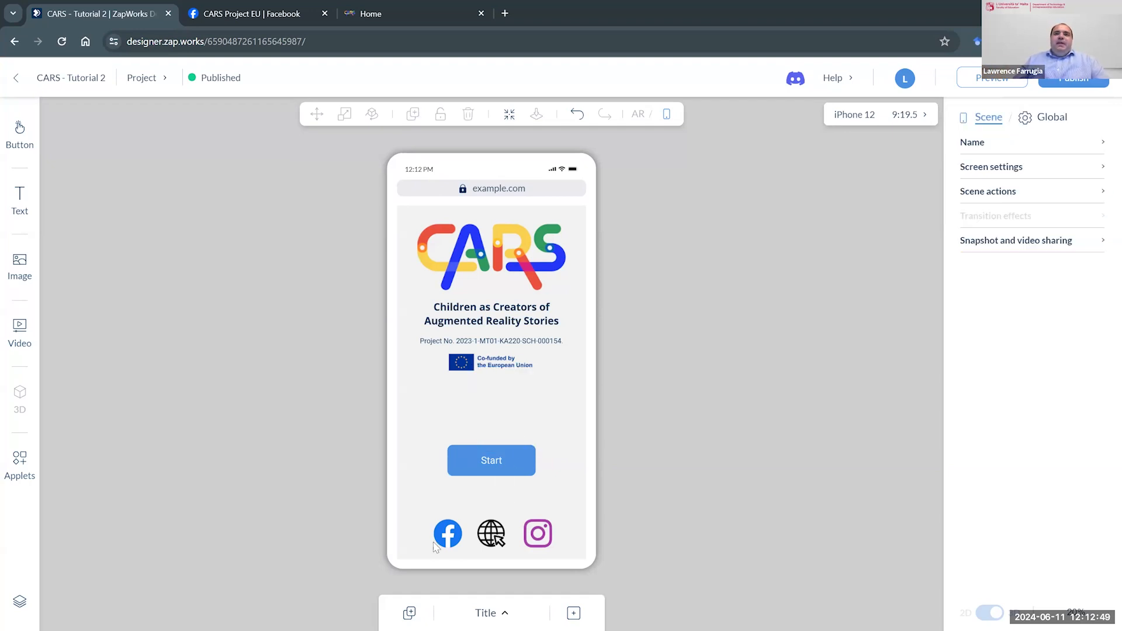
- Move the Facebook, globe and Instagram icons closer beneath the Start button and align the three to a common vertical centre
drag(444, 538, 556, 521)
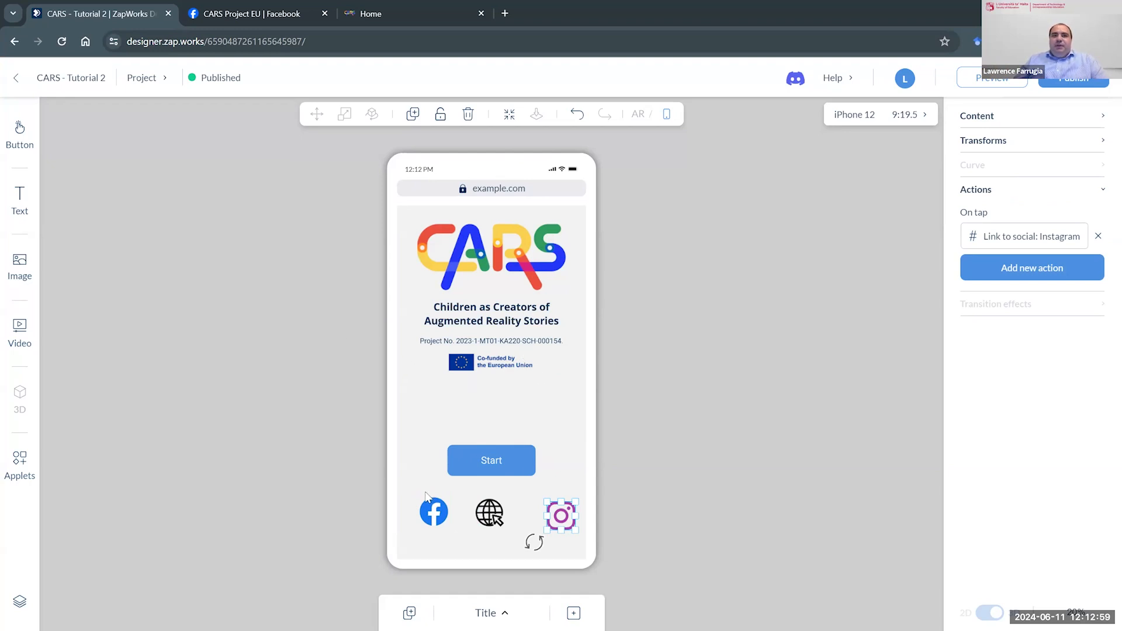
drag(407, 490, 580, 541)
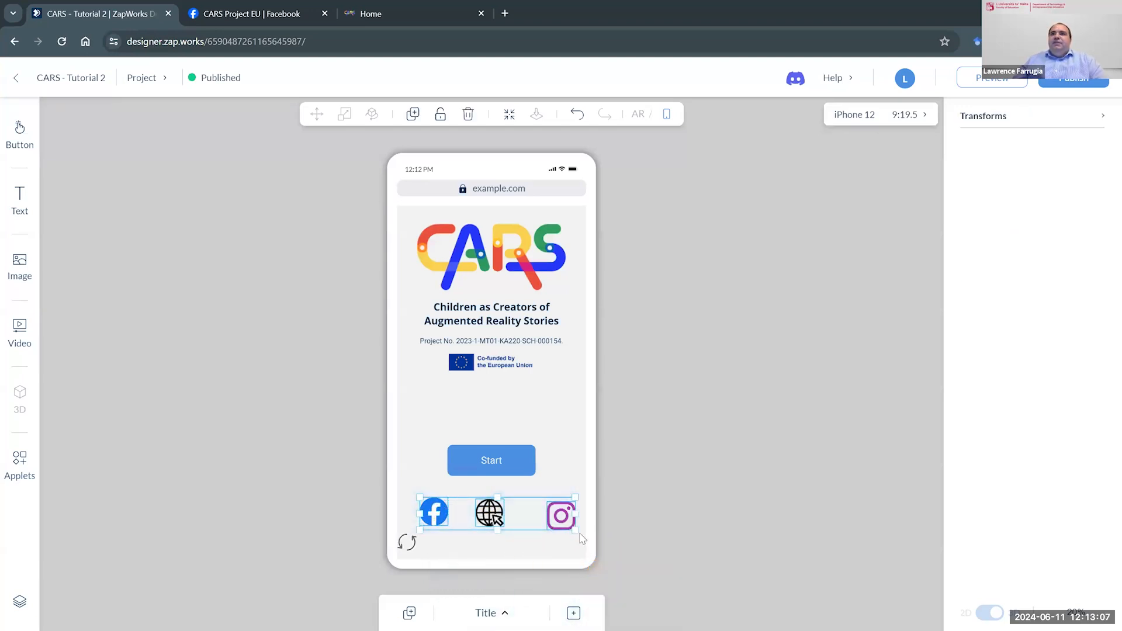
click(1103, 120)
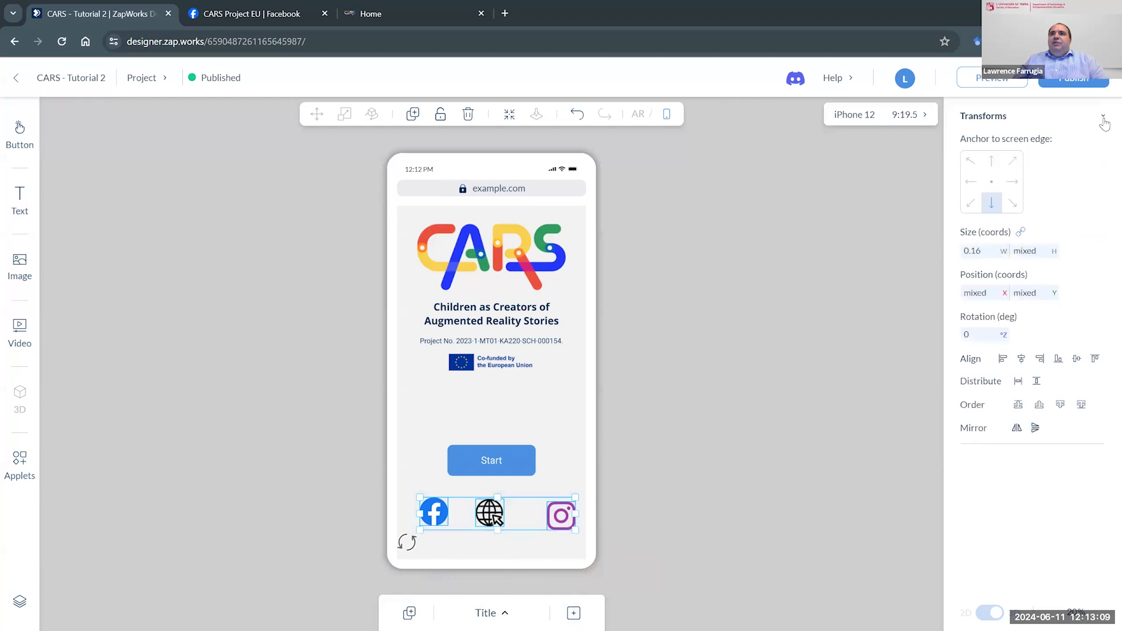
click(1076, 359)
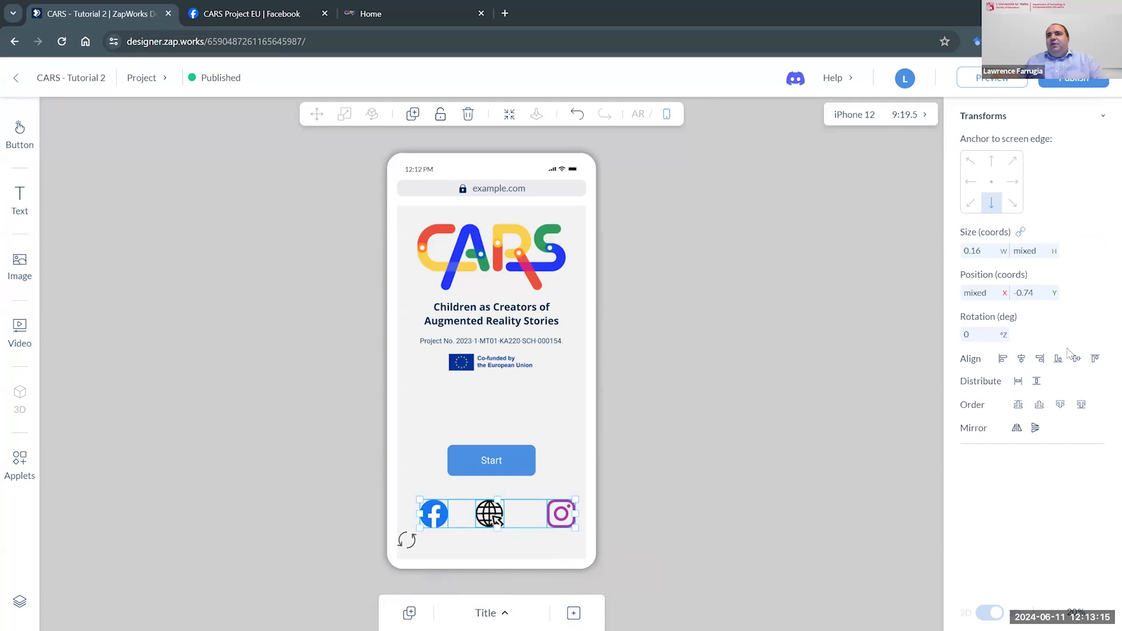
click(525, 512)
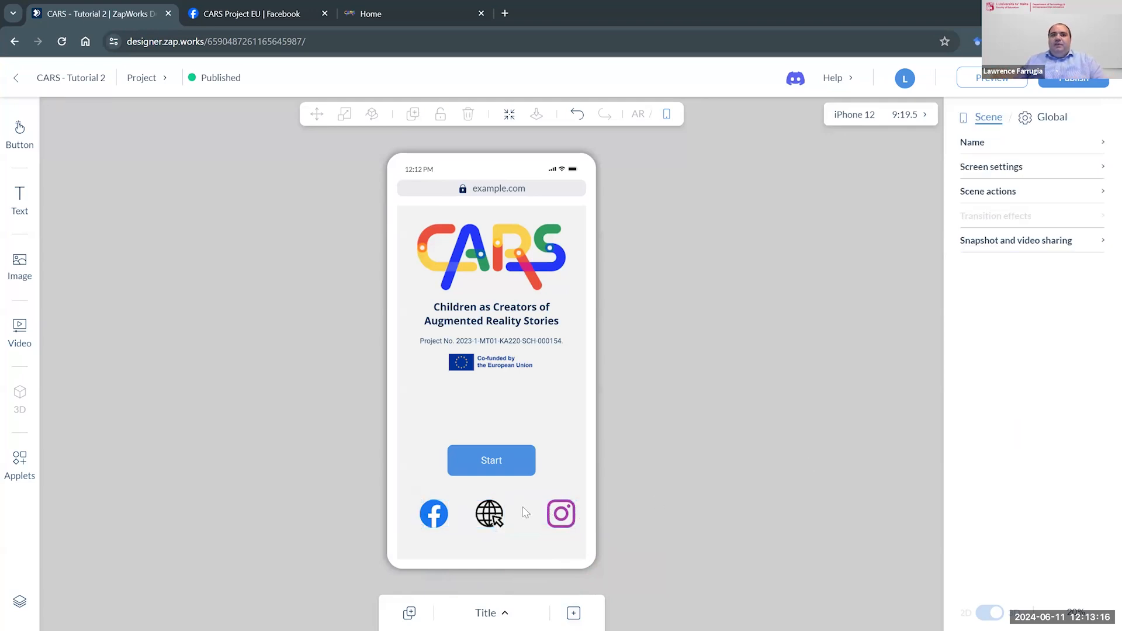
- Centre the globe icon horizontally on the screen, and distribute the Facebook, globe and Instagram icons with equal horizontal spacing
click(490, 513)
click(1022, 386)
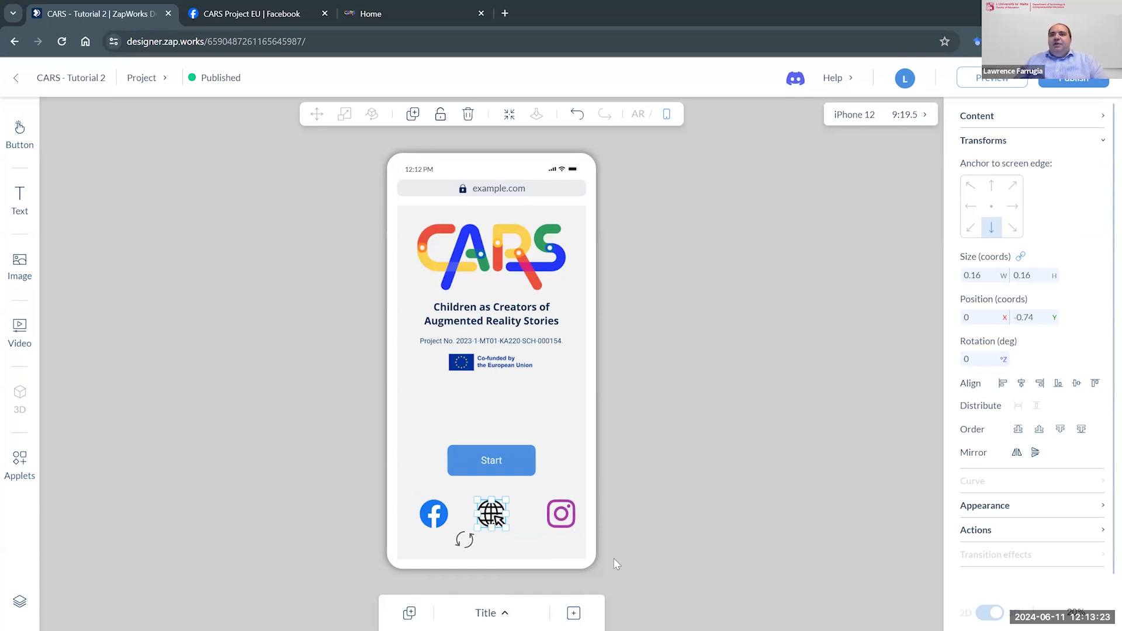
drag(420, 541, 510, 521)
drag(575, 510, 578, 509)
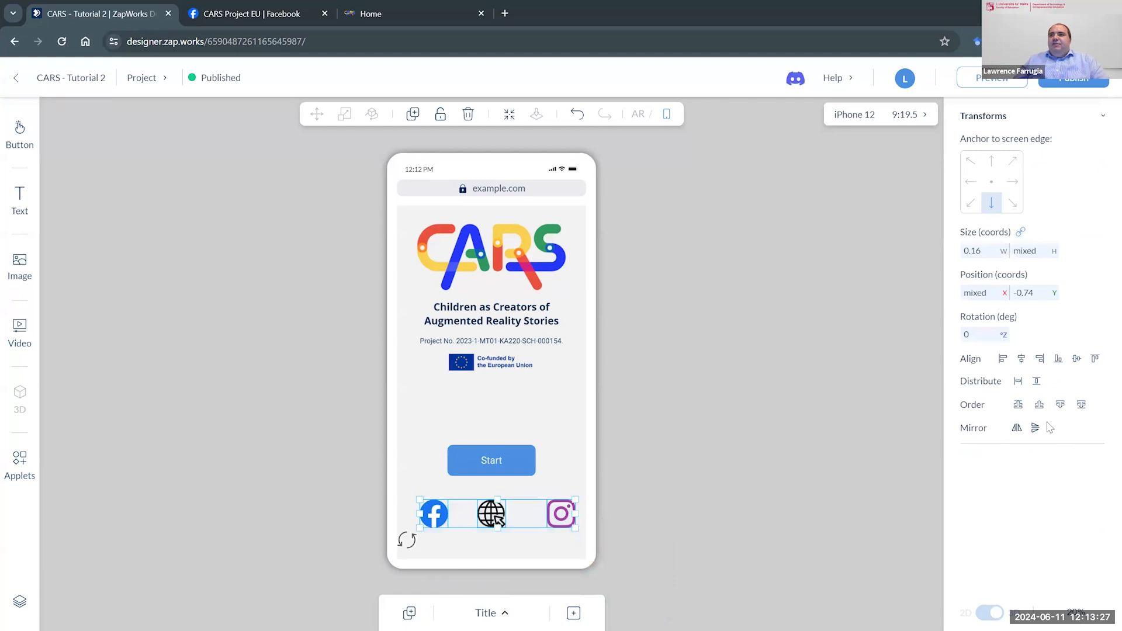
click(1019, 382)
click(734, 463)
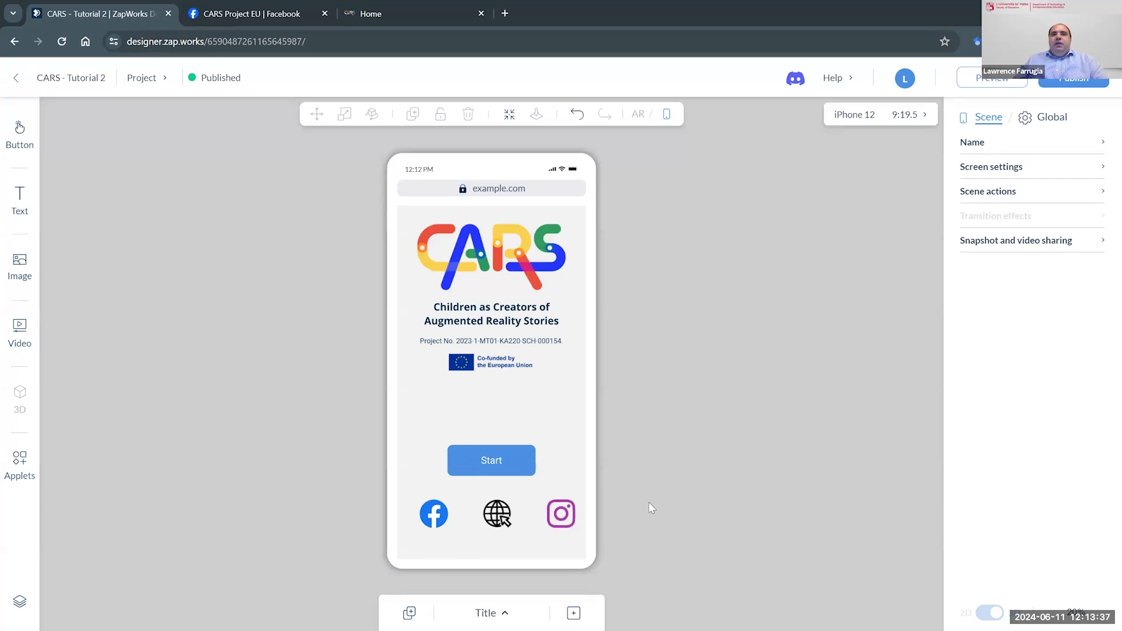
- Look up the Start button's source among the basic and stylised button options
click(492, 465)
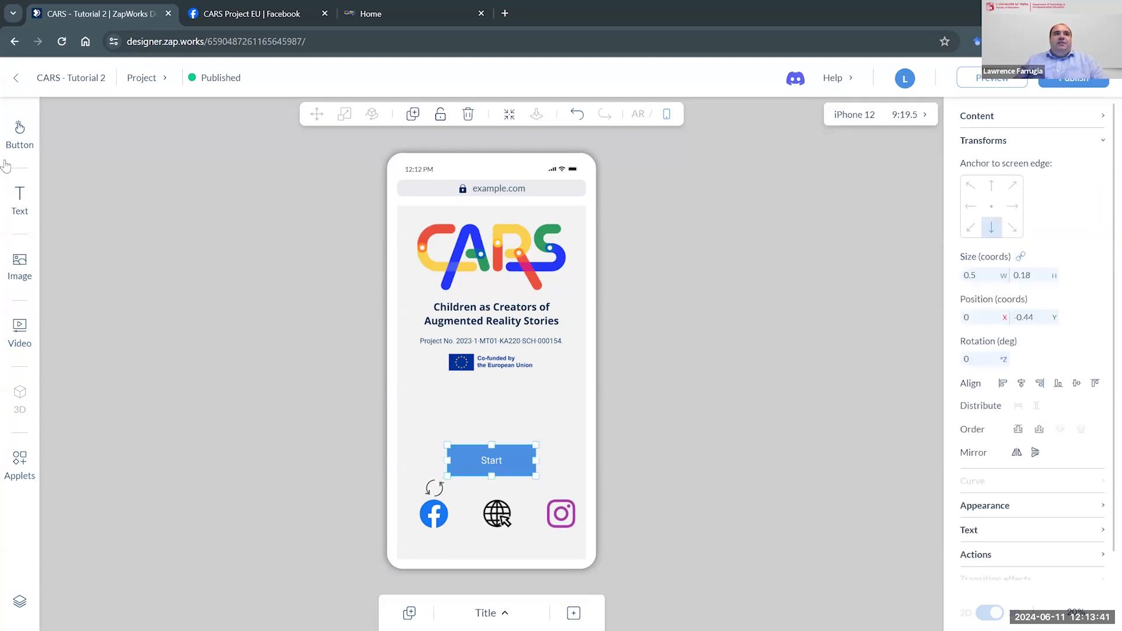
click(20, 146)
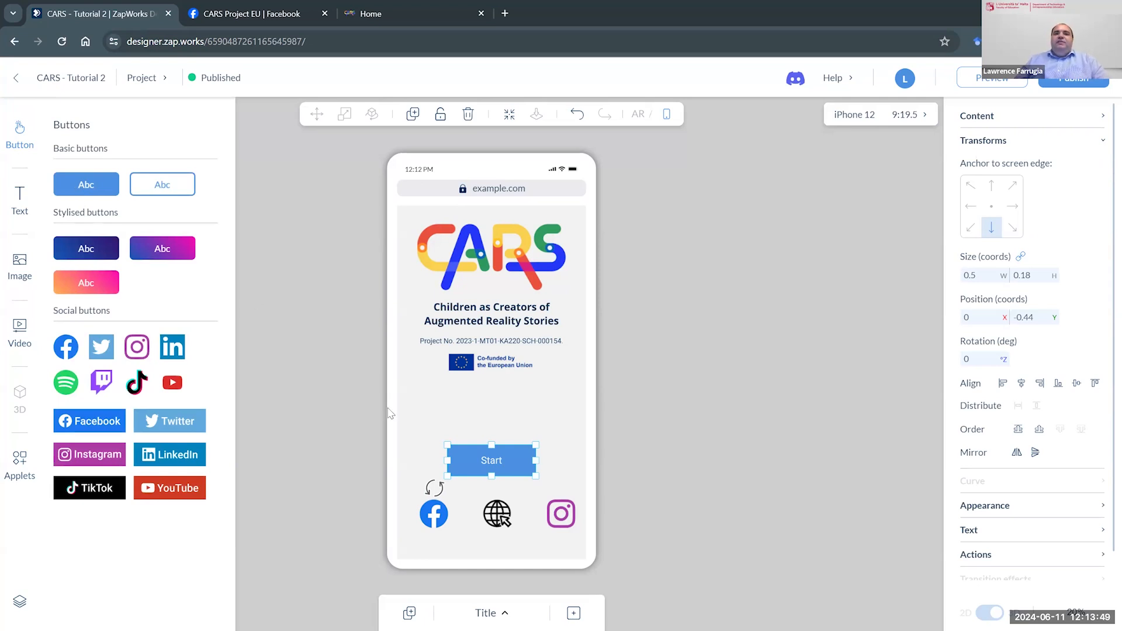
click(675, 506)
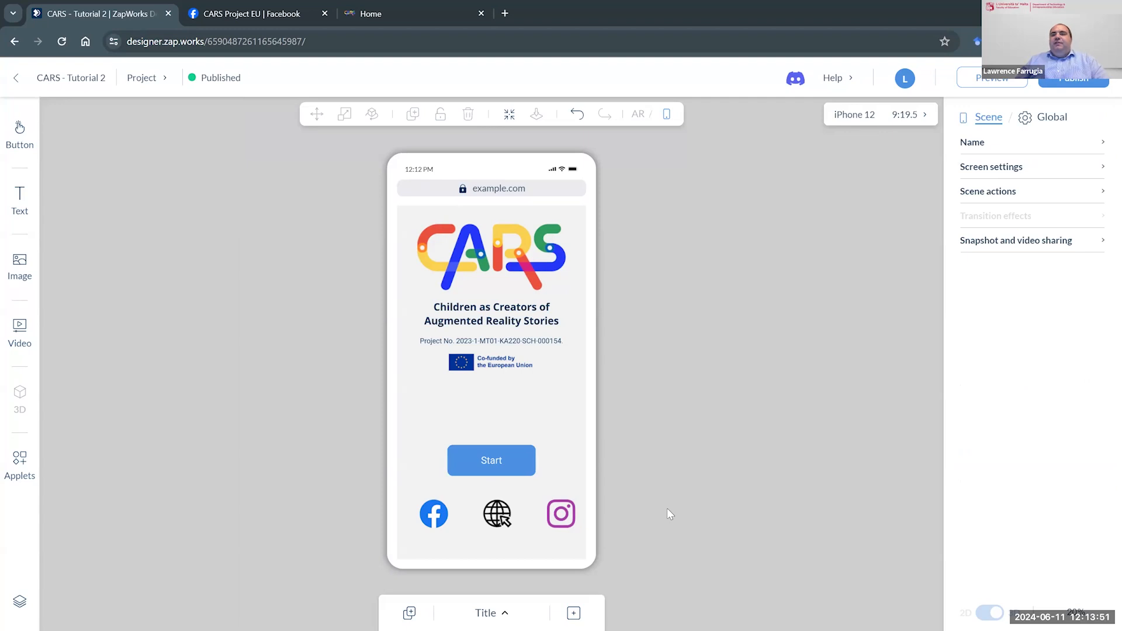
- Set the Start button's on-tap action to Links to scene with Scene 1 as the target
click(474, 459)
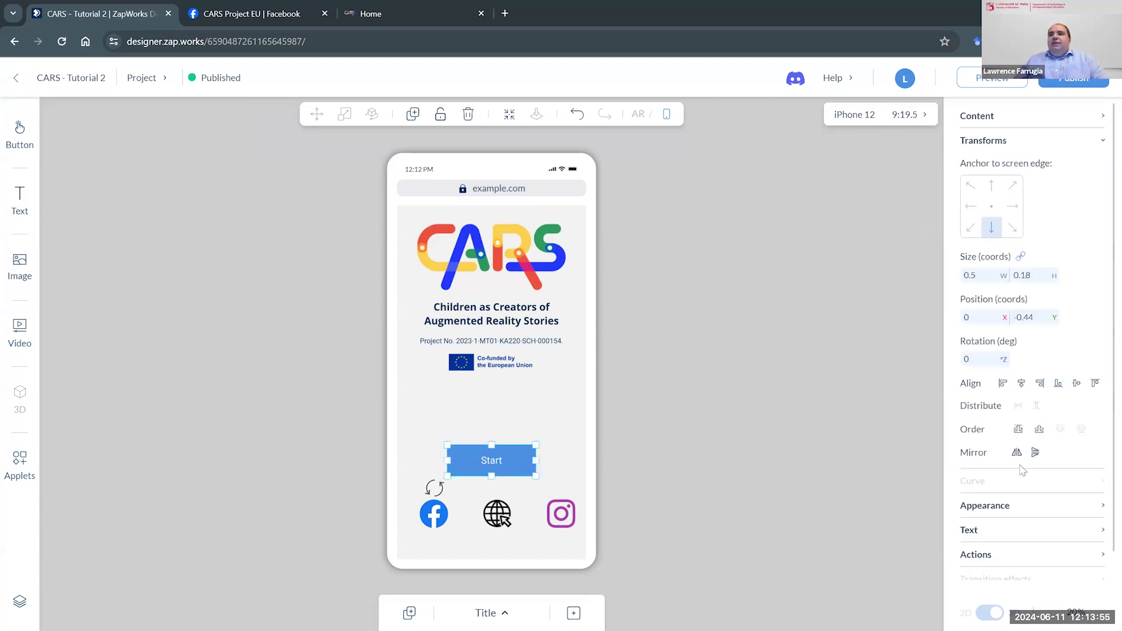
click(1015, 553)
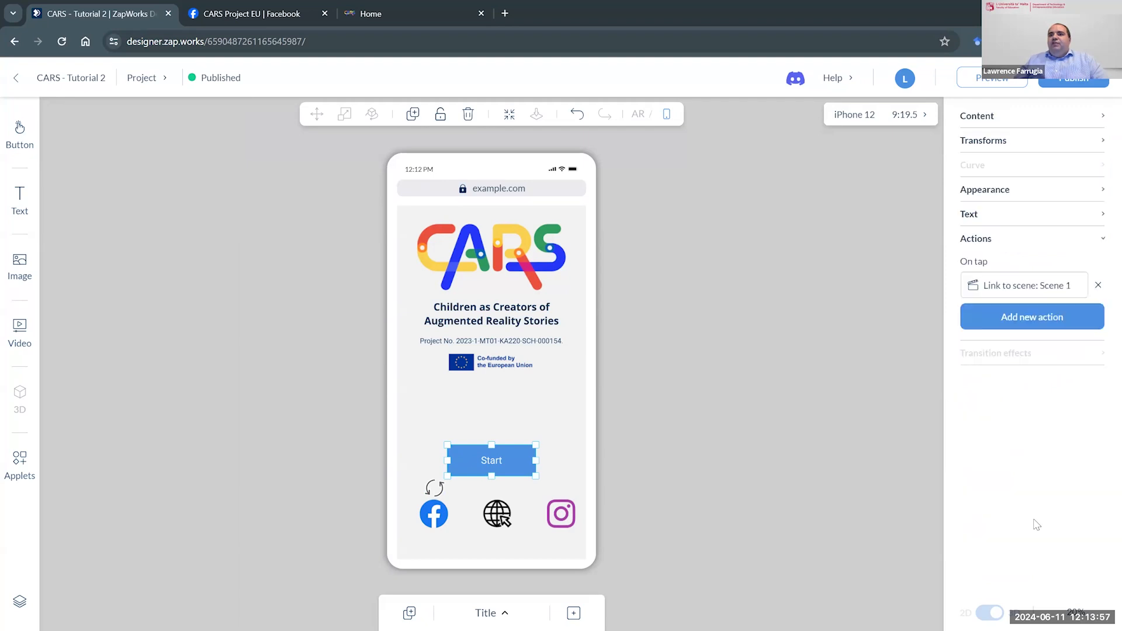
click(1033, 287)
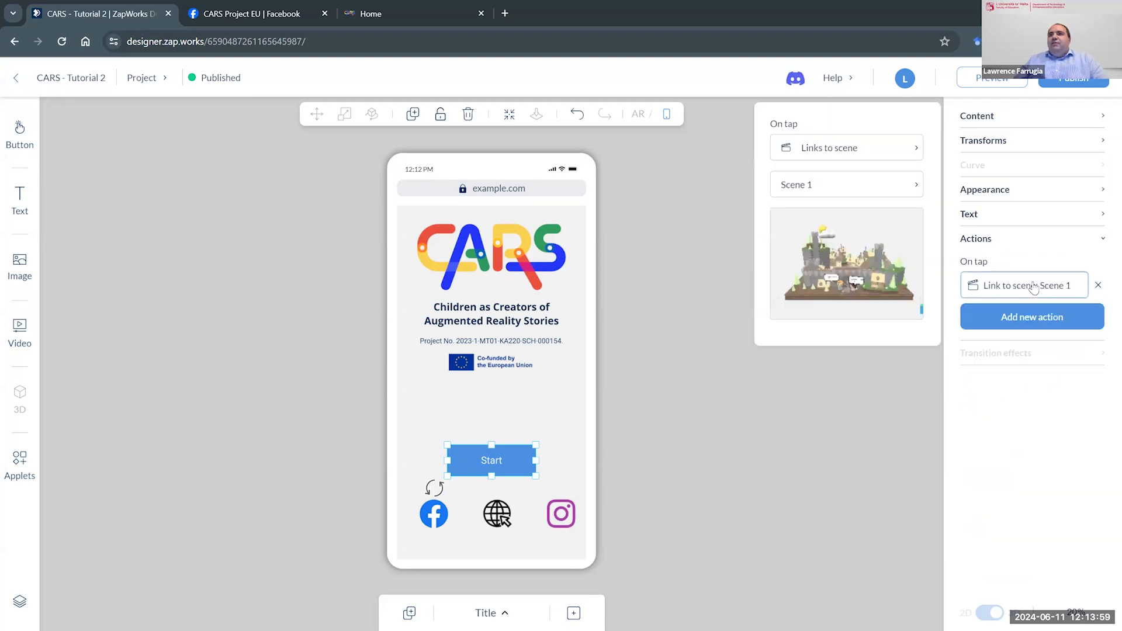
click(915, 157)
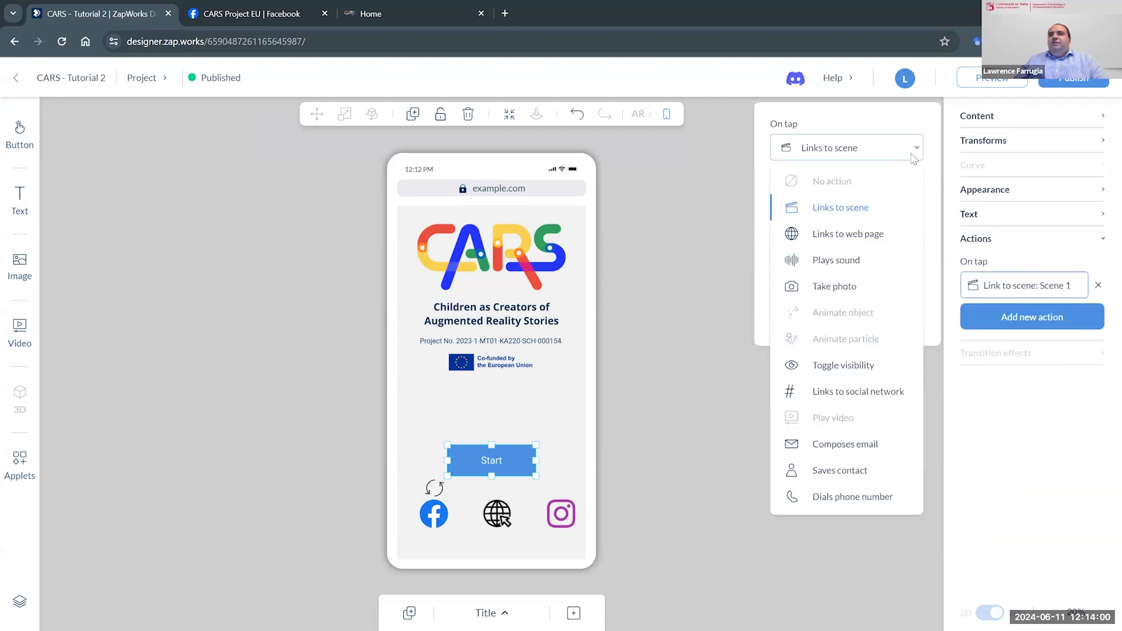
click(839, 210)
click(845, 193)
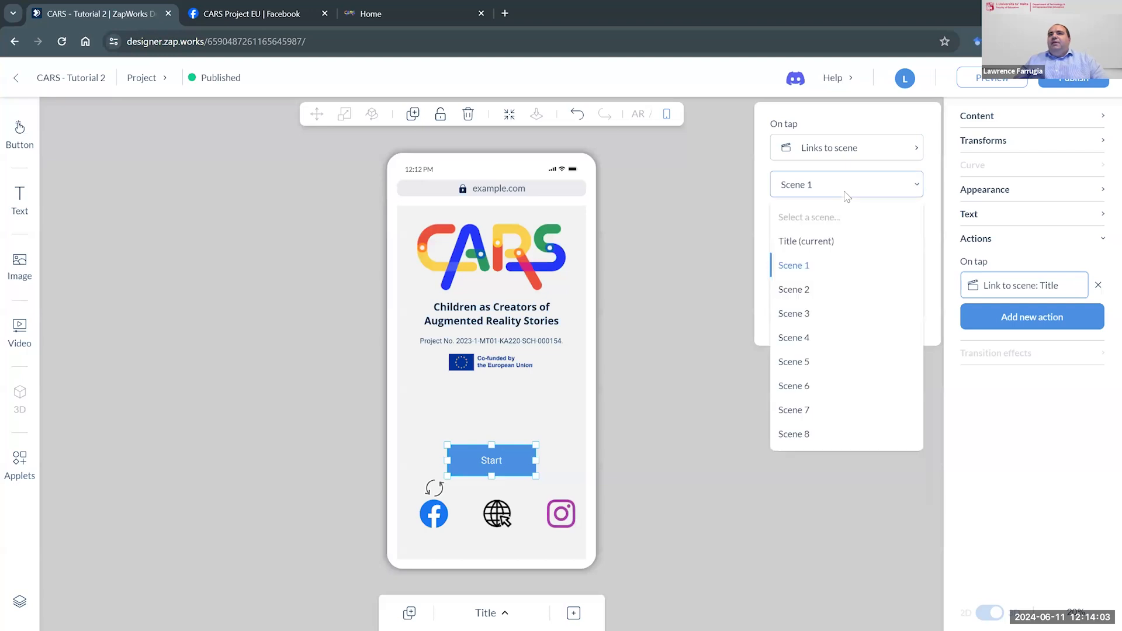
click(800, 271)
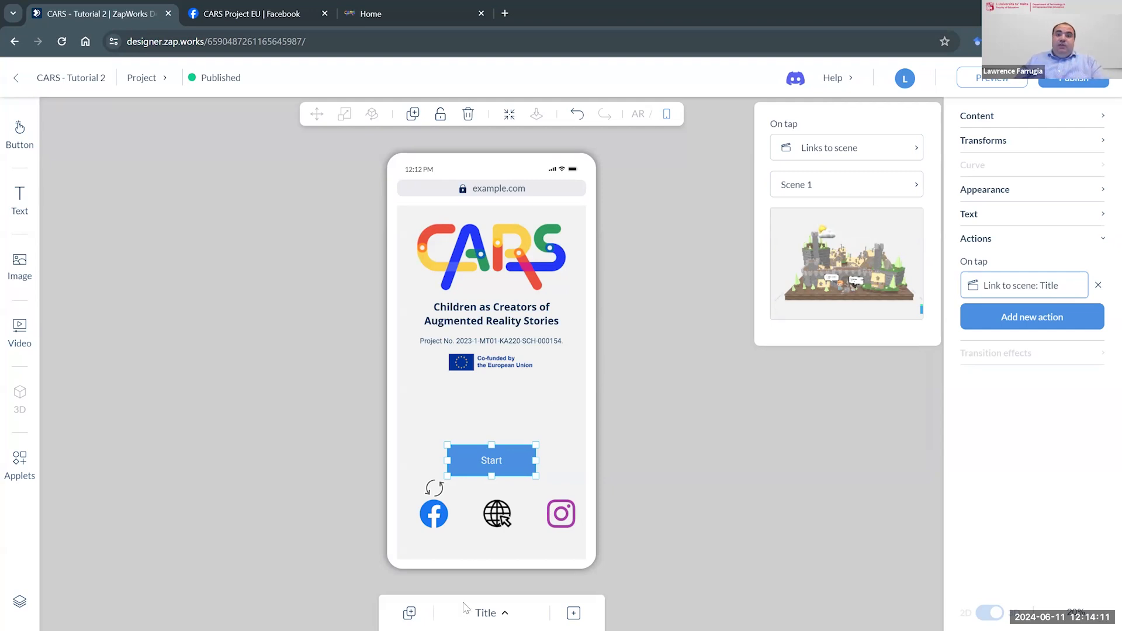
- Open Scene 1 from the project's scene list and close the list
click(500, 612)
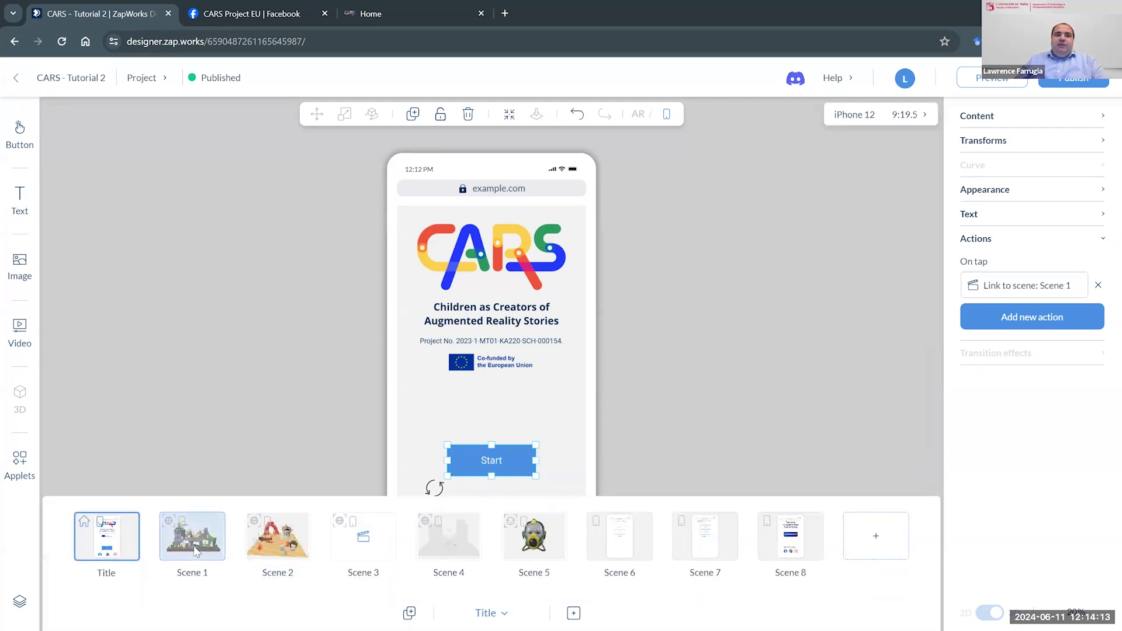
click(199, 548)
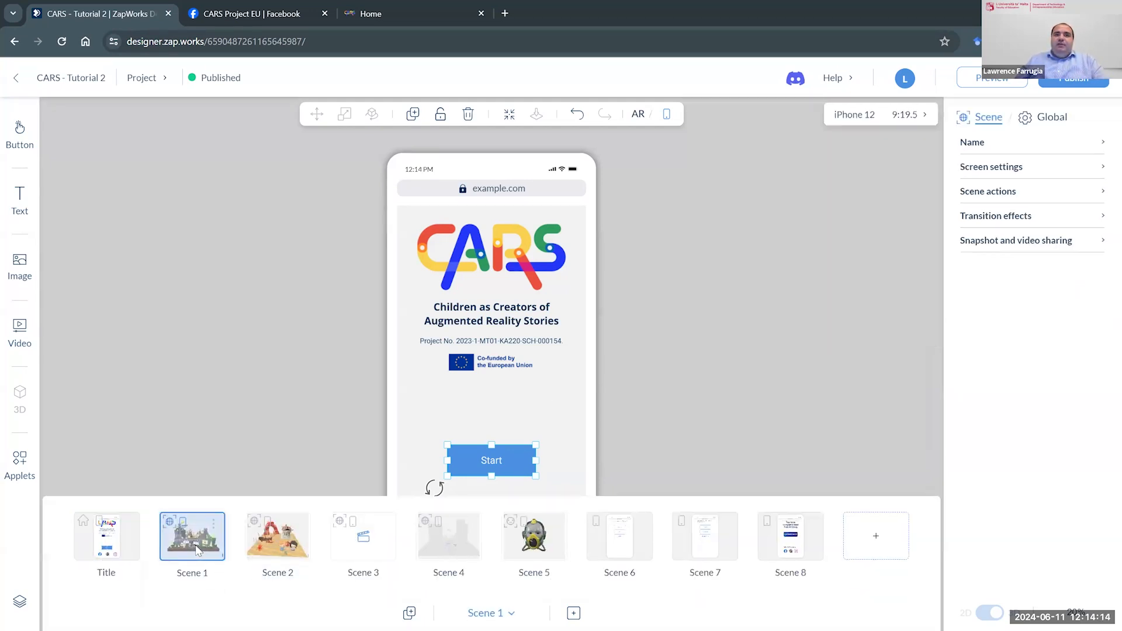
click(198, 418)
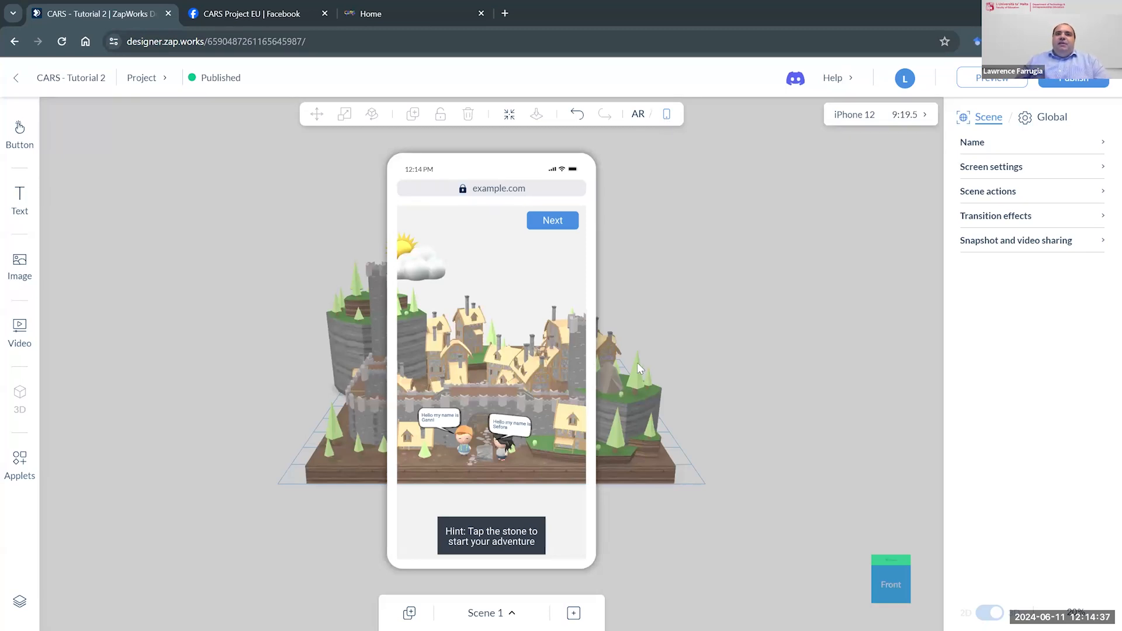
- Examine Scene 1's 3D castle village from several angles, along with the hint text box's on-tap actions
drag(696, 339, 520, 390)
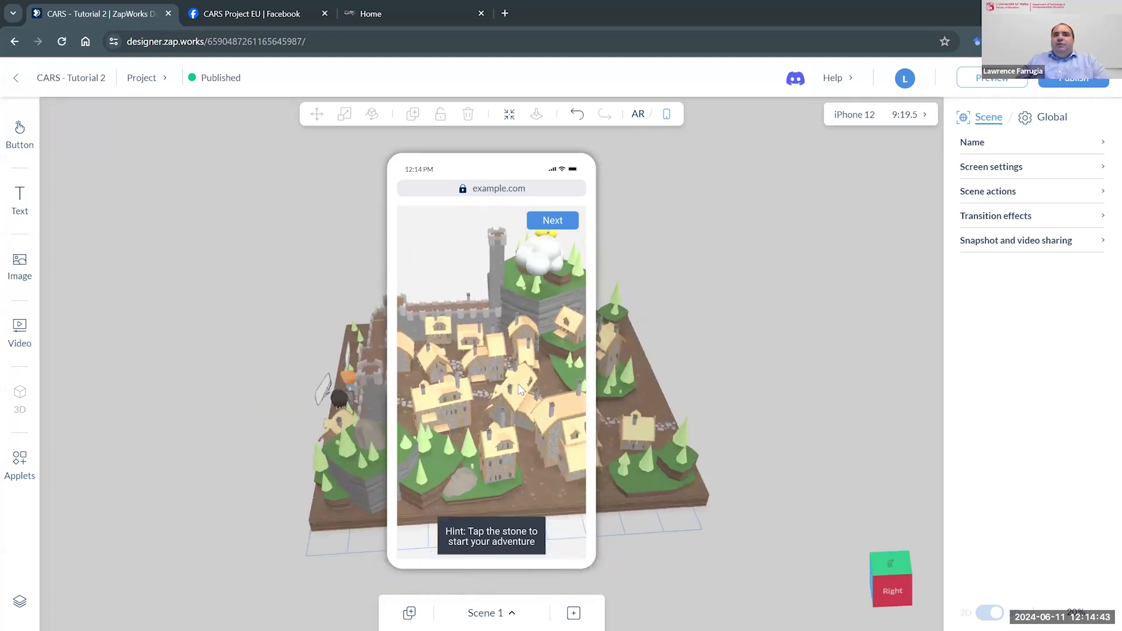
drag(645, 390, 782, 383)
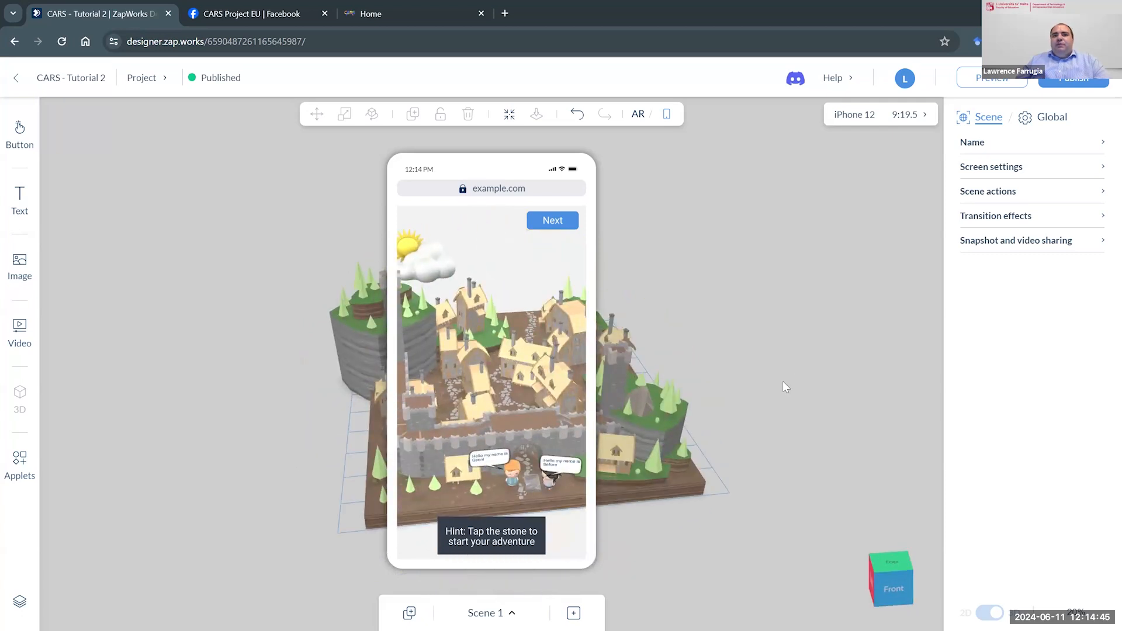
click(474, 524)
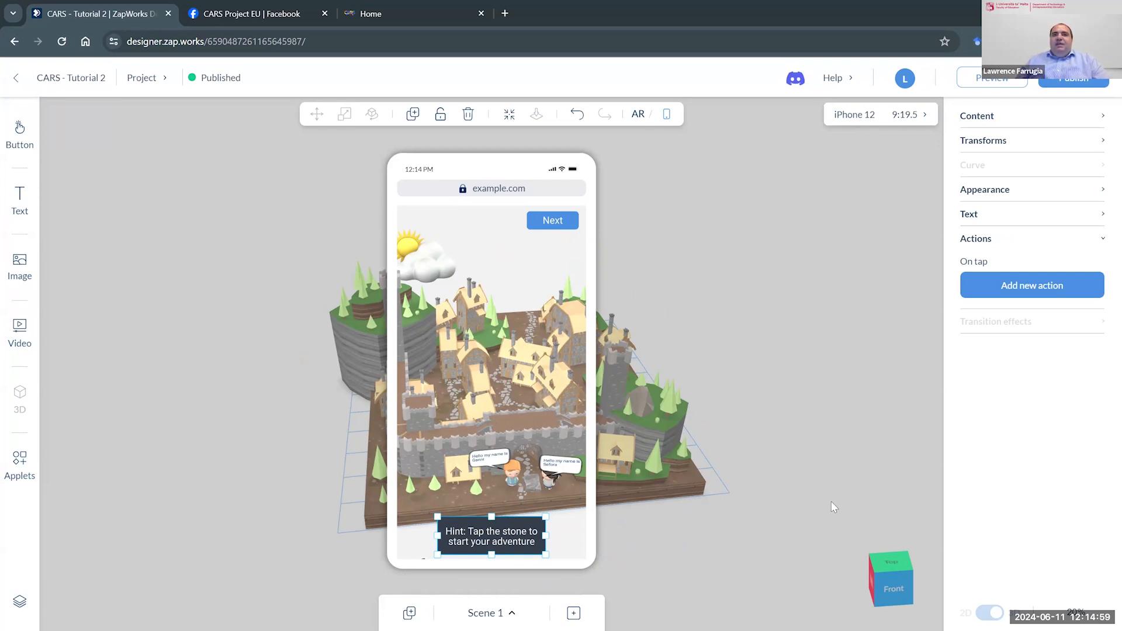
drag(831, 502, 727, 496)
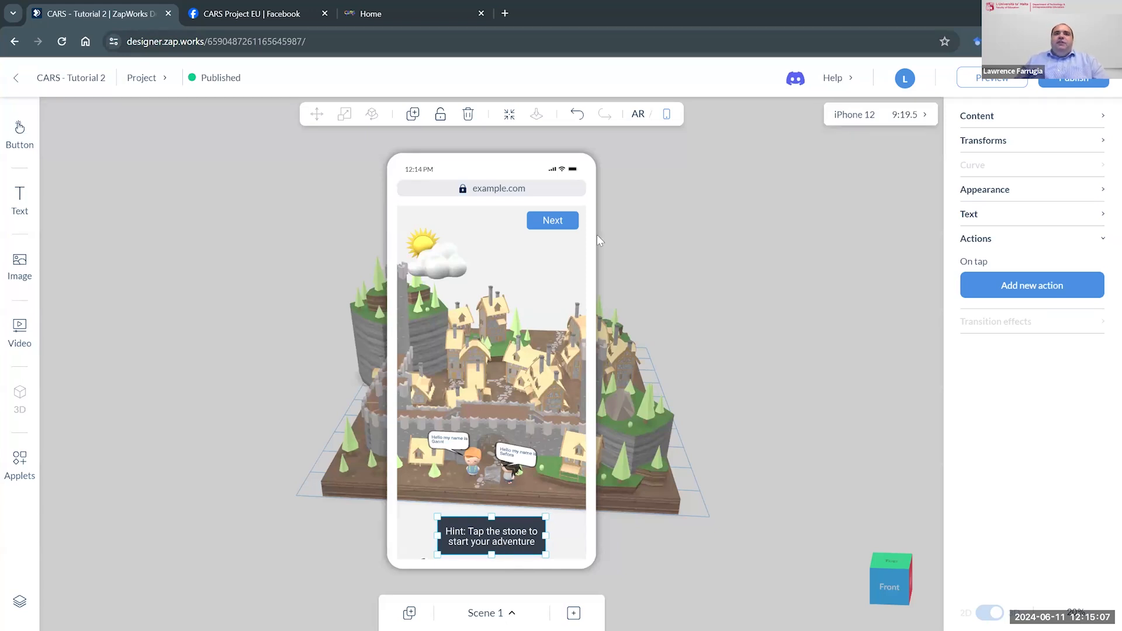
- Switch Scene 1 to the AR view and examine the 3D village and its two talking characters up close
click(638, 115)
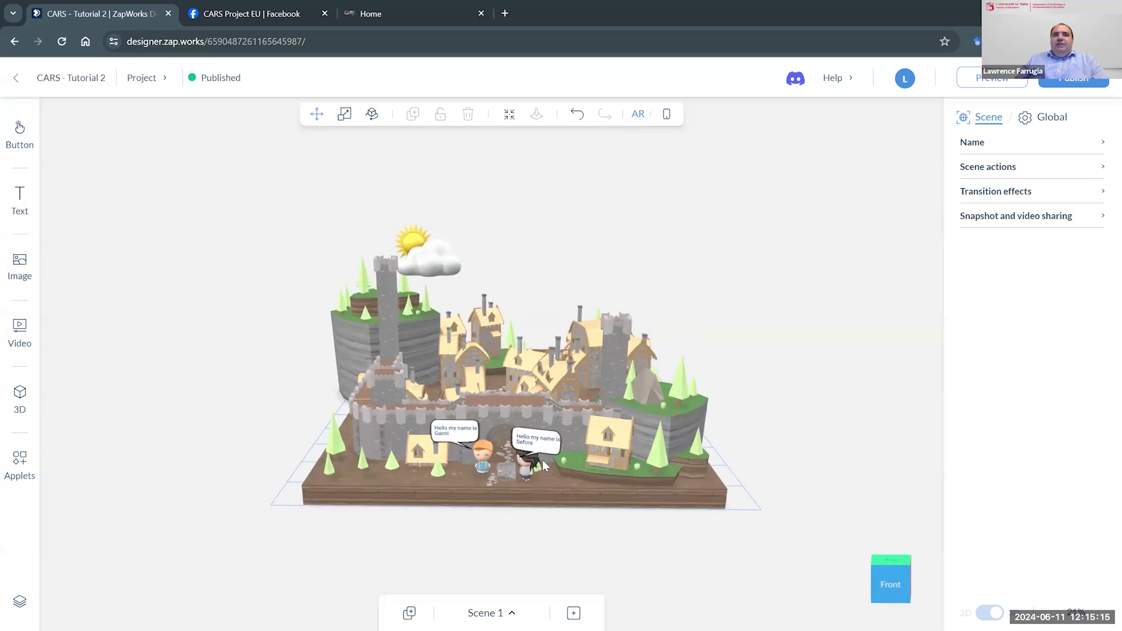
scroll(543, 460, up, 5)
drag(829, 425, 836, 396)
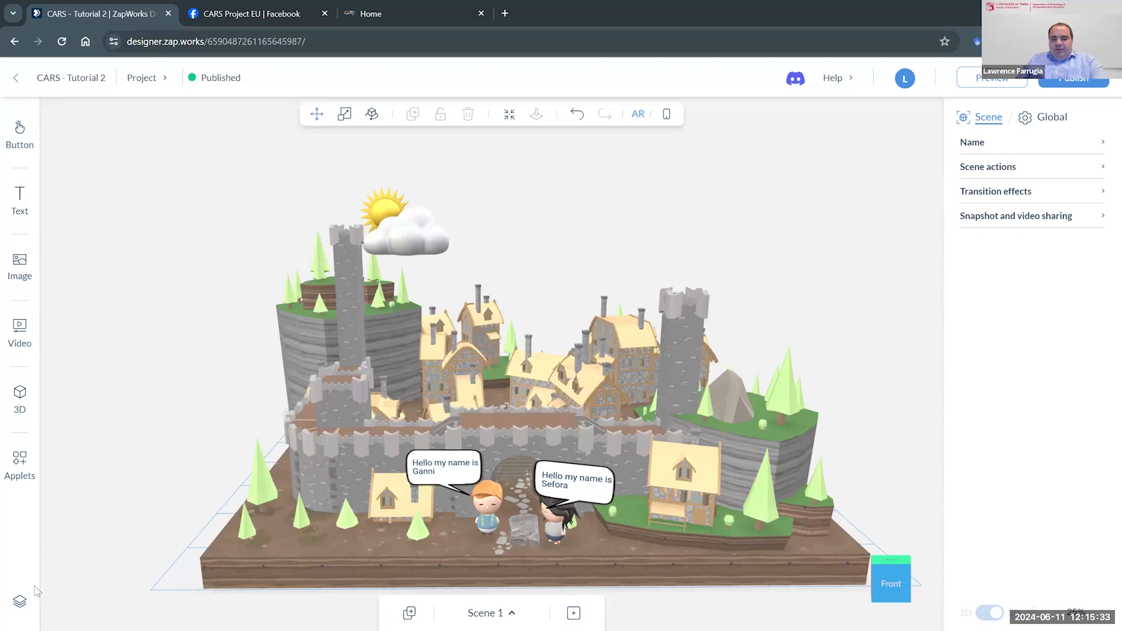
- Mark the scene objects control with an on-screen annotation, clear it and open the list of Scene 1's objects
key(F10)
mouse_move(25, 581)
mouse_down()
mouse_move(12, 584)
mouse_move(13, 609)
mouse_move(26, 579)
mouse_up()
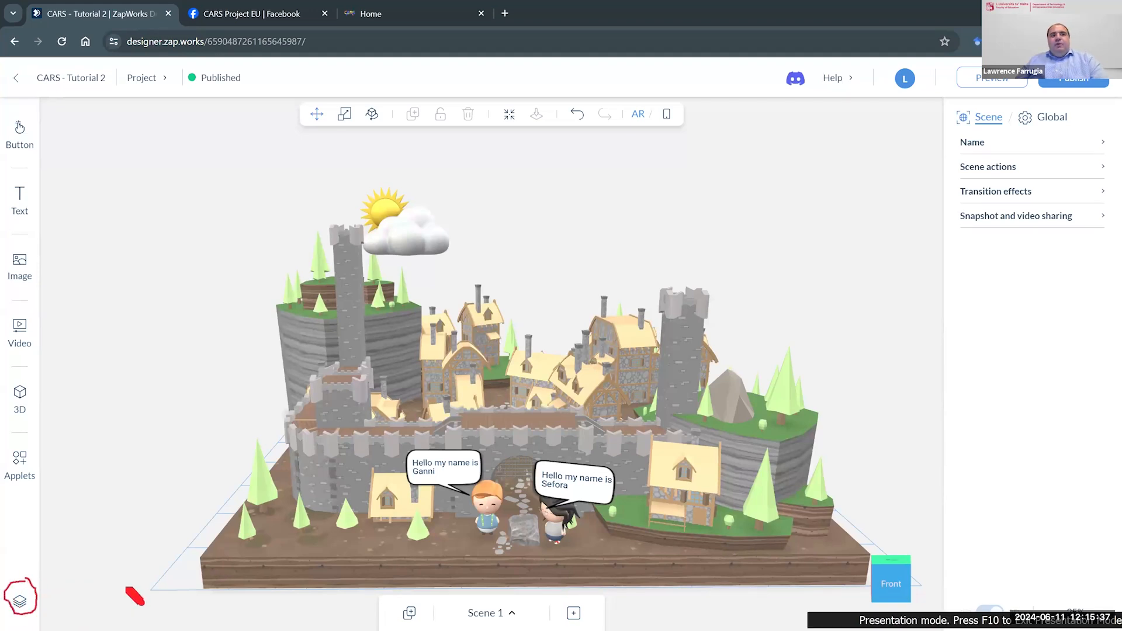
key(Escape)
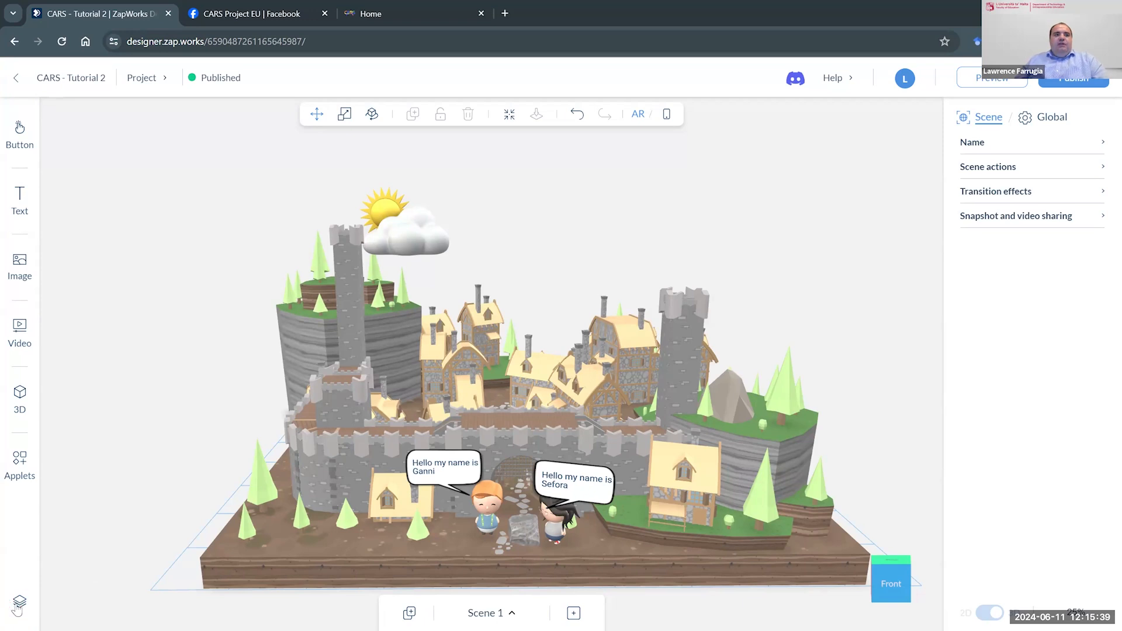
click(20, 603)
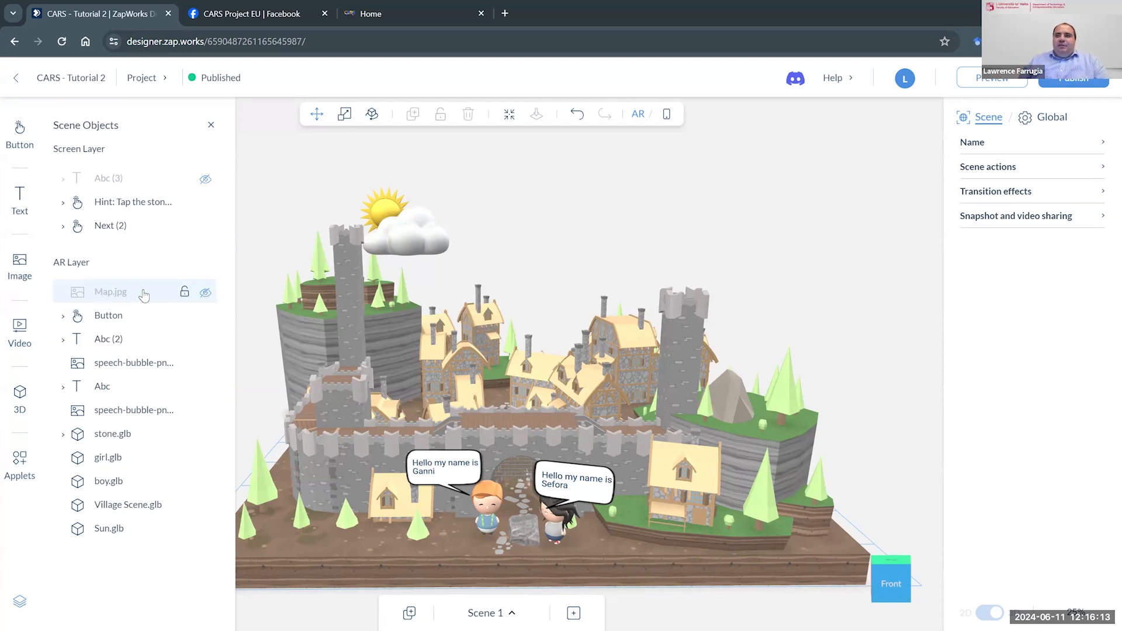
- Inspect the stone's on-tap visibility action for Map.jpg and remove its Abc (3) visibility action
click(529, 529)
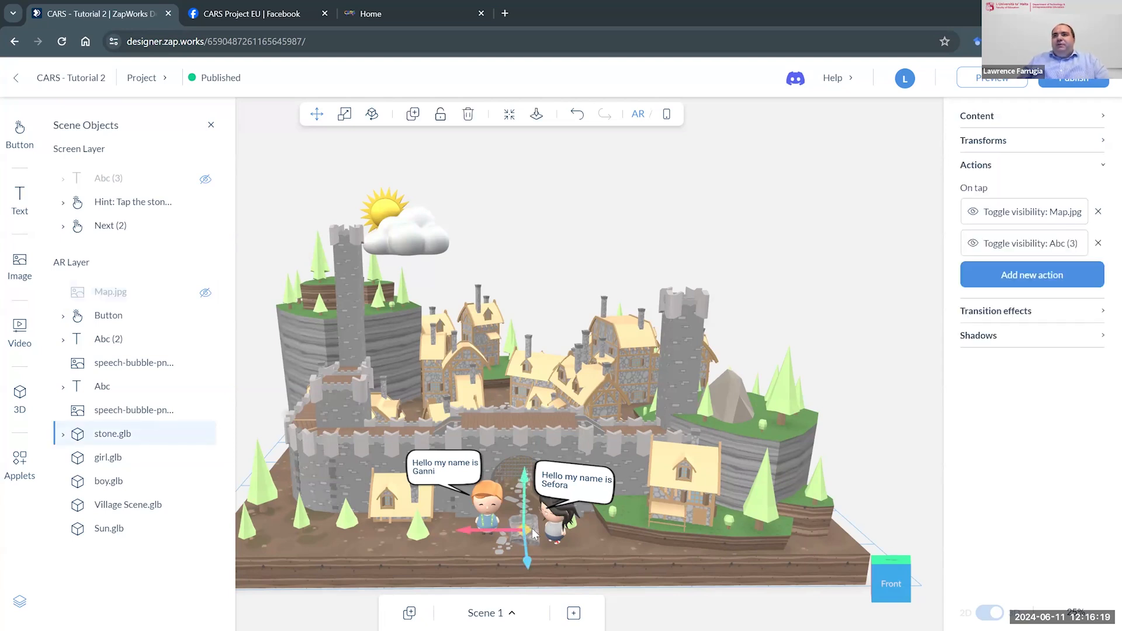
click(1045, 221)
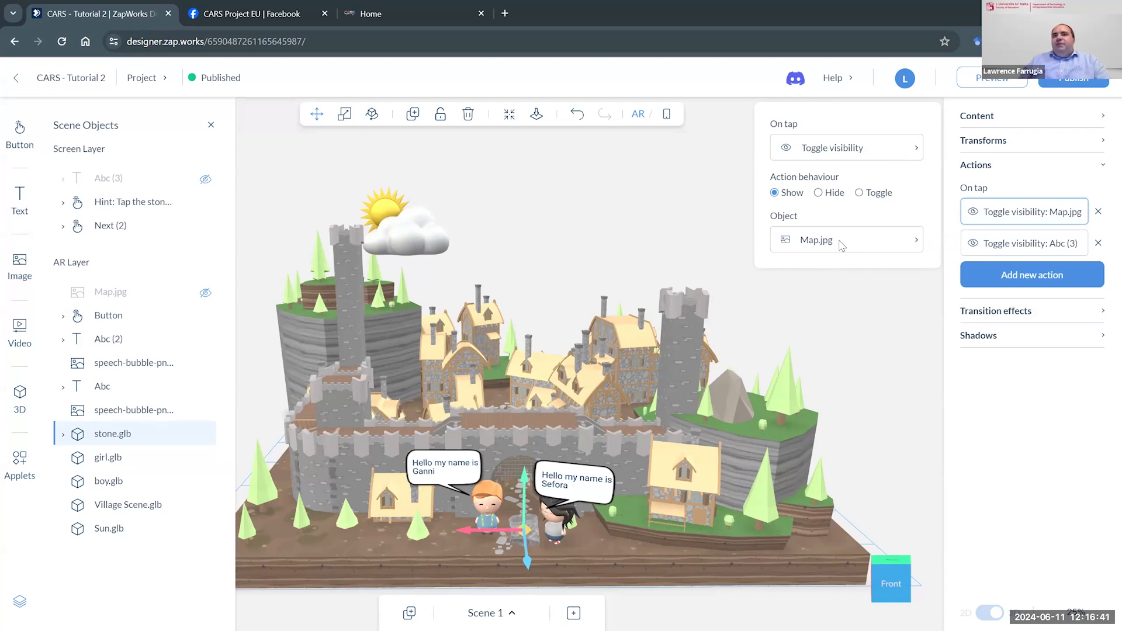
click(1098, 212)
click(542, 541)
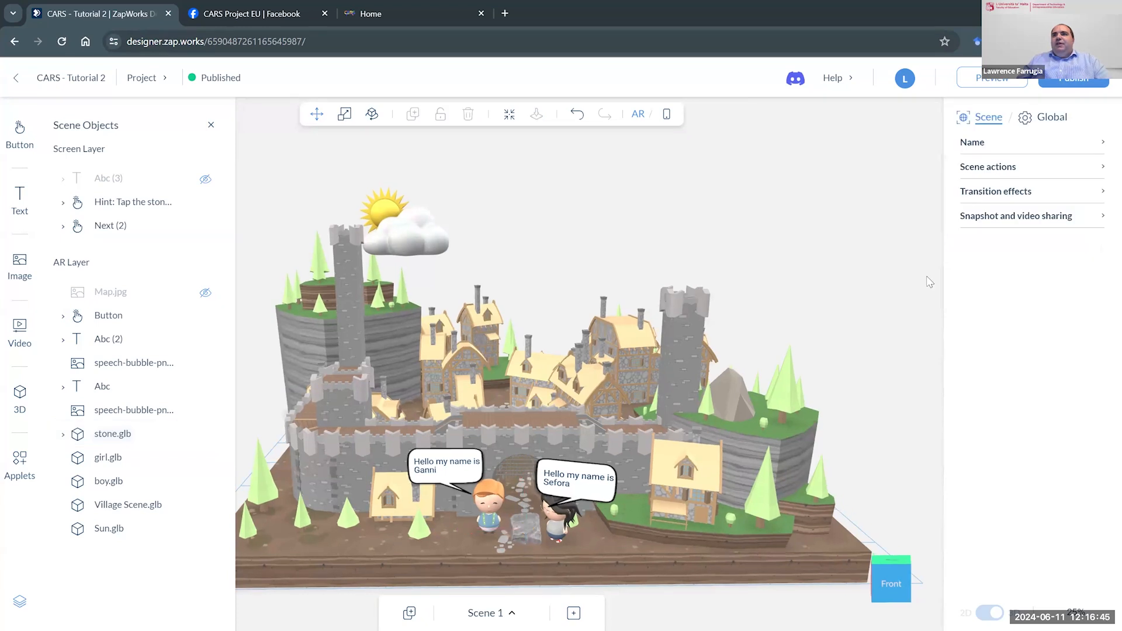
- Add another on-tap Toggle visibility action to the stone, with Show behaviour and Map.jpg as its object
click(534, 532)
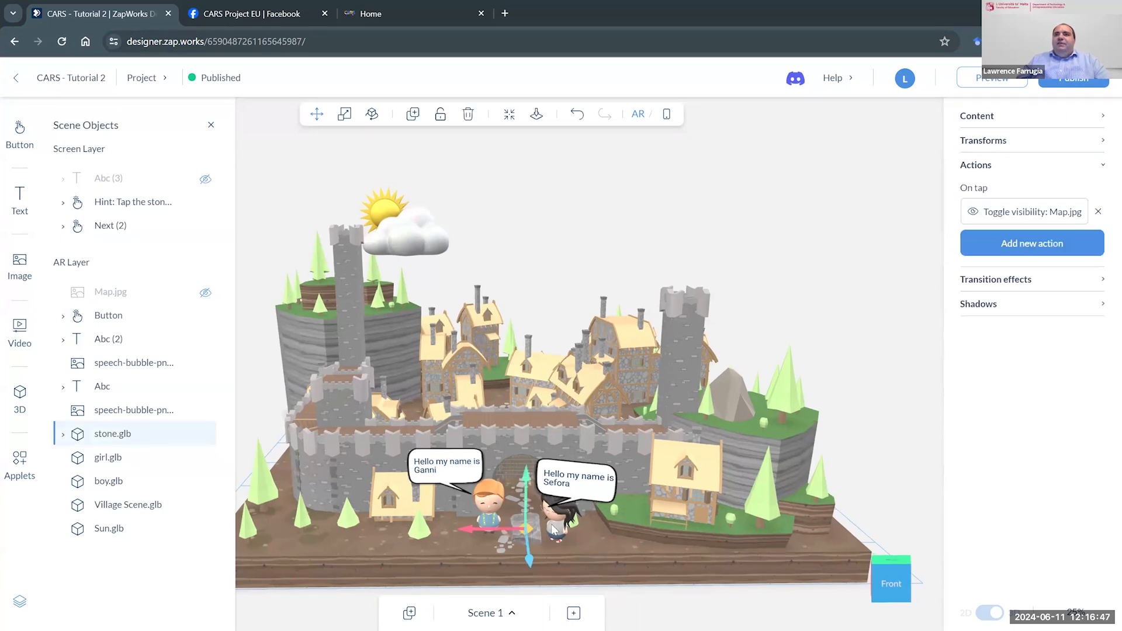
click(1007, 253)
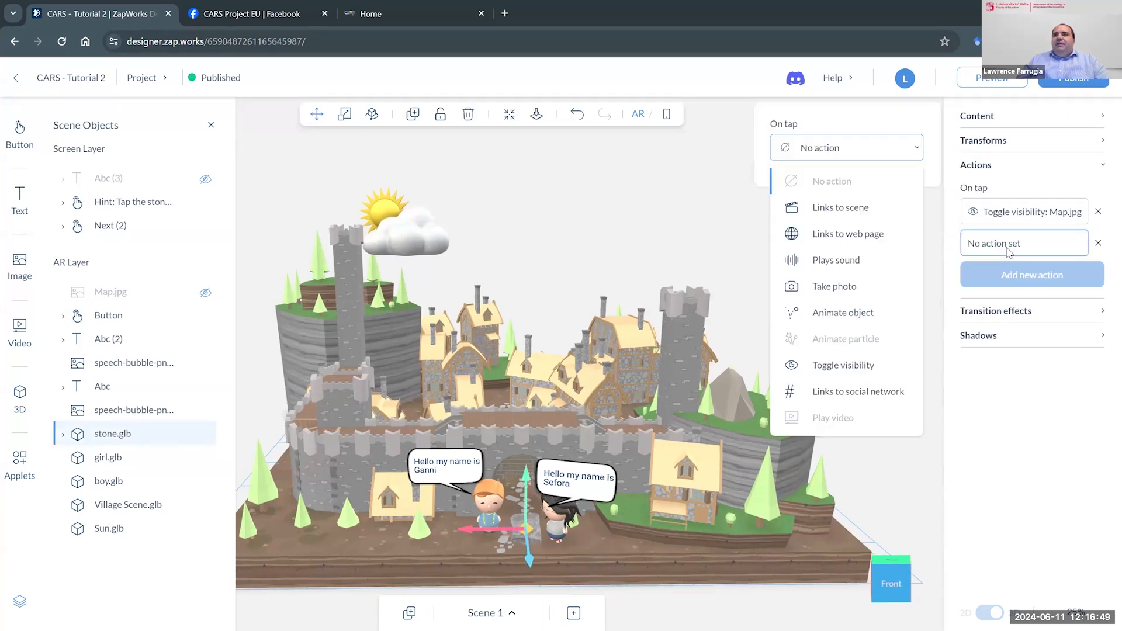
click(854, 367)
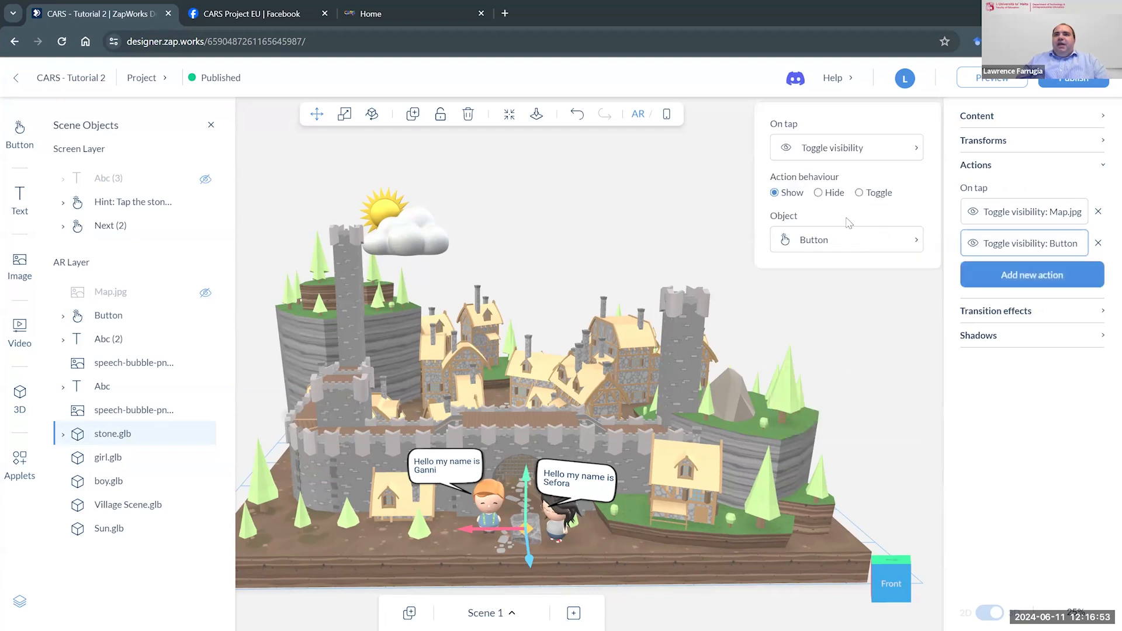
click(845, 243)
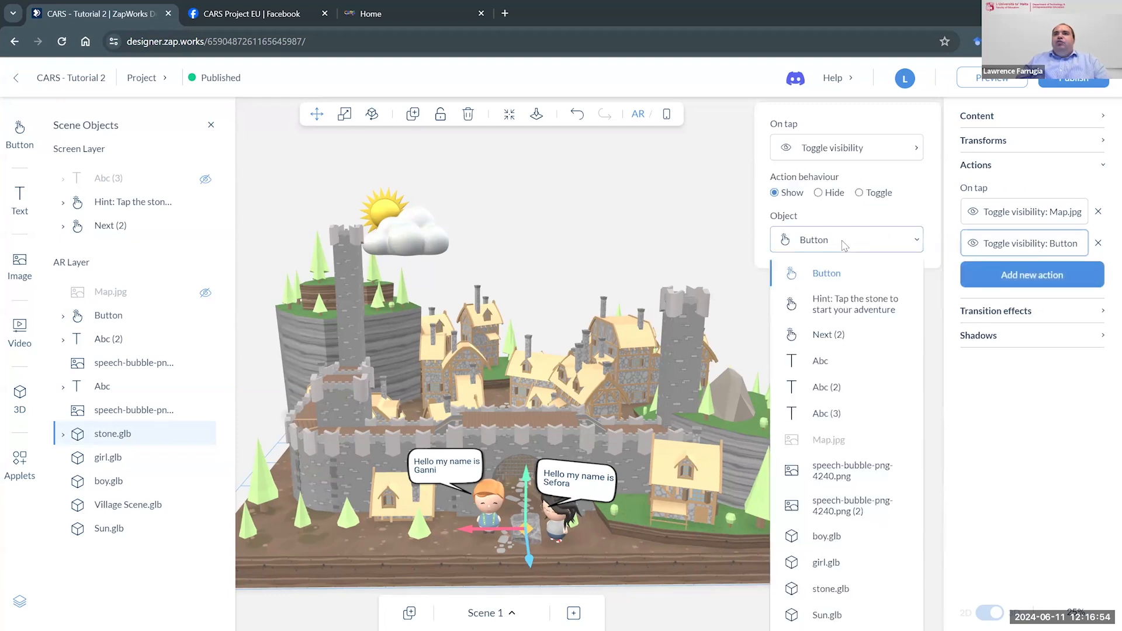
click(823, 437)
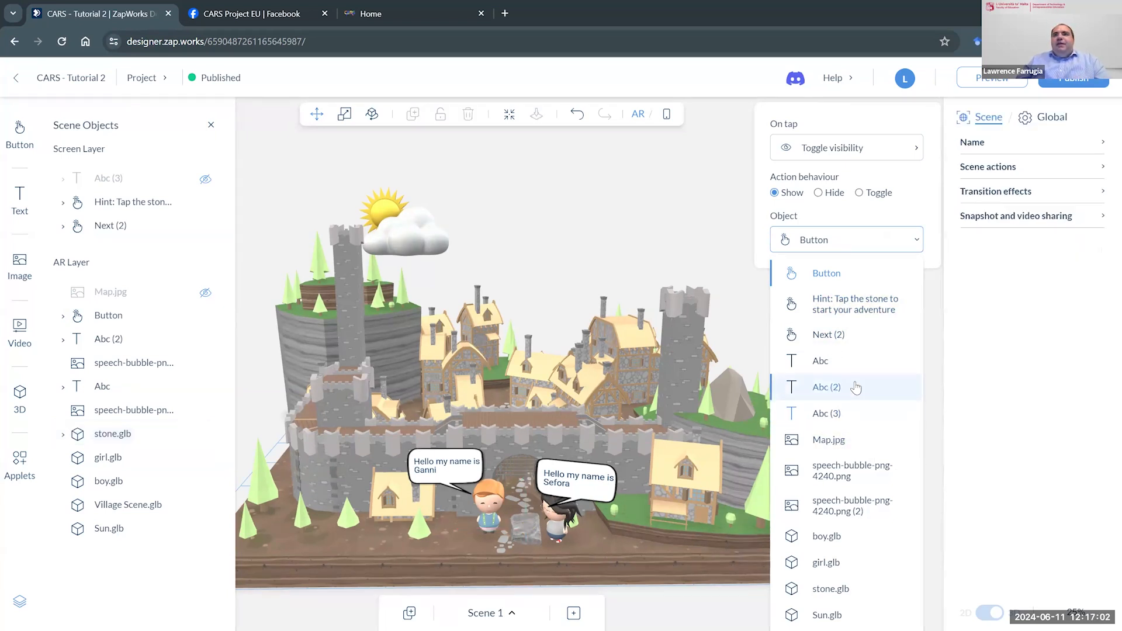
click(853, 450)
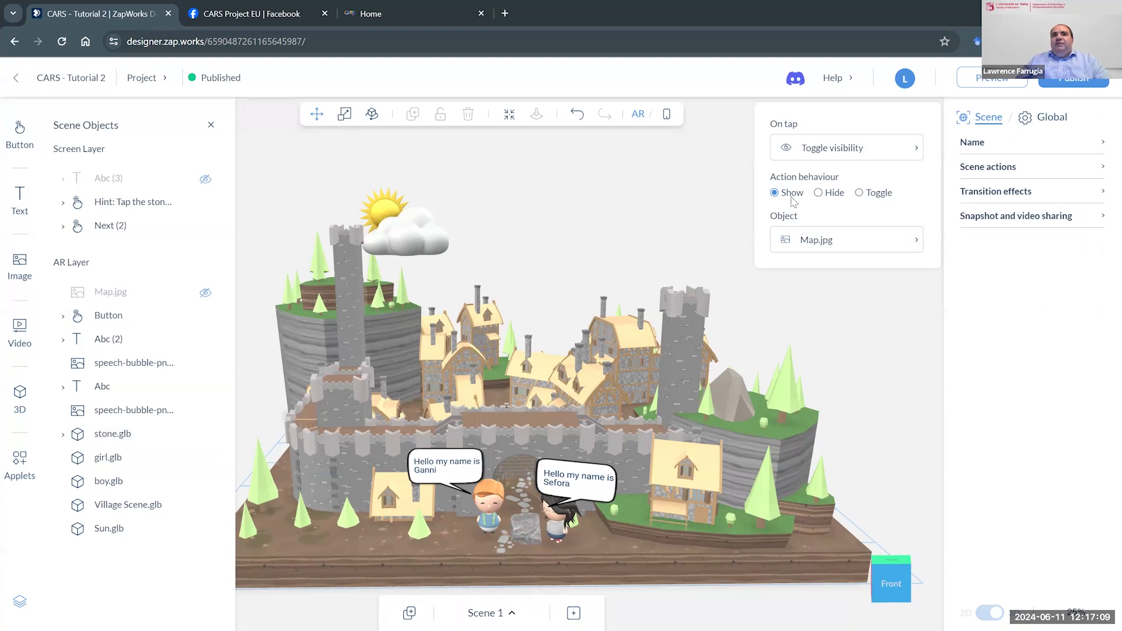
- Remove the stone's second on-tap visibility action for Map.jpg
click(842, 337)
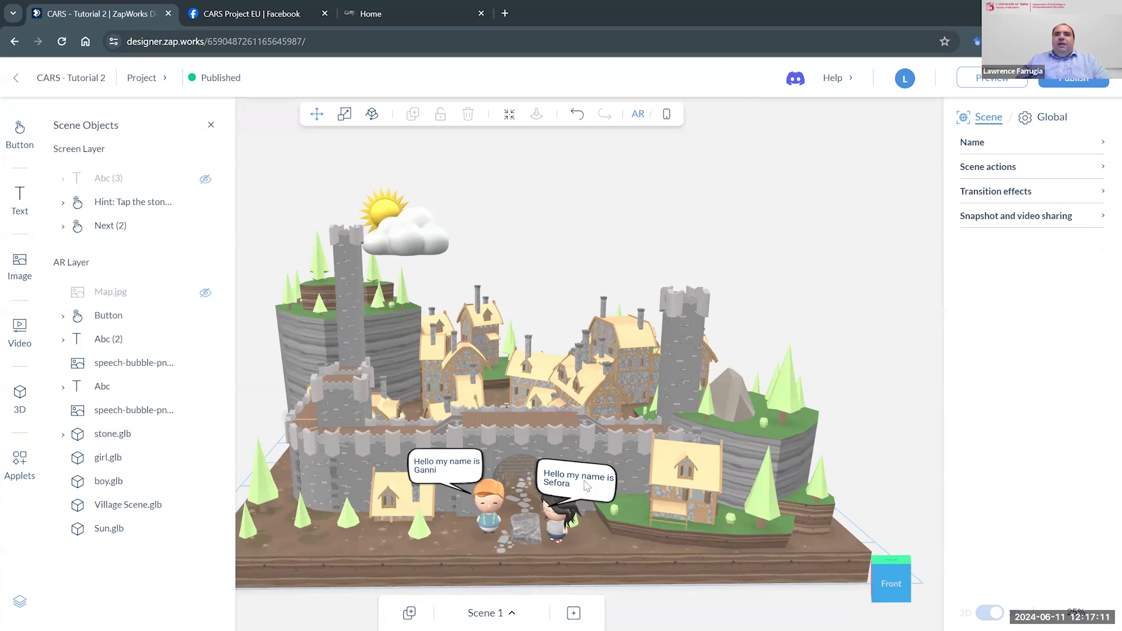
click(531, 523)
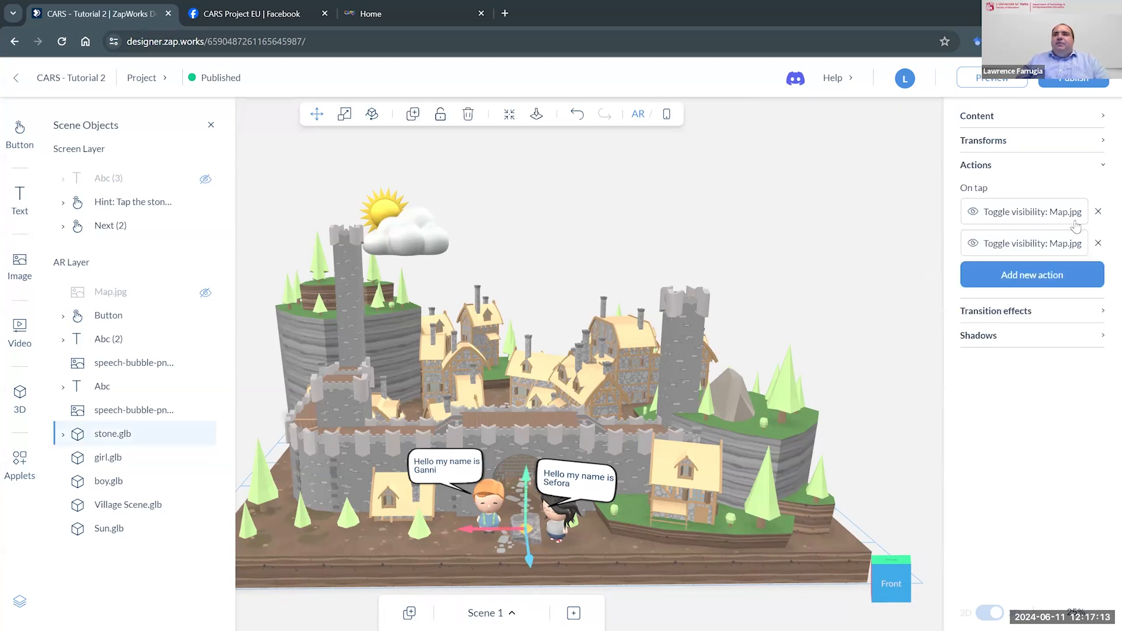
click(1098, 243)
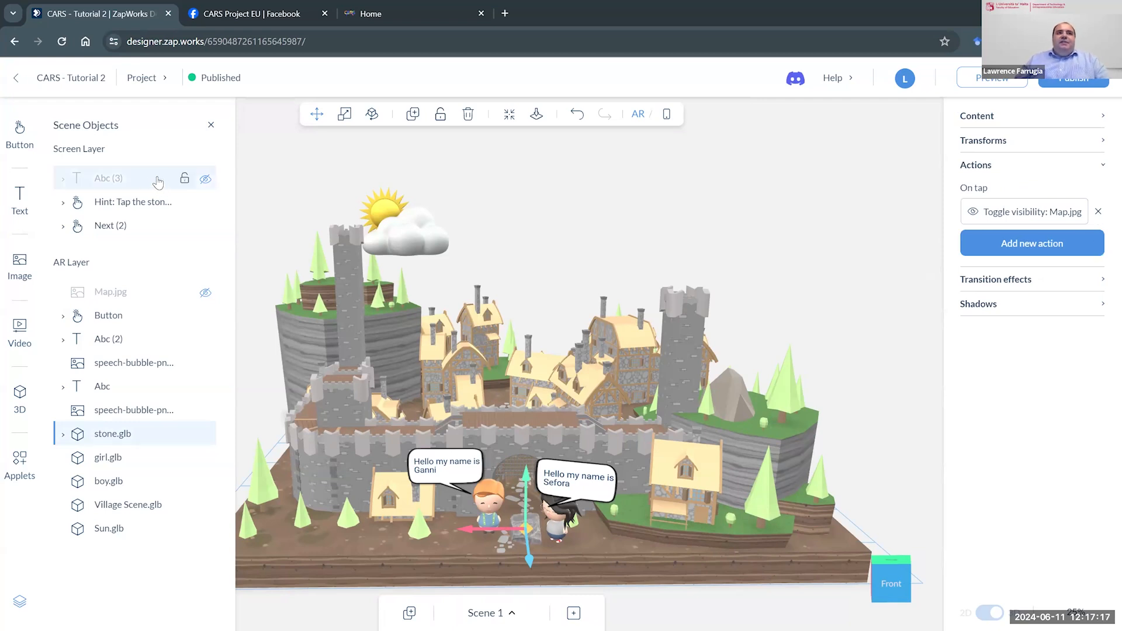
- Switch to the phone screen view and temporarily show the Map.jpg image and Abc (3) text, hiding both again
click(666, 114)
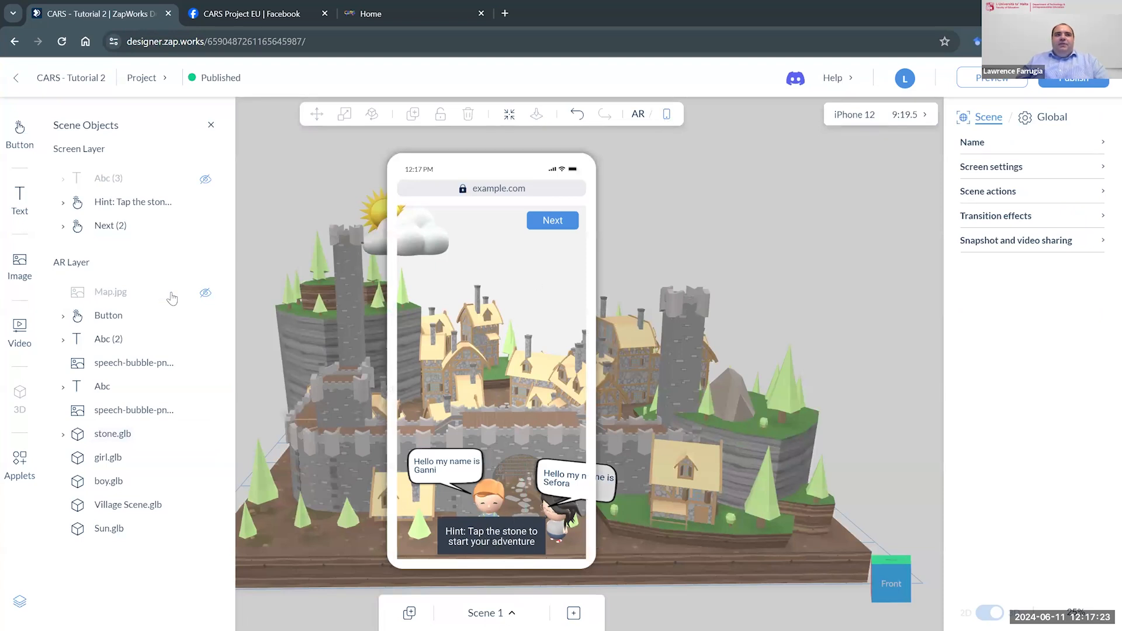
click(205, 294)
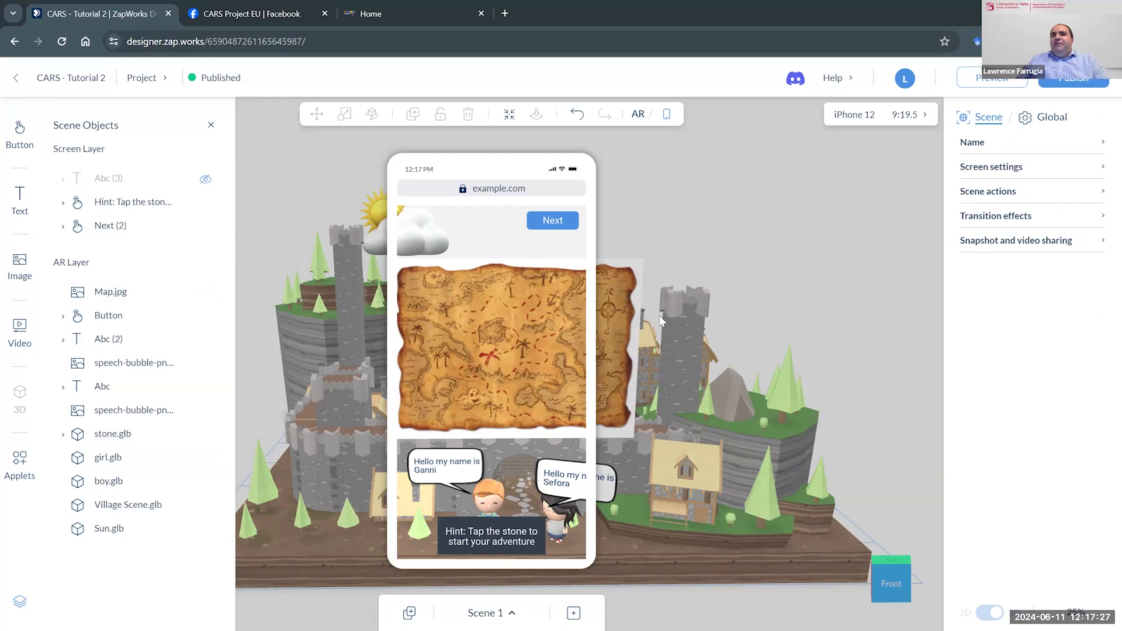
click(206, 179)
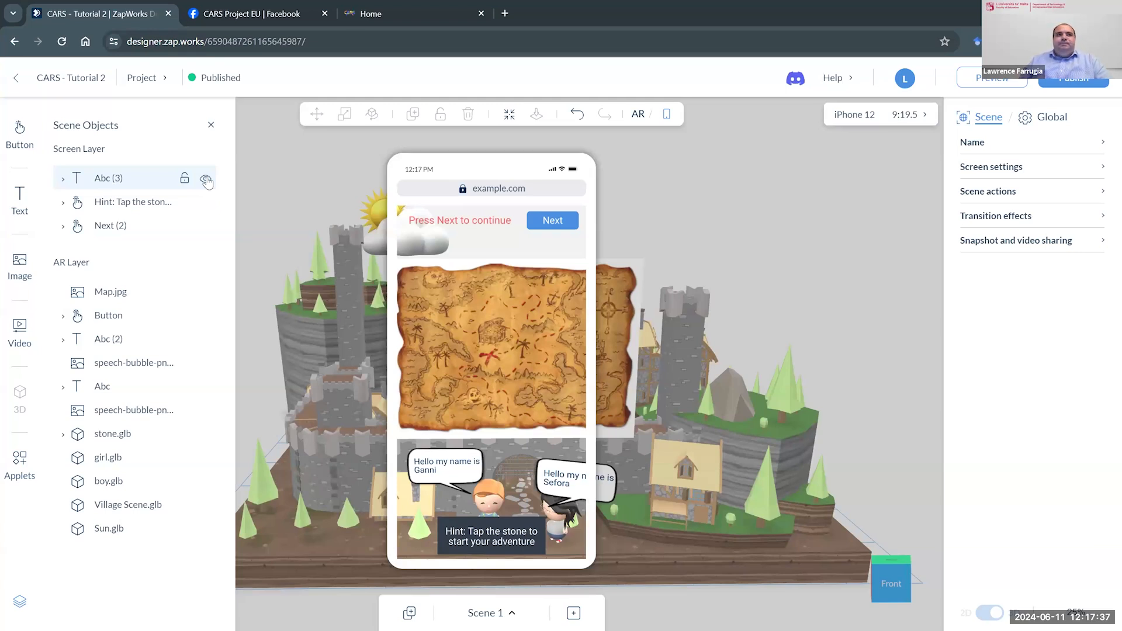
click(206, 180)
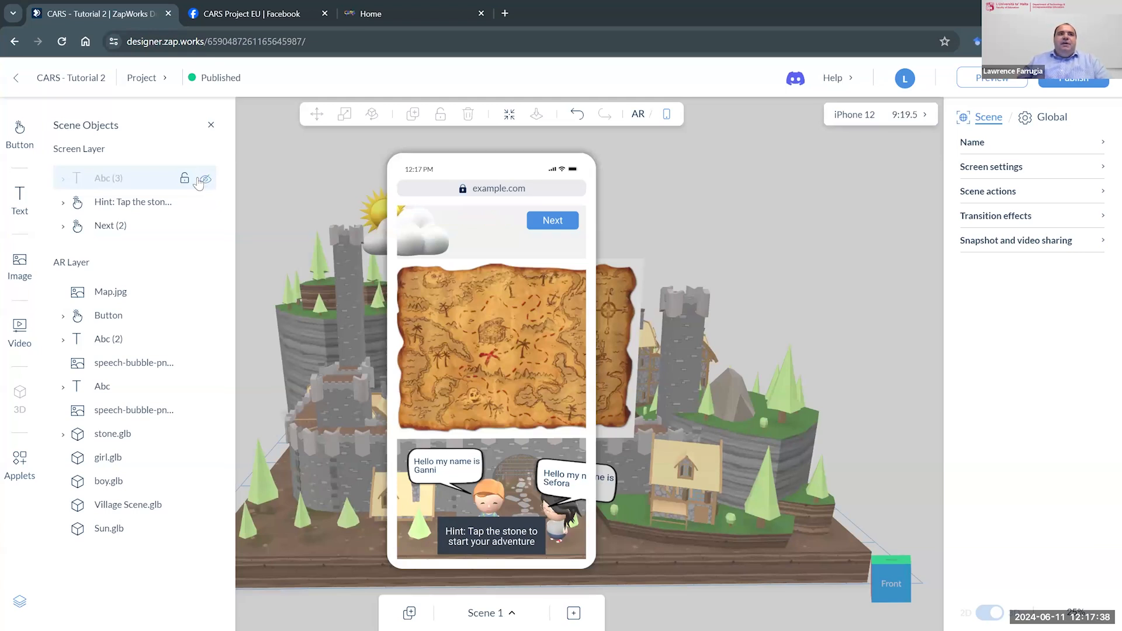
click(206, 293)
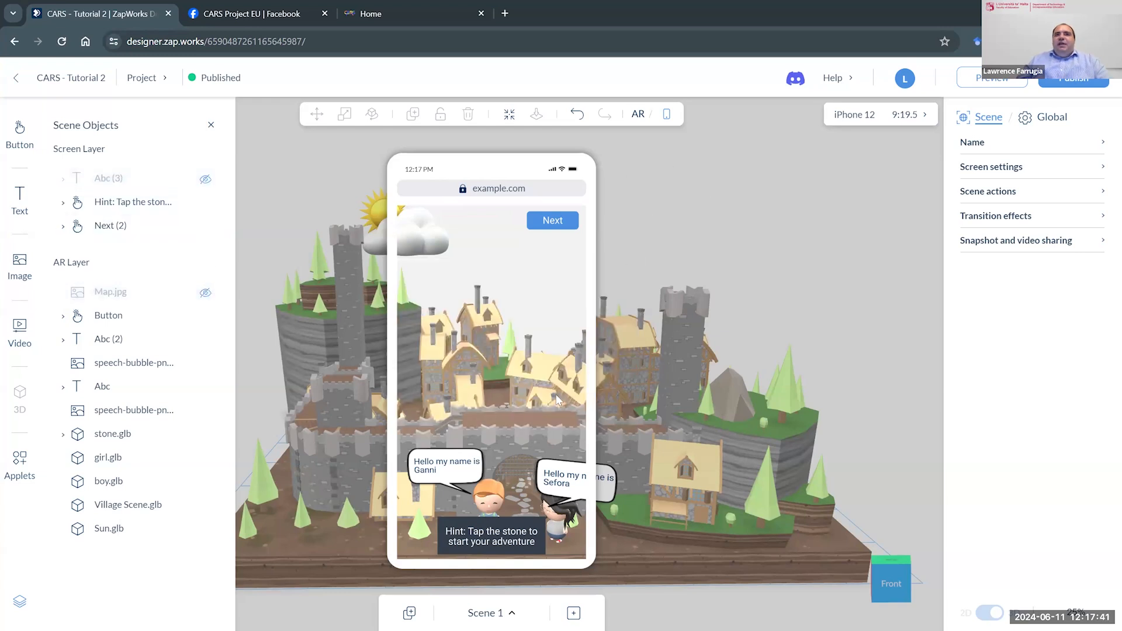
- Return to the AR view and add an on-tap Toggle visibility action to the stone that shows Abc (3)
click(637, 114)
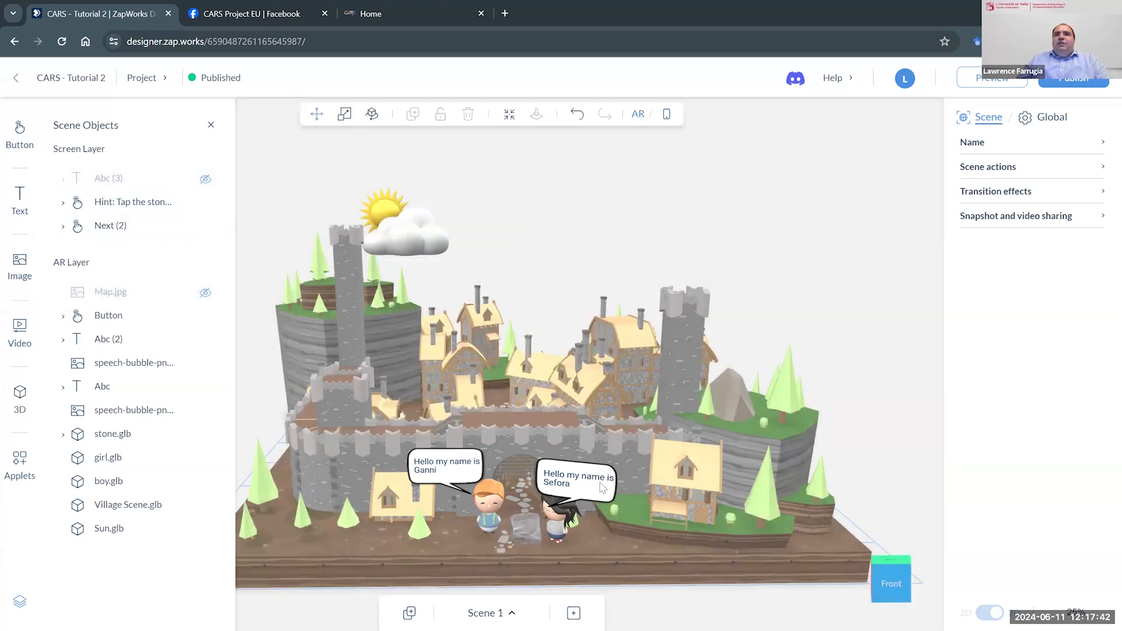
click(534, 532)
click(1066, 245)
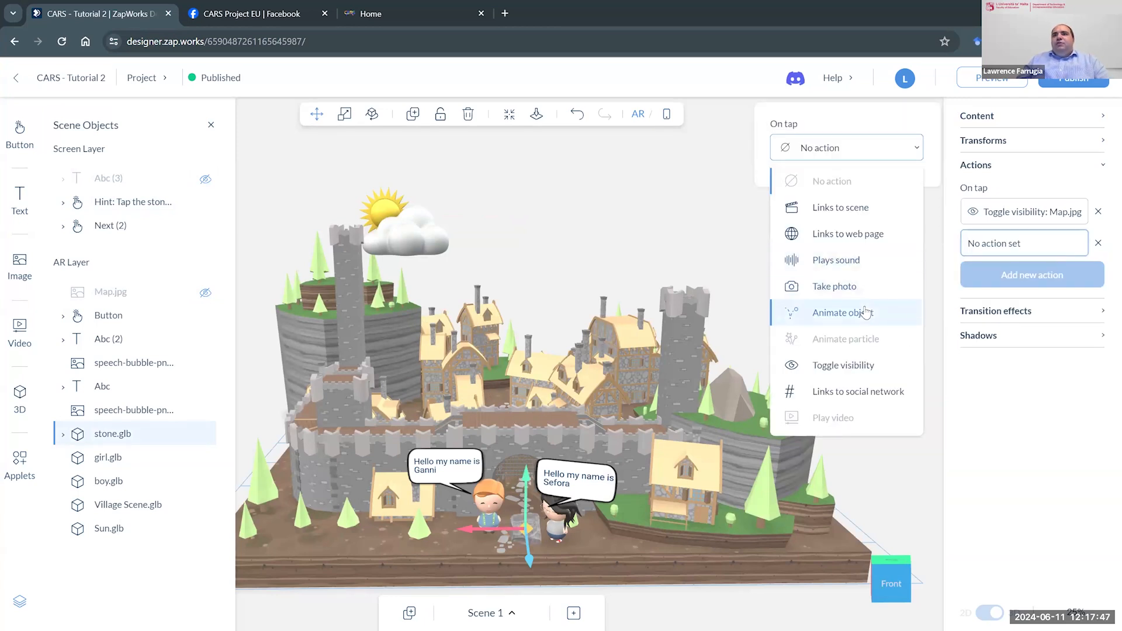
click(861, 371)
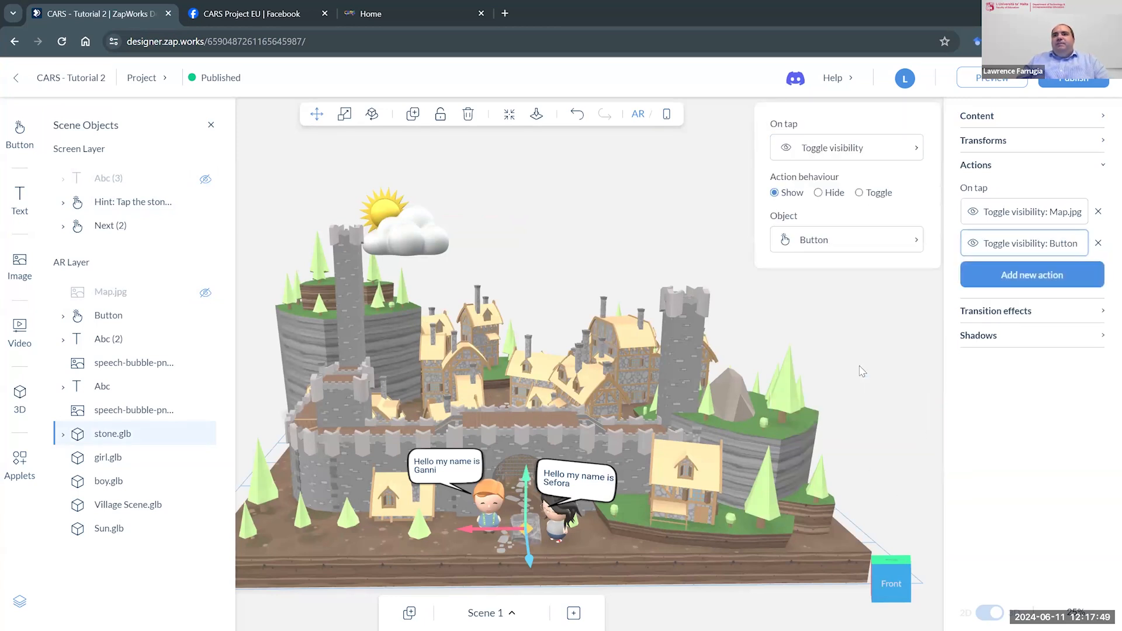
click(812, 243)
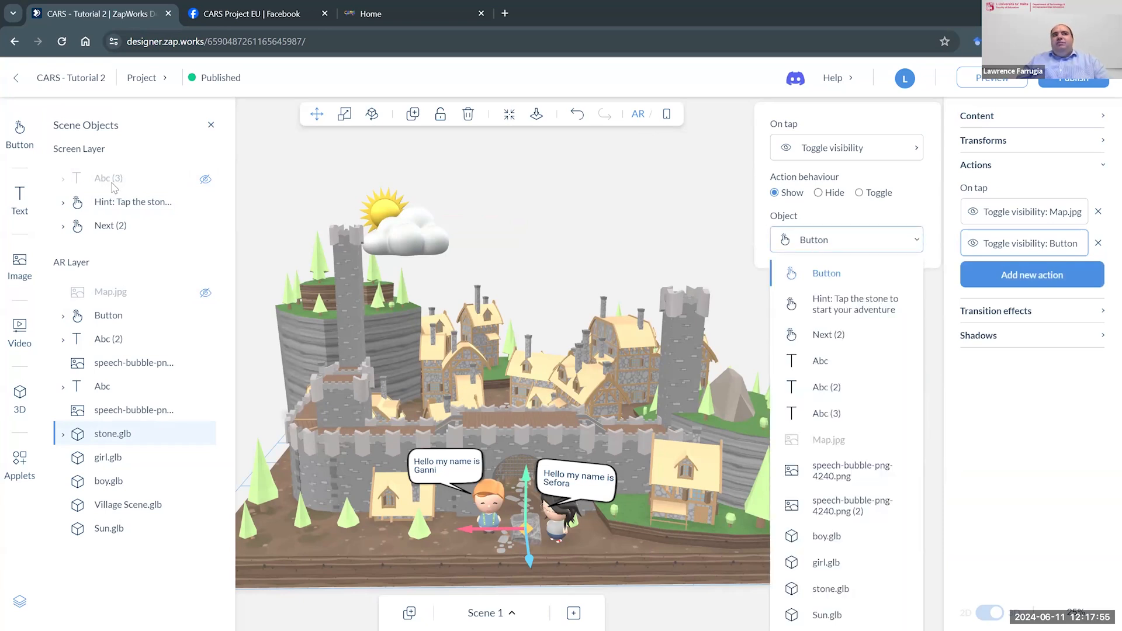
click(824, 414)
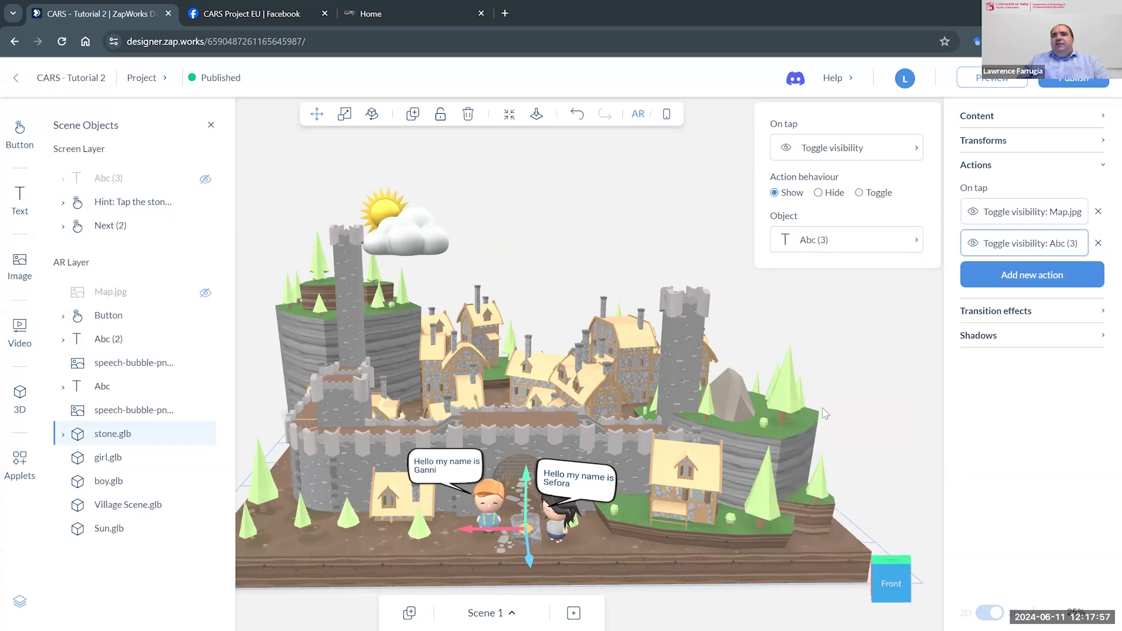
click(900, 358)
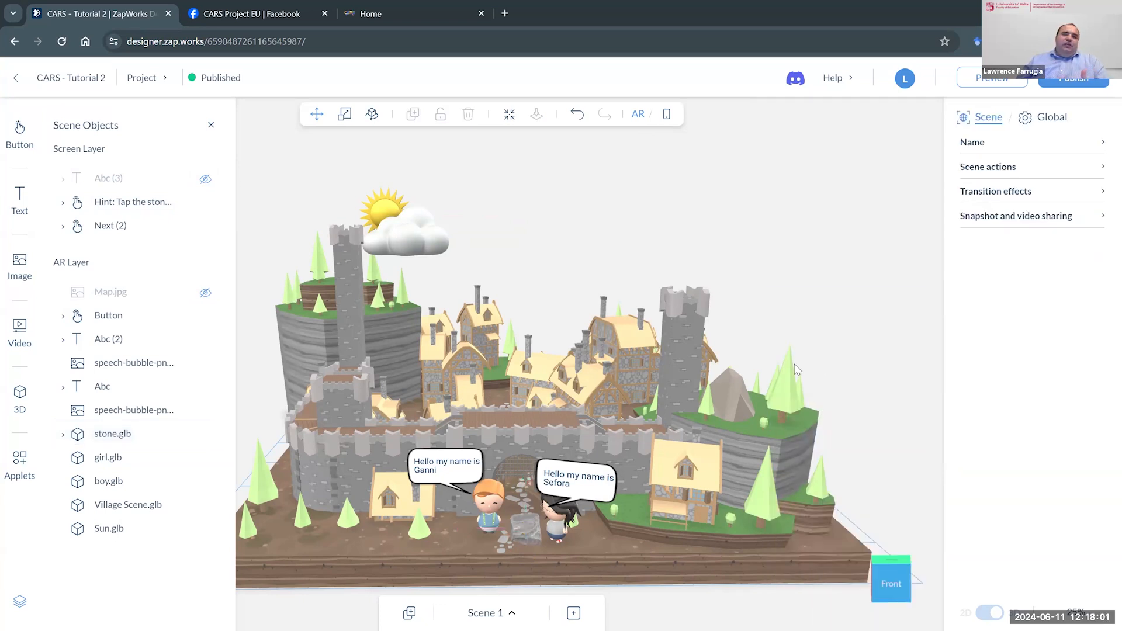
- Check the stone's two visibility actions and preview their targets, Abc (3) and Map.jpg, in the phone view before hiding both
click(530, 525)
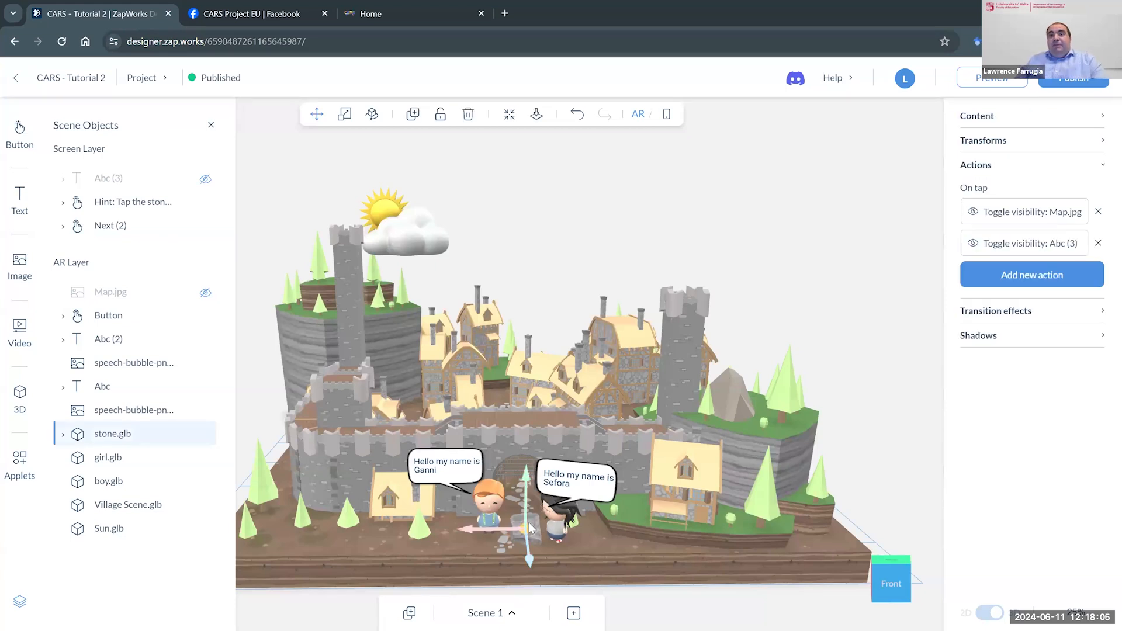
click(206, 292)
click(207, 293)
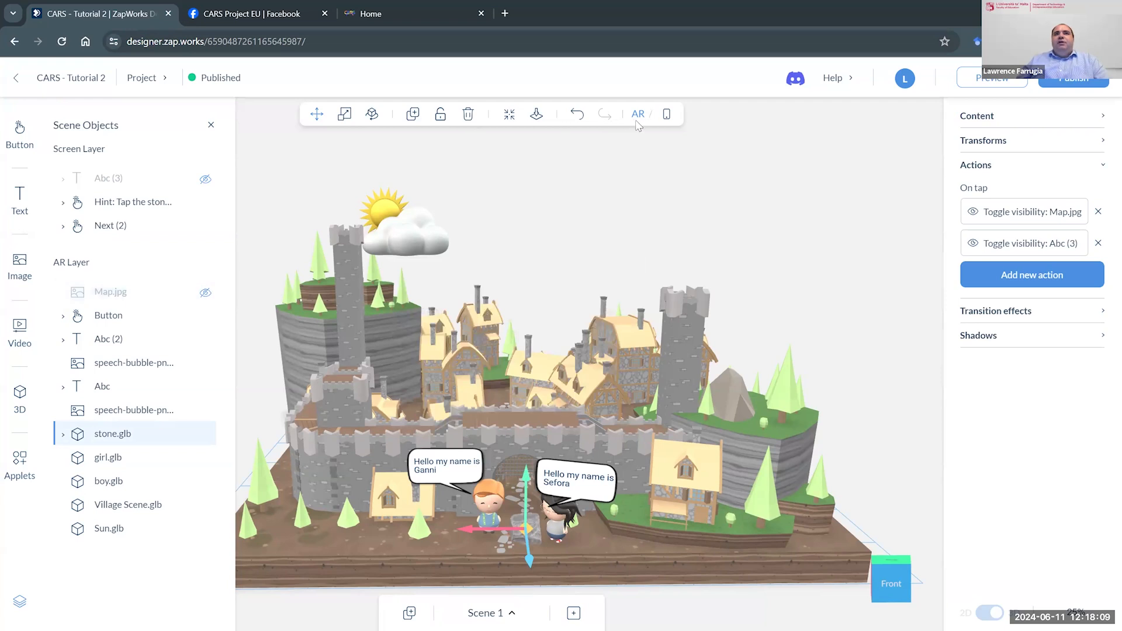
click(667, 115)
click(206, 178)
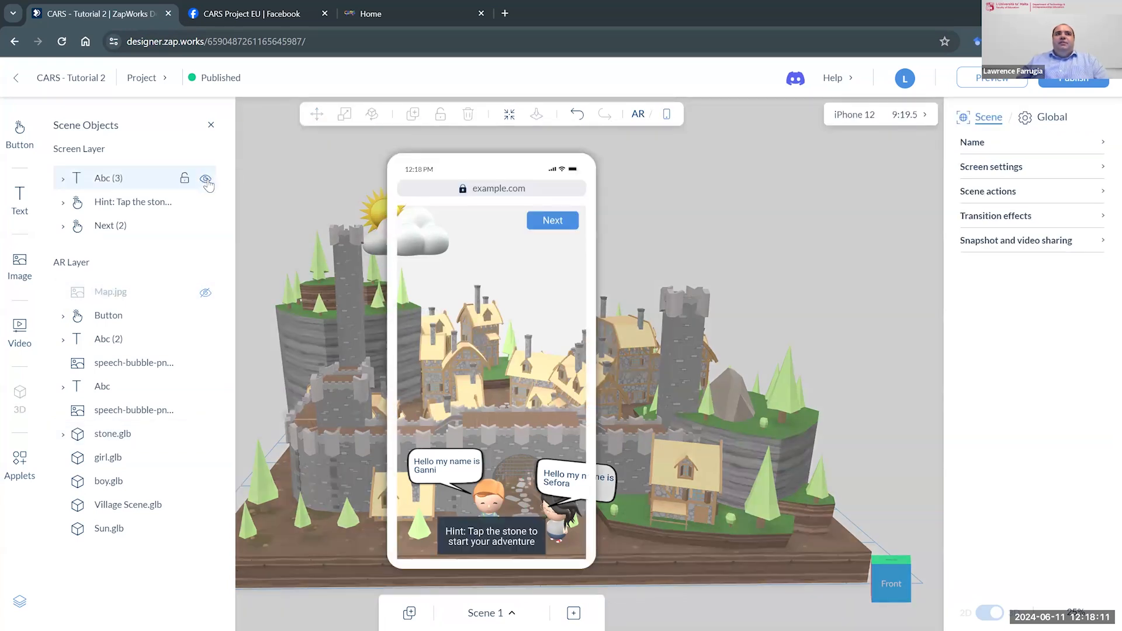
click(205, 294)
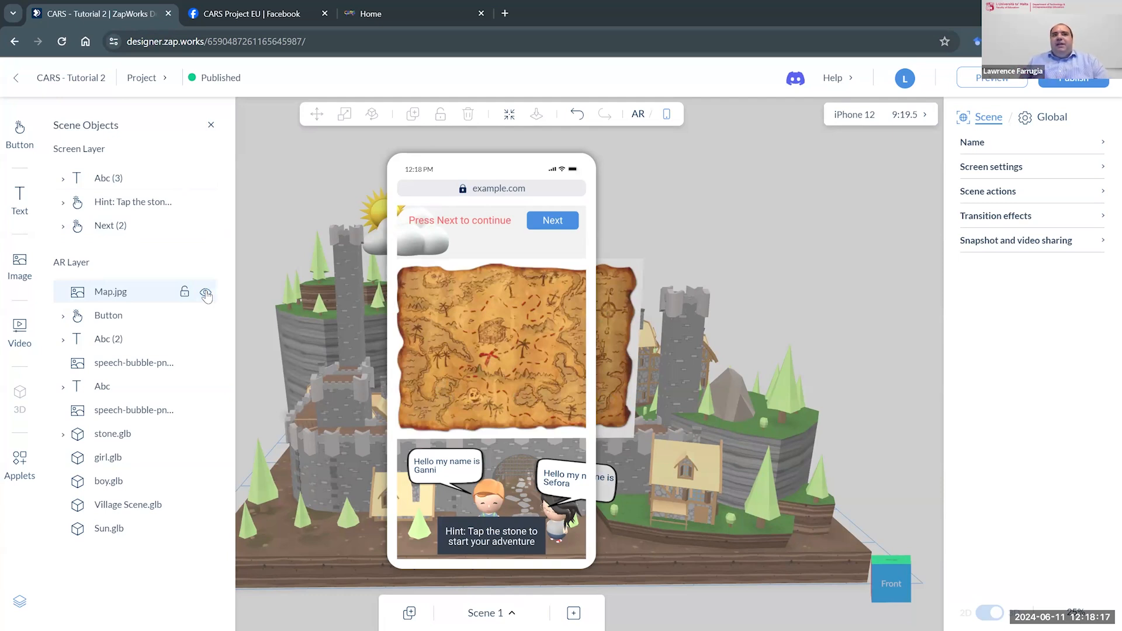
click(205, 293)
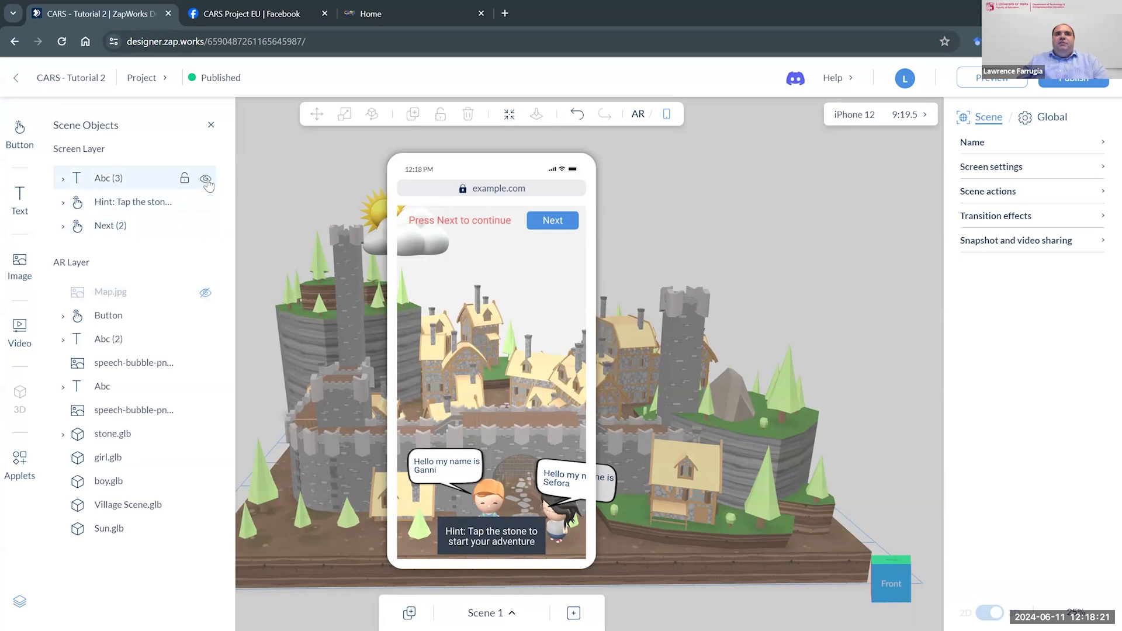
click(206, 179)
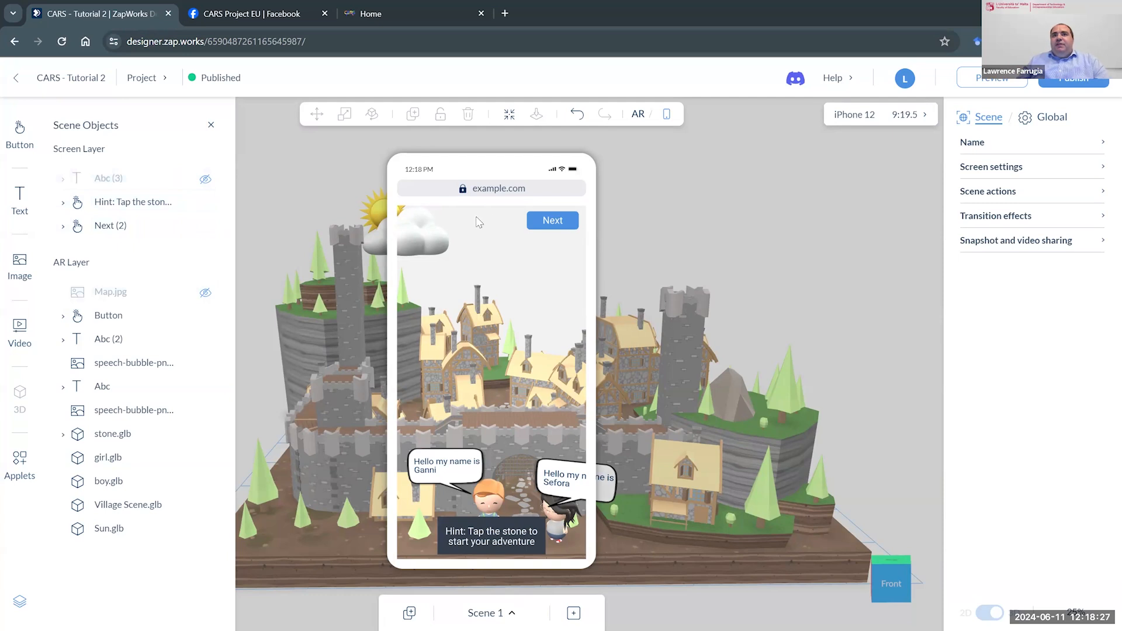
- Check the Next (2) button's on-tap action and keep its Links to scene option with Scene 2 as the target
click(548, 226)
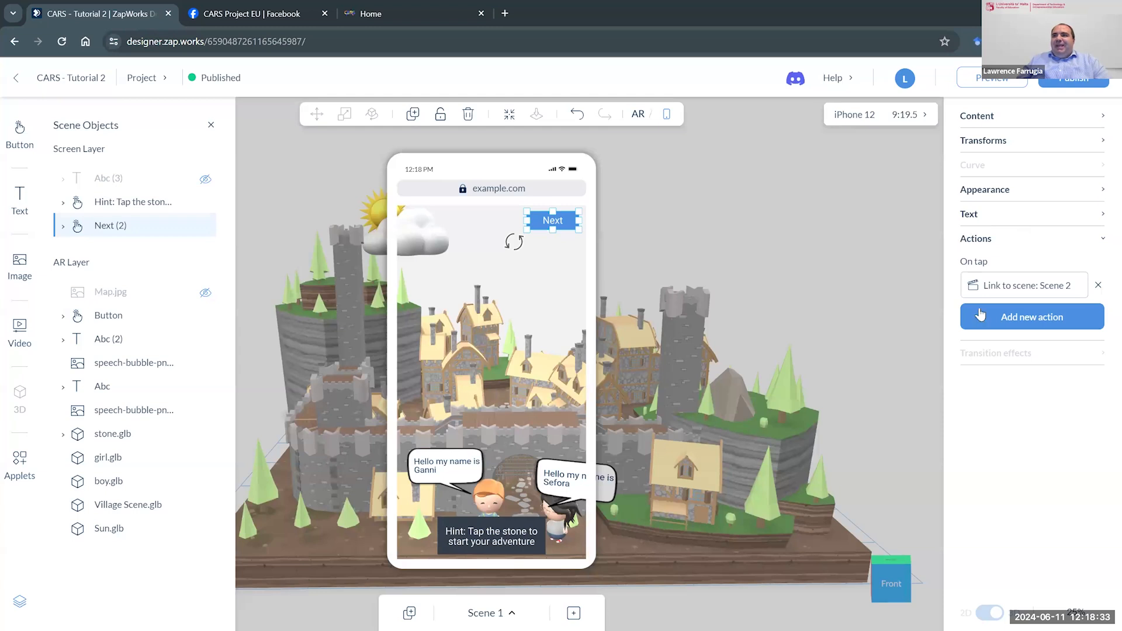
click(1010, 288)
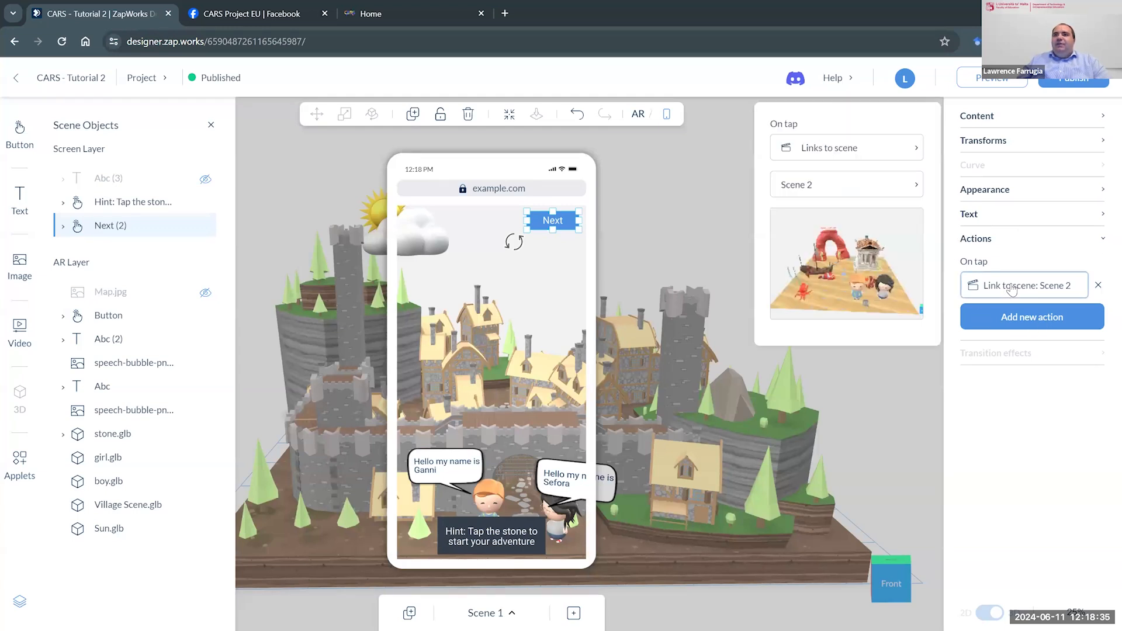
click(870, 154)
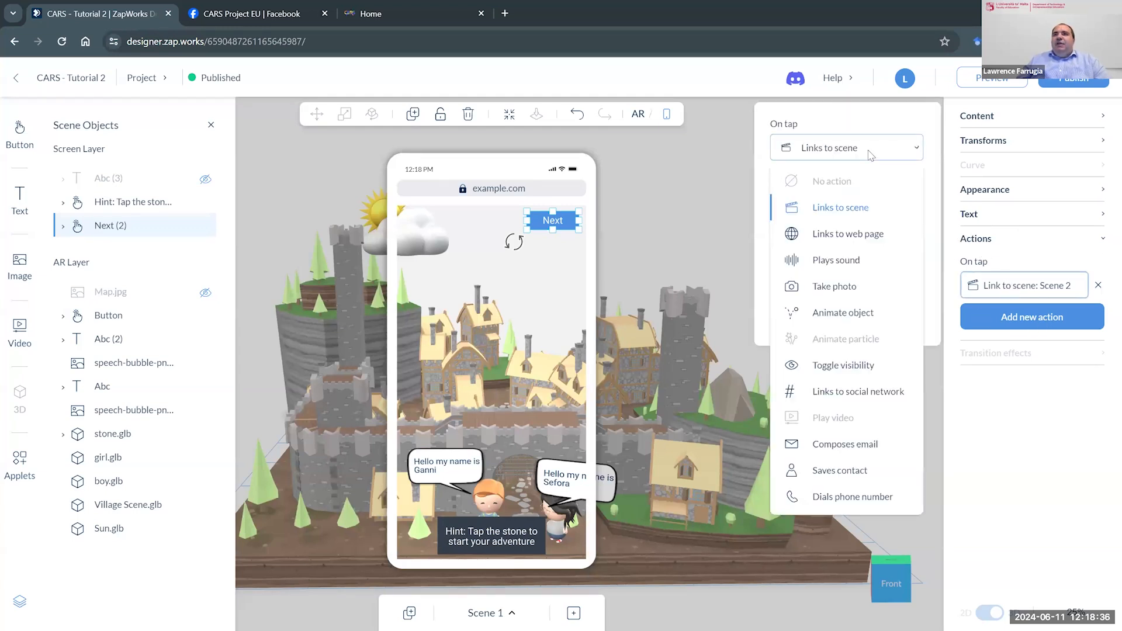
click(840, 214)
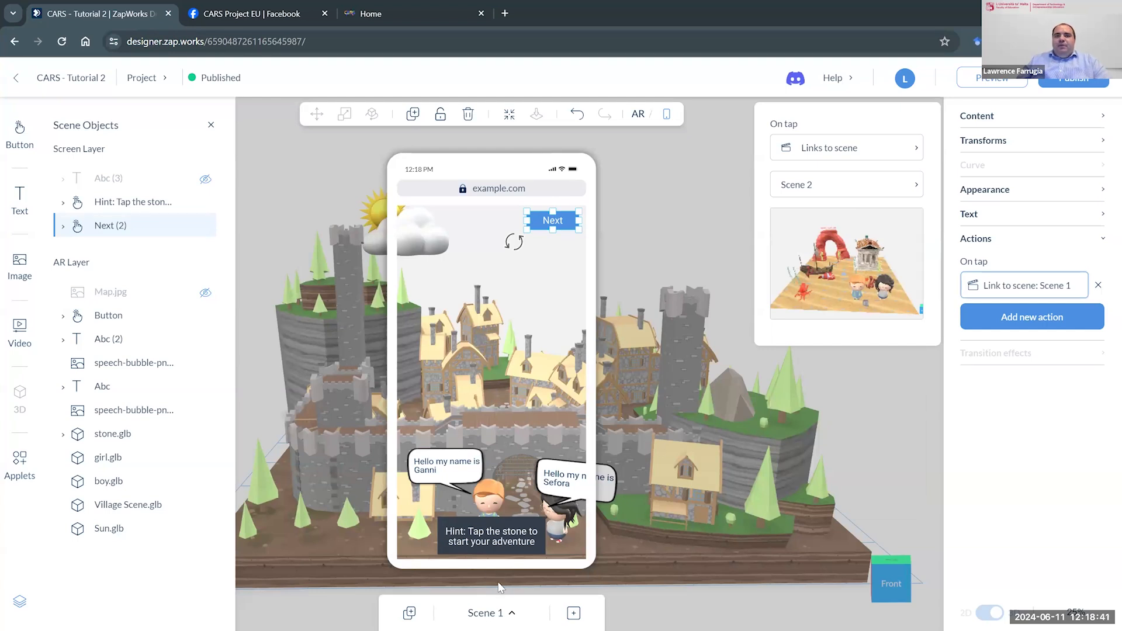
- Open Scene 2 for editing and show the whole underwater scene in the AR view
click(510, 613)
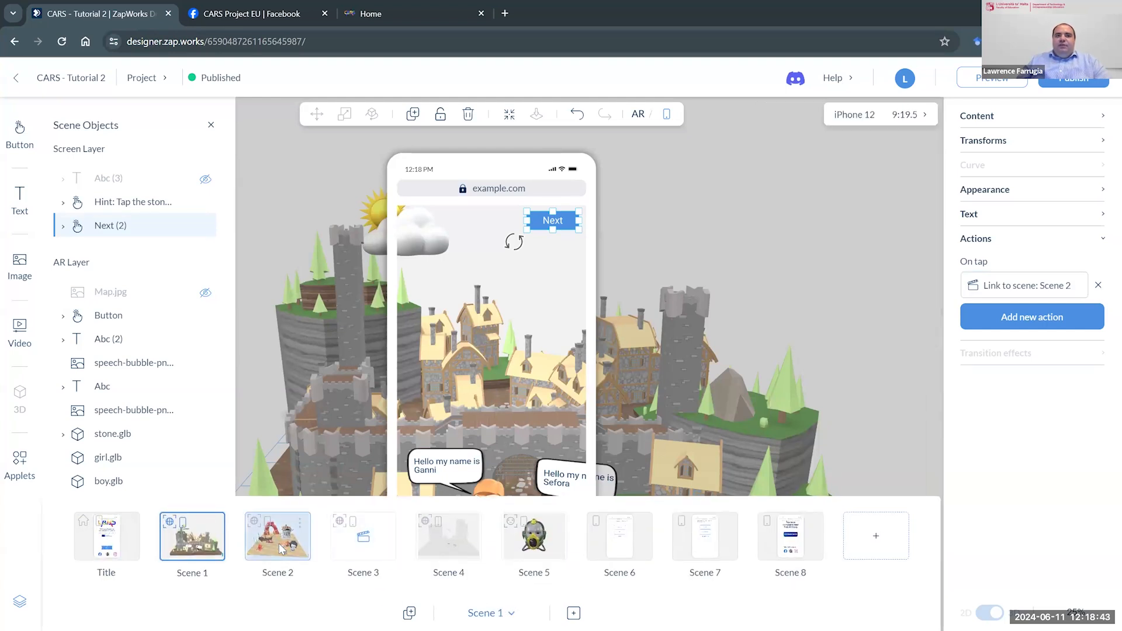
click(278, 535)
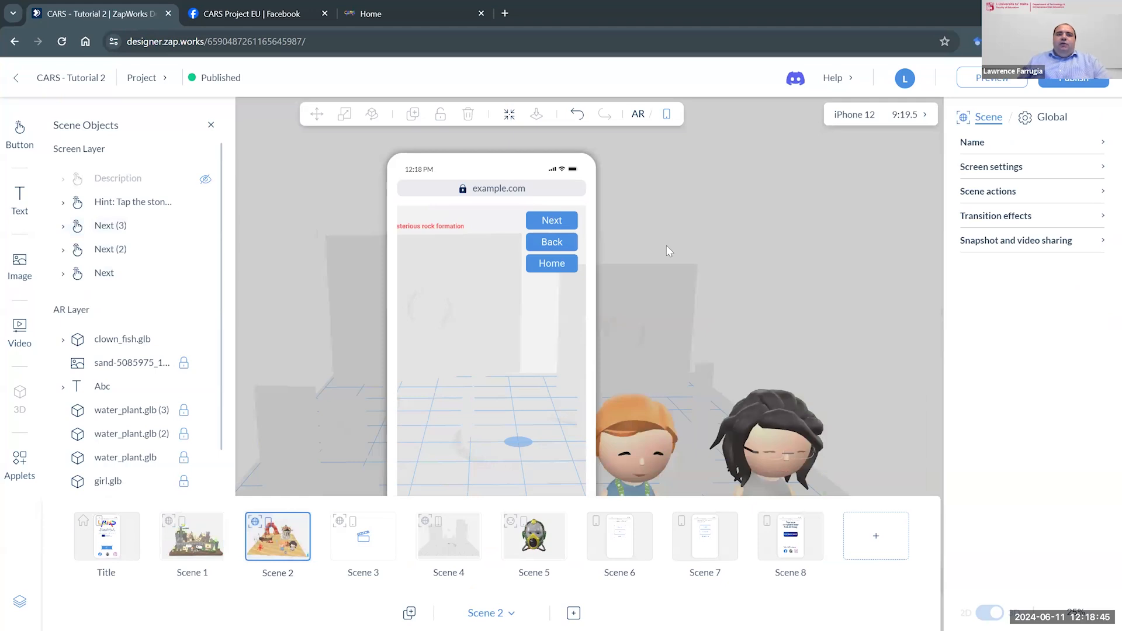
click(638, 113)
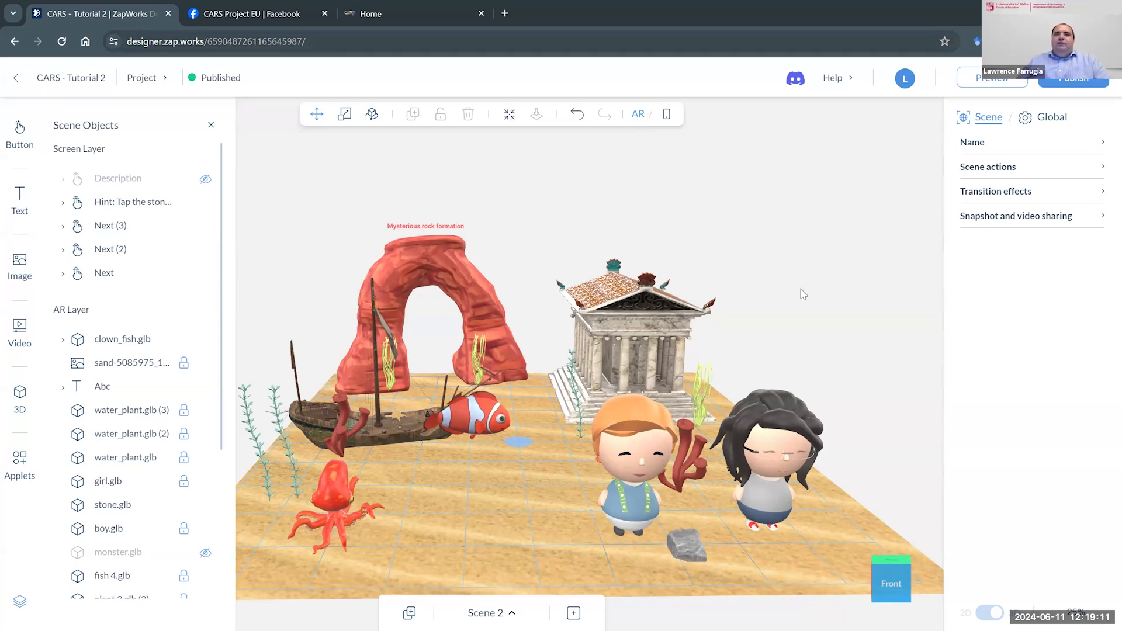
drag(798, 305, 647, 318)
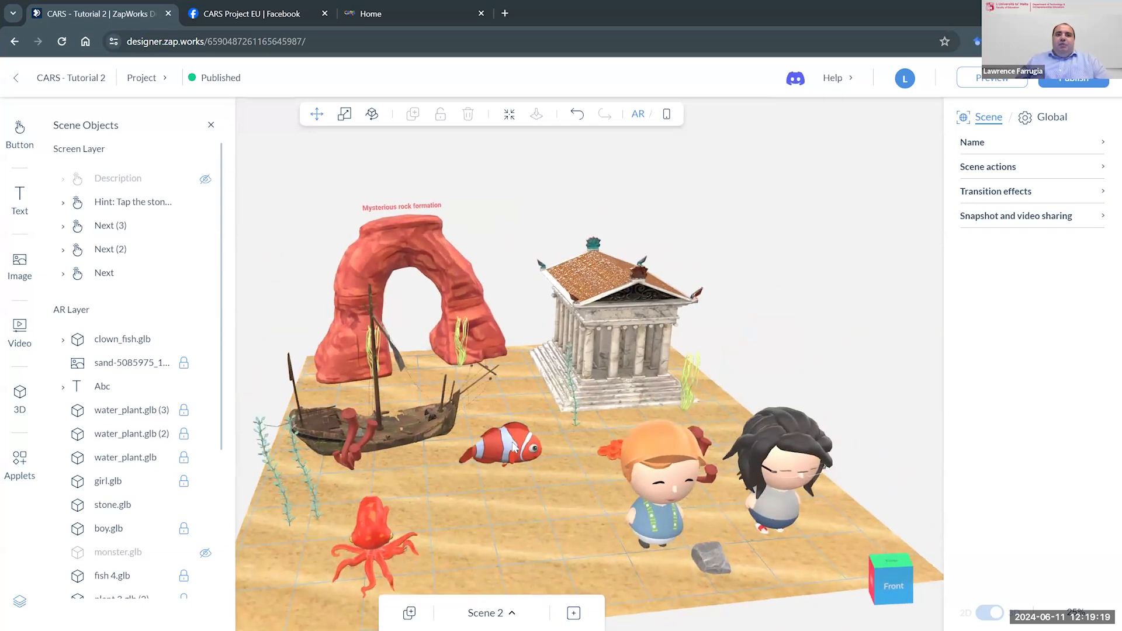
- Review the hidden monster.glb entry in Scene 2, view the scene's buttons and hint in the phone view, and return to the AR view
click(495, 483)
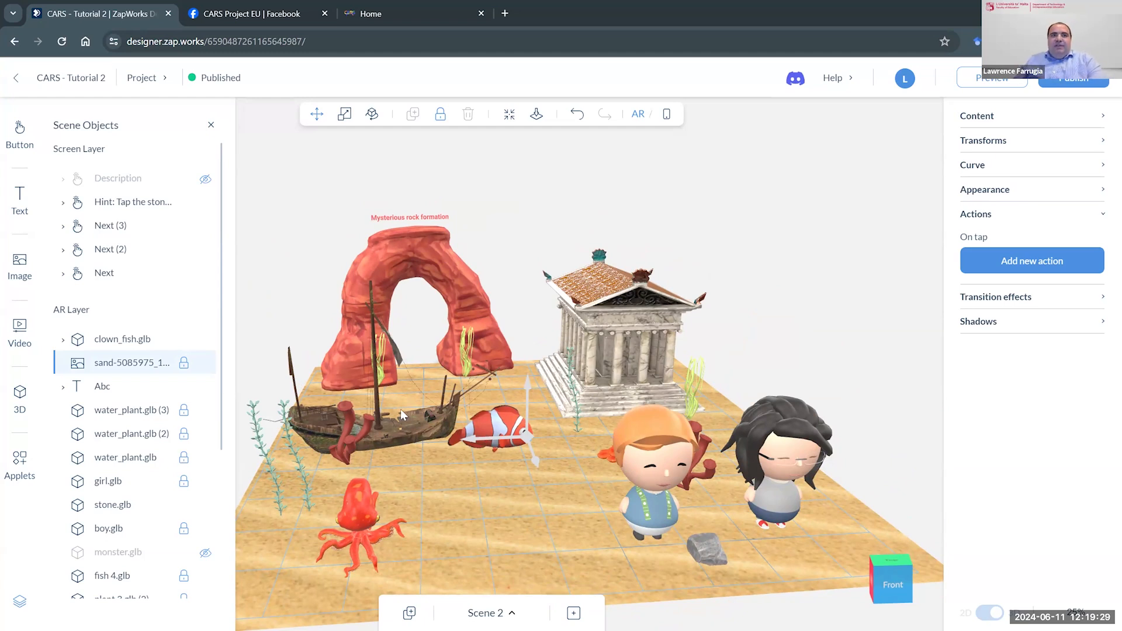
key(F10)
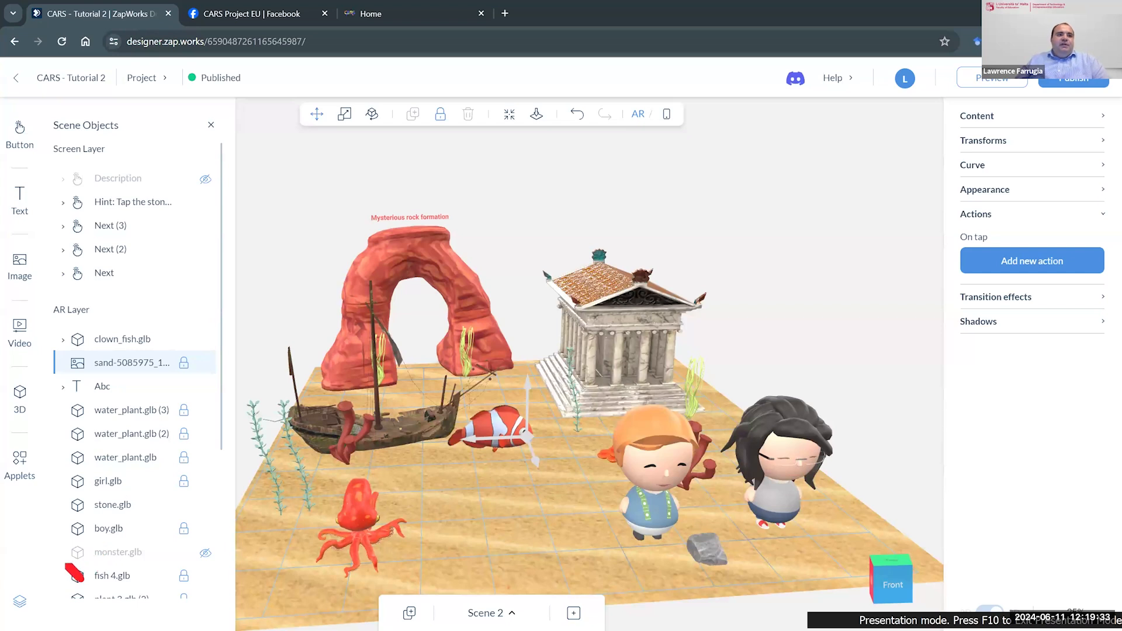
mouse_move(66, 562)
mouse_down()
mouse_move(236, 566)
mouse_move(225, 545)
mouse_move(85, 537)
mouse_move(52, 555)
mouse_move(69, 561)
mouse_up()
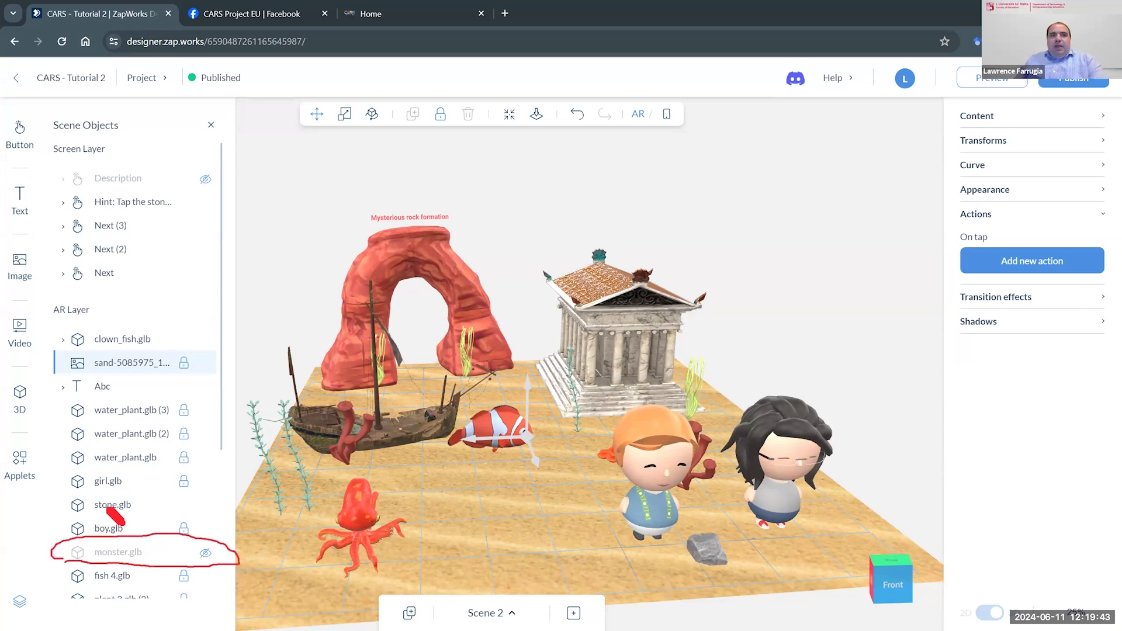
key(Escape)
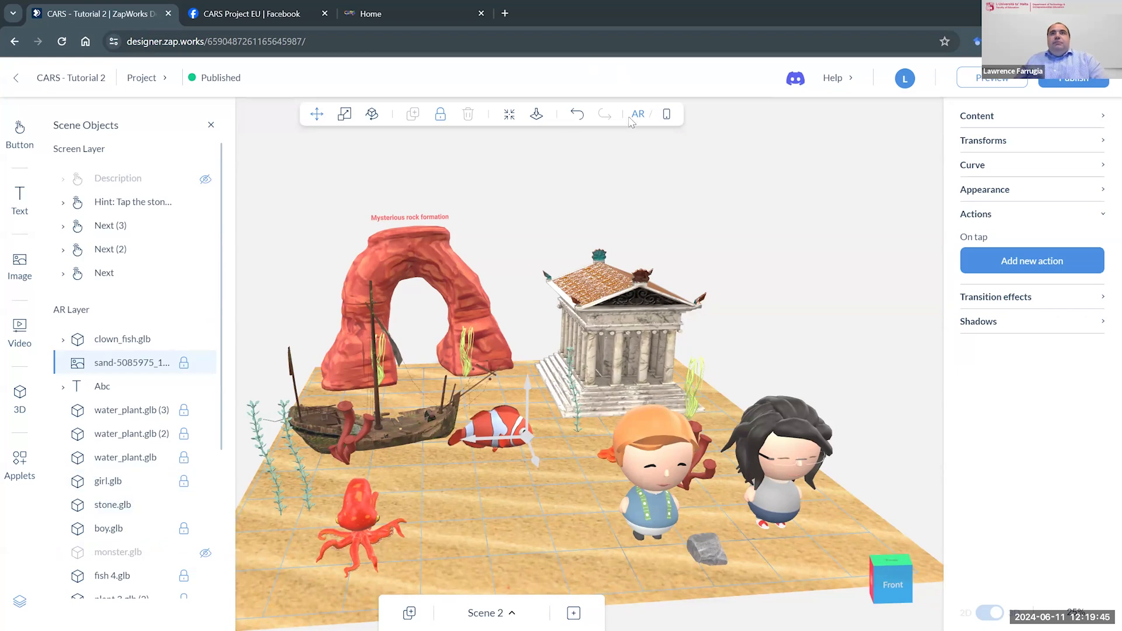
click(667, 119)
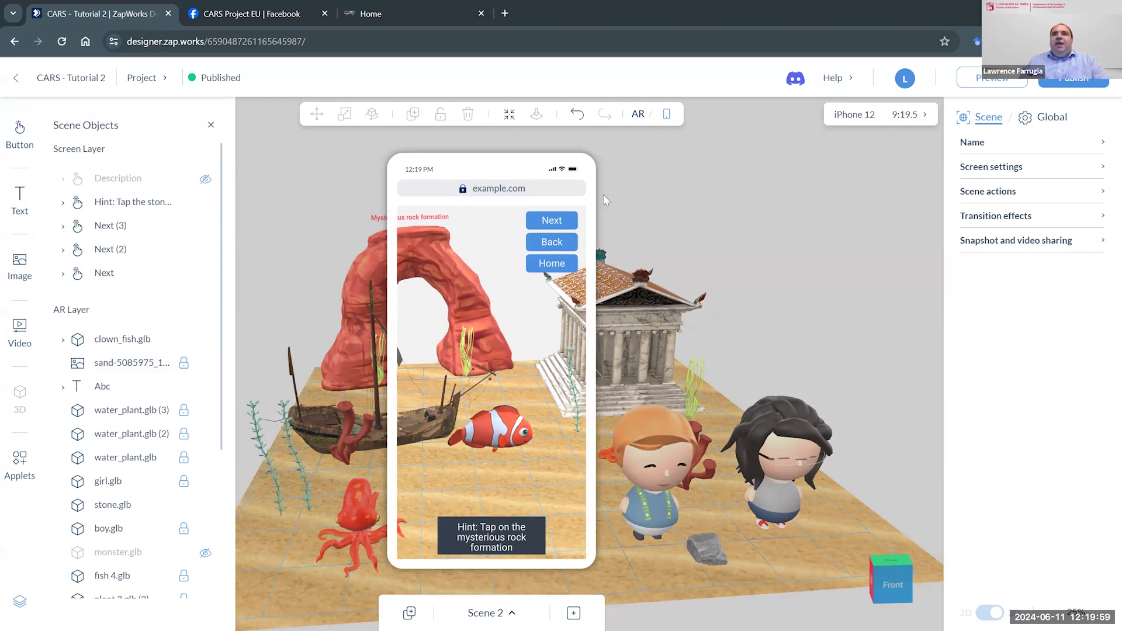
click(637, 114)
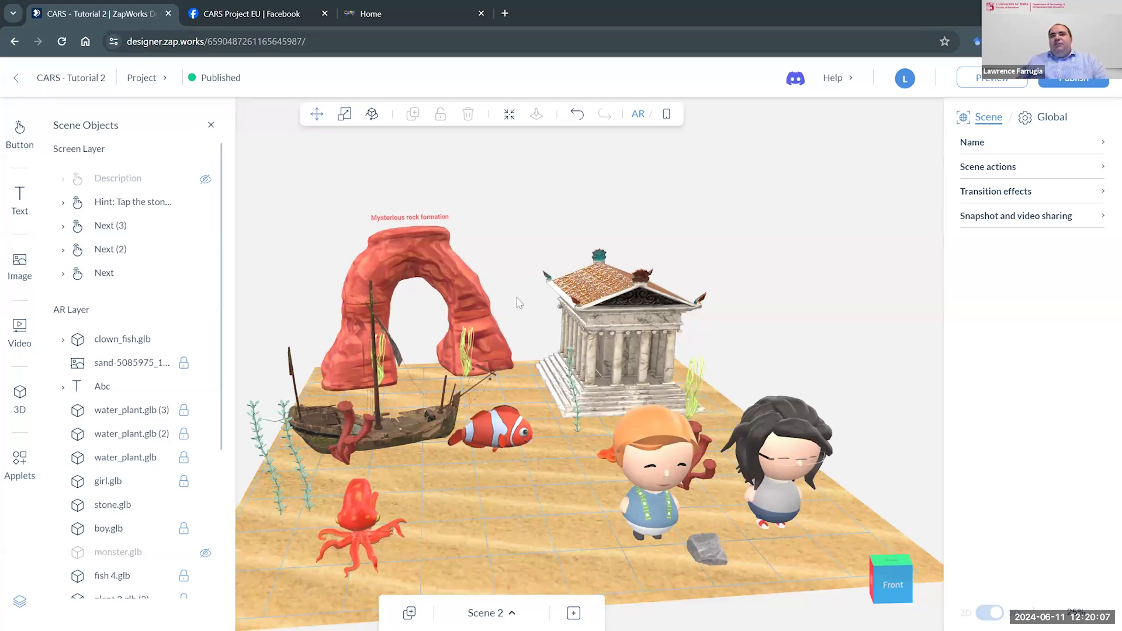
- Select the clown fish and examine its 3D model preview and idle state settings
click(502, 434)
drag(768, 370, 725, 363)
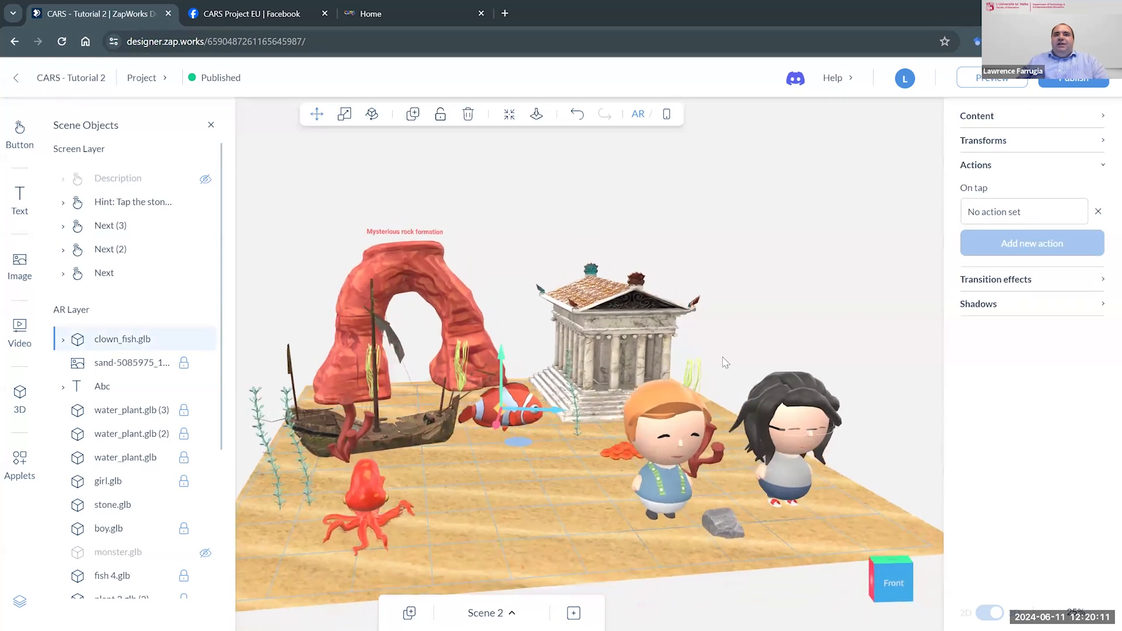
scroll(513, 430, up, 5)
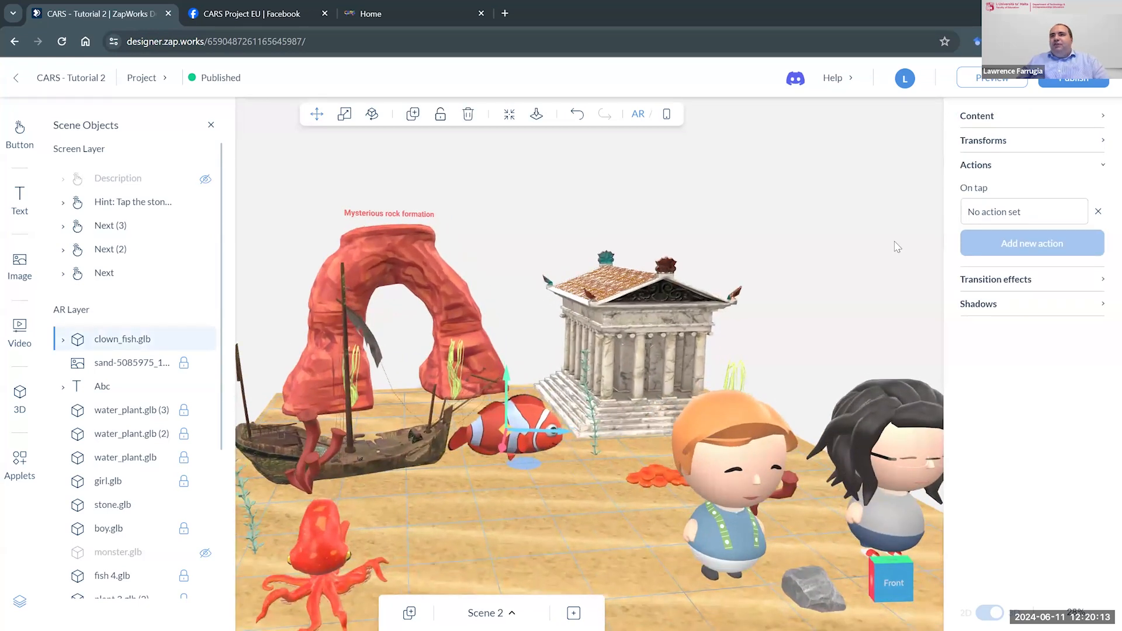
click(1097, 120)
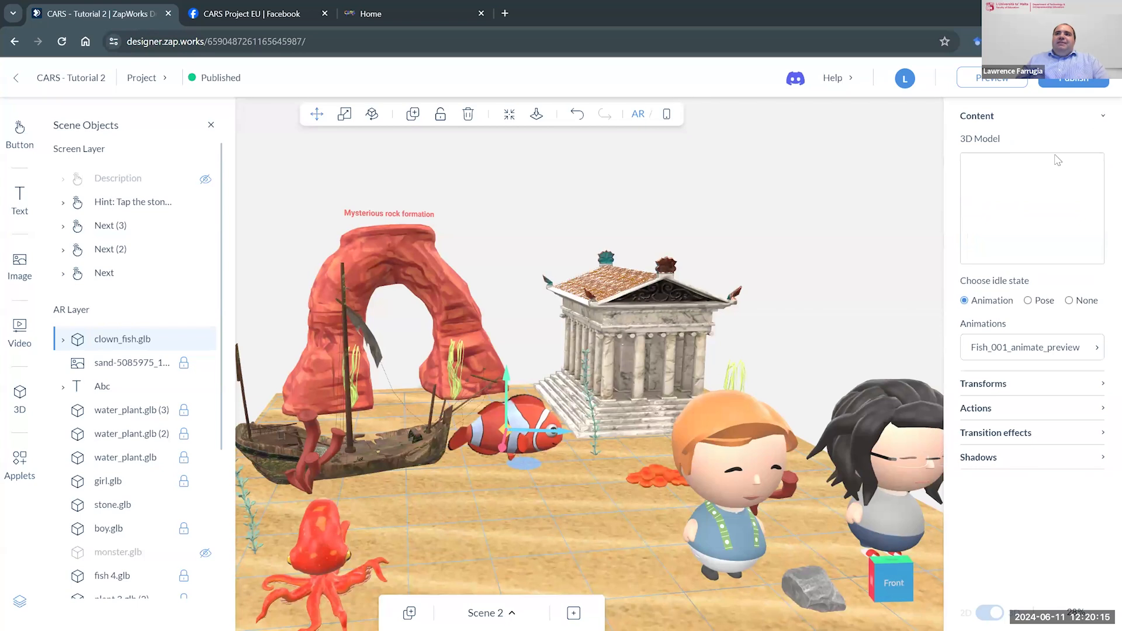
mouse_move(1036, 173)
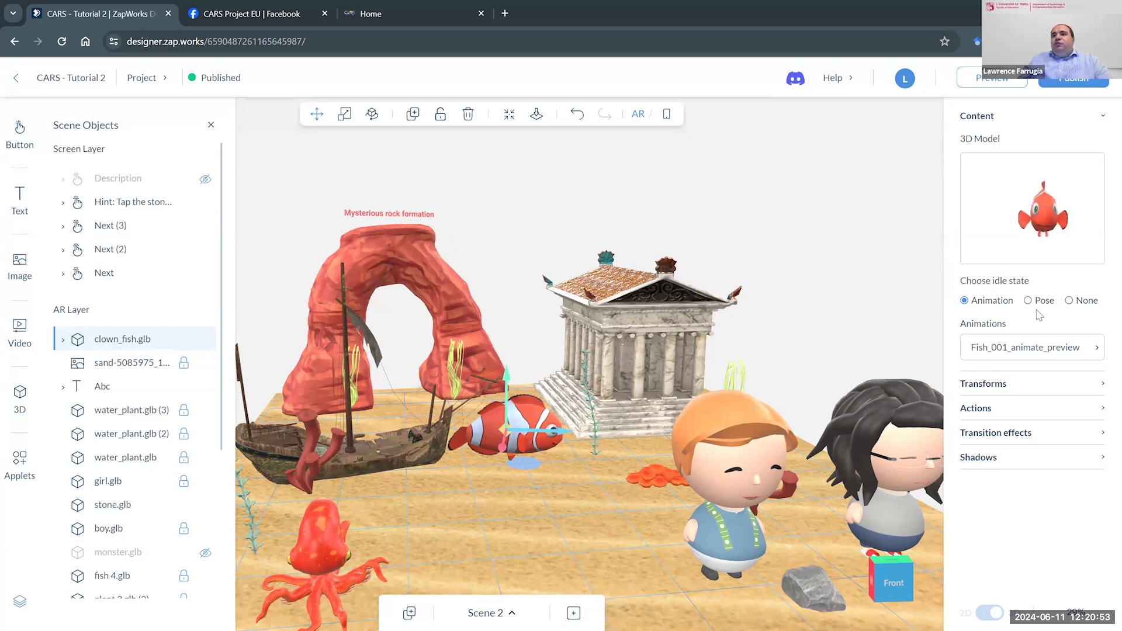
- Try the None and Pose idle states on the clown fish, with pose frames 20, 34 and 7, and restore the Animation state
click(1070, 301)
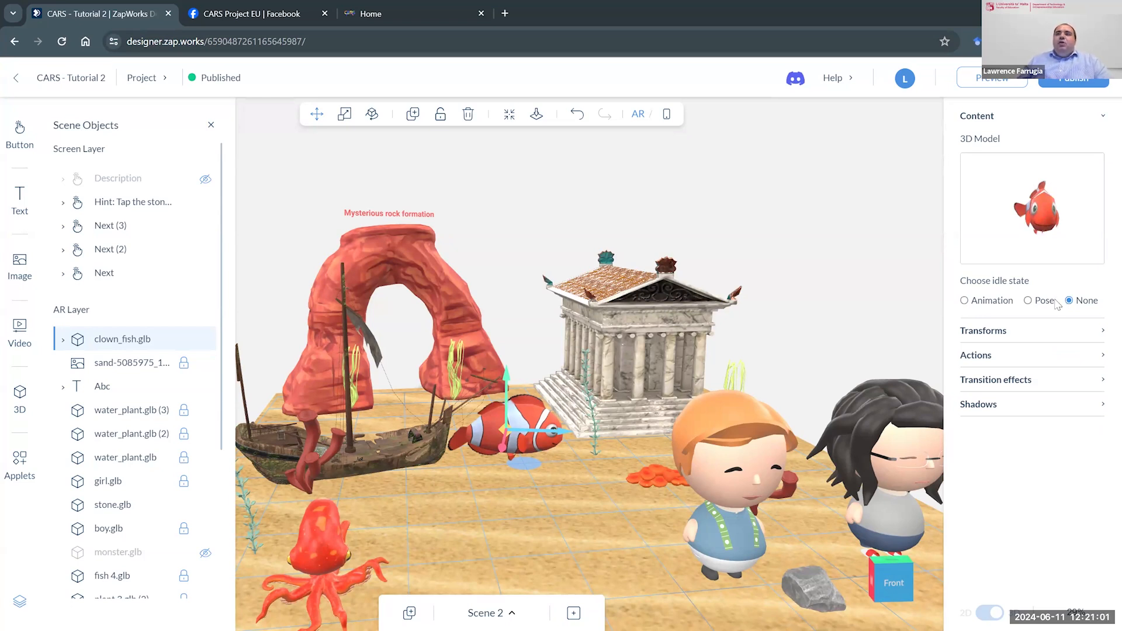
click(1029, 302)
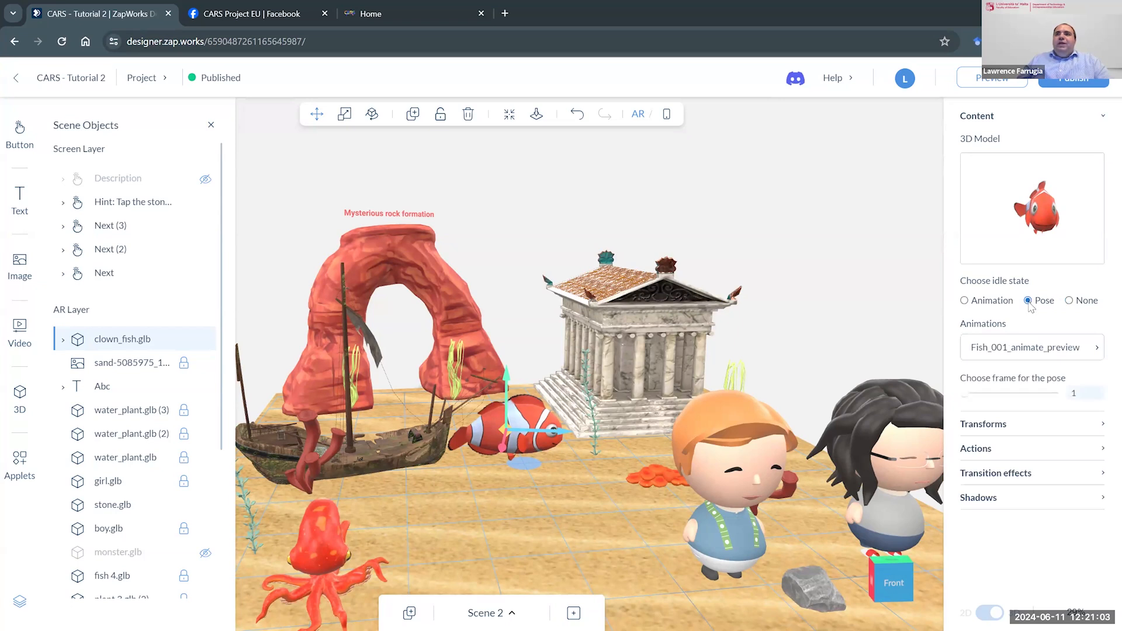
drag(969, 394, 1017, 401)
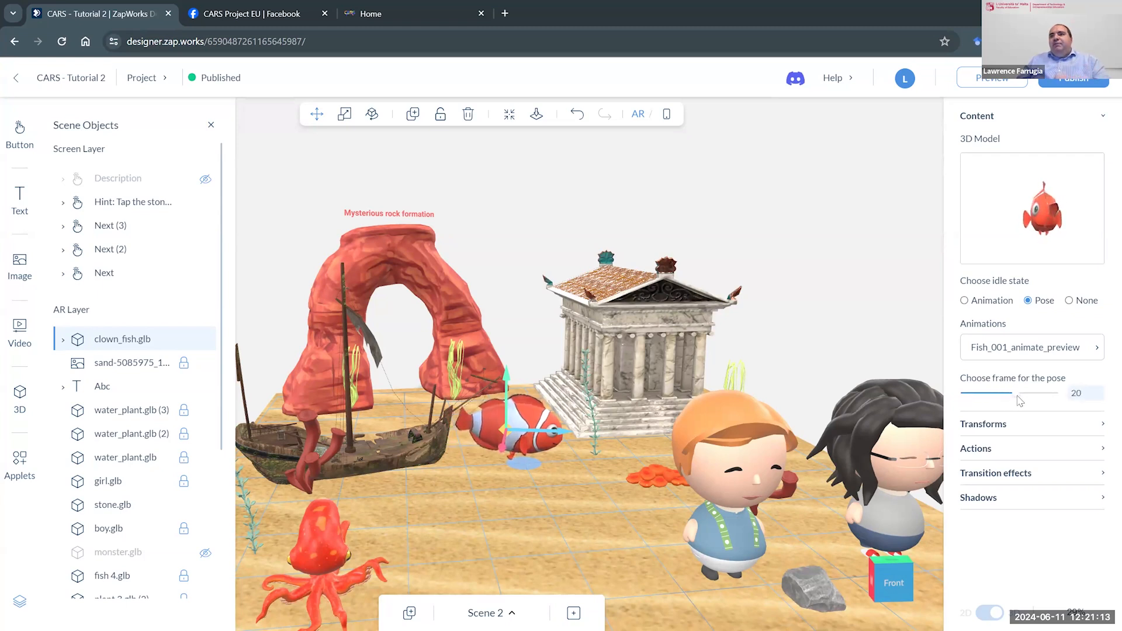
drag(1020, 401, 1063, 401)
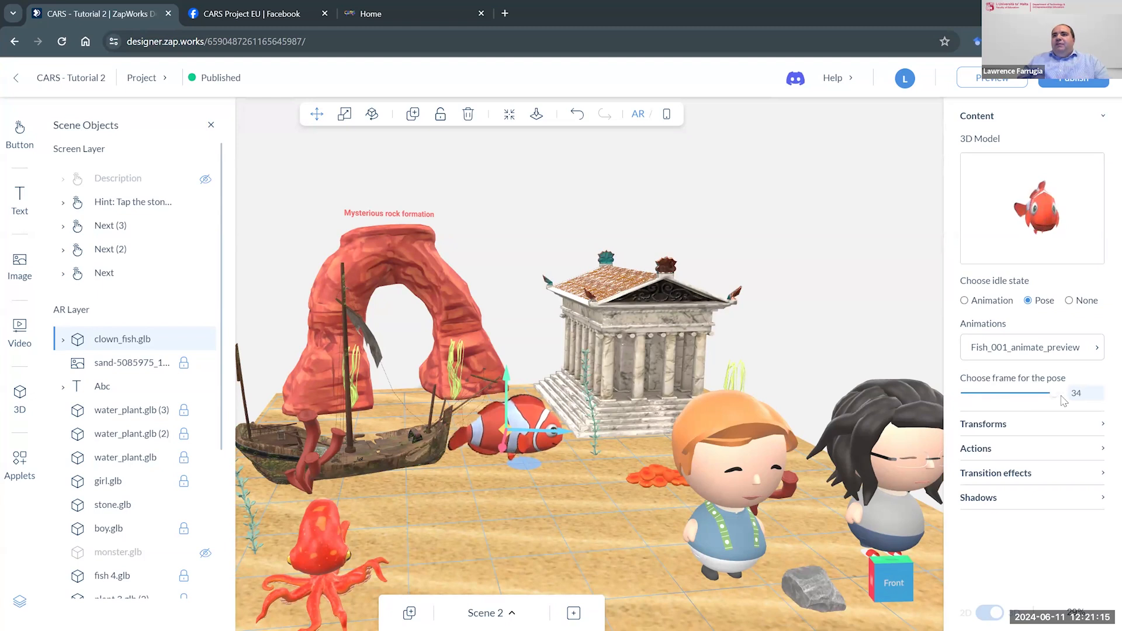
double_click(1076, 393)
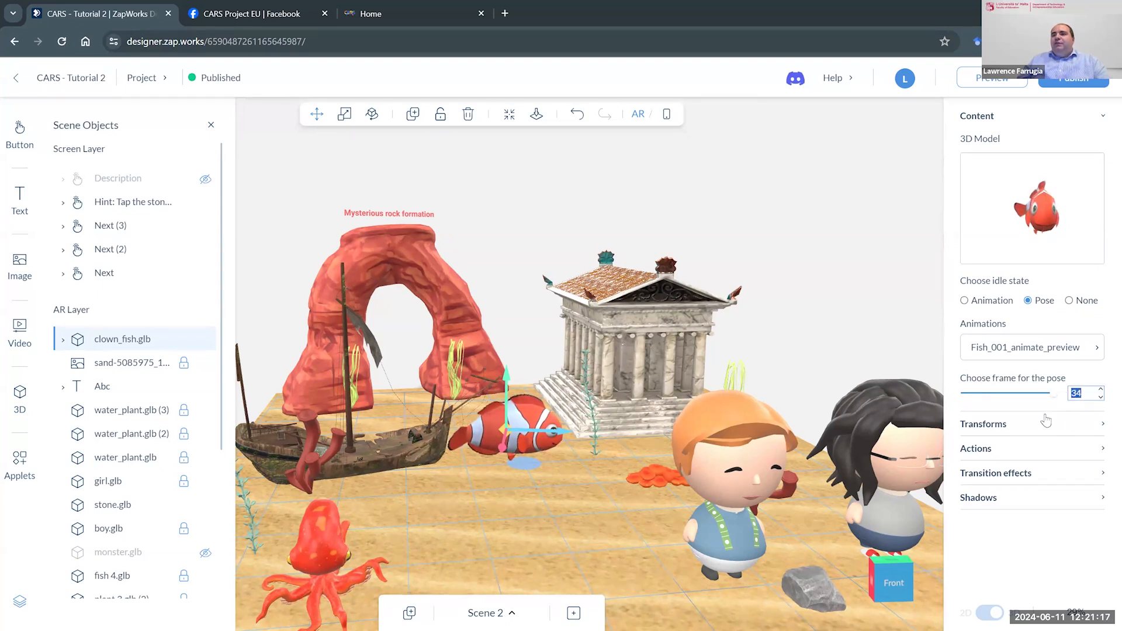
drag(1051, 397, 978, 396)
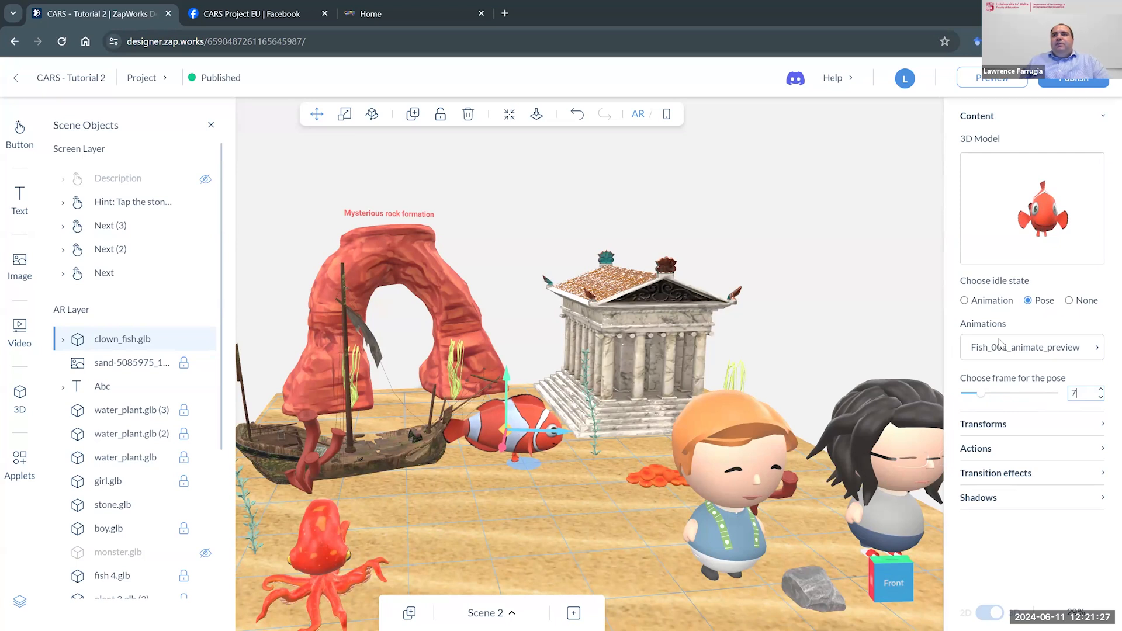
click(964, 301)
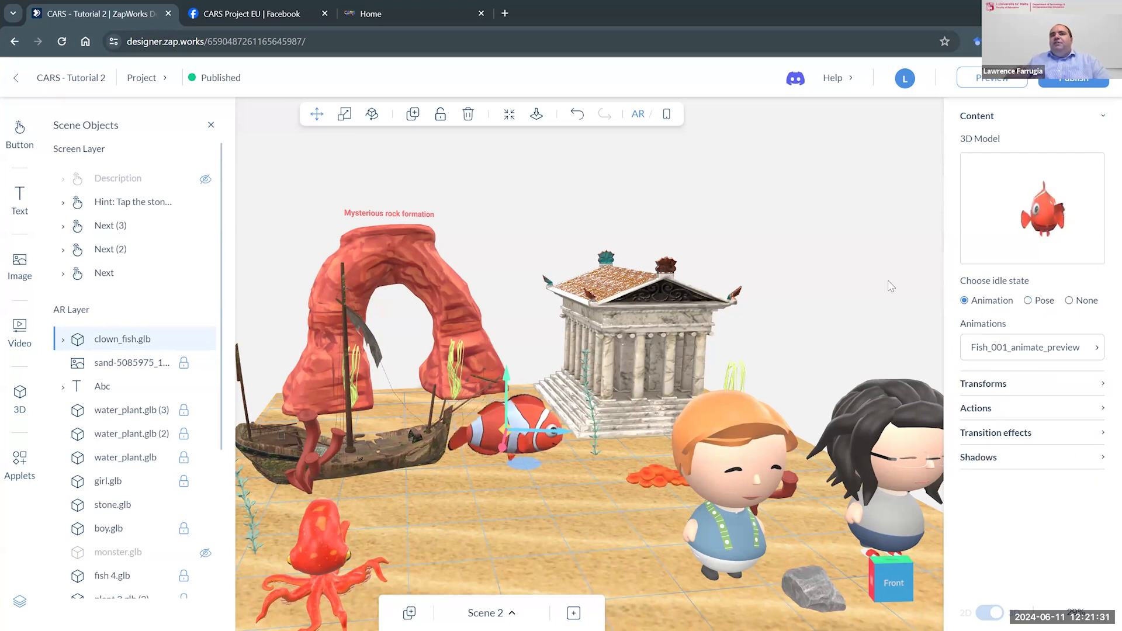
mouse_move(1012, 195)
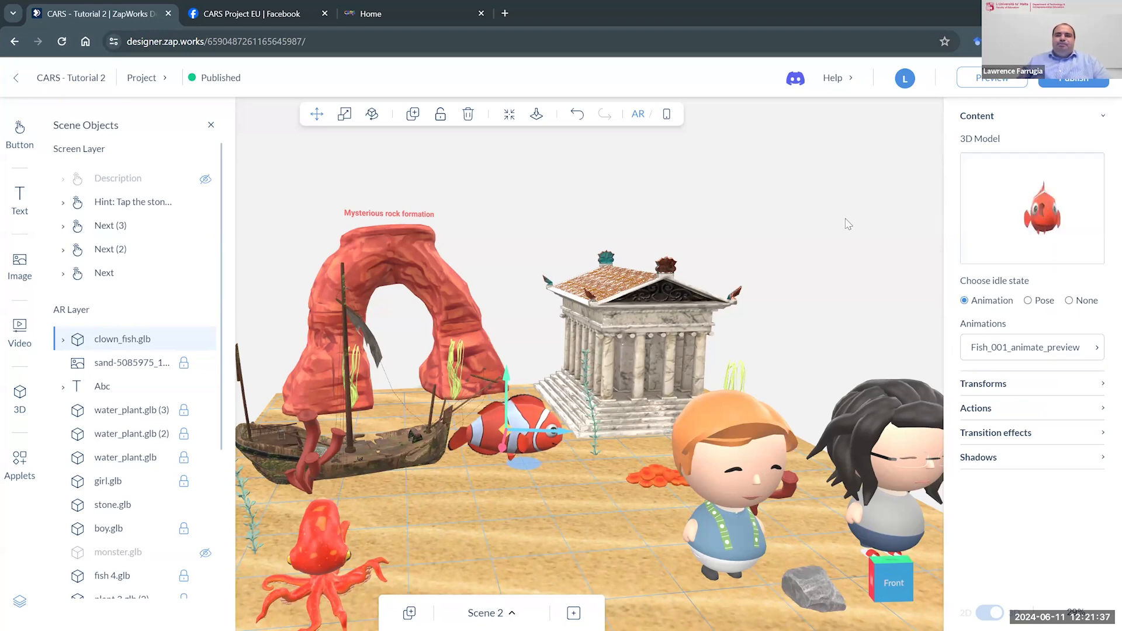
- Select the red rock arch and examine its list of on-tap actions
mouse_move(846, 218)
mouse_down()
mouse_move(855, 214)
mouse_move(844, 225)
mouse_up()
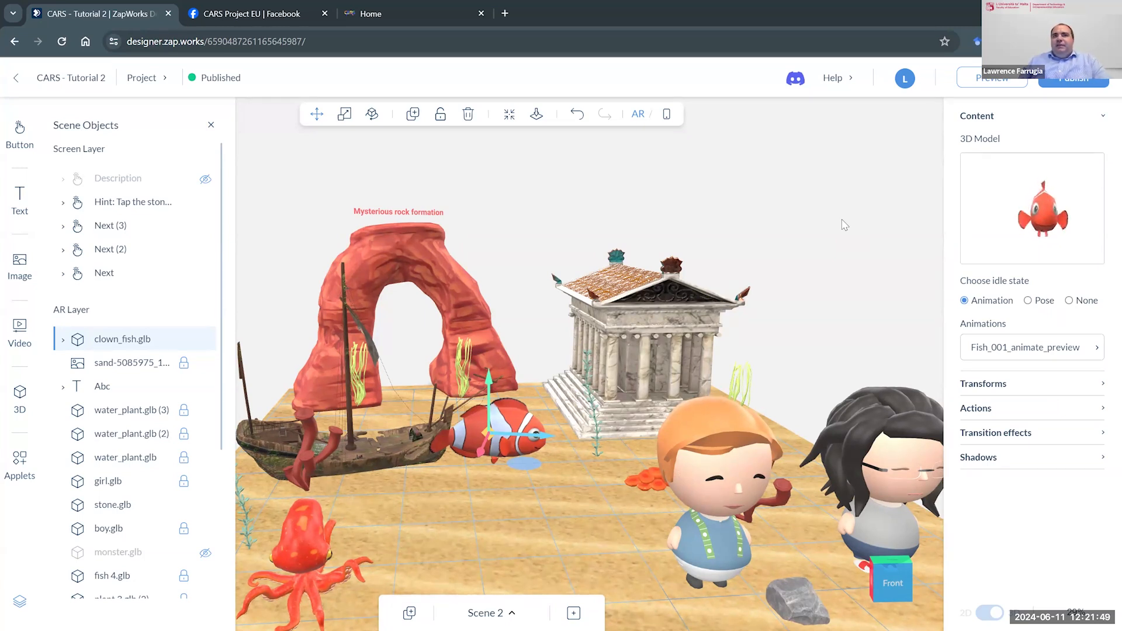
click(460, 272)
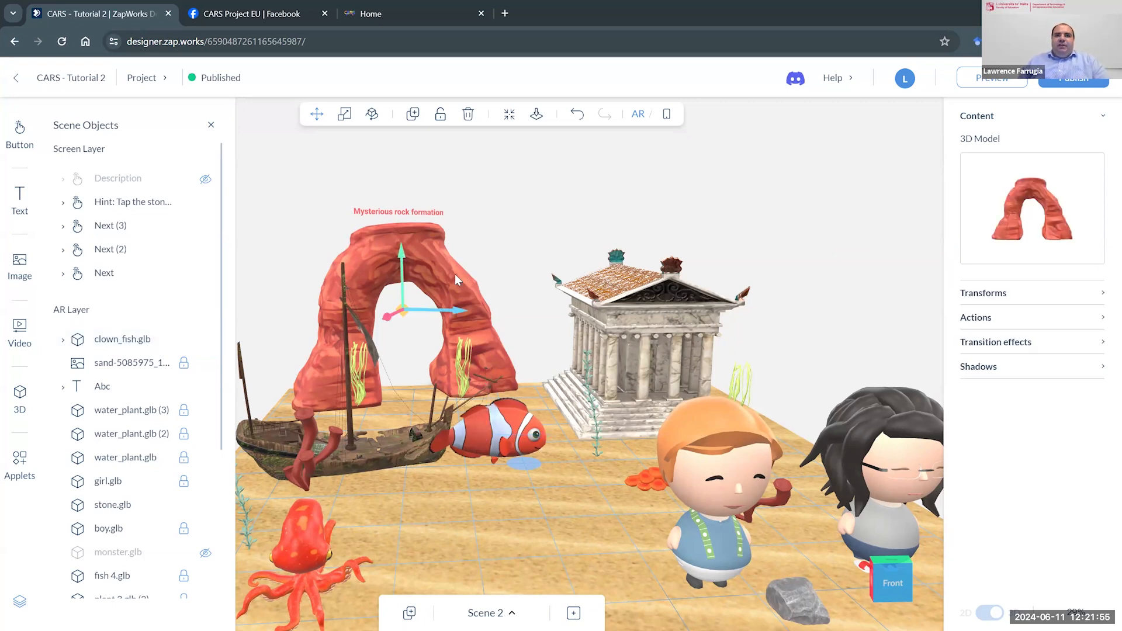
drag(490, 256, 570, 279)
scroll(544, 318, up, 5)
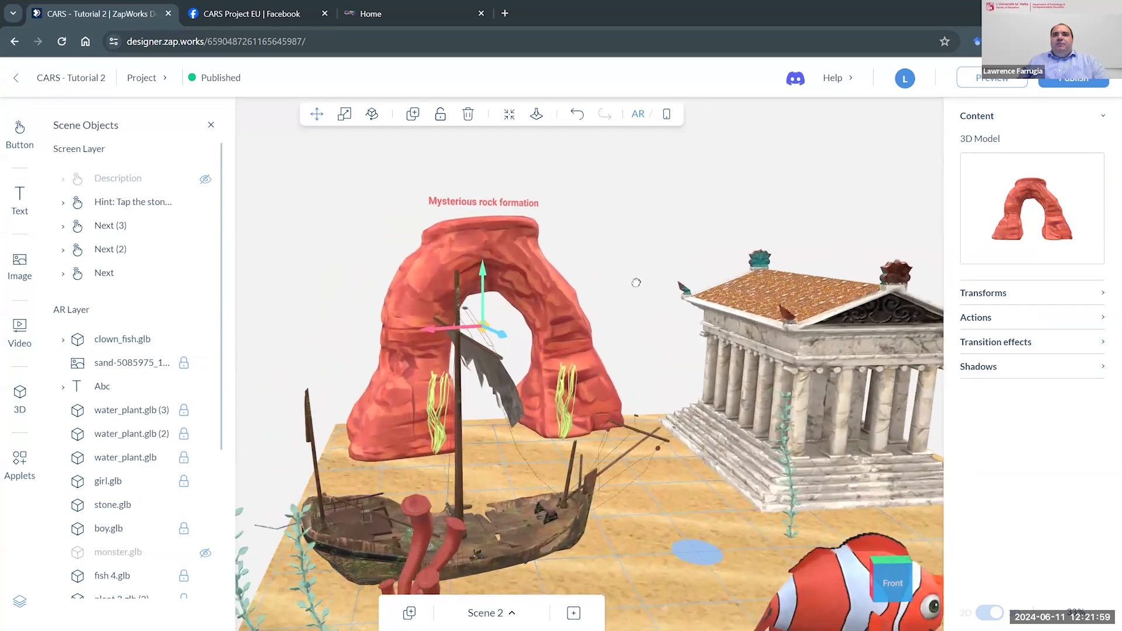
drag(661, 258, 648, 263)
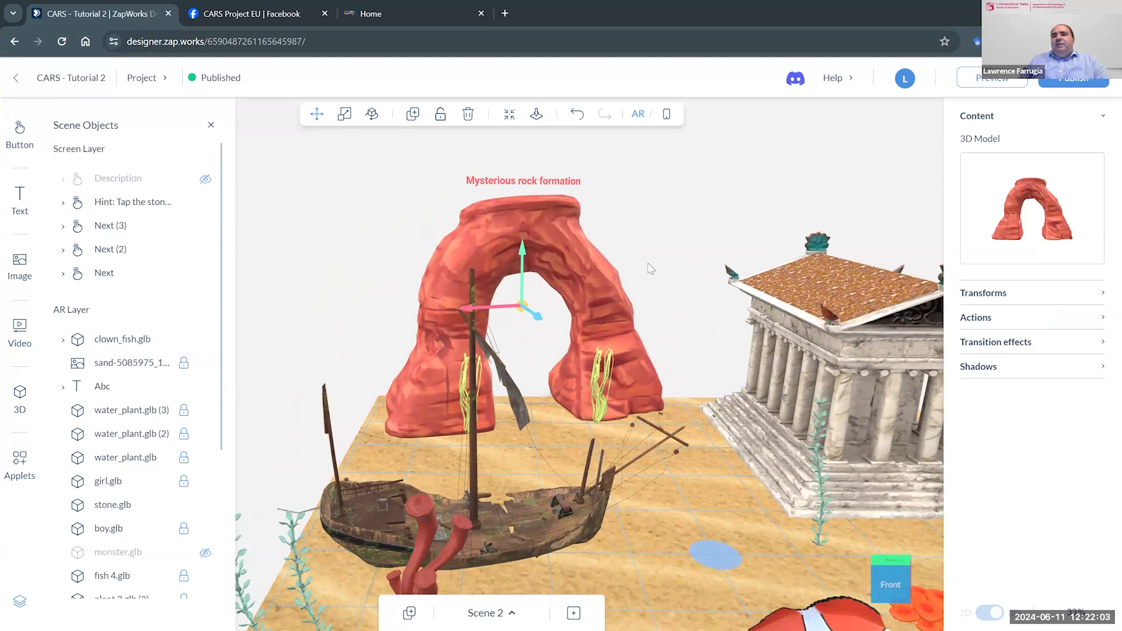
click(1101, 320)
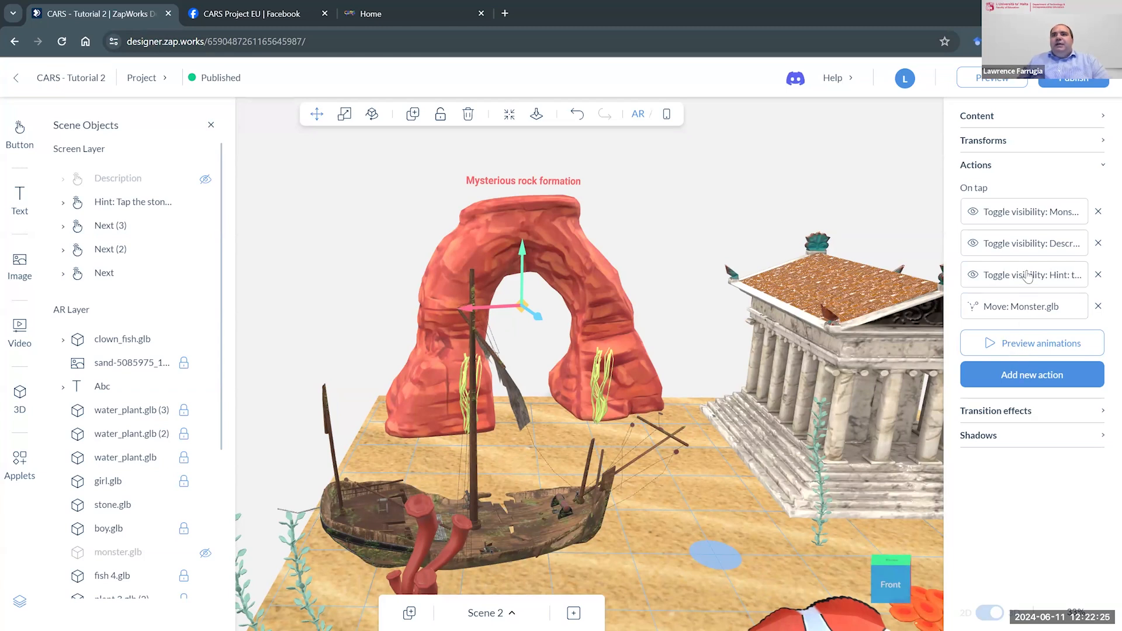
click(641, 201)
click(553, 244)
- Inspect the rock arch's on-tap visibility action for monster.glb and unhide monster.glb in the scene
click(1017, 216)
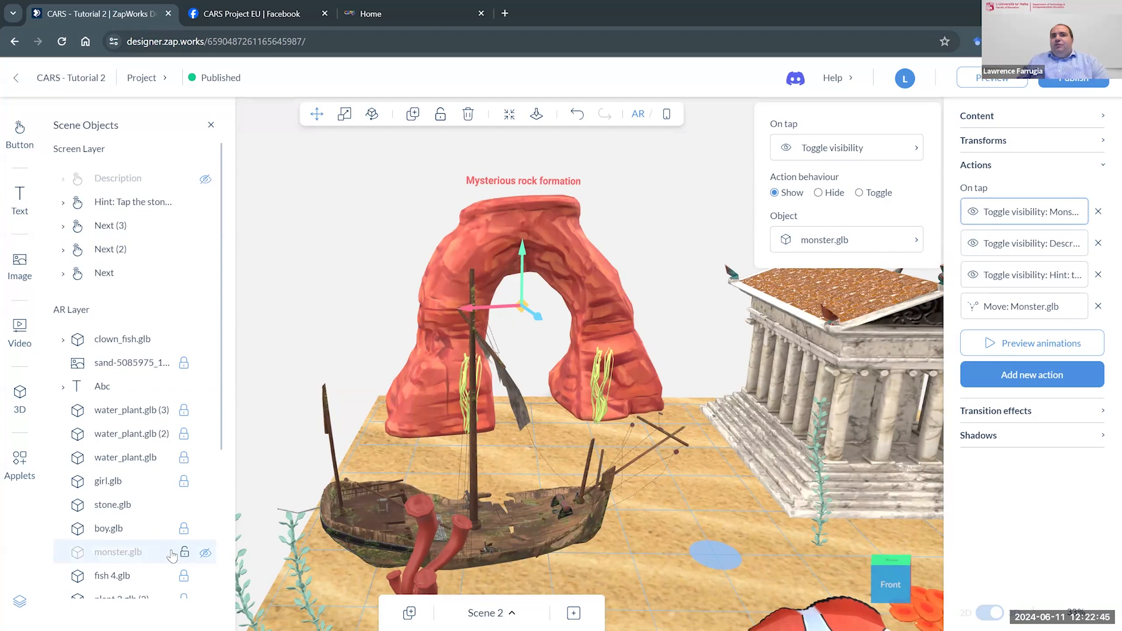
click(204, 554)
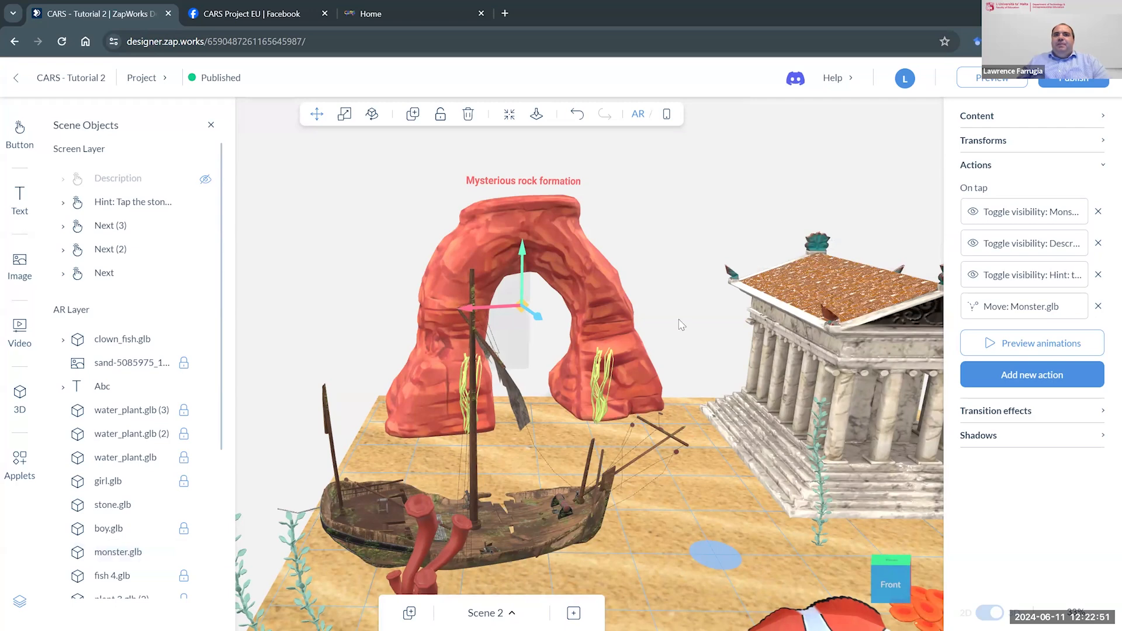
drag(679, 315, 665, 307)
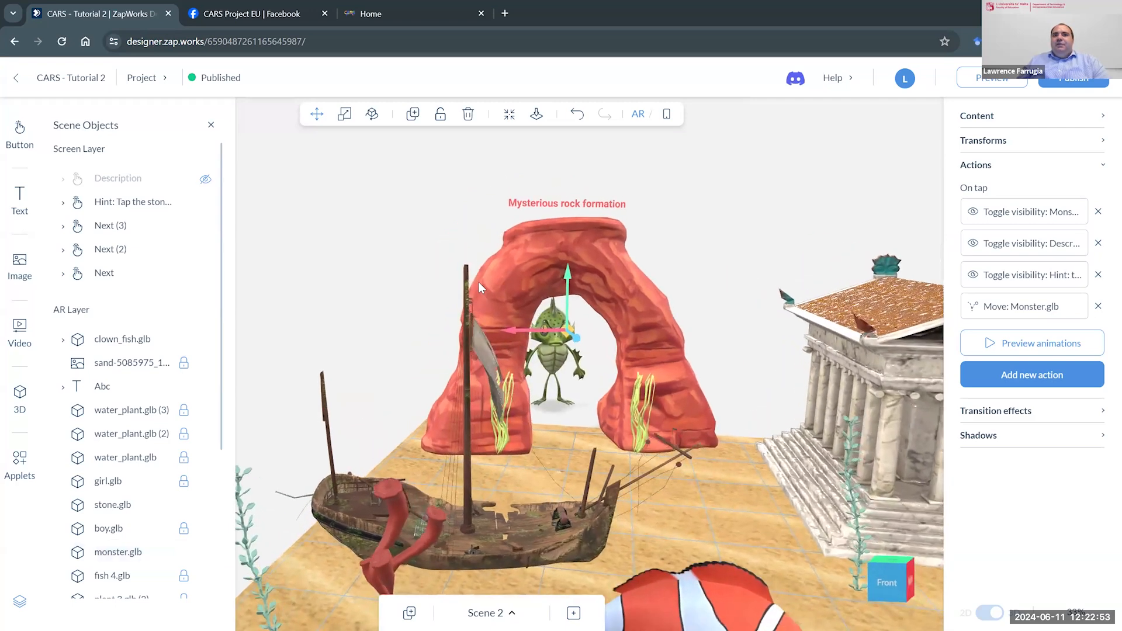
- Temporarily reveal the hidden Description text in the phone screen view, hide it again and return to the AR view
scroll(554, 329, up, 2)
scroll(558, 330, up, 3)
click(786, 282)
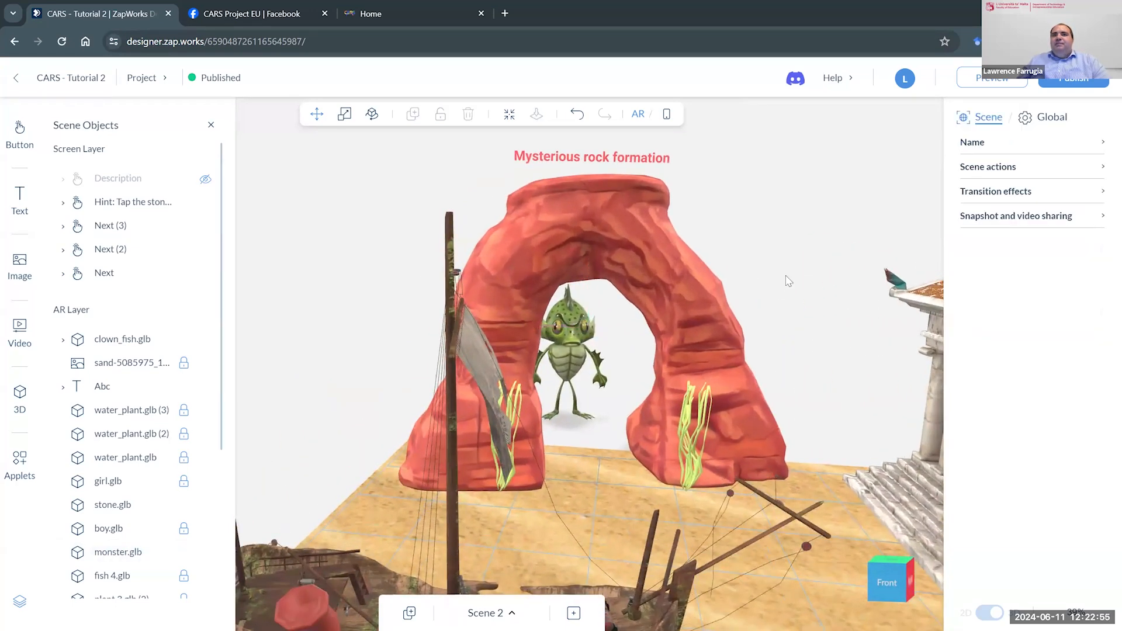
click(710, 301)
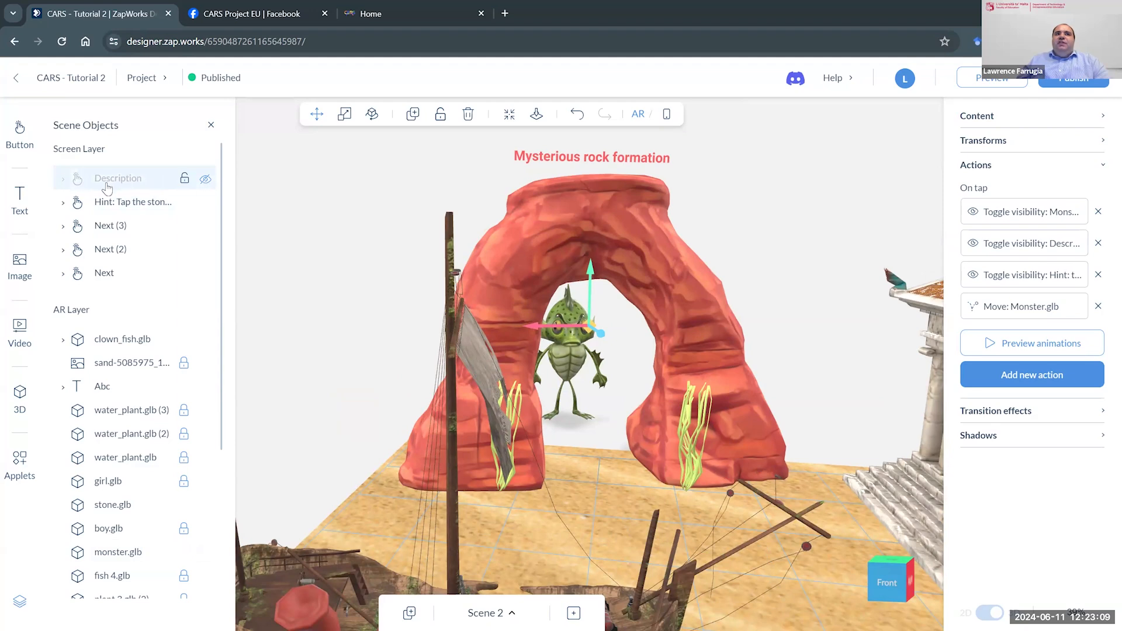
click(666, 116)
drag(791, 191, 656, 233)
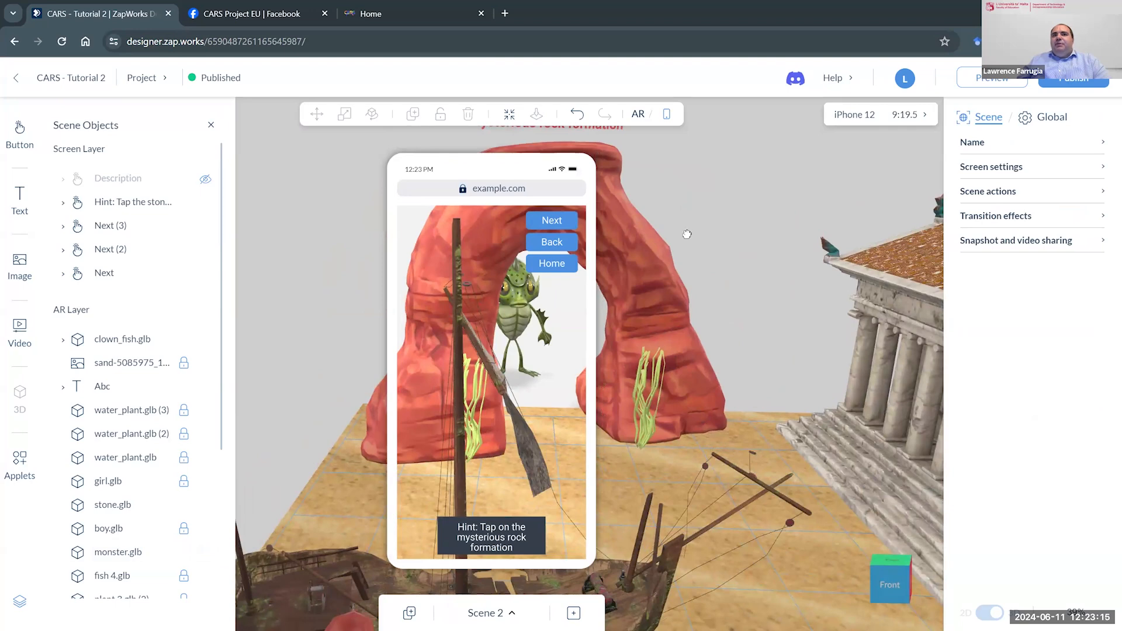
right_drag(686, 234, 638, 267)
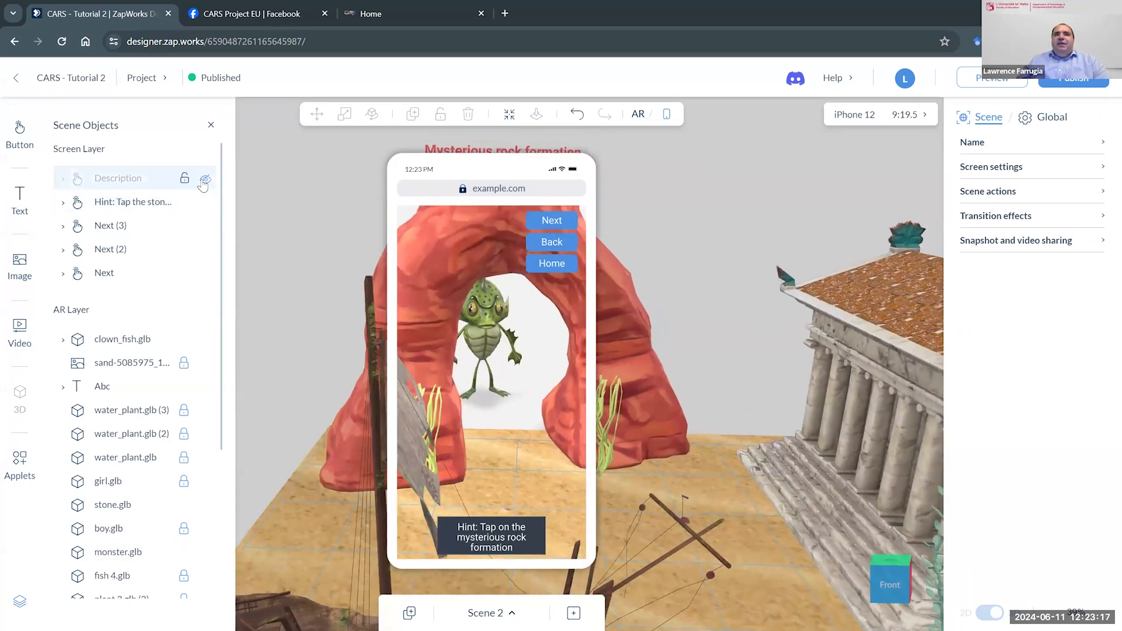
click(205, 180)
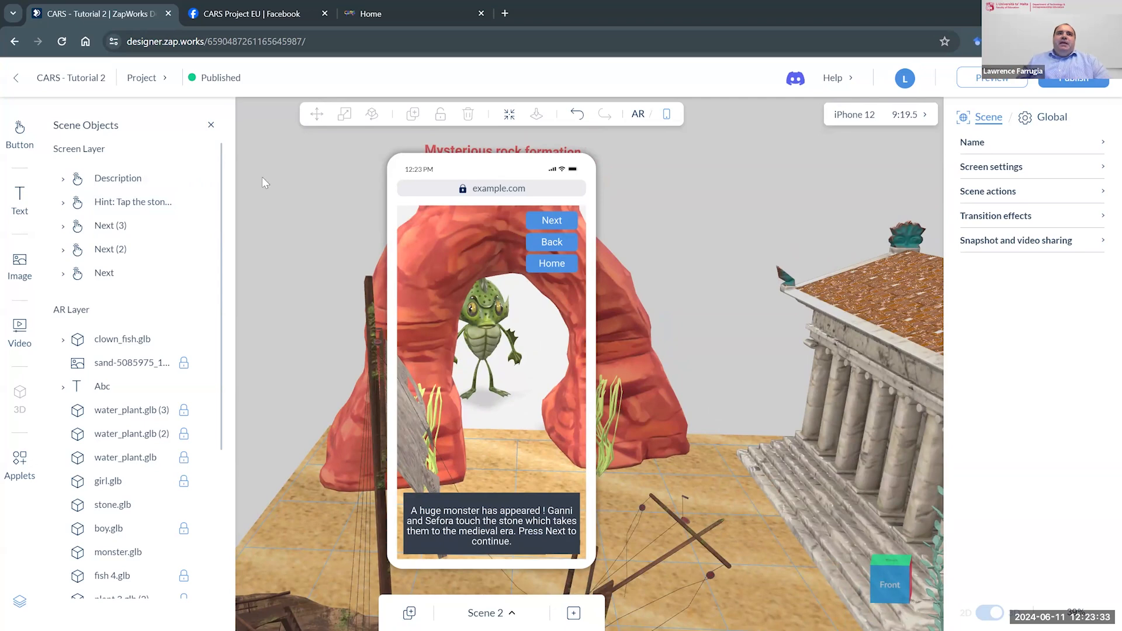
click(206, 179)
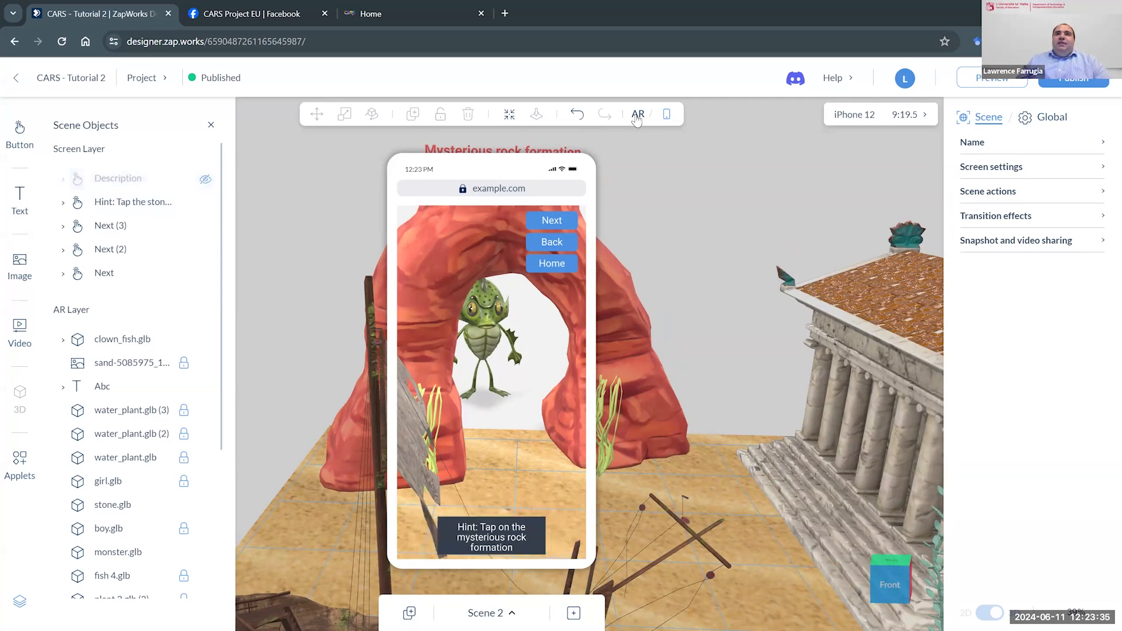
click(637, 115)
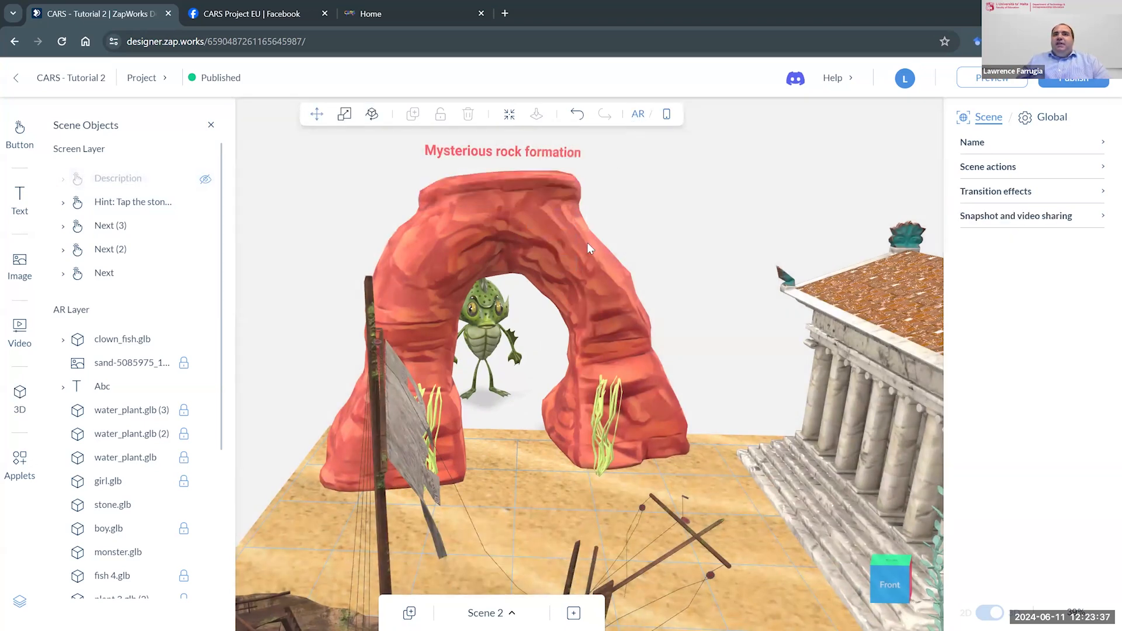
- Swap the hint for the Description text in the phone screen view, restore their original visibility and return to the AR view
click(588, 243)
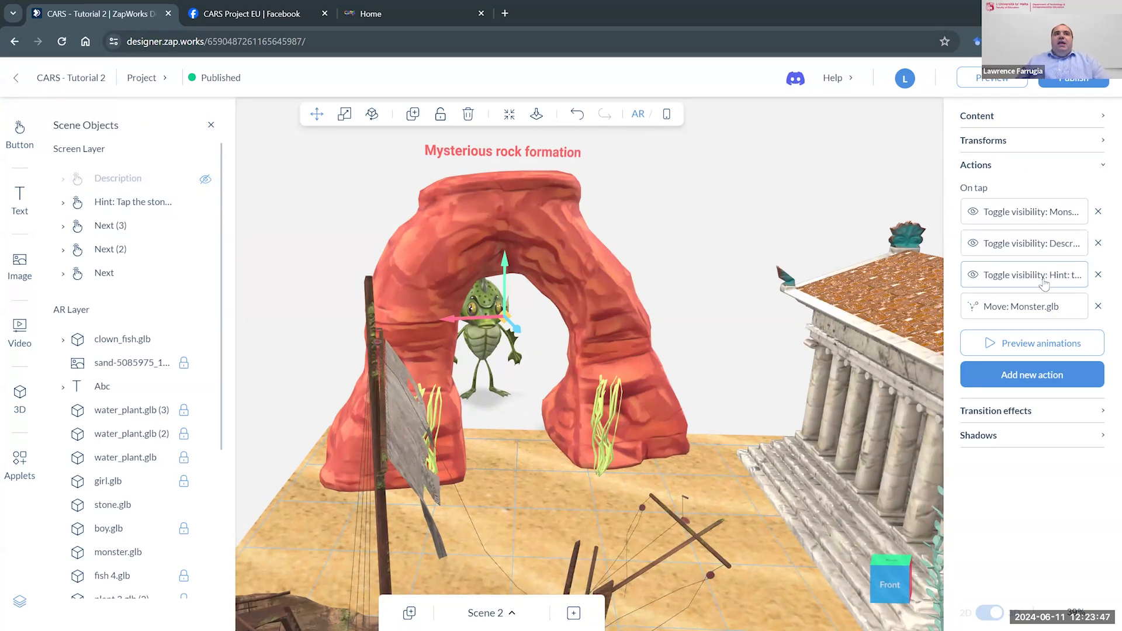
click(666, 114)
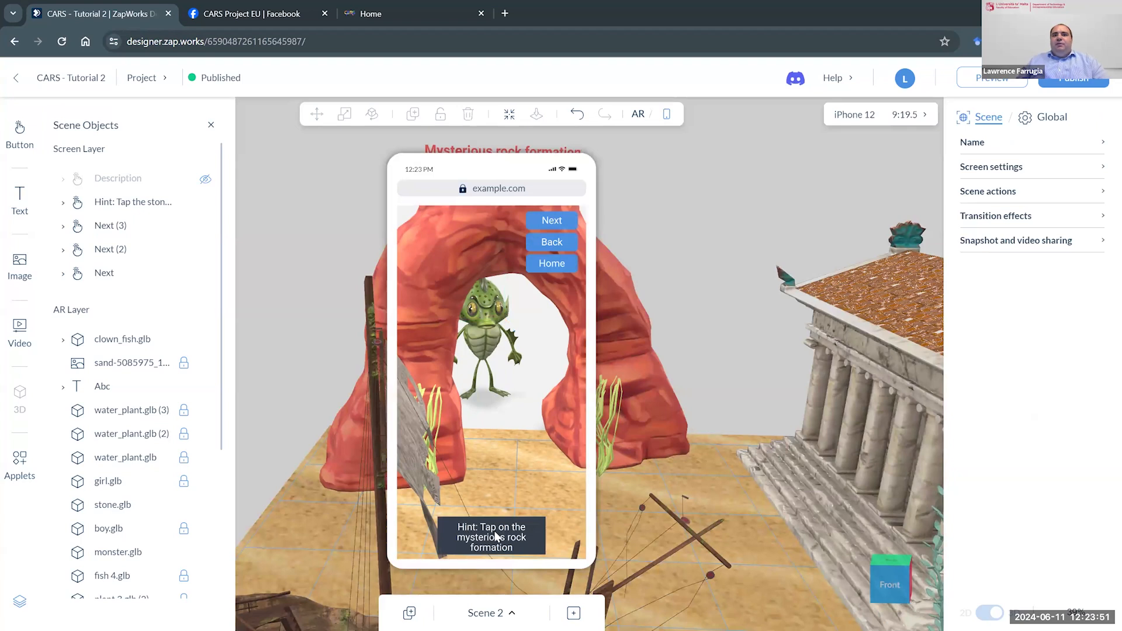
click(205, 202)
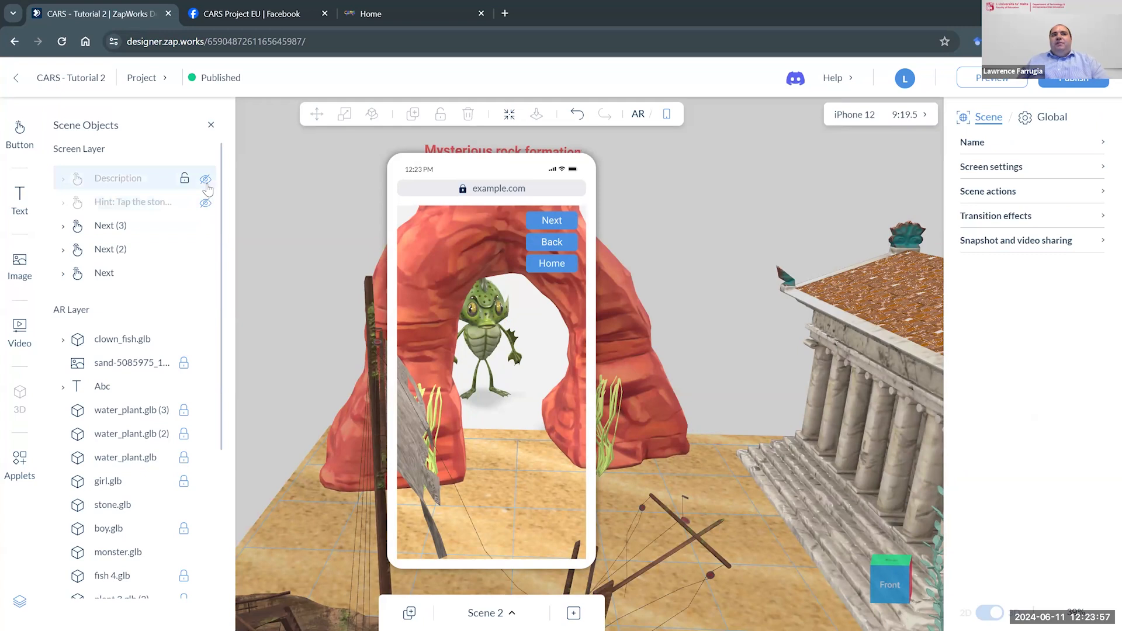
click(205, 179)
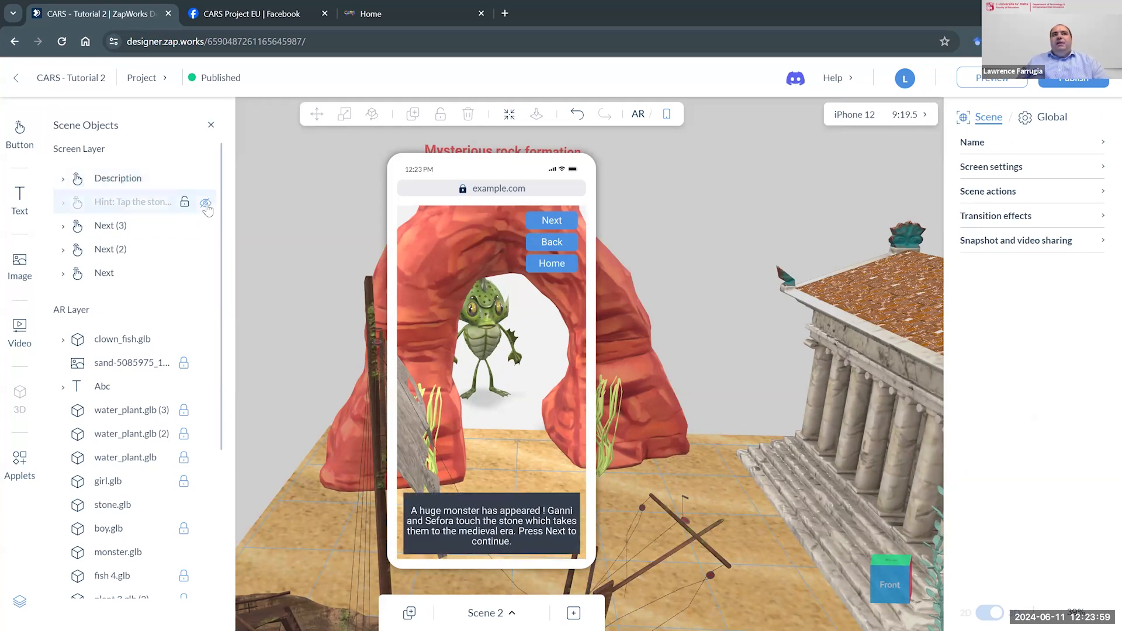
click(205, 179)
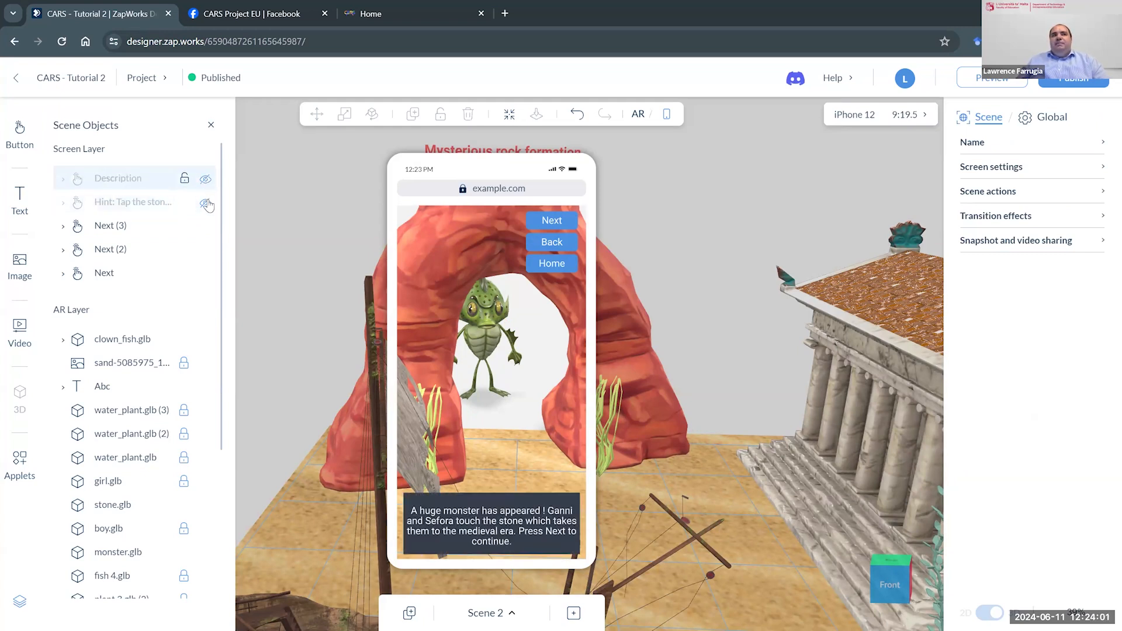
click(205, 202)
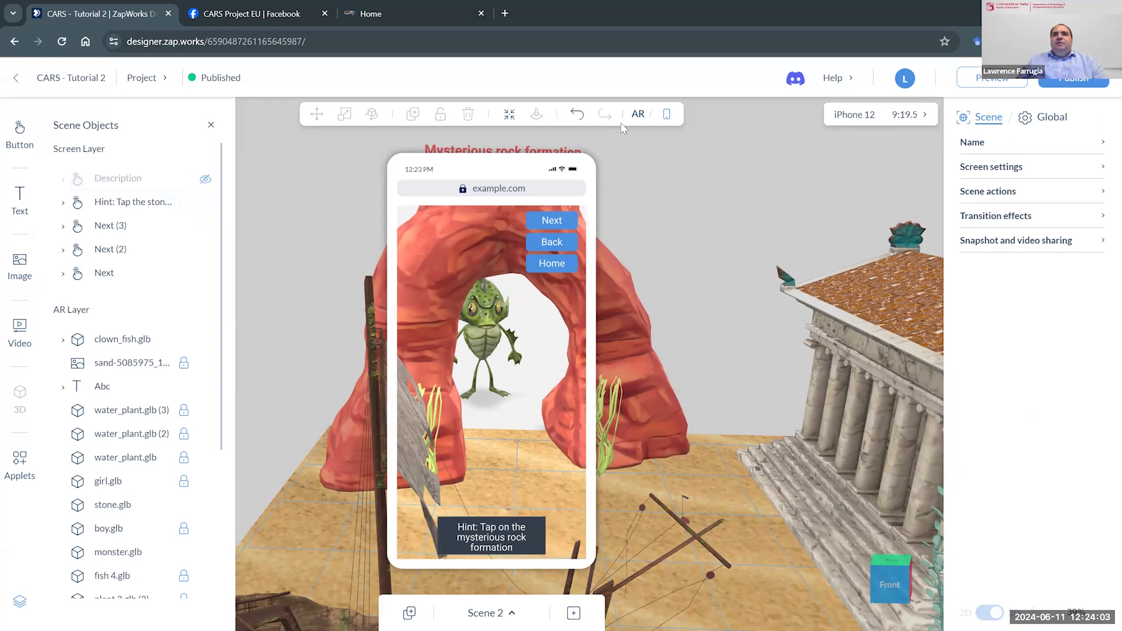
click(636, 116)
- Inspect the rock arch's on-tap visibility actions that show the Description and hide the hint
click(571, 209)
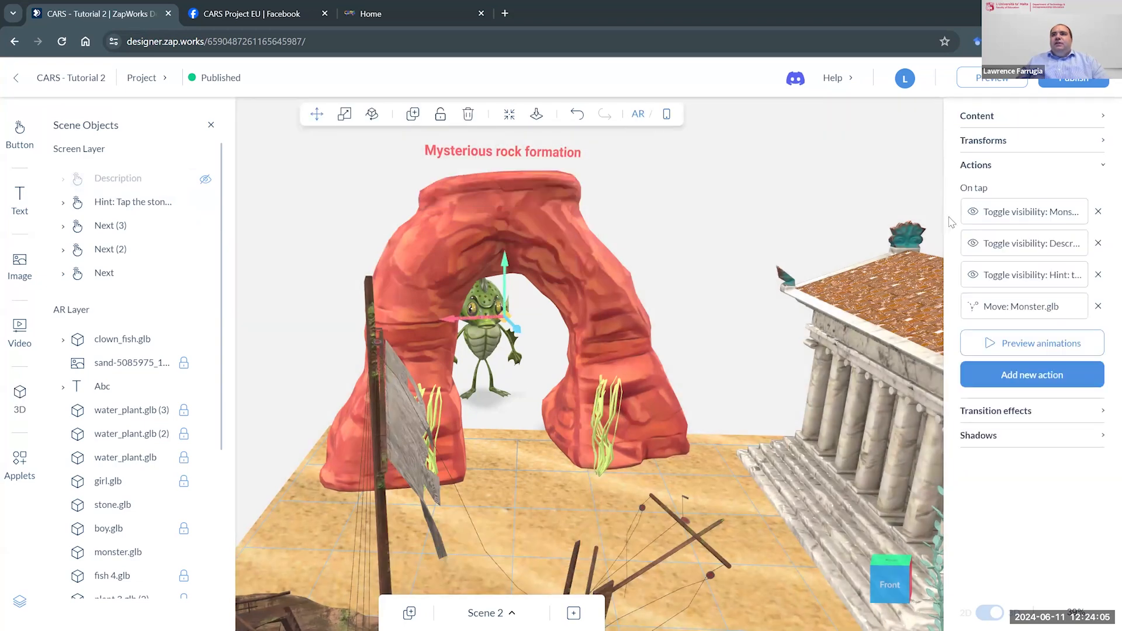
click(1027, 248)
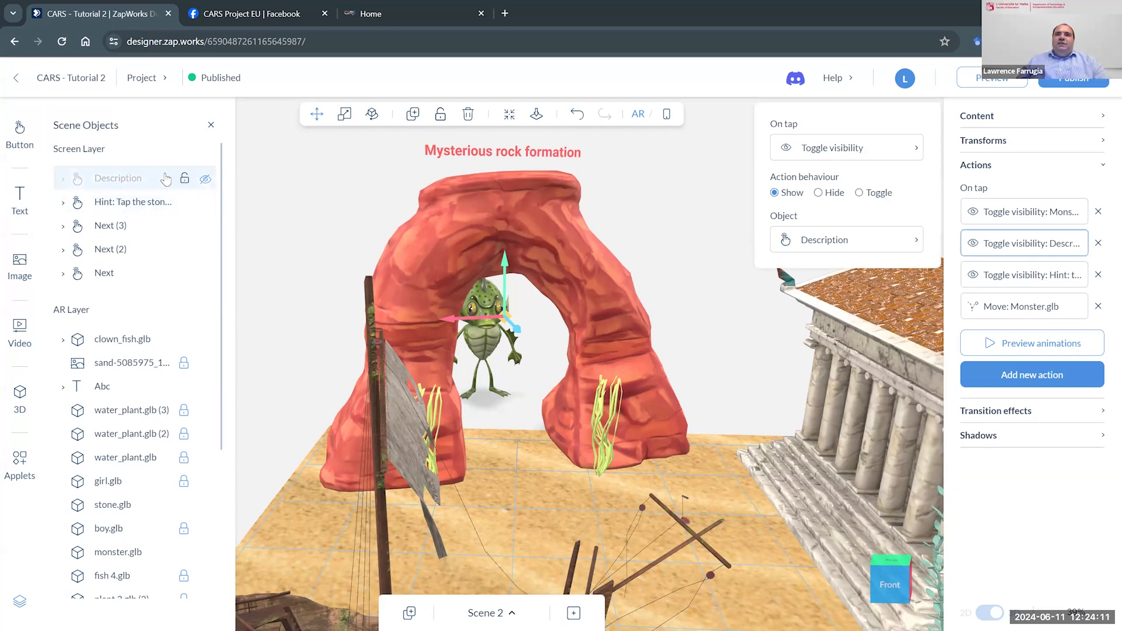
click(976, 278)
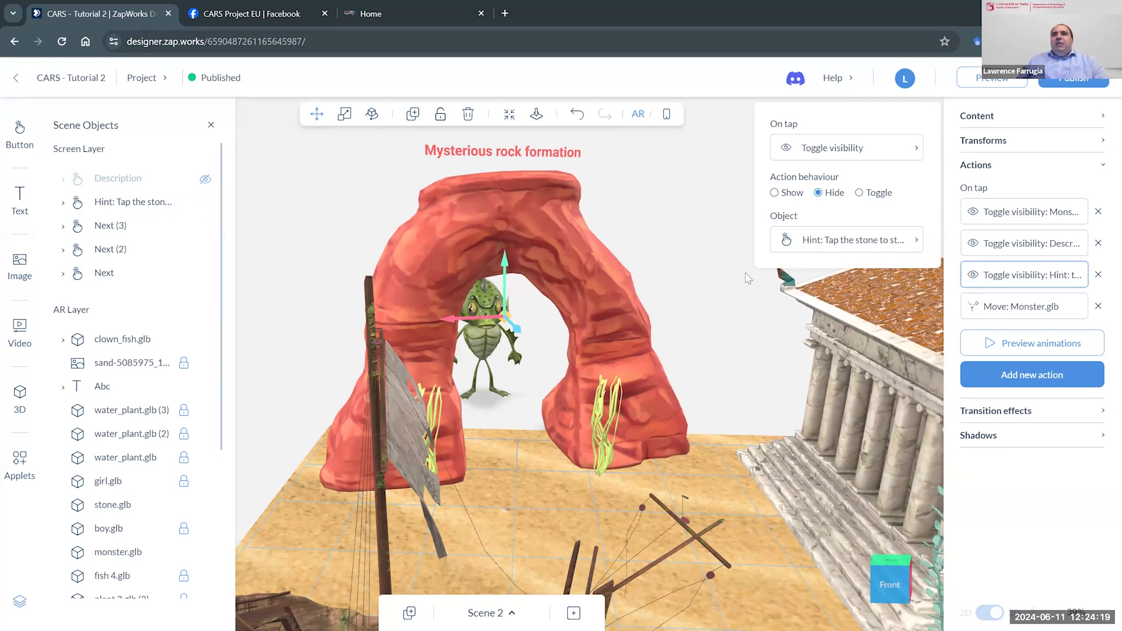
click(888, 290)
click(635, 304)
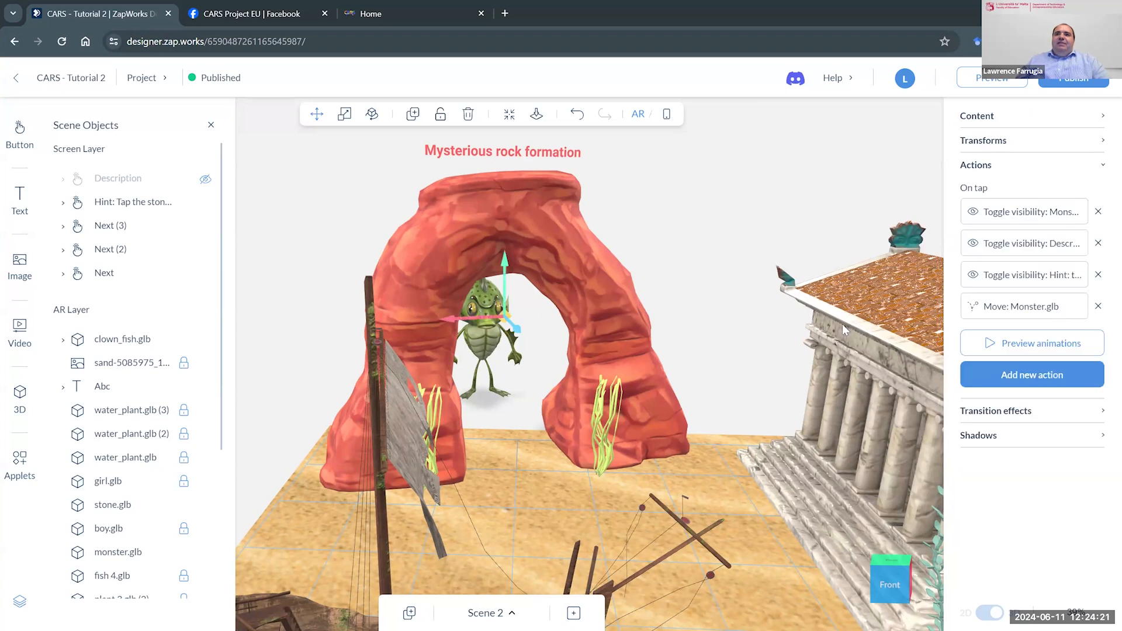
- Preview the rock arch's on-tap Move action for monster.glb and delete that action
click(1004, 316)
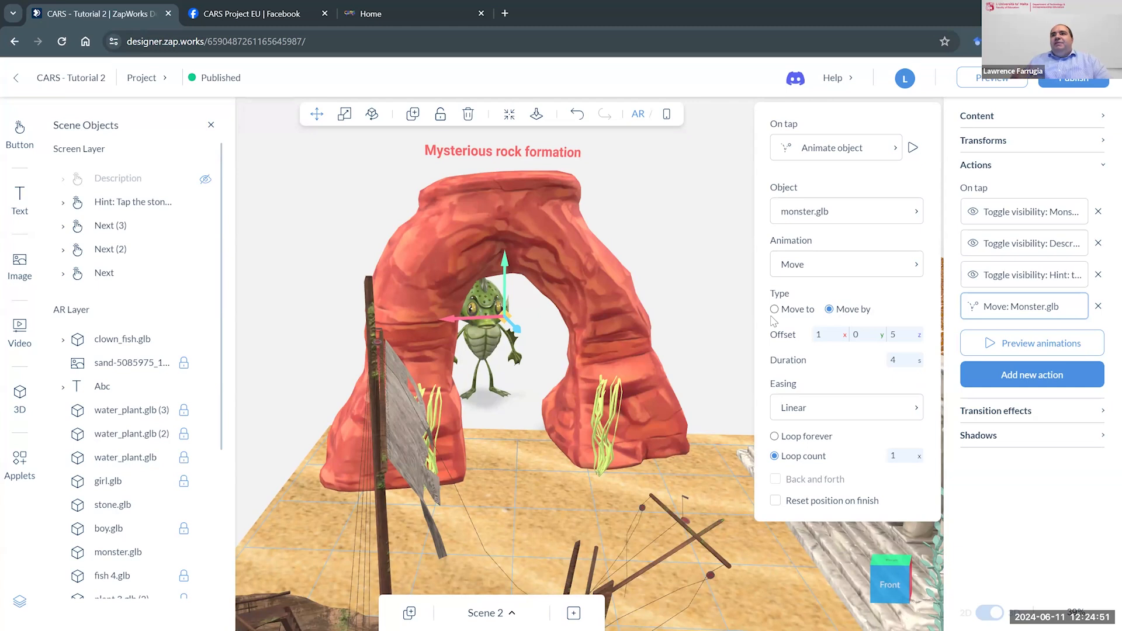
click(912, 148)
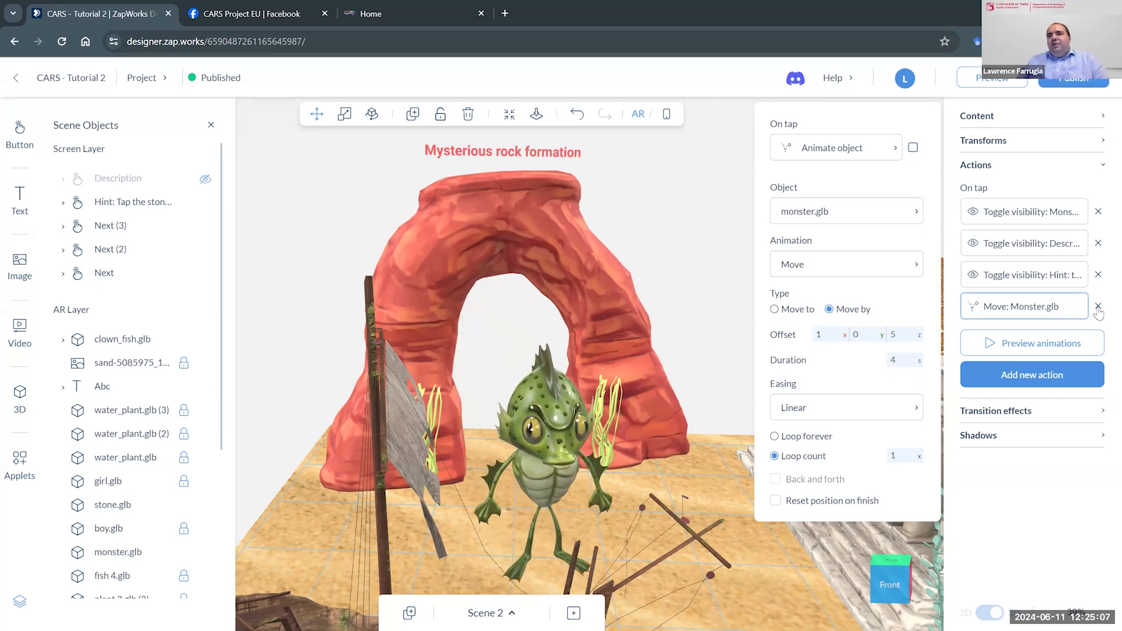
click(1098, 307)
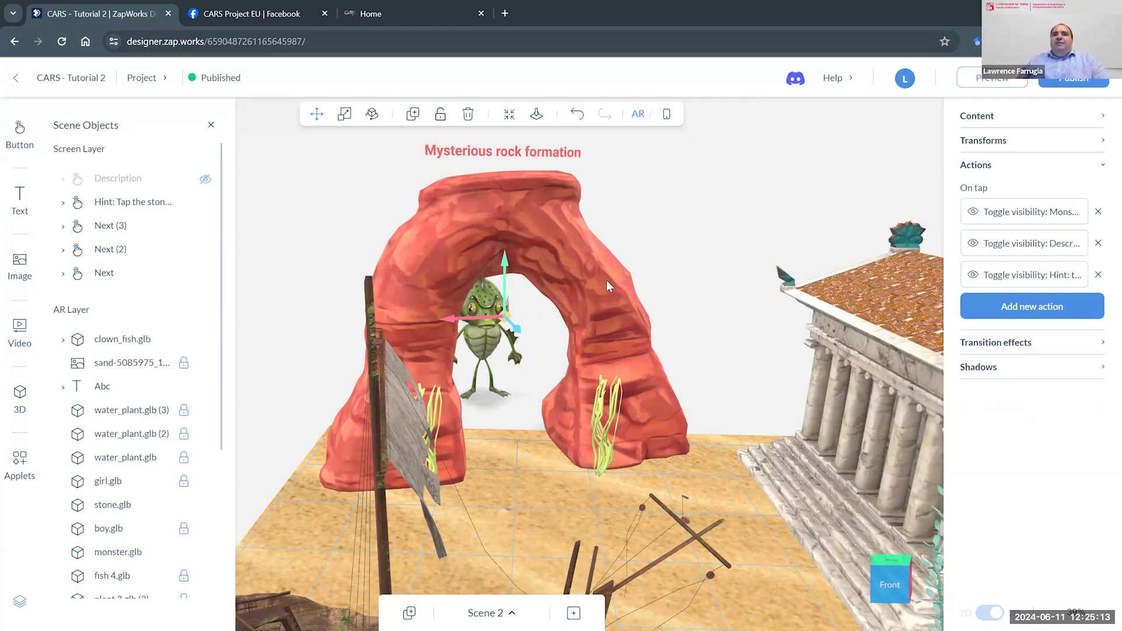
- Add a new on-tap Animate object action to the rock arch with monster.glb as the target object
drag(607, 278, 609, 278)
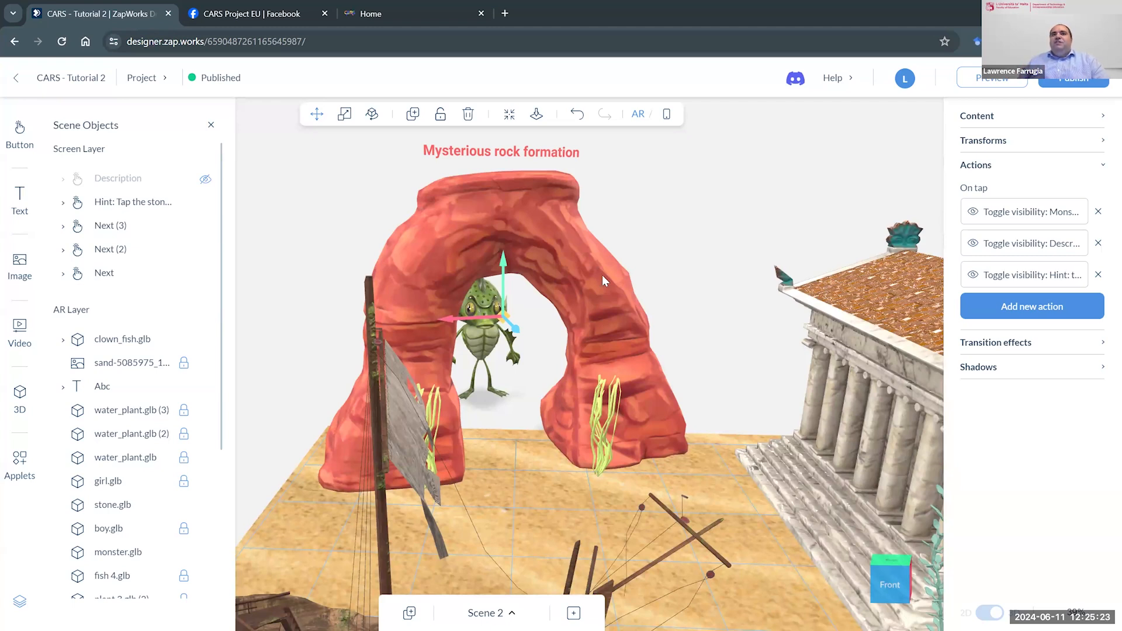
click(1002, 309)
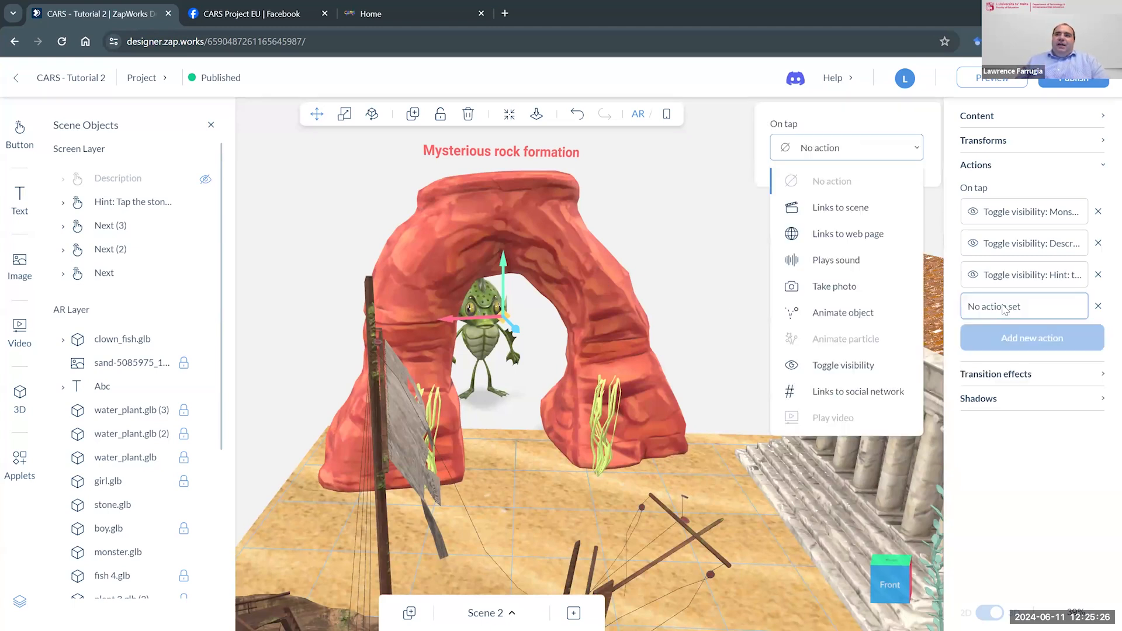
click(893, 319)
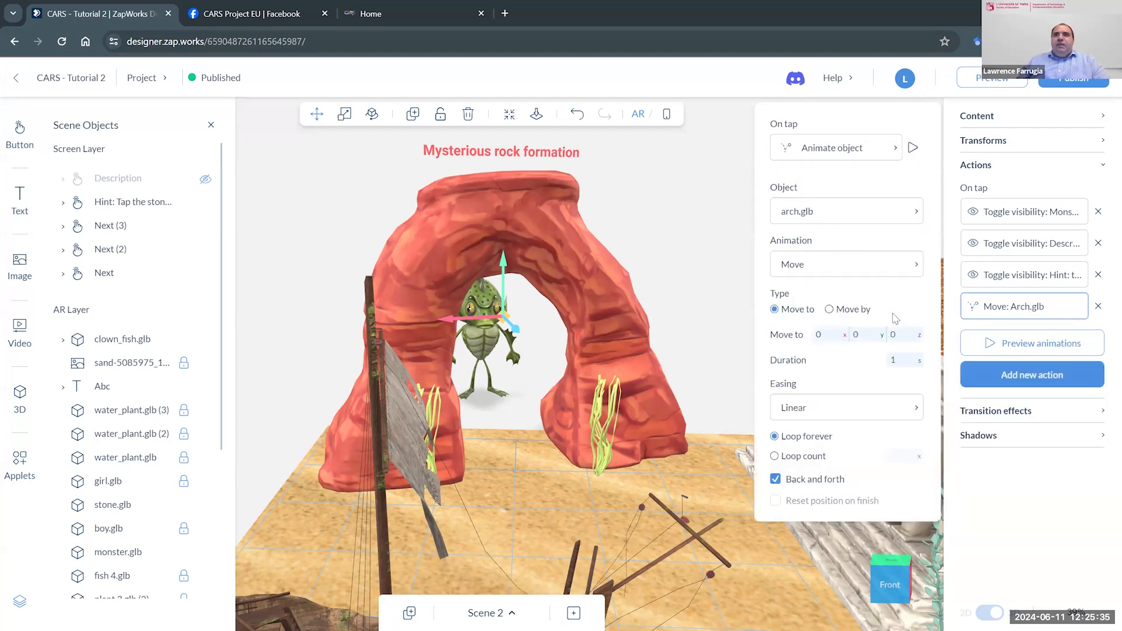
click(868, 213)
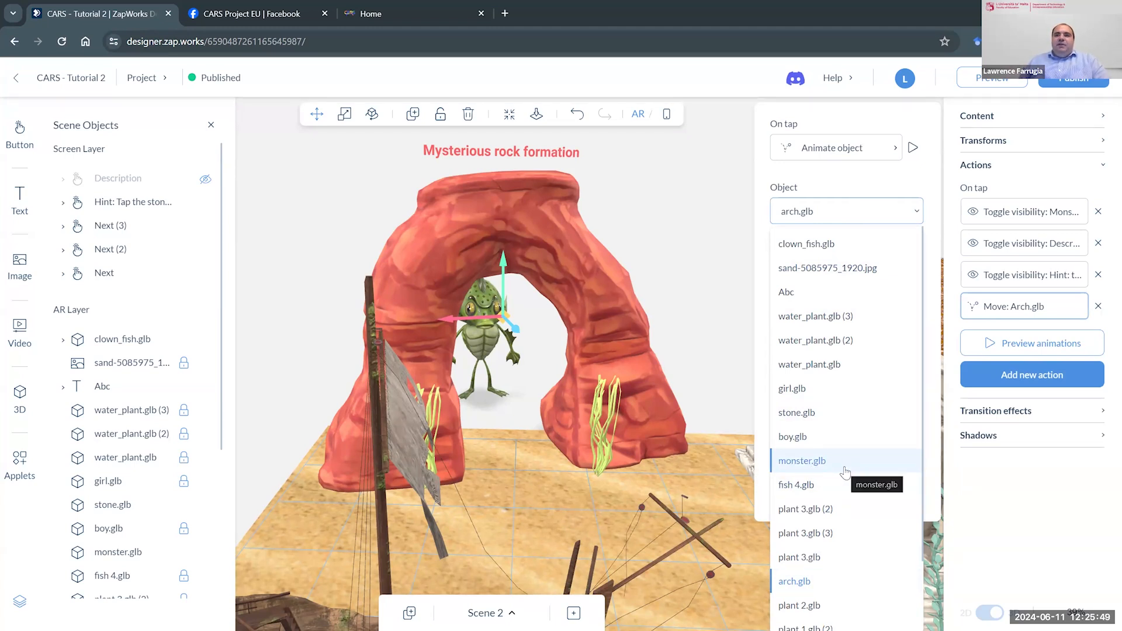
click(845, 471)
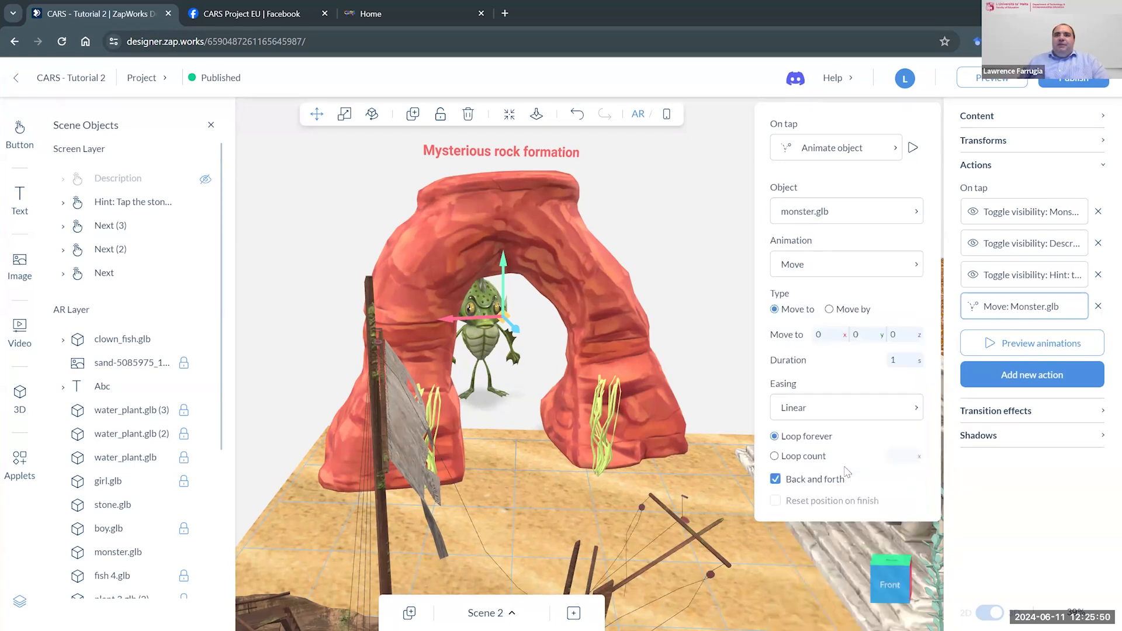
- Set the monster's animation to Move with the Move by type and a z offset of 5
click(870, 274)
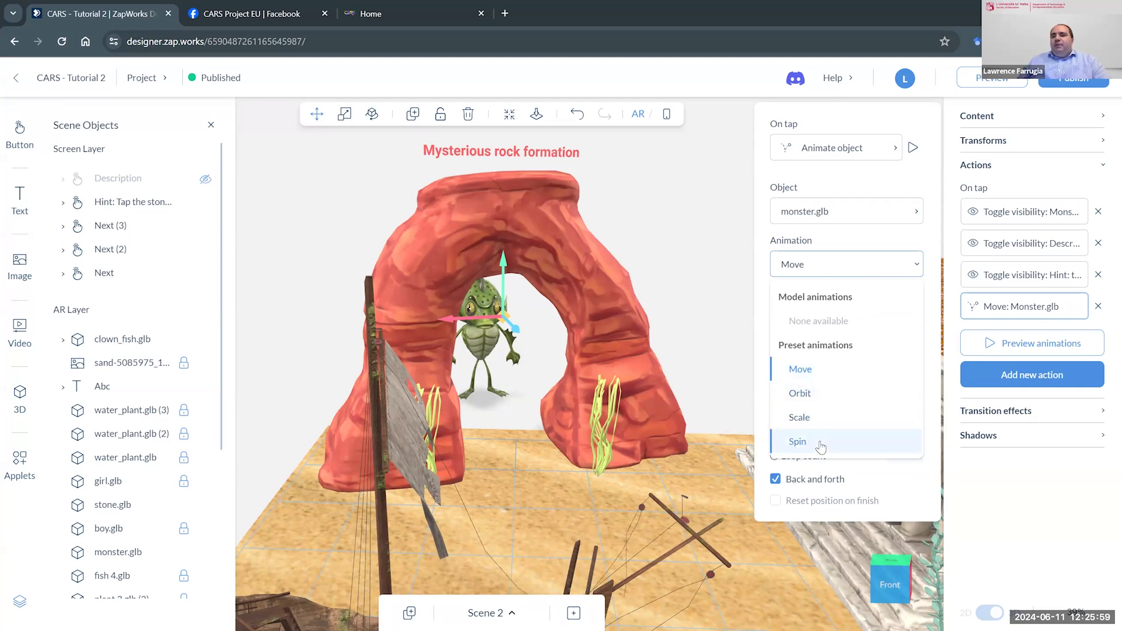
click(832, 372)
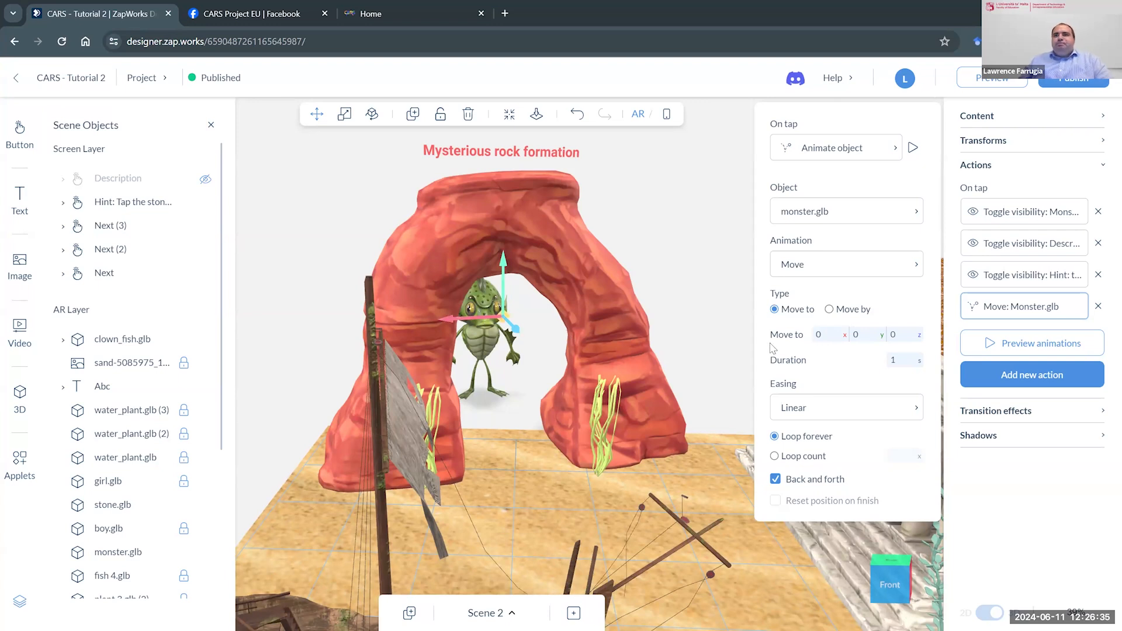
click(830, 311)
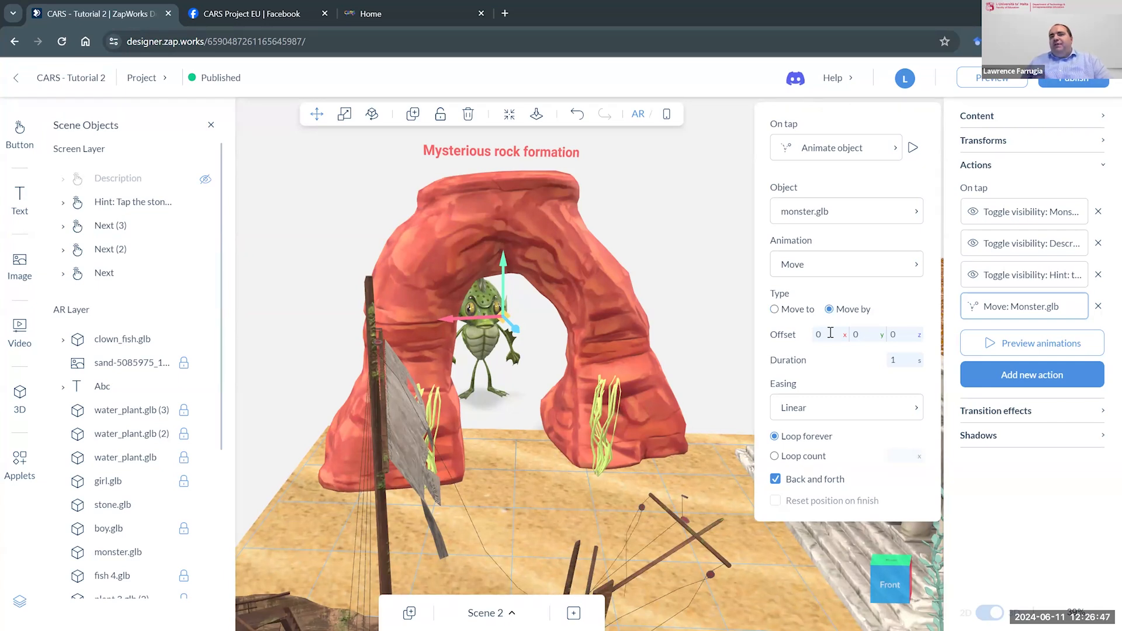
click(899, 331)
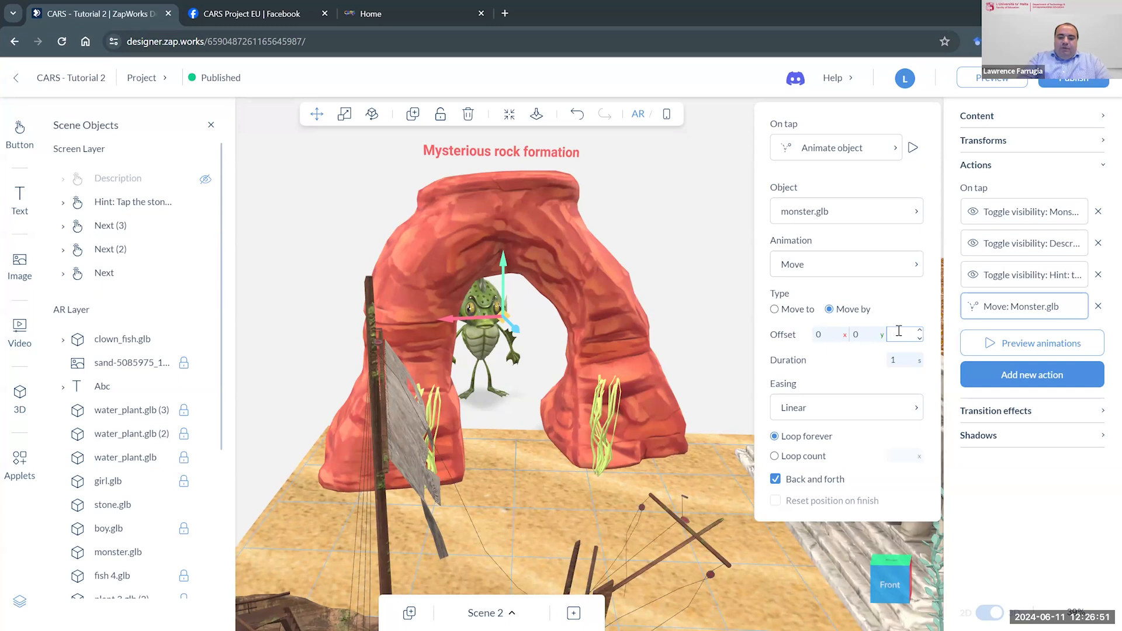
text(5)
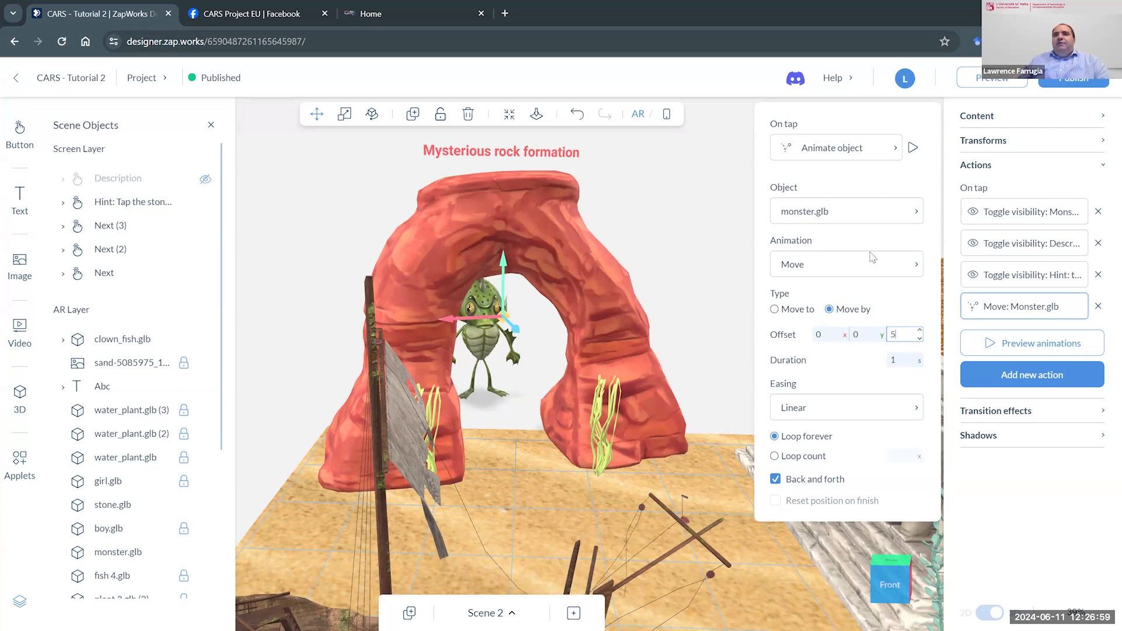
- Preview the monster's move animation and test it again with Back and forth turned off
click(912, 149)
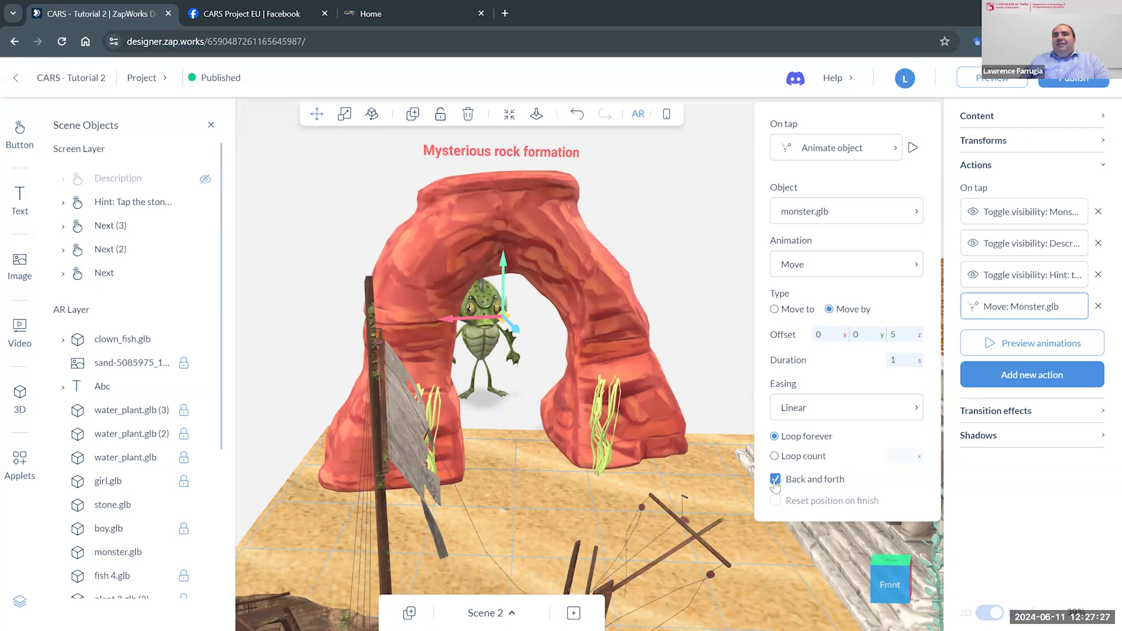
click(775, 480)
click(914, 149)
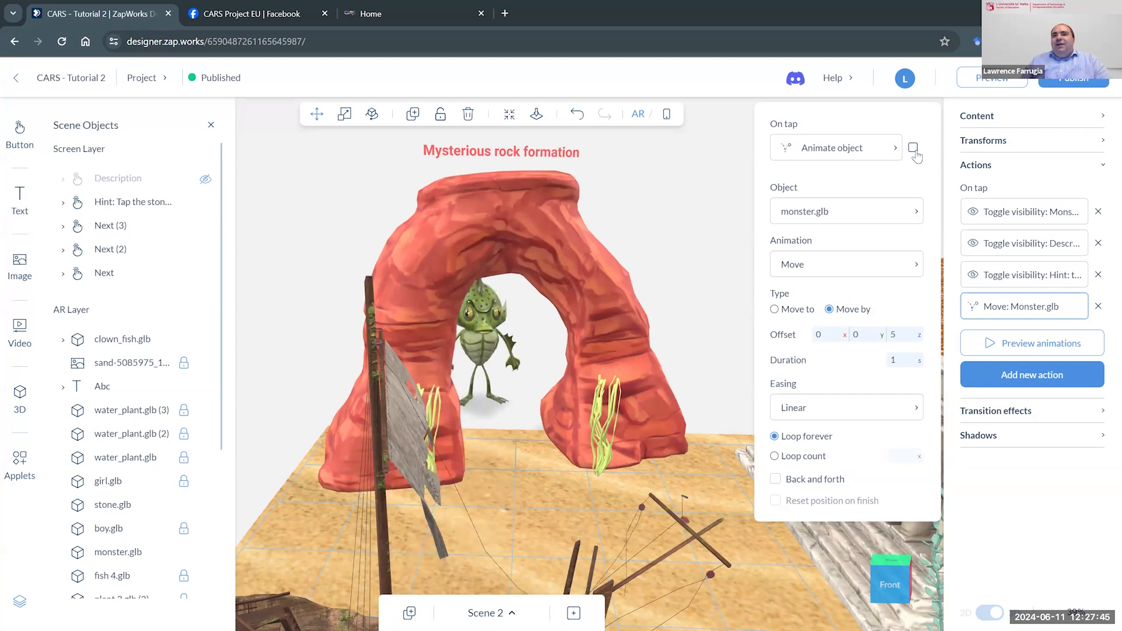
- Switch the monster's animation from looping forever to a loop count of 1
click(775, 456)
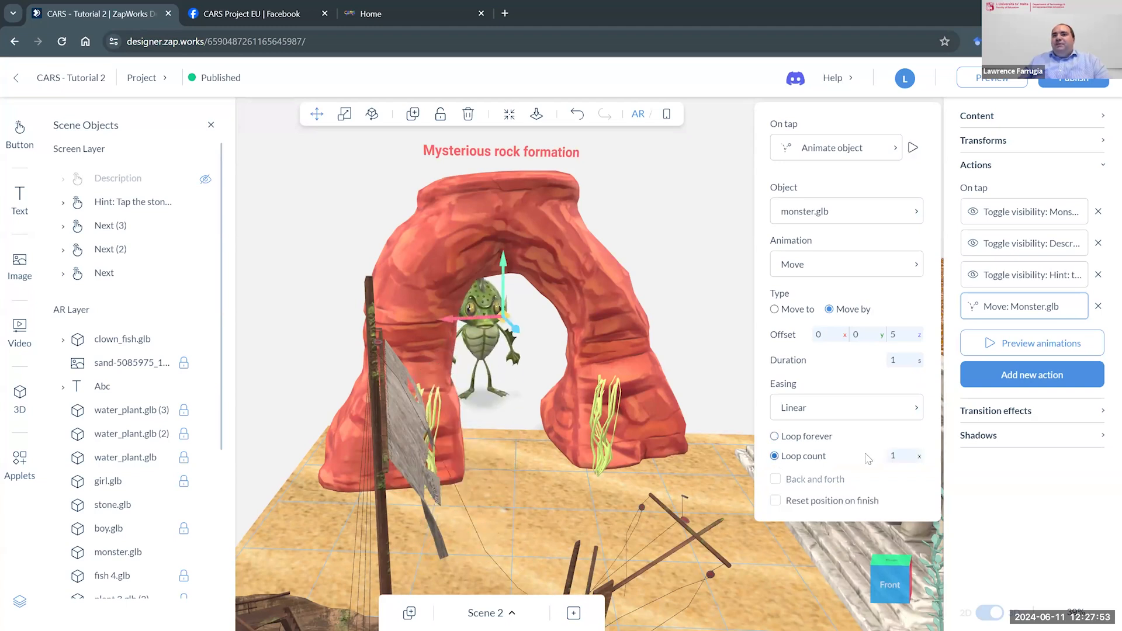
drag(900, 456, 888, 457)
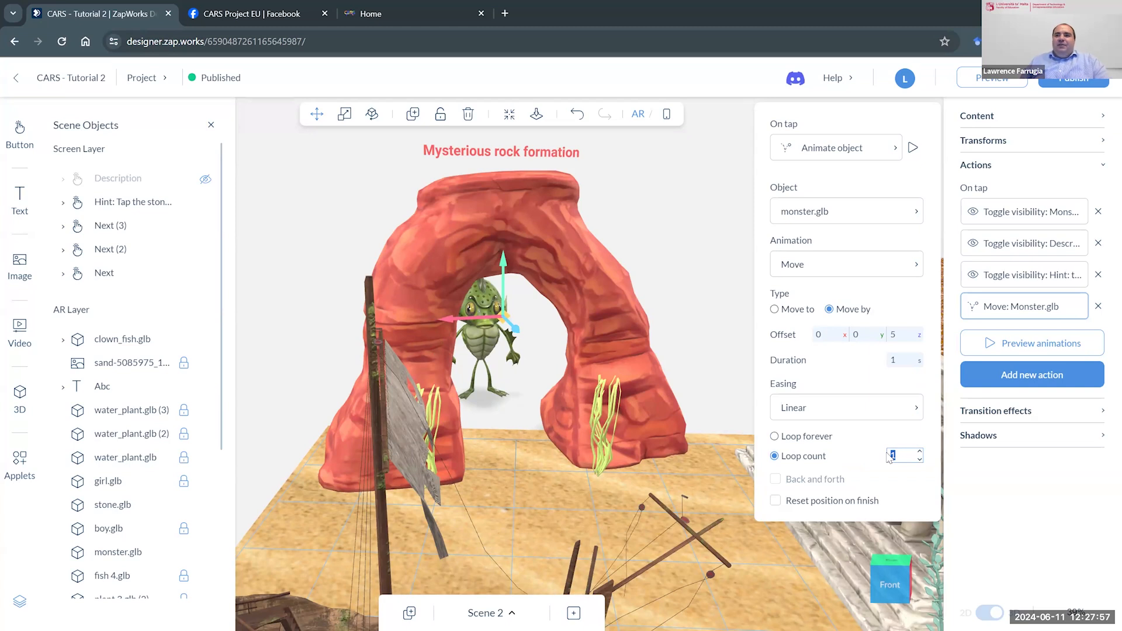
text(3)
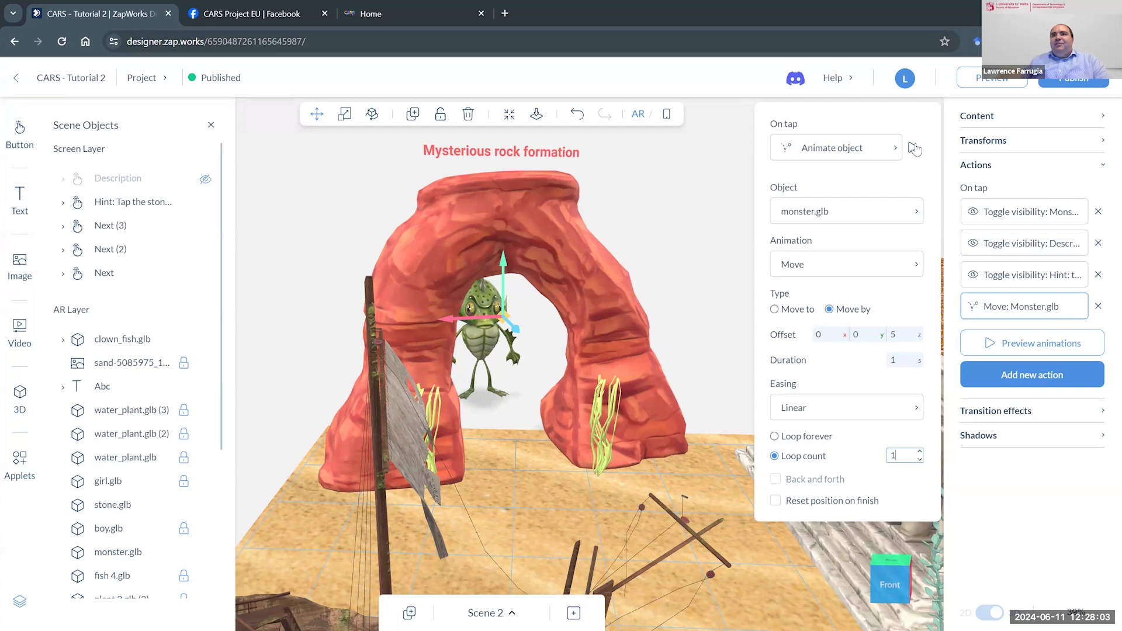
- Preview the monster's move animation with the loop count of 1 and return the monster to its start position
click(913, 148)
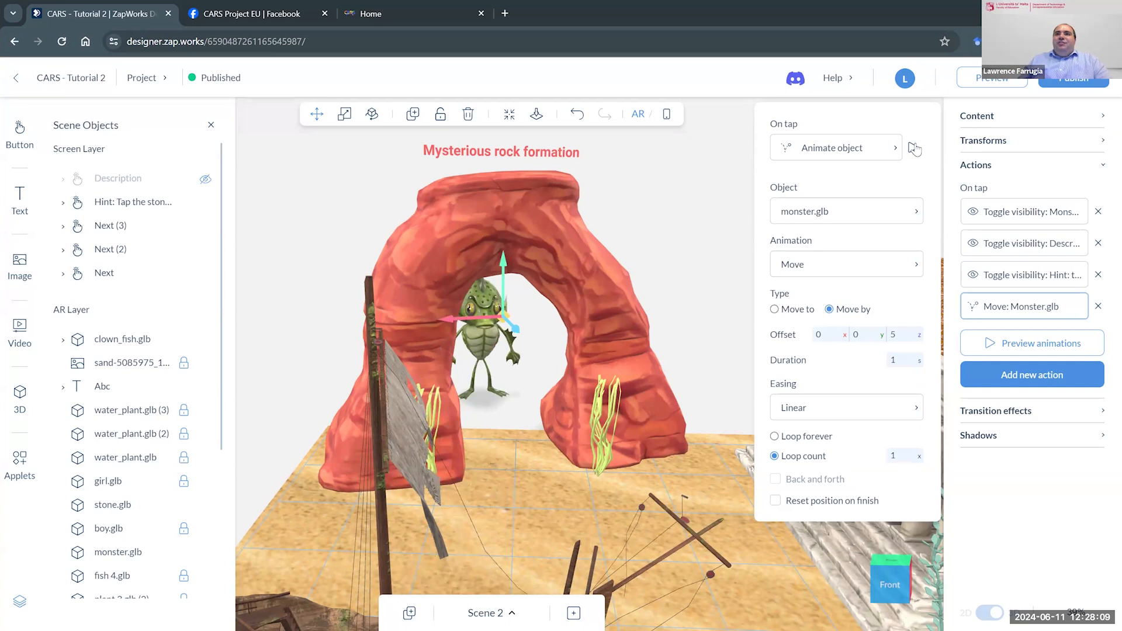
click(914, 149)
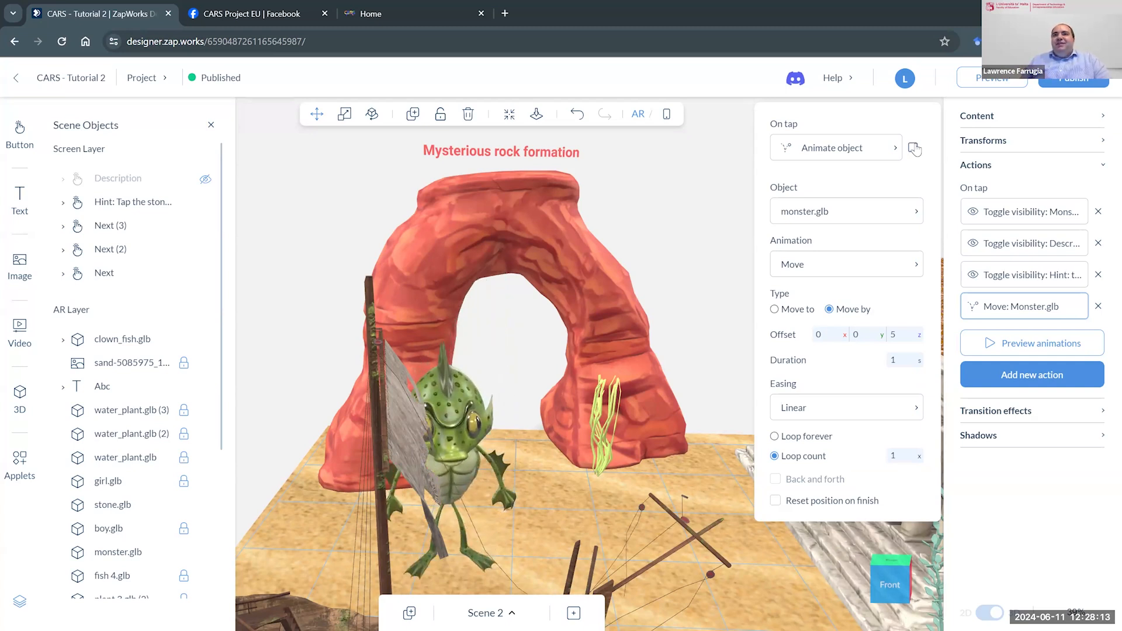
click(914, 149)
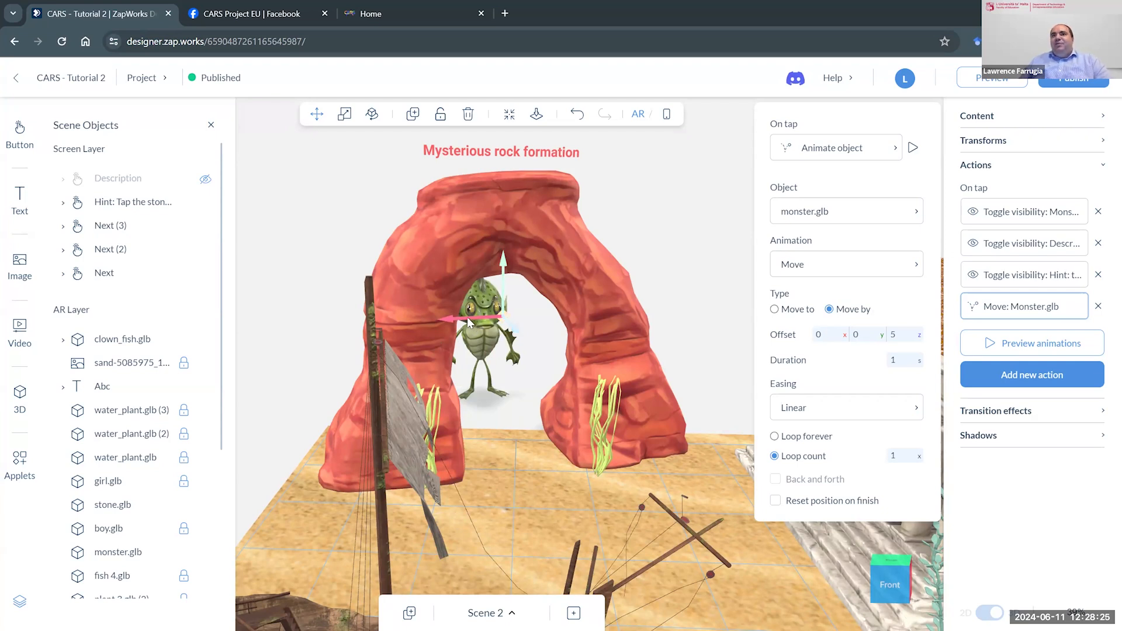
- Try an x offset of -1 for the monster's move and preview the animation
click(824, 334)
key(BackSpace)
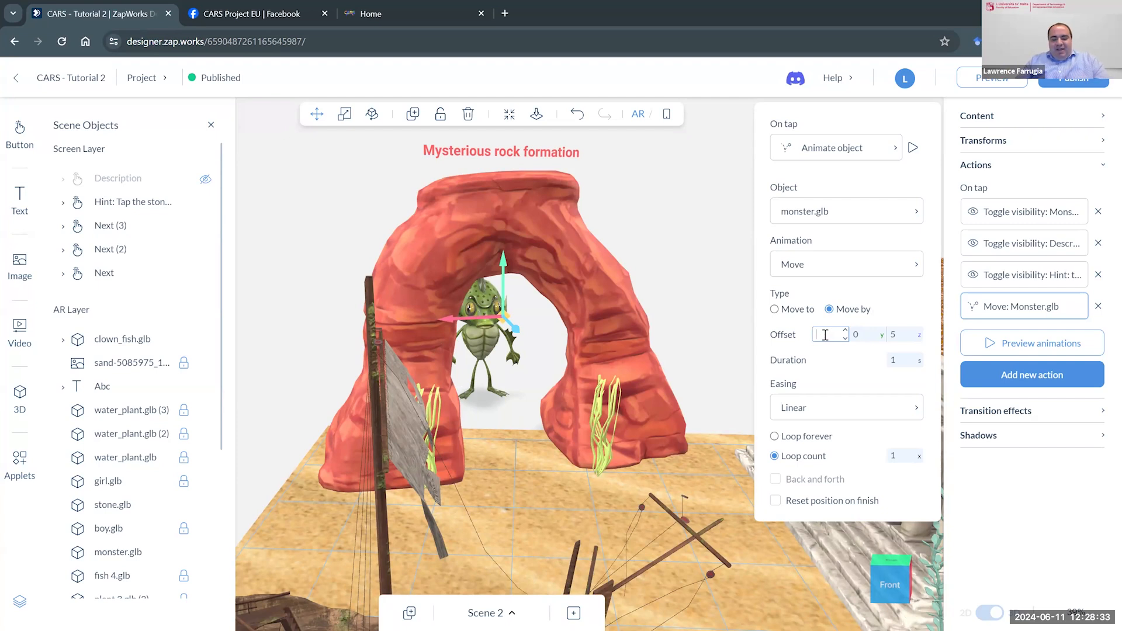
text(-)
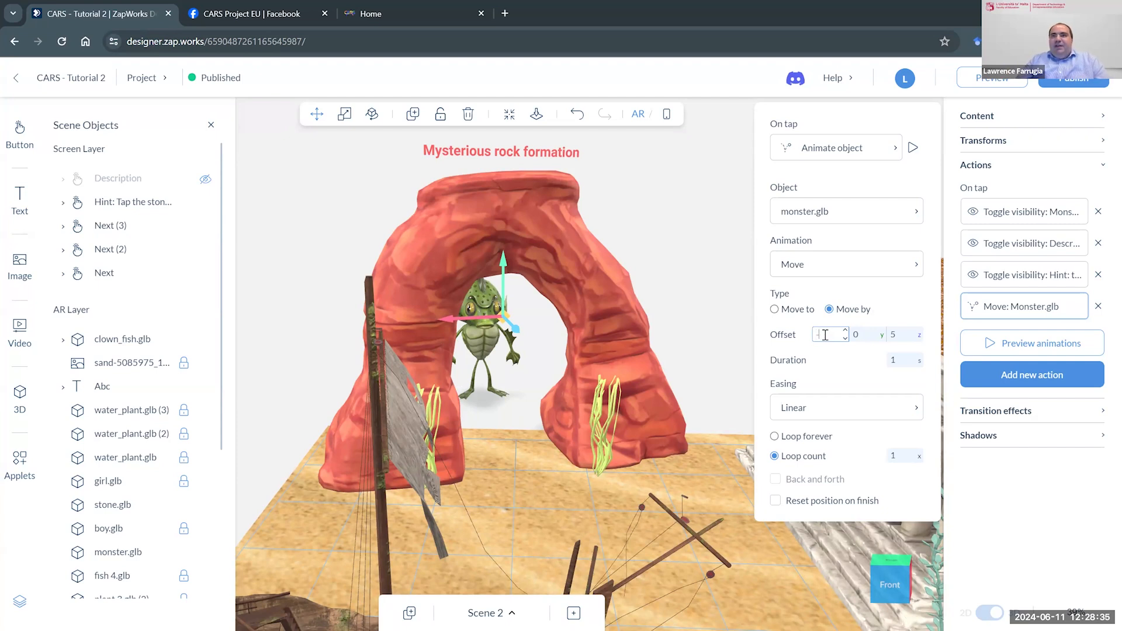
text(1)
click(913, 148)
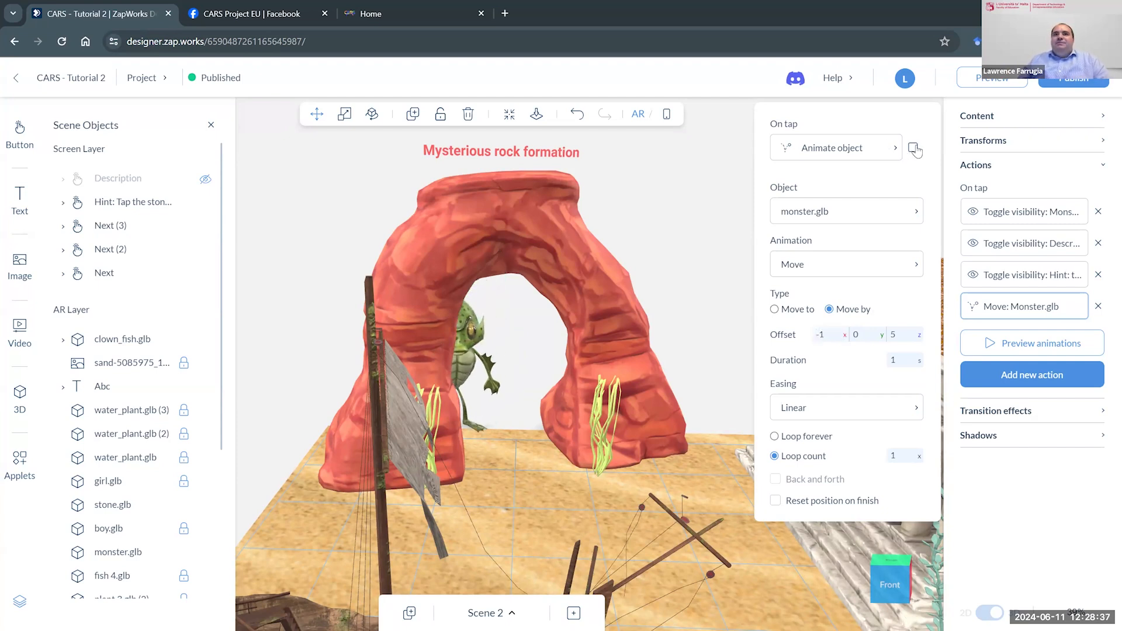
- Set the x offset of the monster's move to 1 and preview the animation several times
click(800, 334)
text(1)
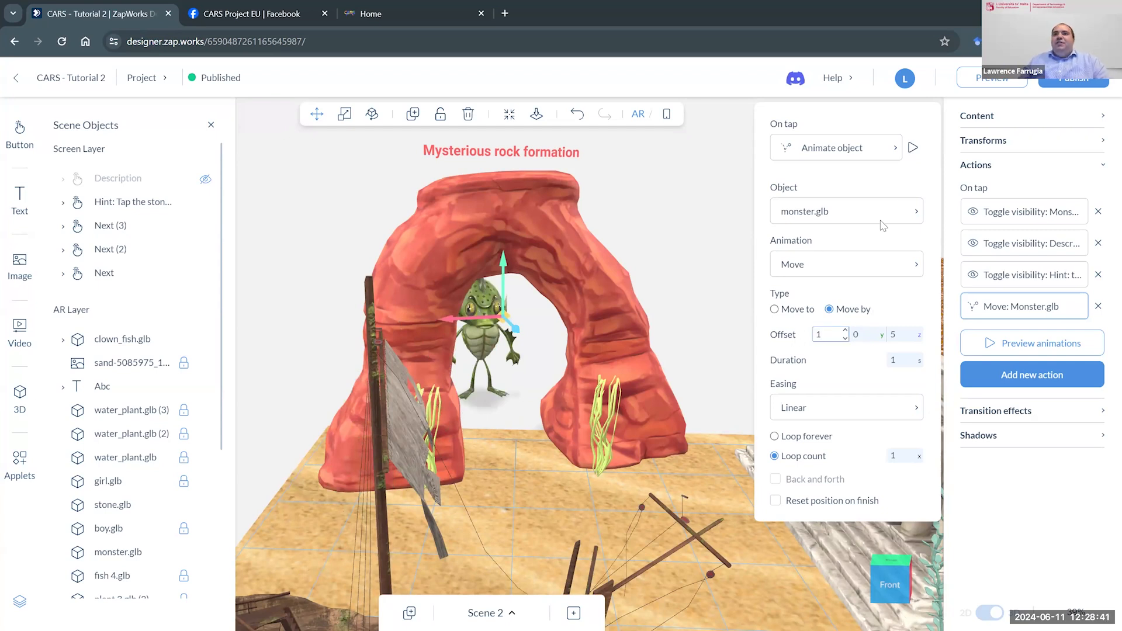
click(913, 147)
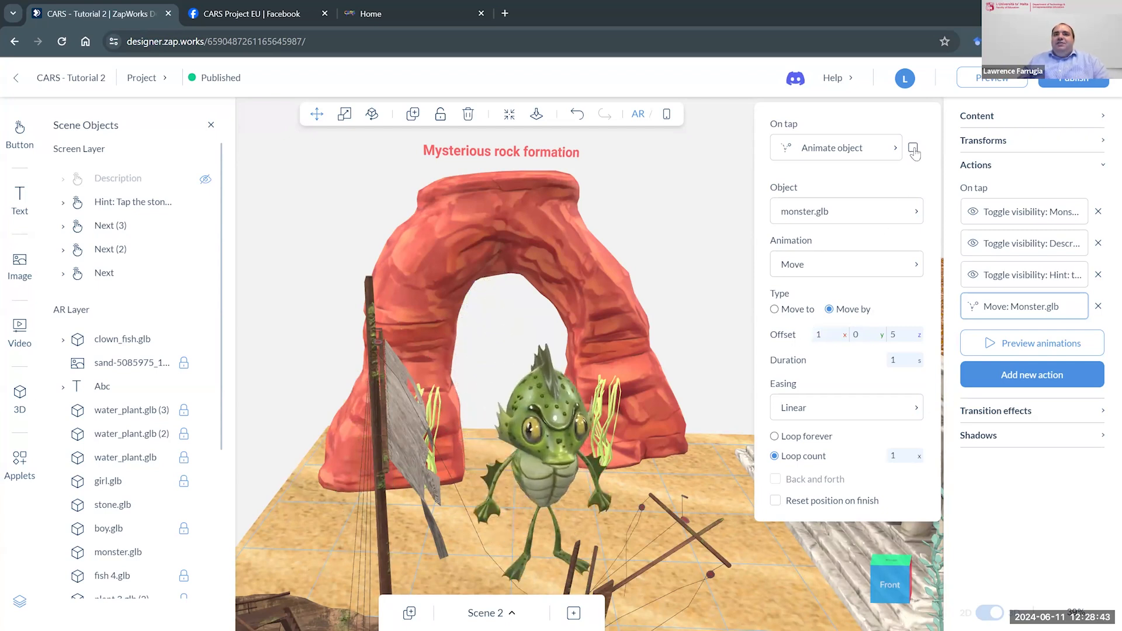
click(912, 148)
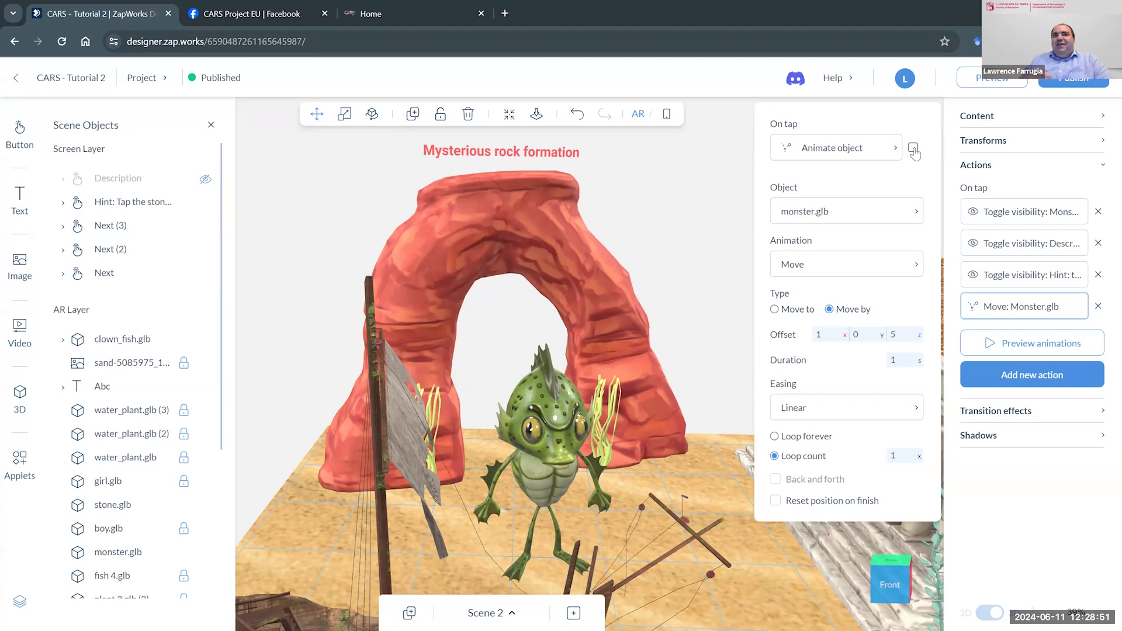
click(913, 149)
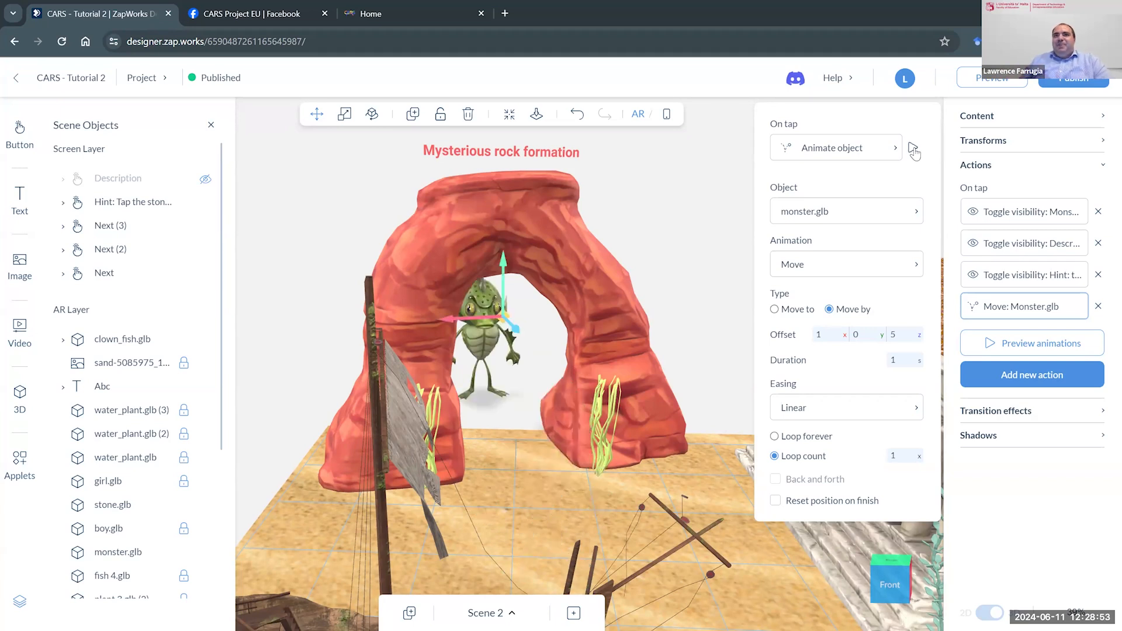
click(913, 148)
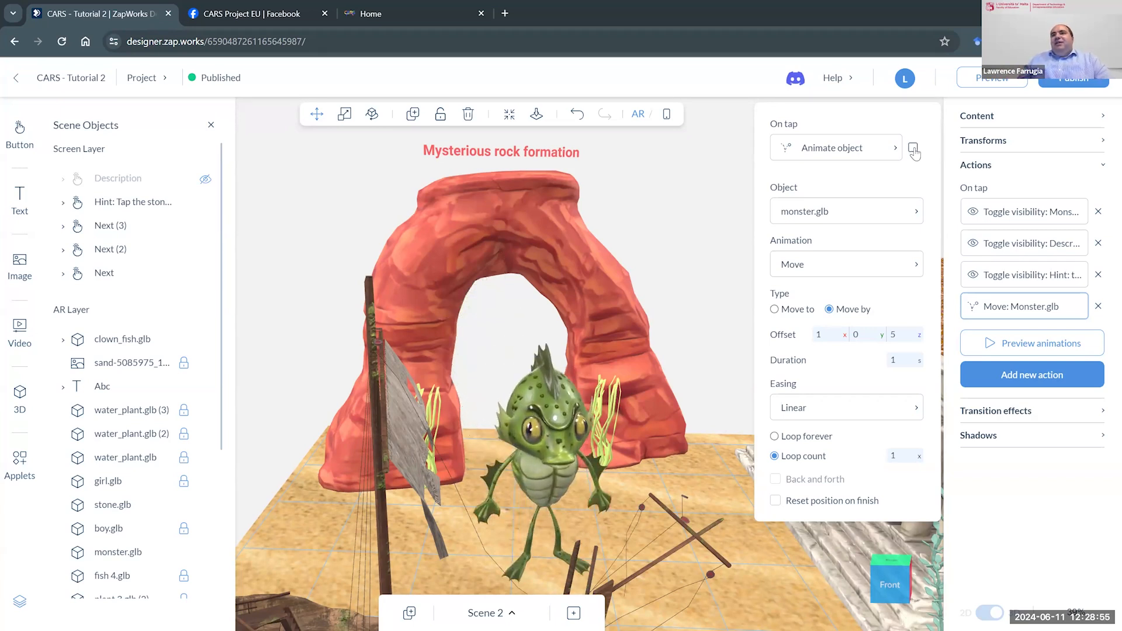
click(913, 149)
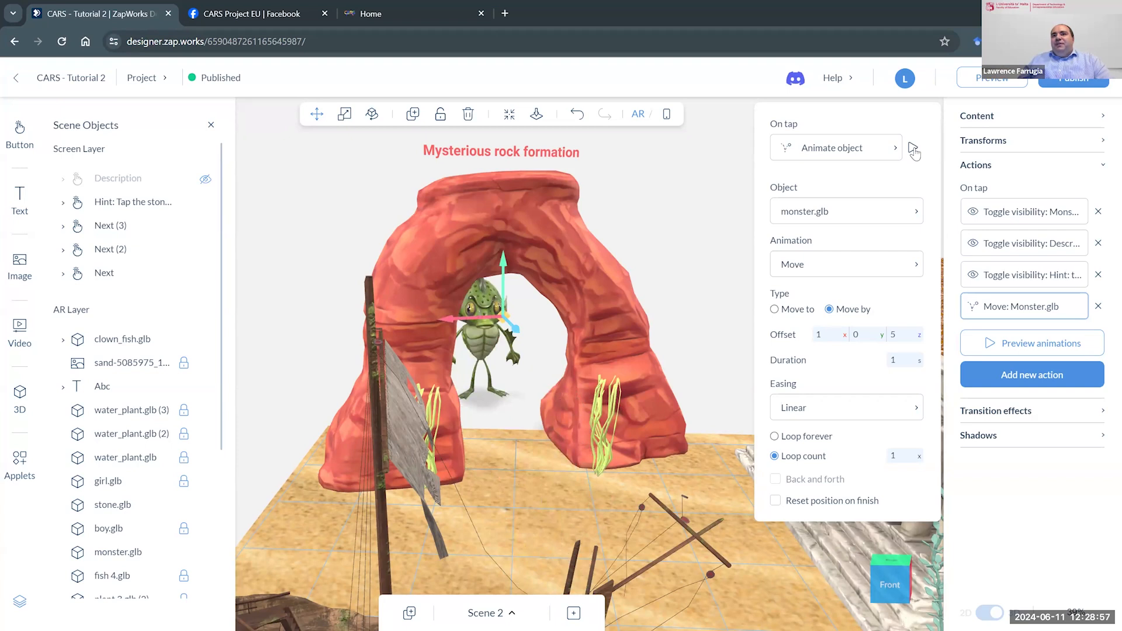
click(913, 149)
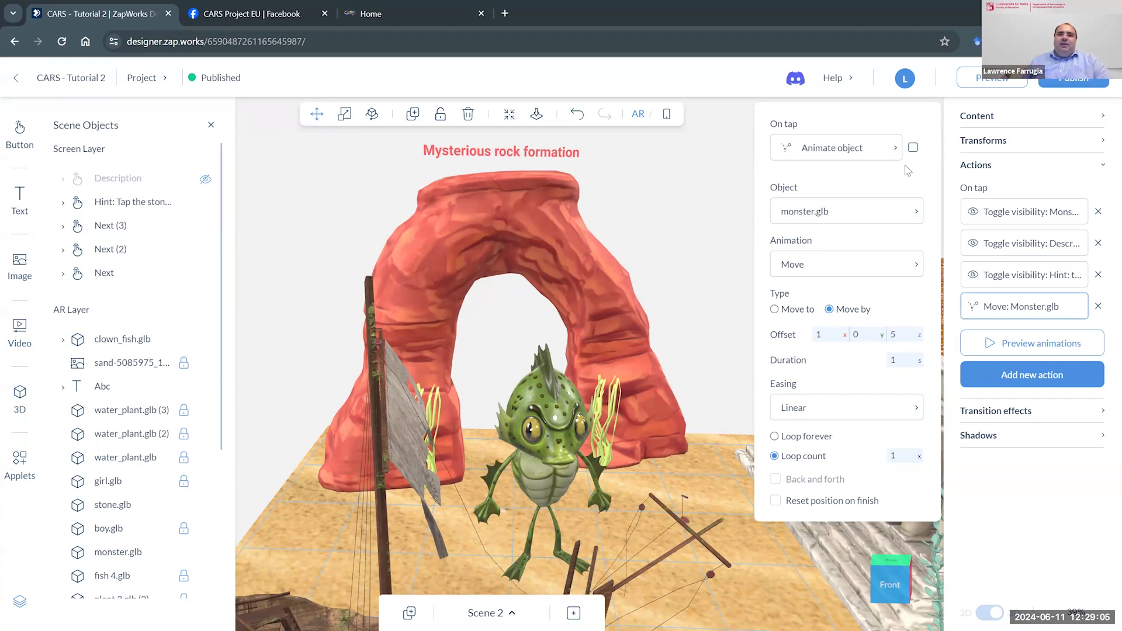
- Try a duration of 5 seconds for the monster's move and preview the slower animation
click(900, 363)
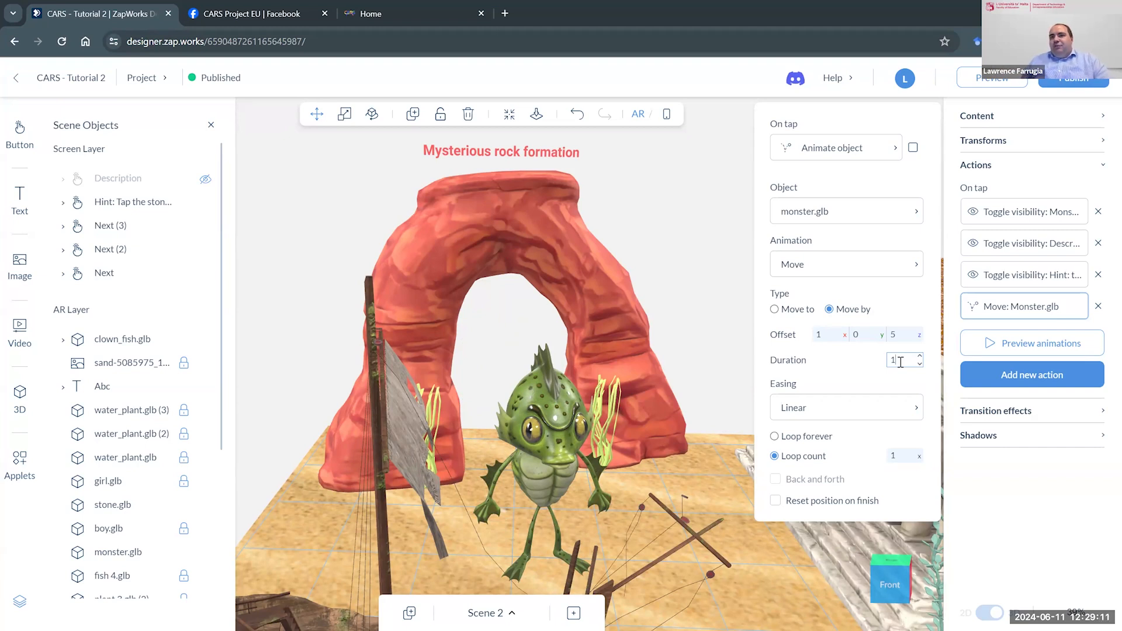
key(BackSpace)
text(5)
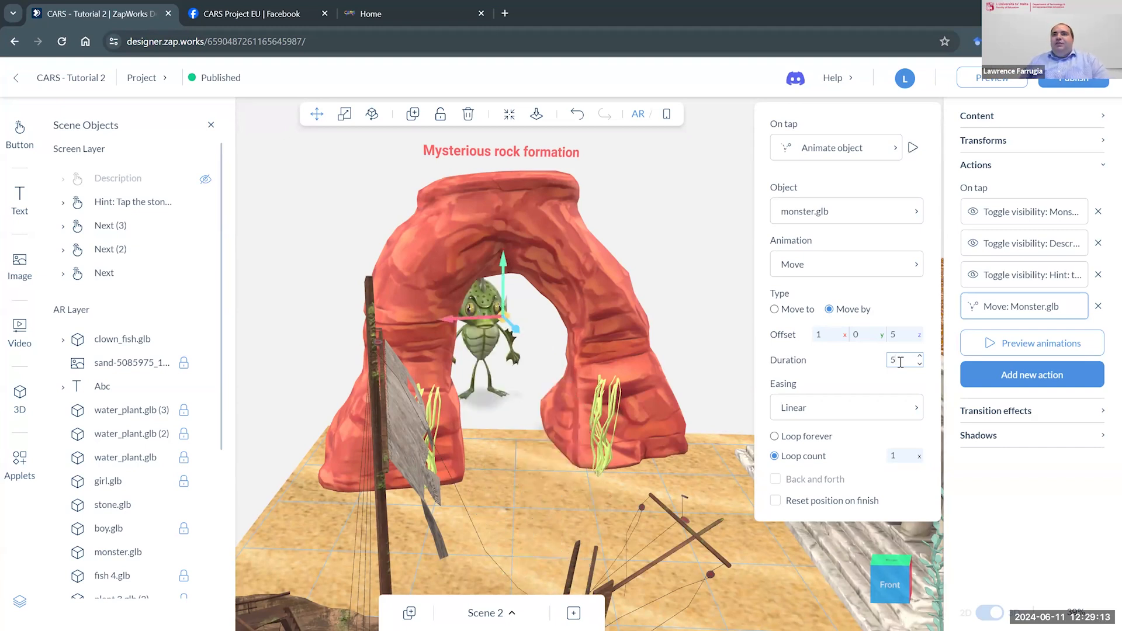
click(913, 149)
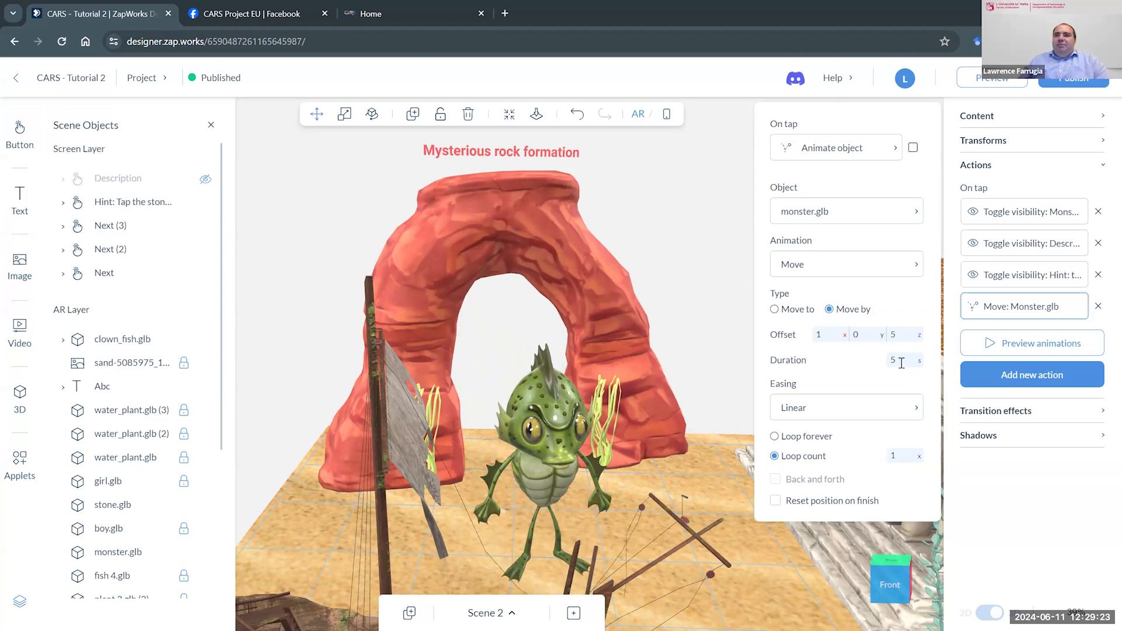
- Set the move's duration to 3 seconds and preview the monster's animation with Linear easing
drag(901, 363, 886, 361)
text(3)
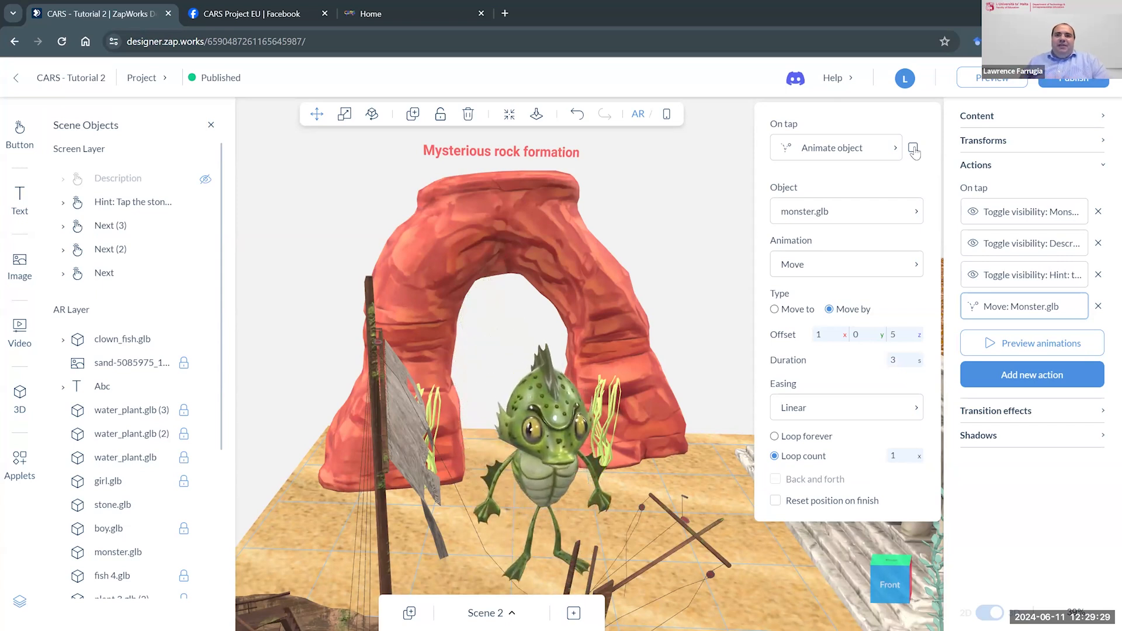
click(879, 411)
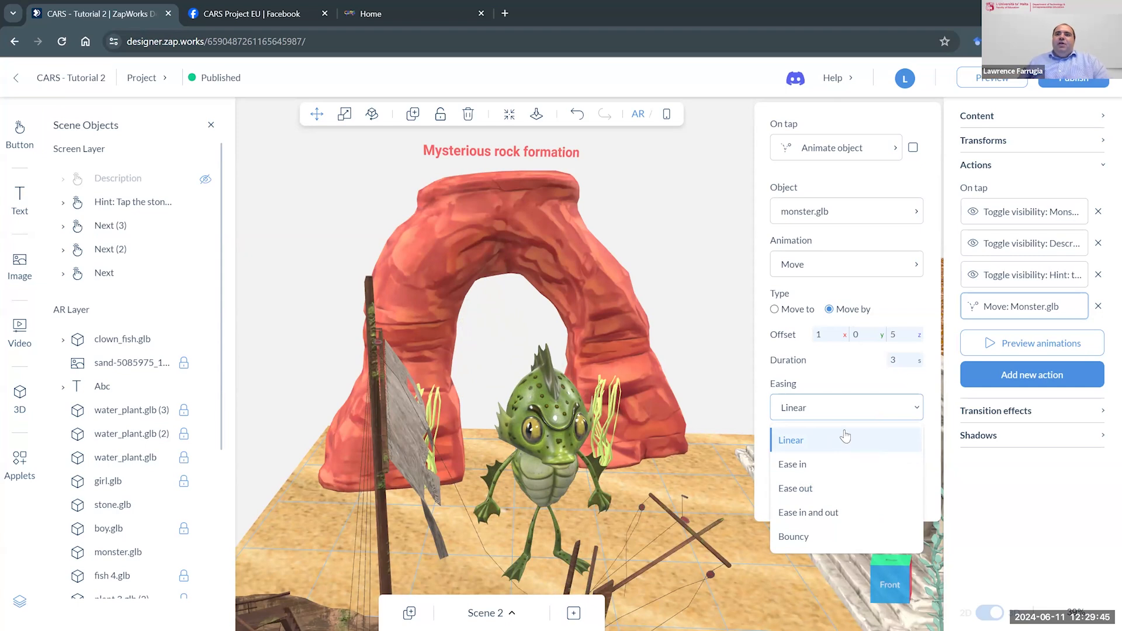
click(843, 437)
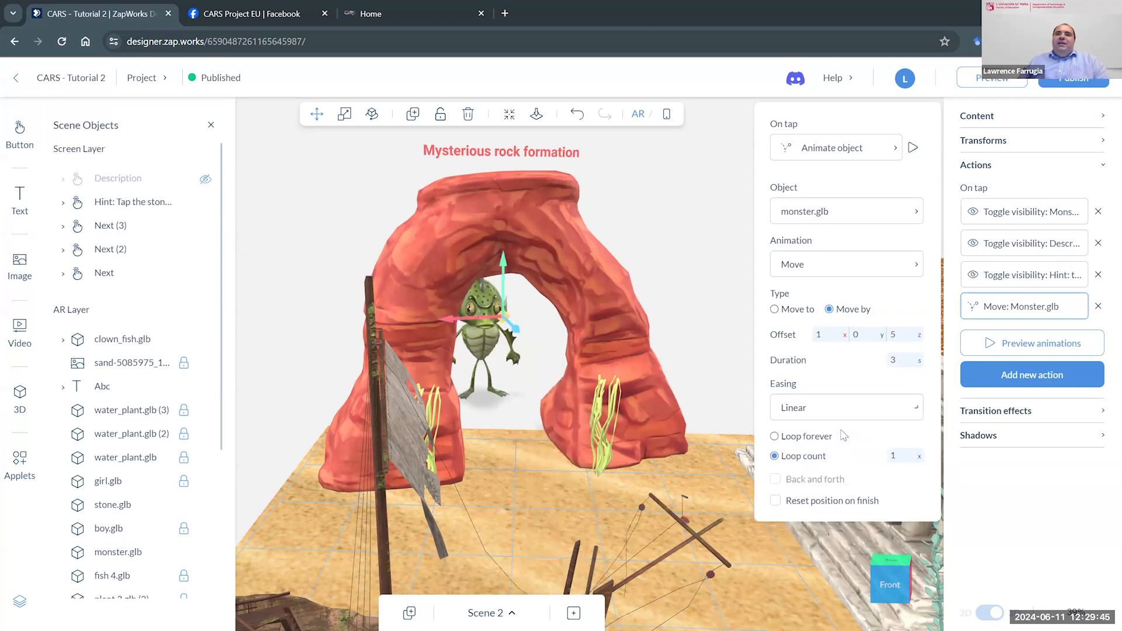
click(912, 149)
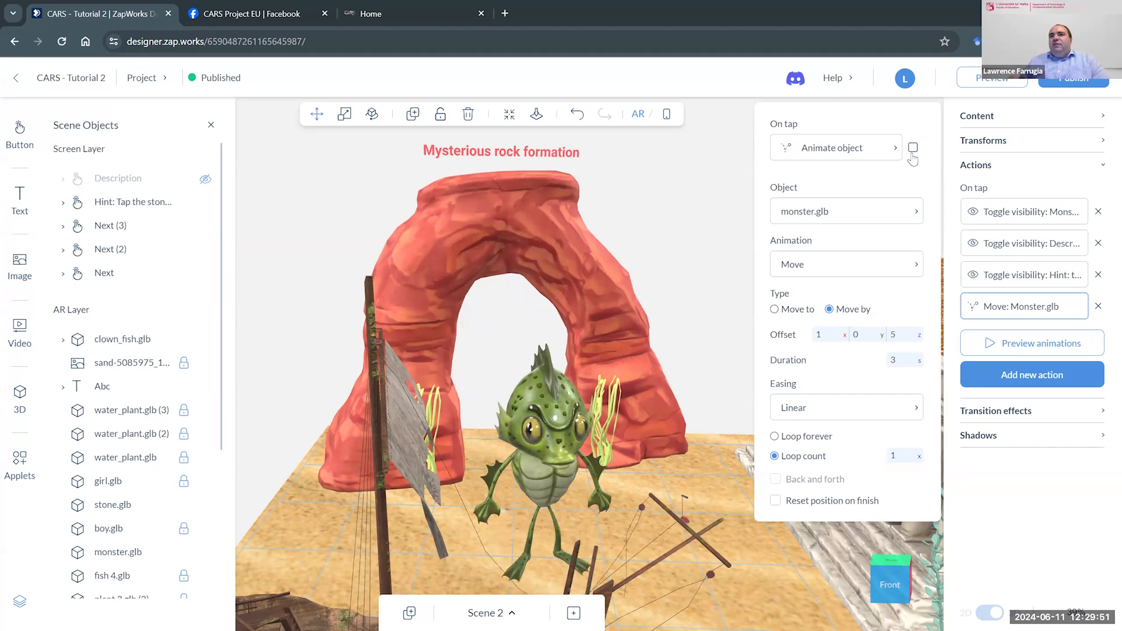
- Try the Ease in and Ease out easings on the monster's move and preview each one
click(874, 413)
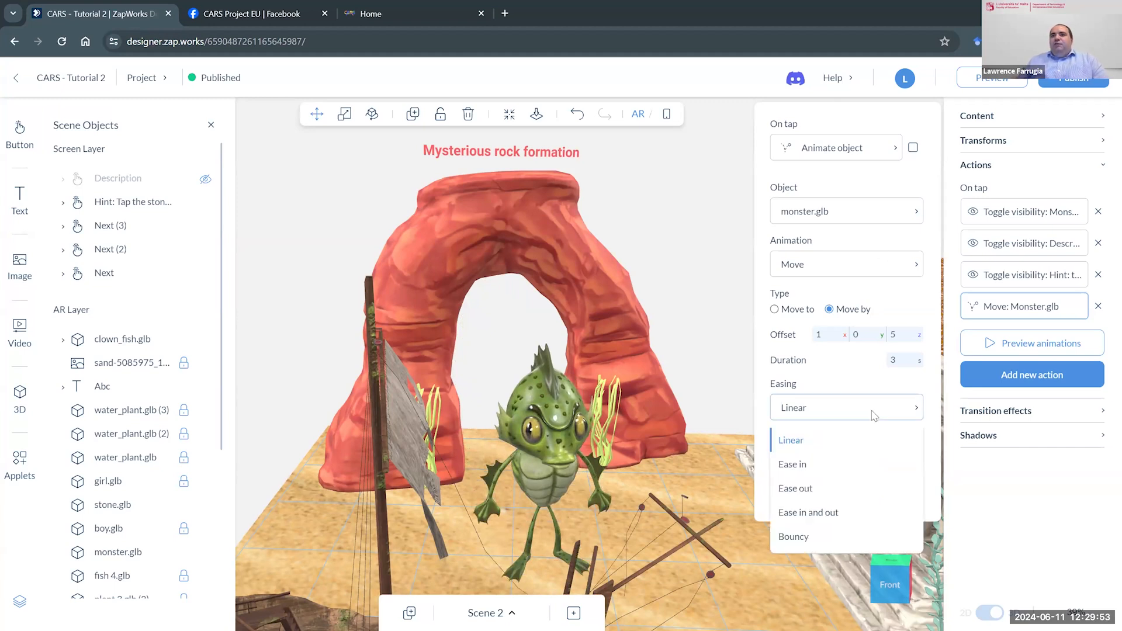
click(833, 464)
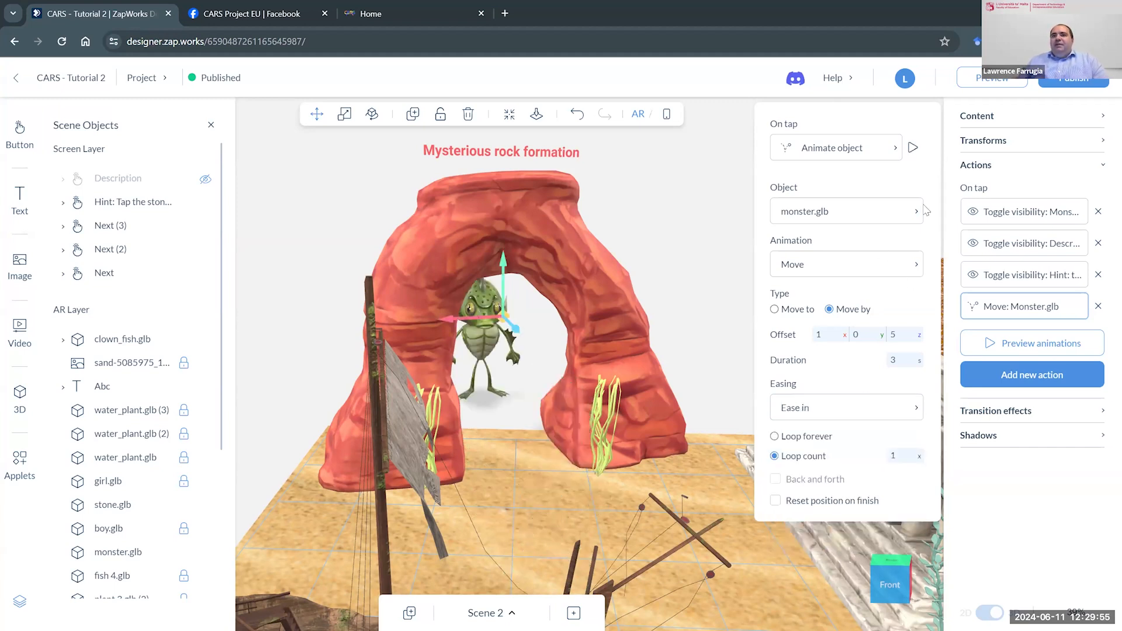
click(914, 149)
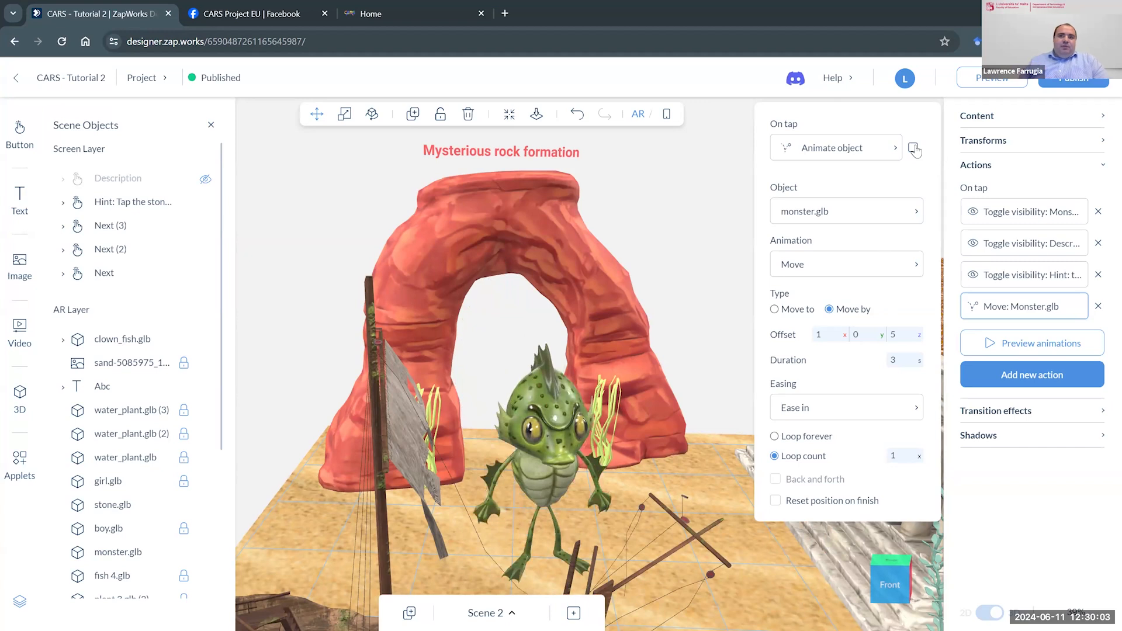
click(849, 409)
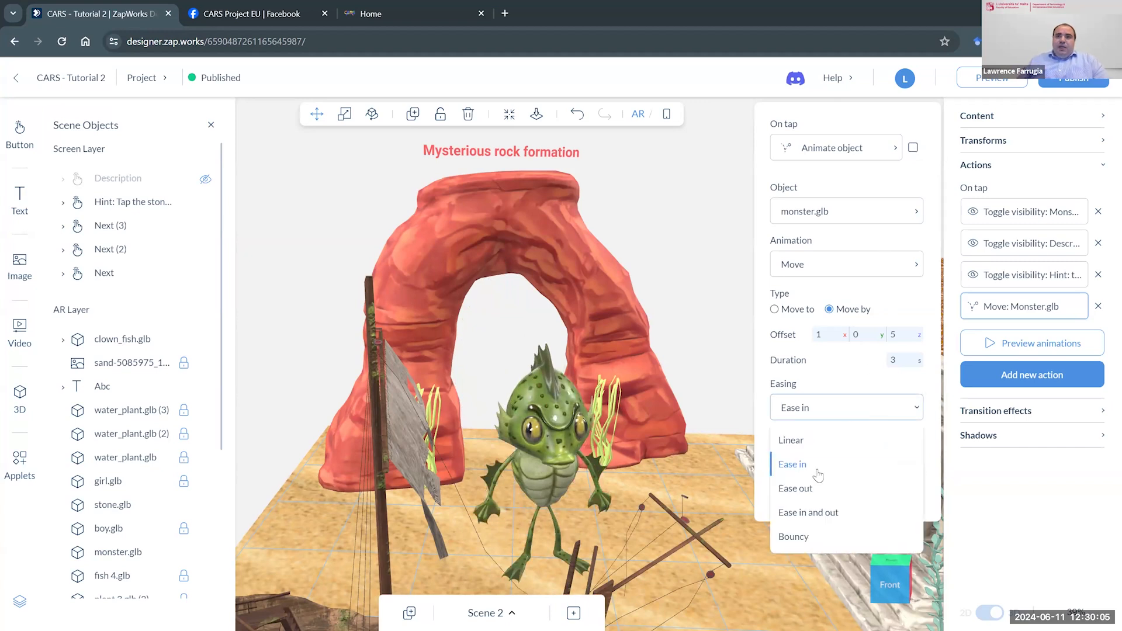
click(811, 489)
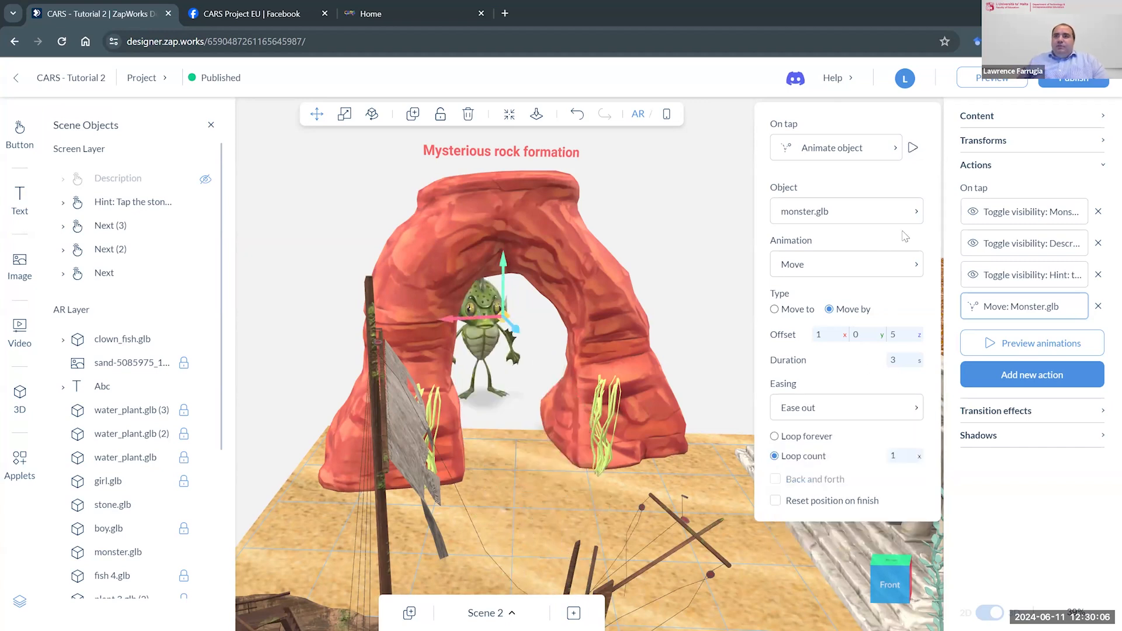
click(913, 148)
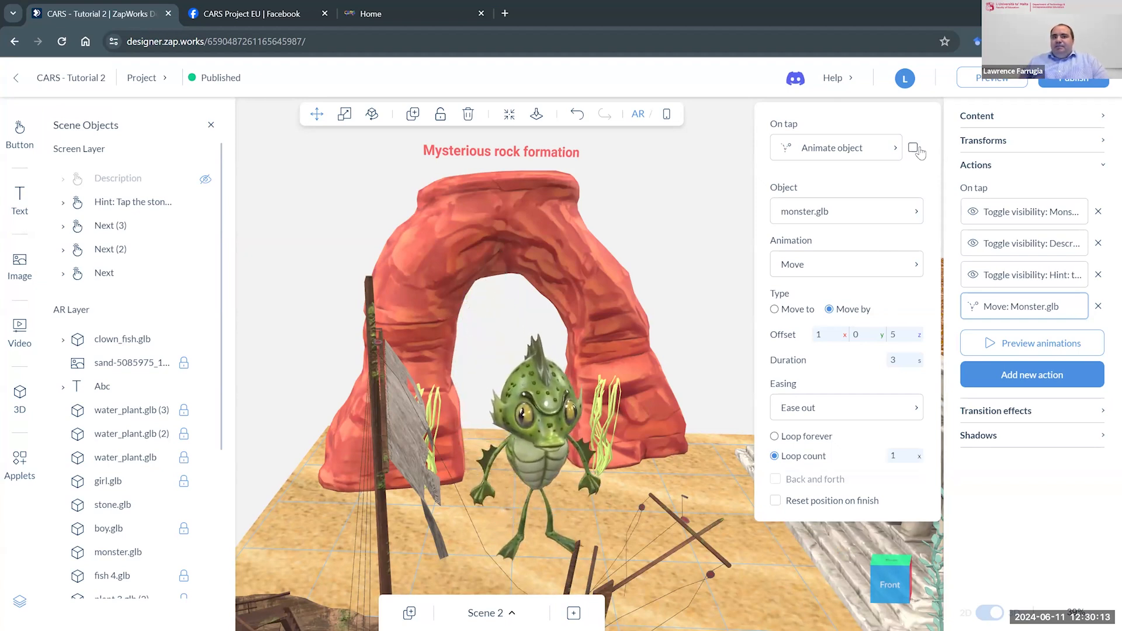
- Compare the Ease in and out easing with Bouncy by previewing the monster's move with each
click(828, 414)
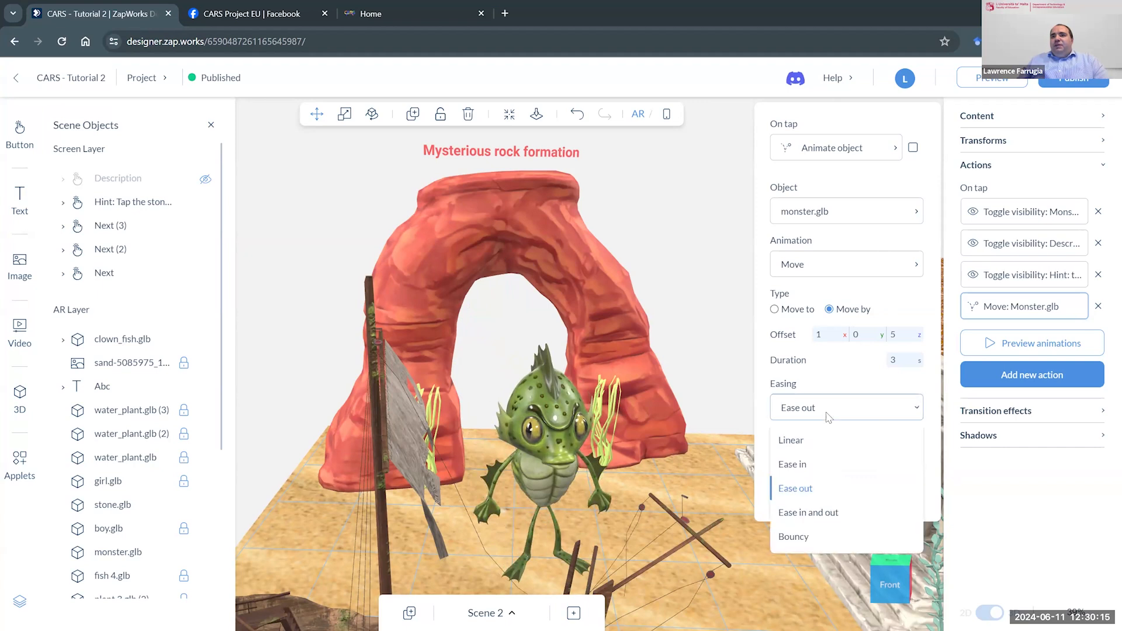
click(814, 513)
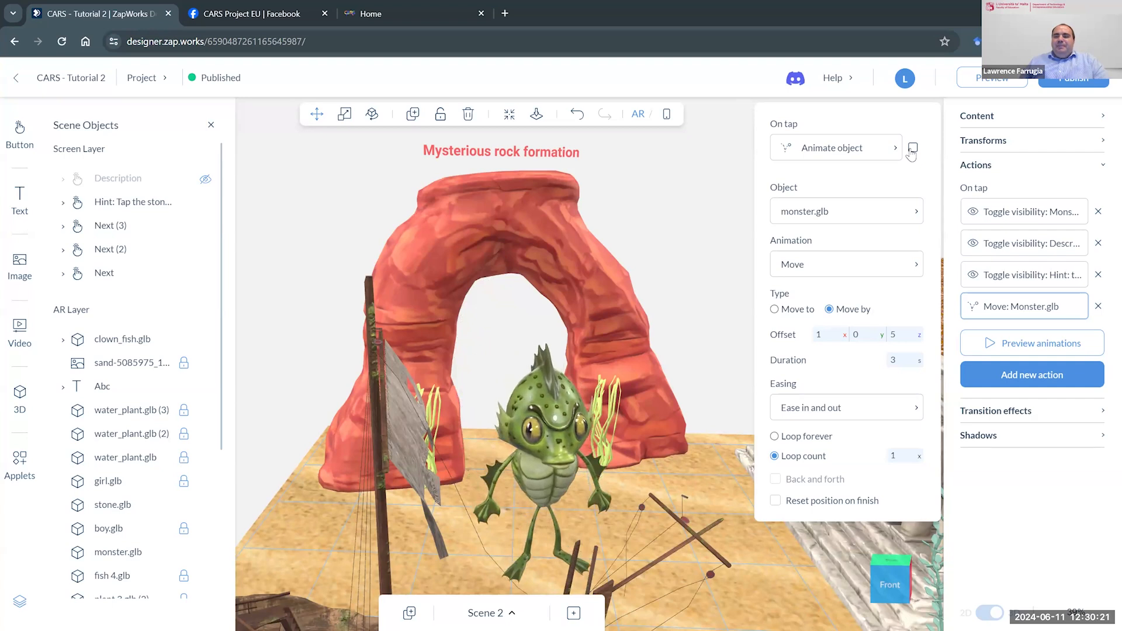
click(849, 408)
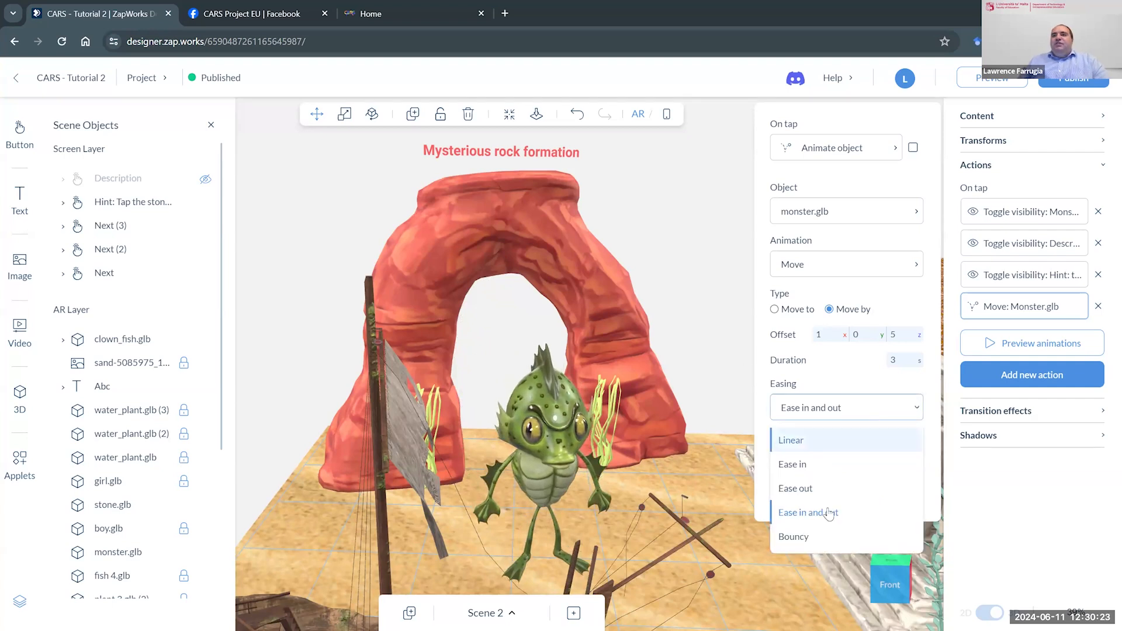
click(823, 536)
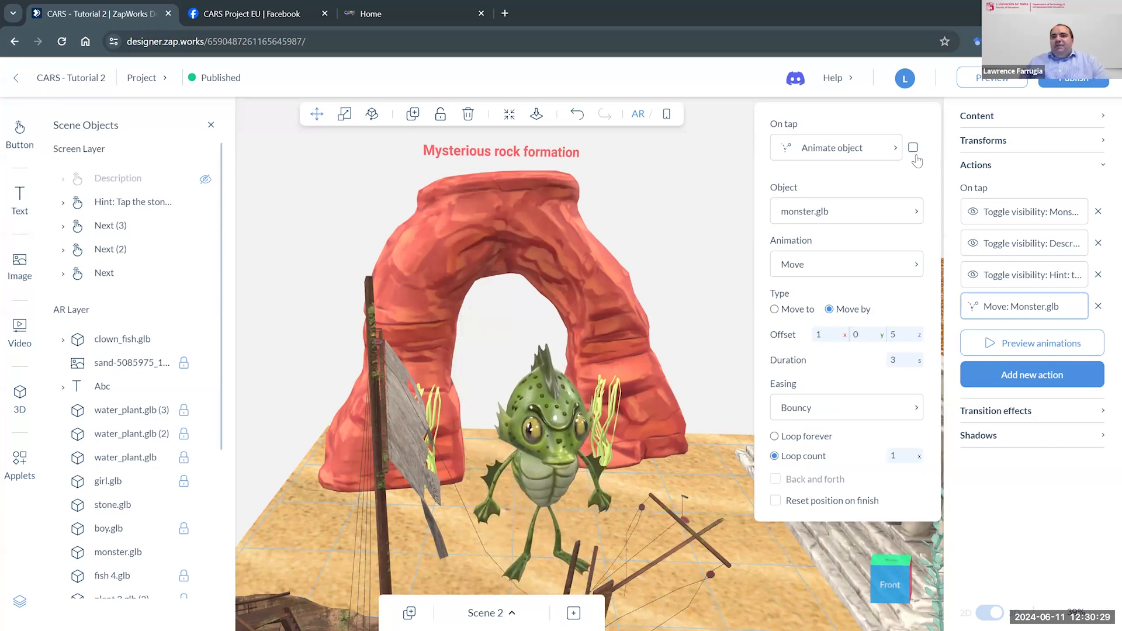
- Set the move's easing to Ease in and out, preview the animation, and close the action's settings
click(826, 412)
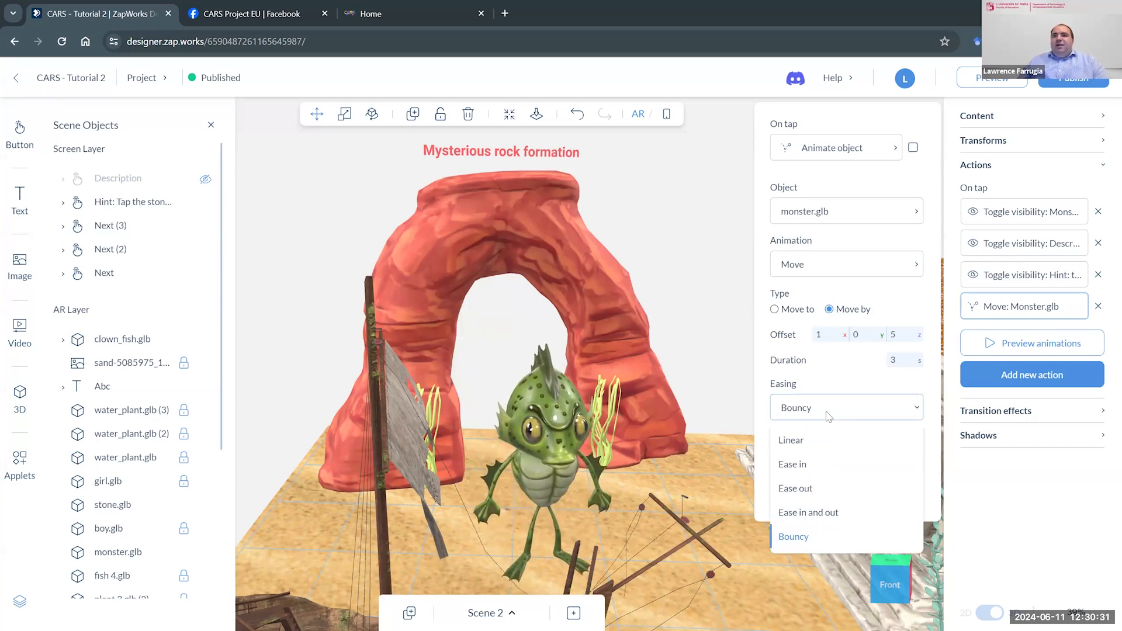
click(833, 512)
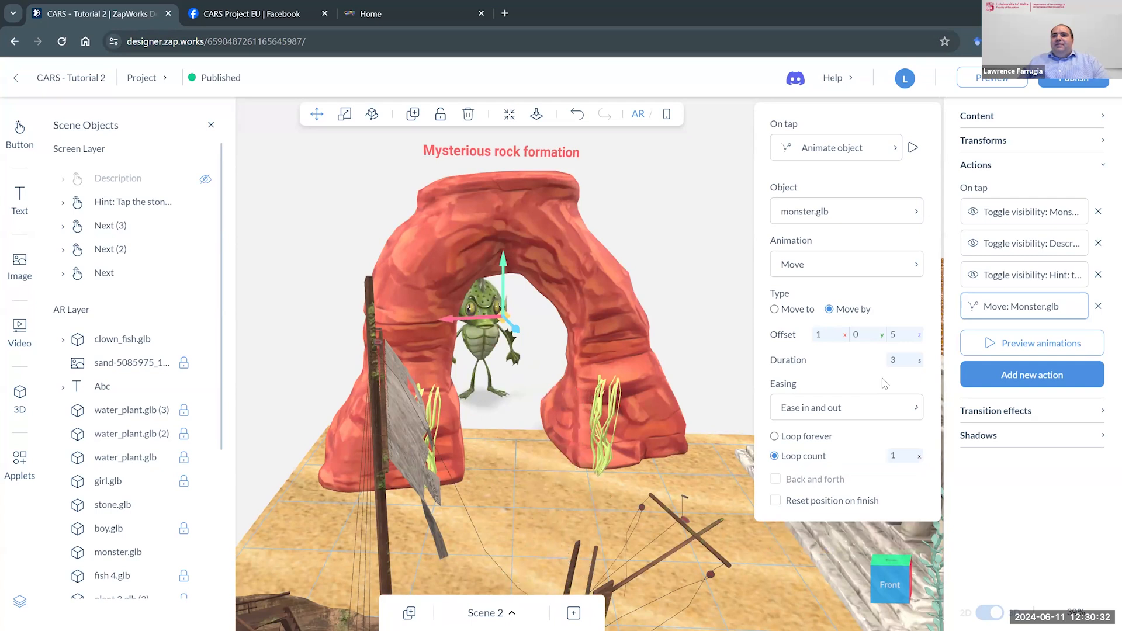
click(912, 148)
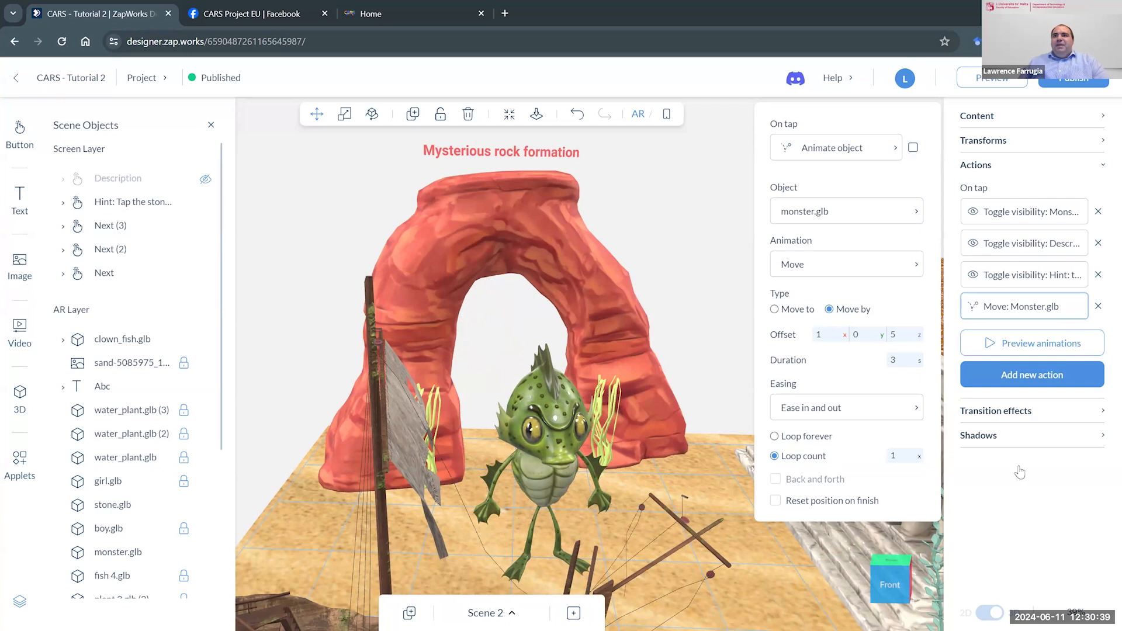
click(1025, 531)
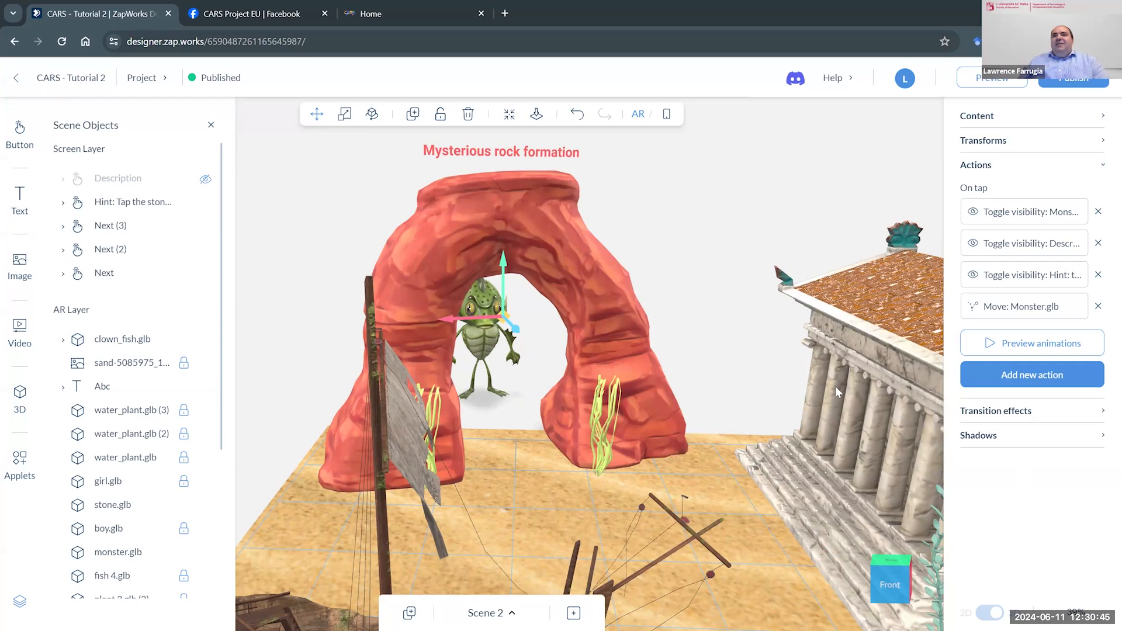
scroll(780, 402, down, 6)
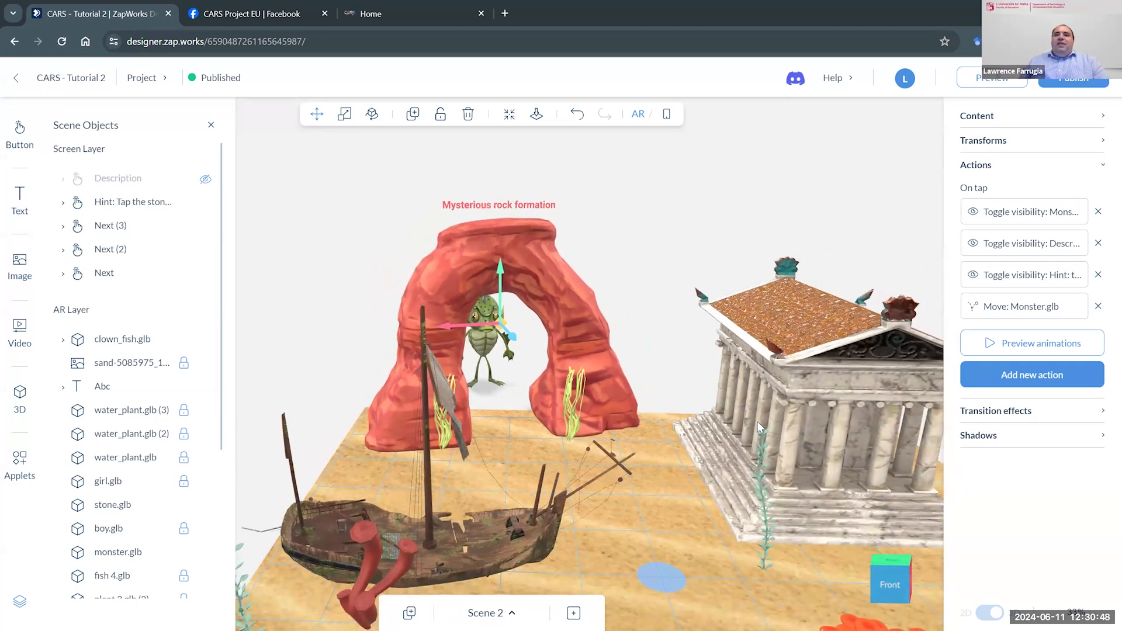
- Add a new on-tap Animate object action to the rock arch, with fish 4.glb as the animated object
click(676, 437)
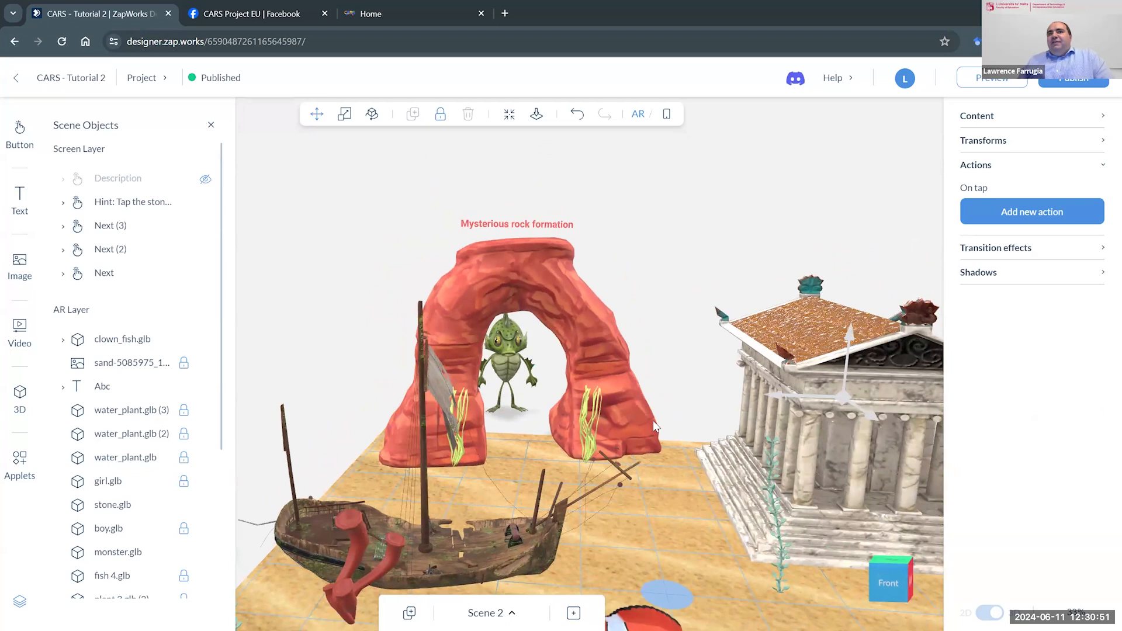
click(618, 398)
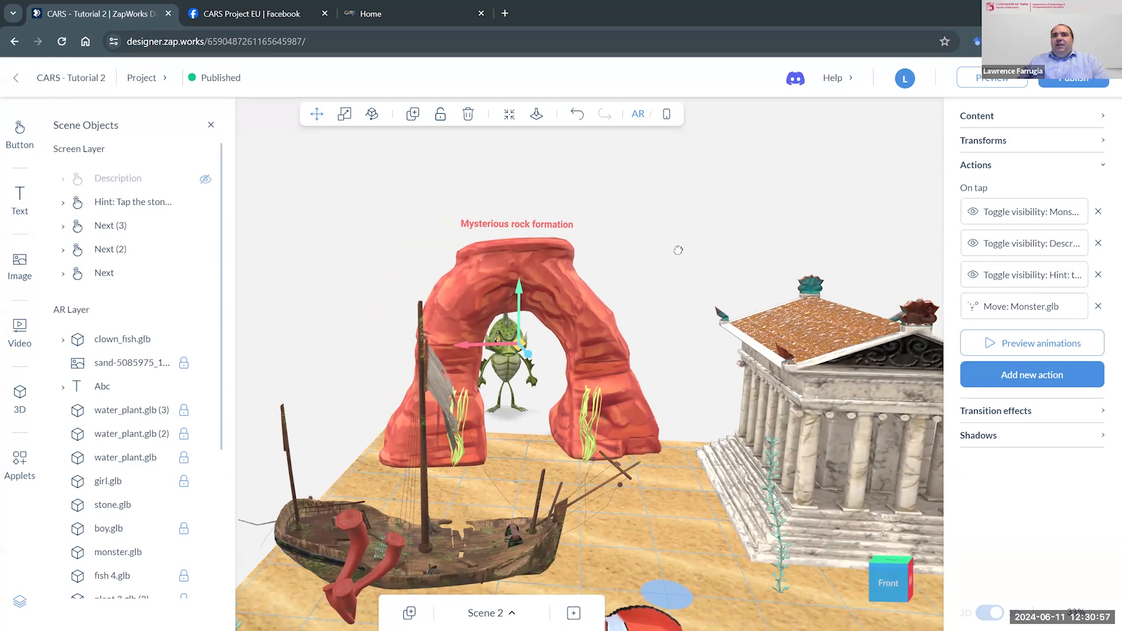
right_drag(678, 250, 709, 126)
scroll(707, 248, up, 1)
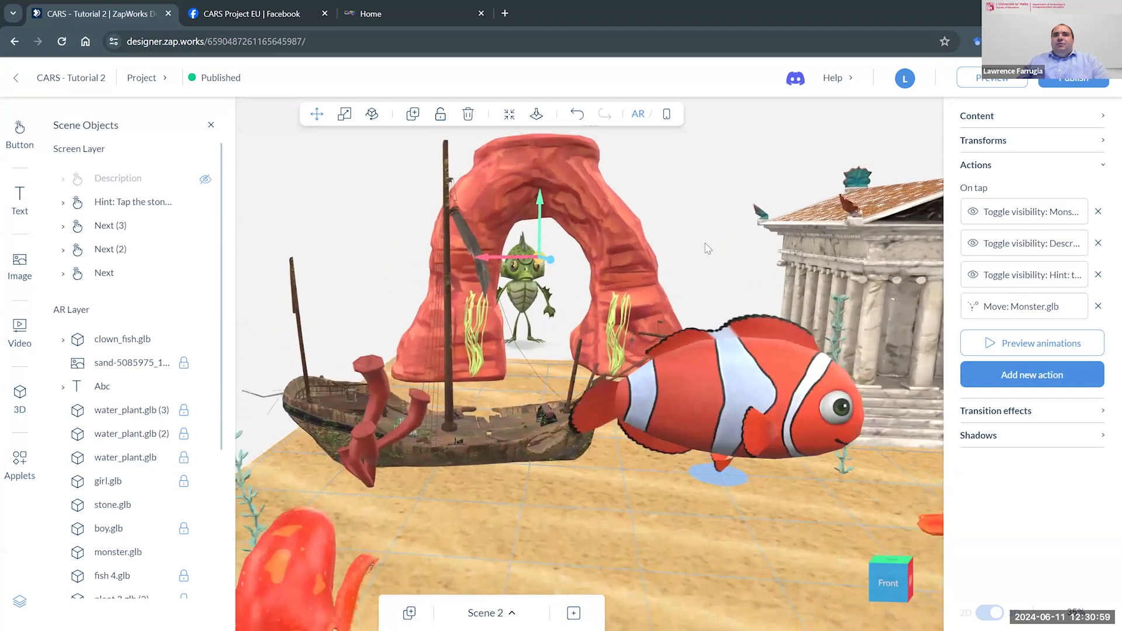
scroll(708, 249, down, 2)
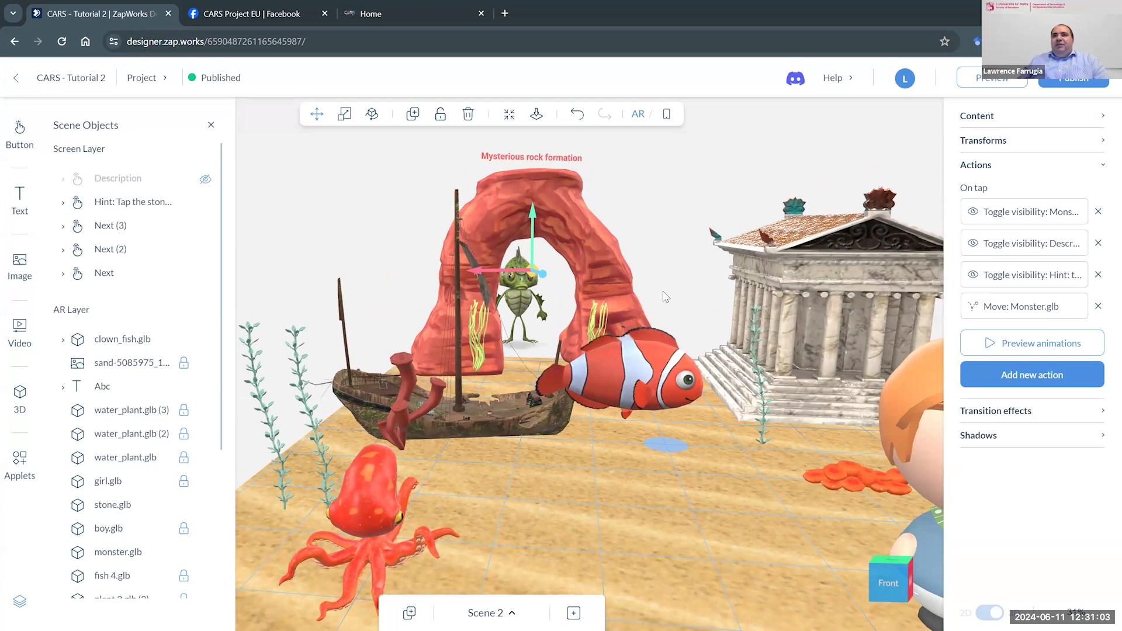
click(1026, 375)
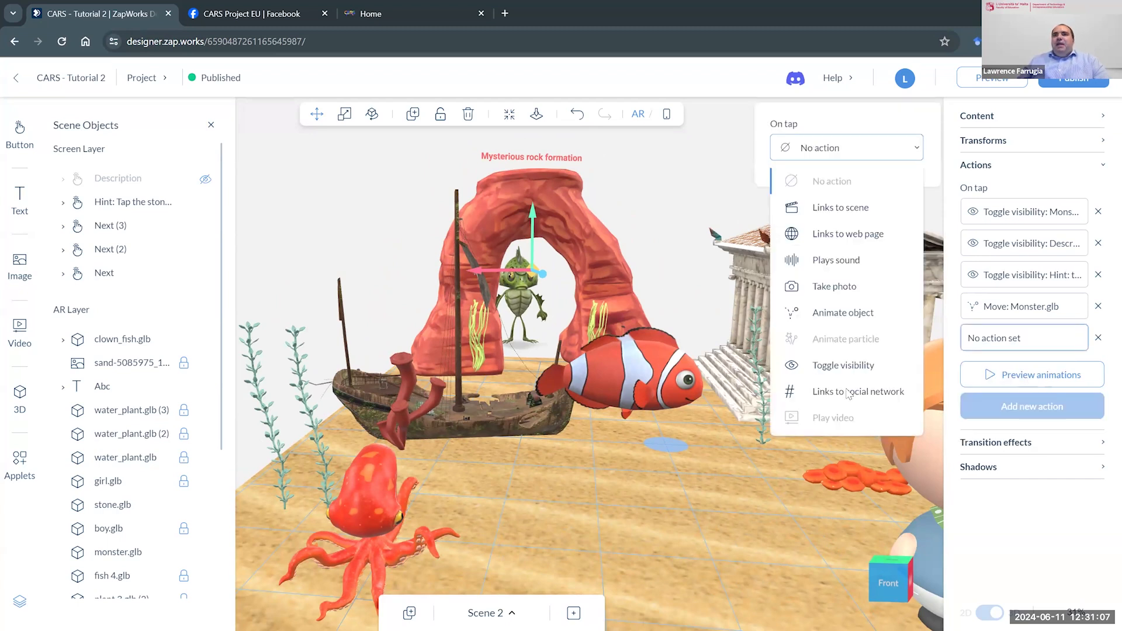
click(840, 315)
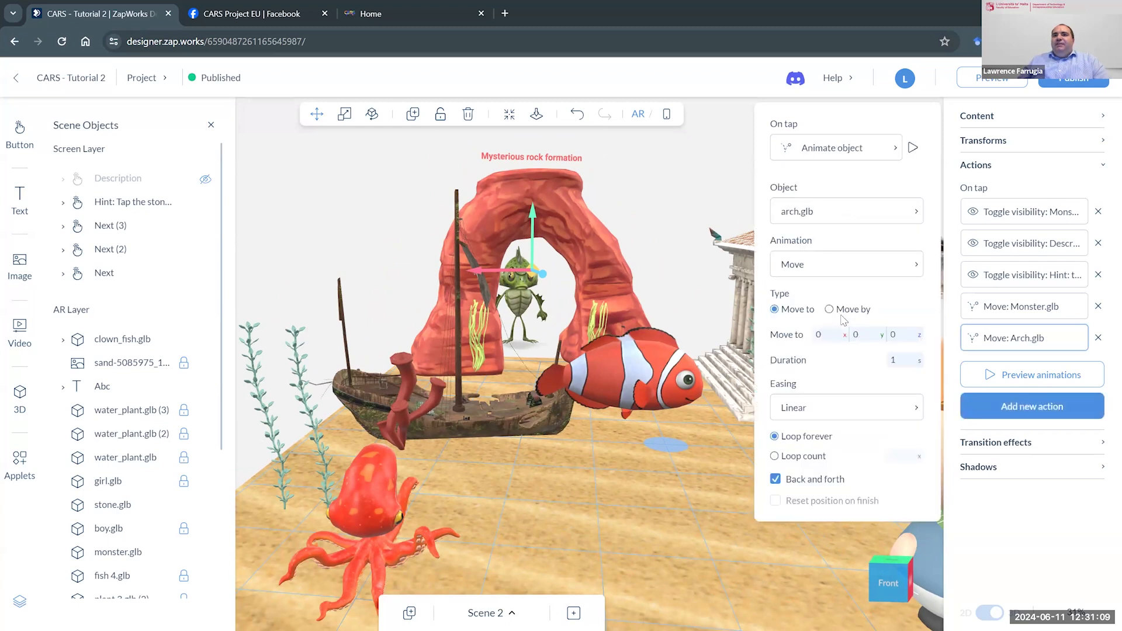
click(824, 217)
scroll(825, 435, down, 2)
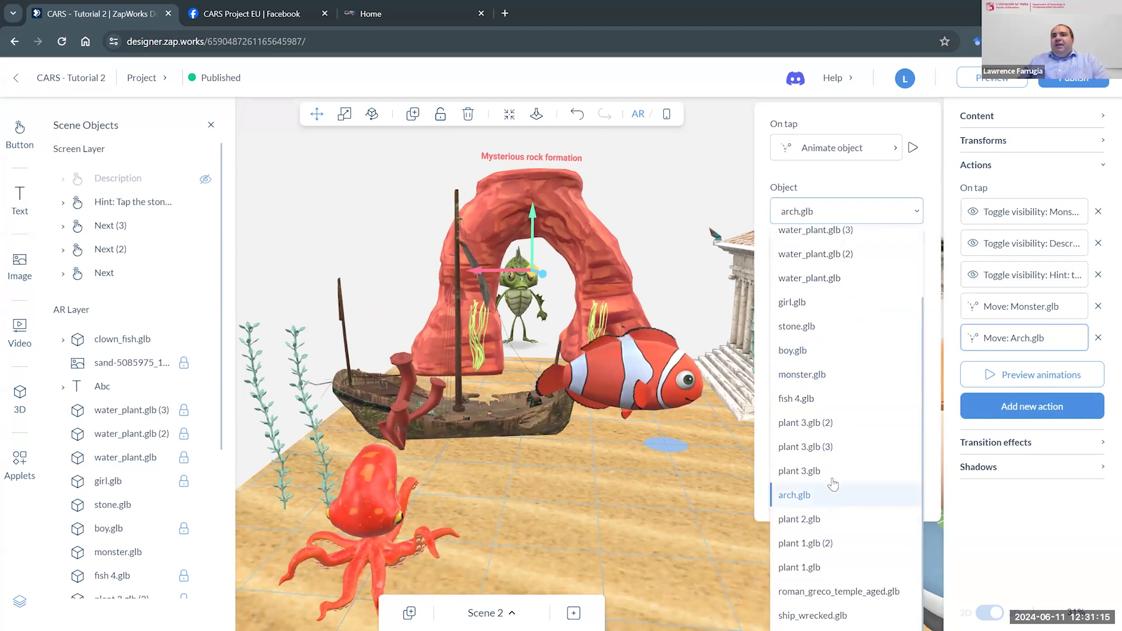
scroll(832, 460, up, 3)
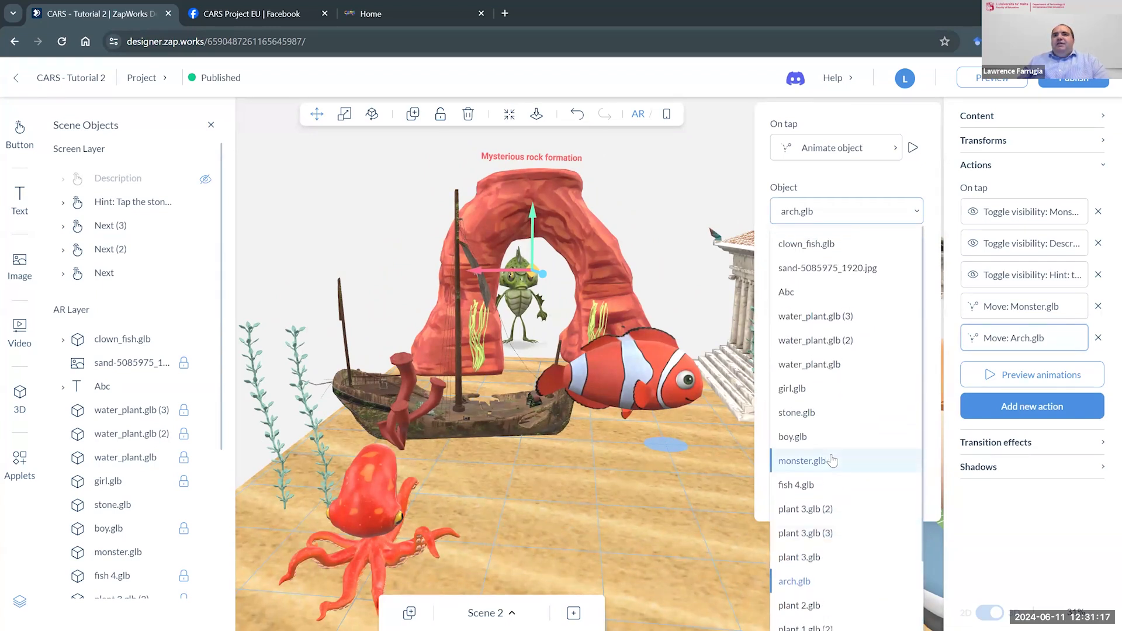
click(848, 485)
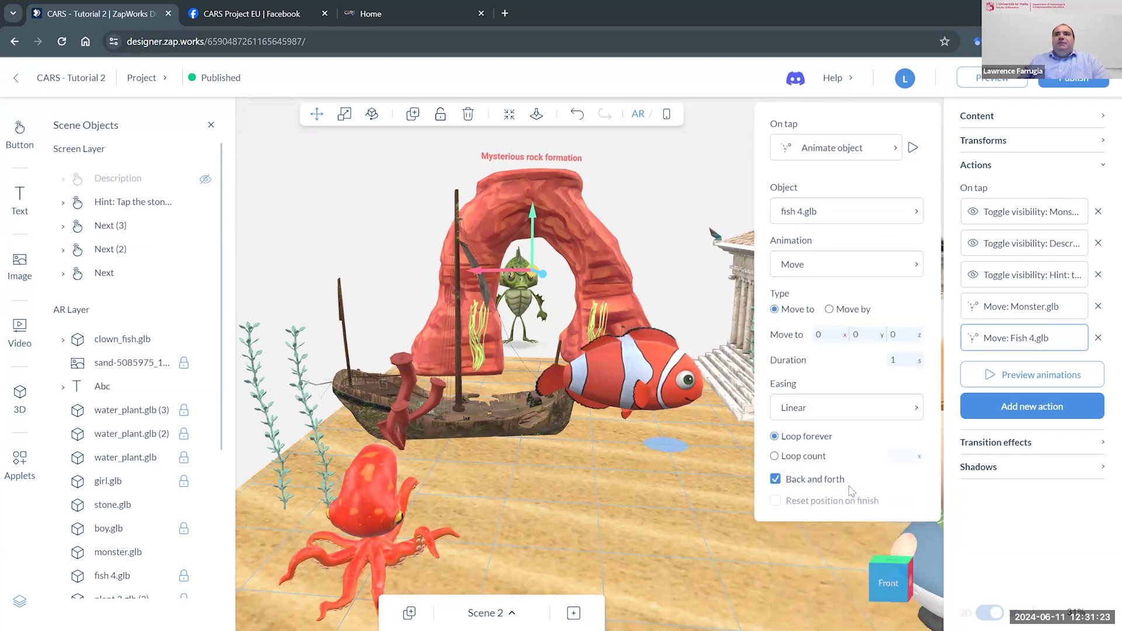
- Change the fish 4.glb animation to Spin and preview it around the Y axis
click(839, 261)
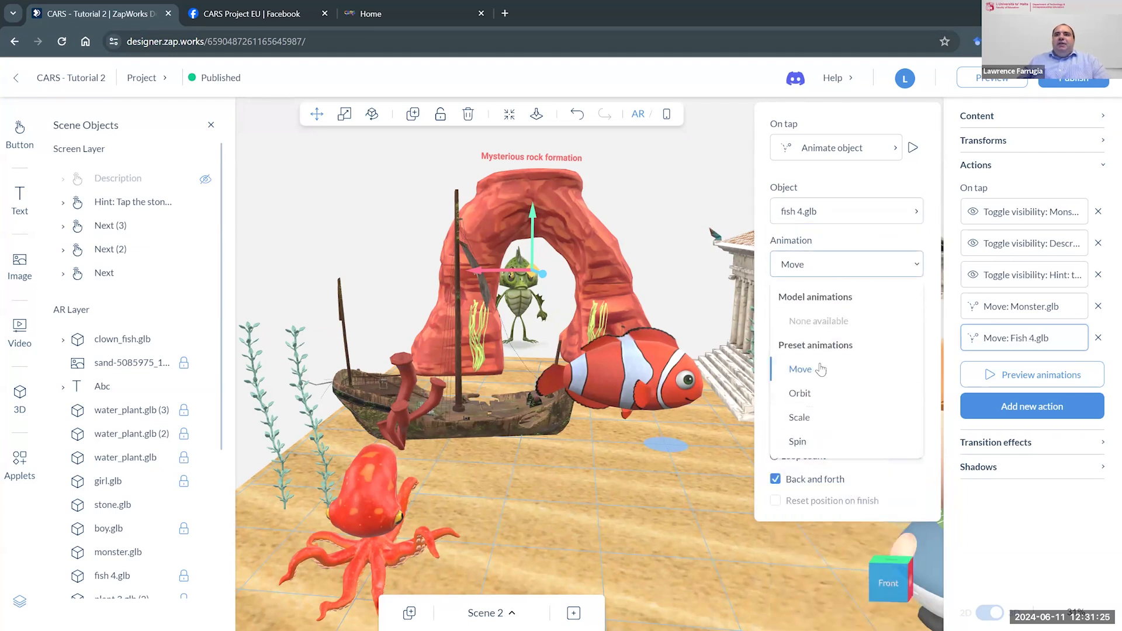
click(817, 443)
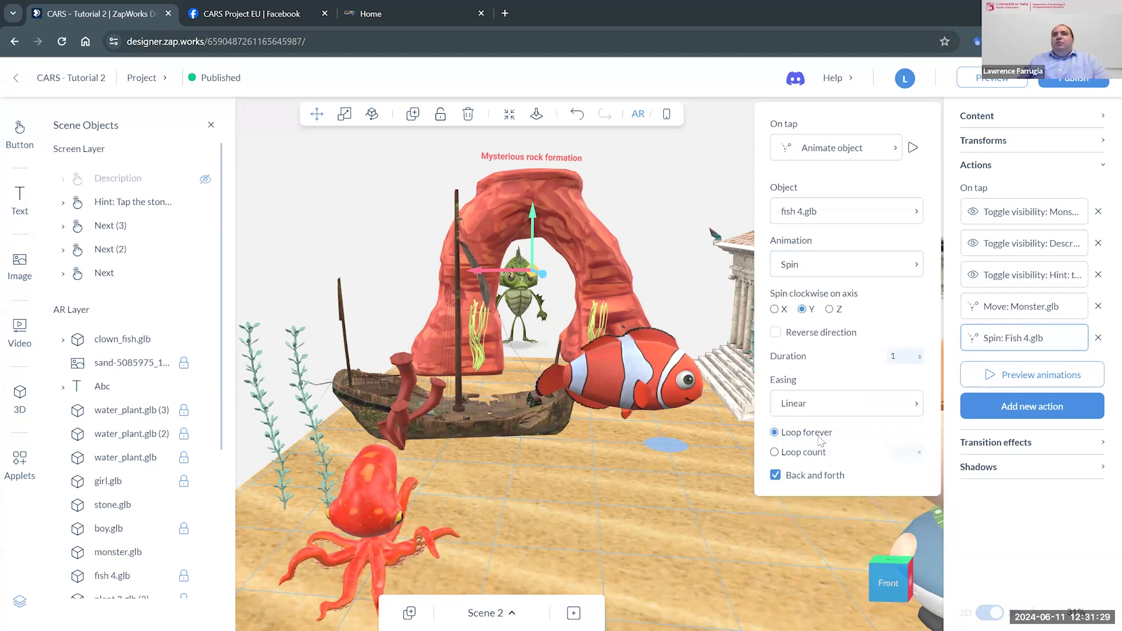
click(913, 148)
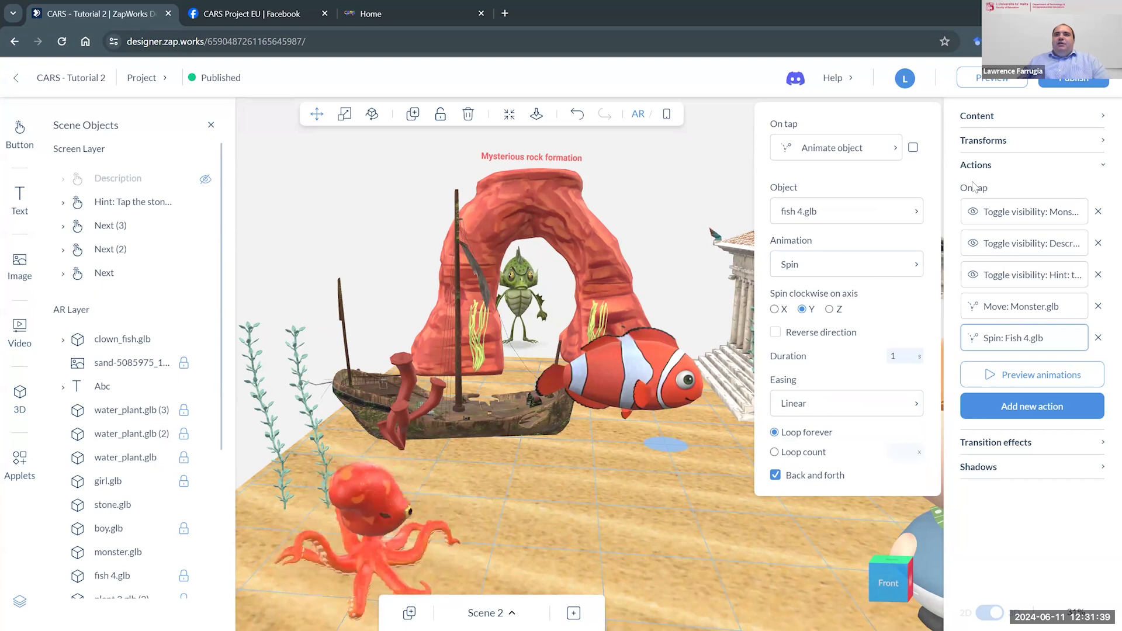
click(913, 148)
click(913, 147)
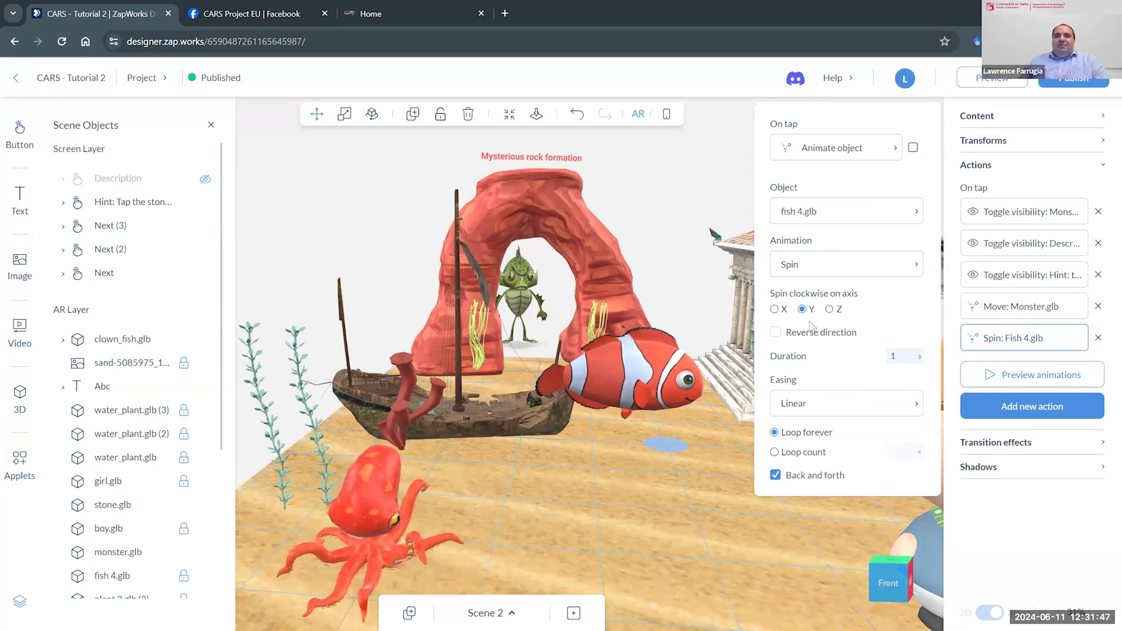
- Limit the spin to a loop count of 1 with a 3-second duration, and reverse its direction
click(776, 458)
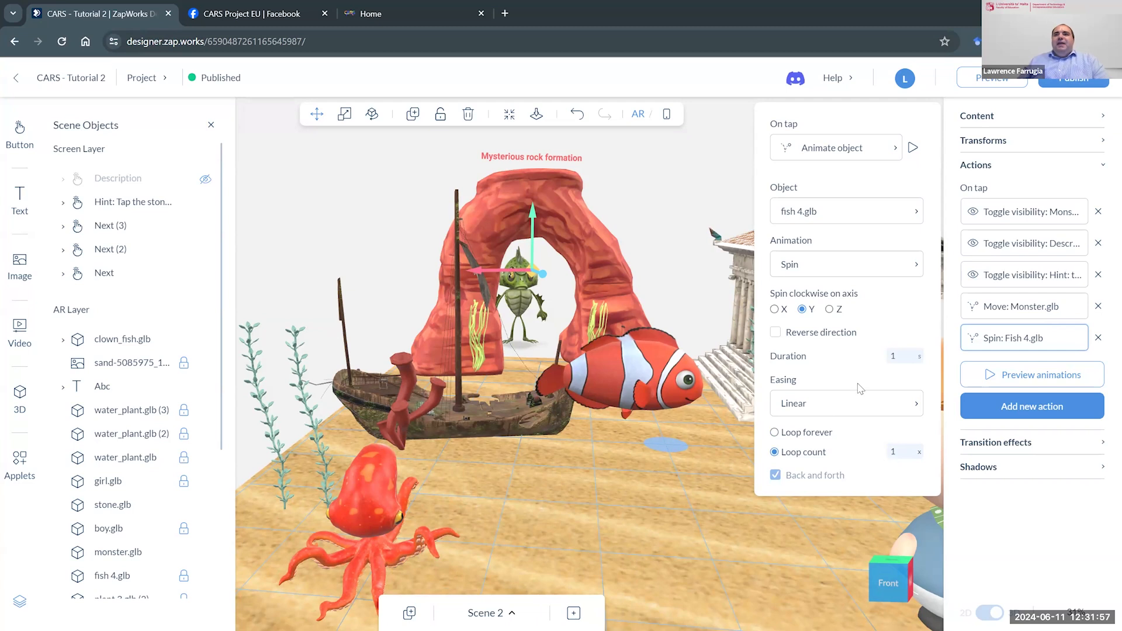
click(888, 357)
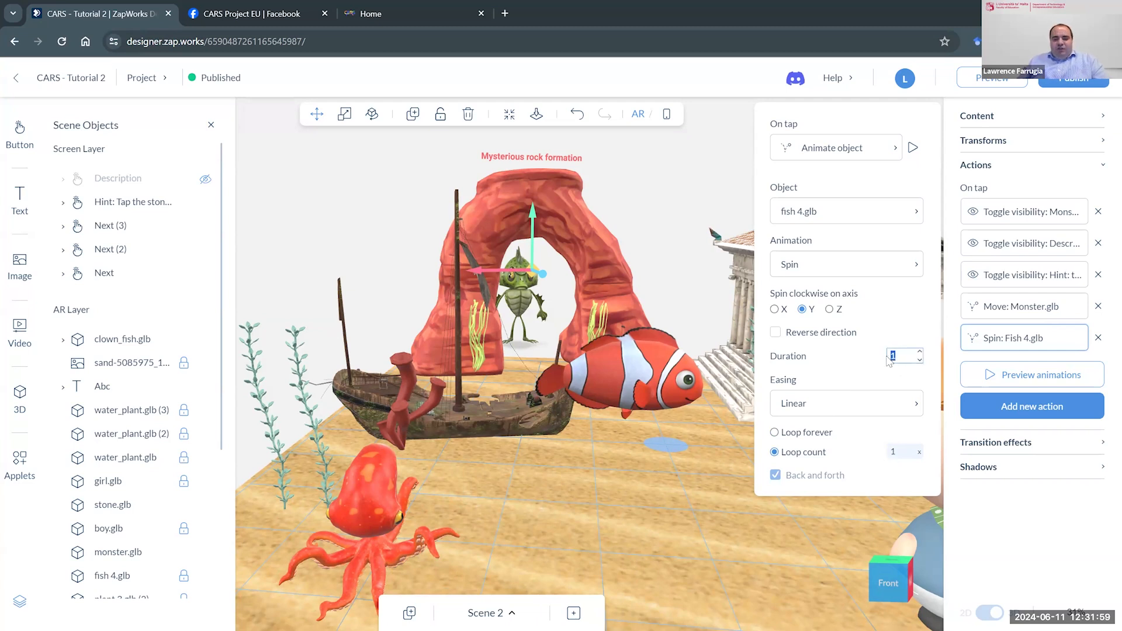
click(913, 148)
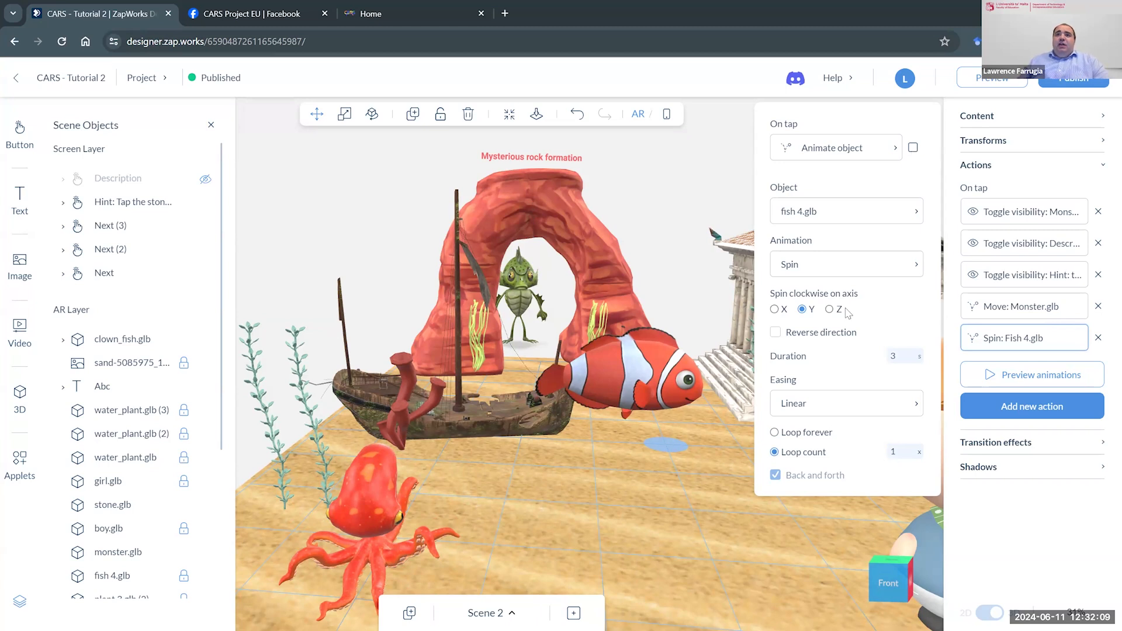
click(775, 332)
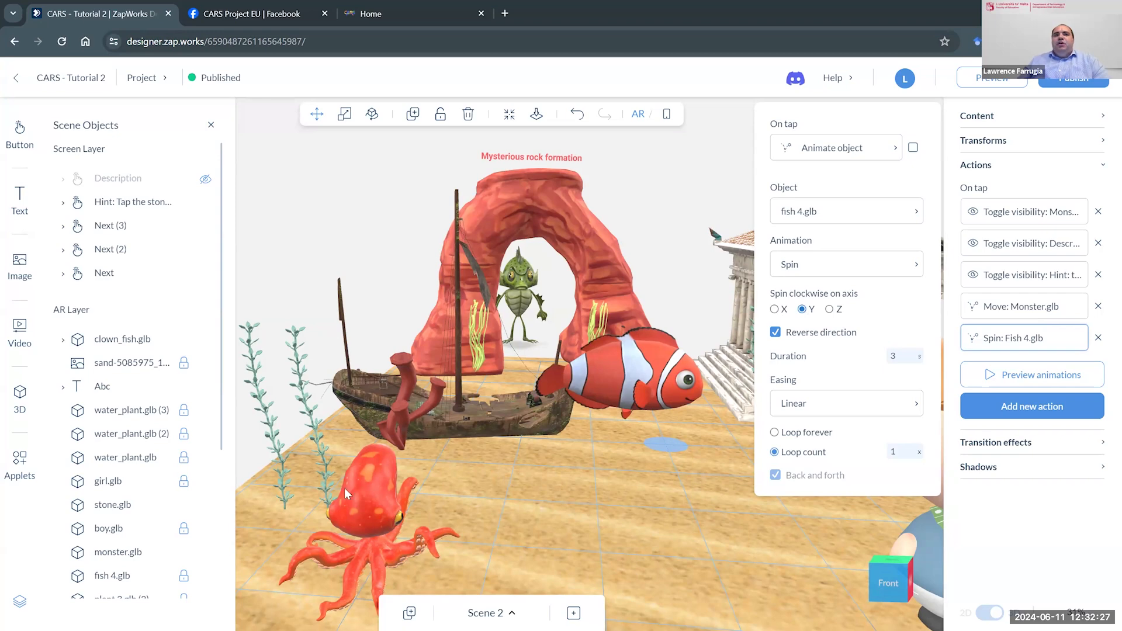
- Reopen the arch's spin action, preview the spin around the X axis, and restore the Y axis
click(360, 509)
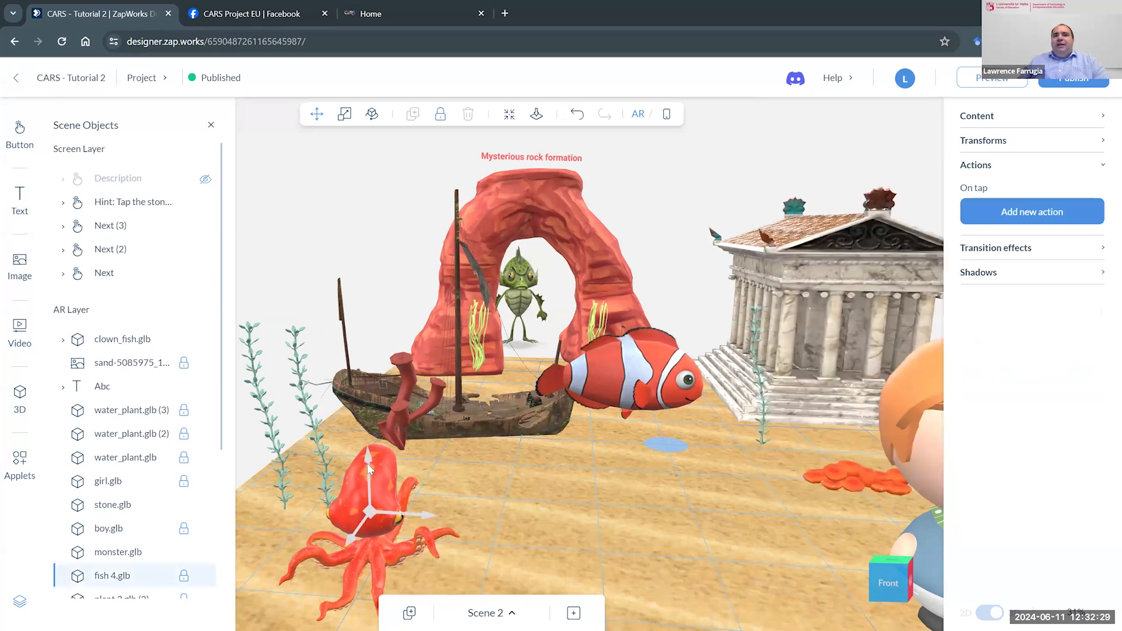
click(565, 225)
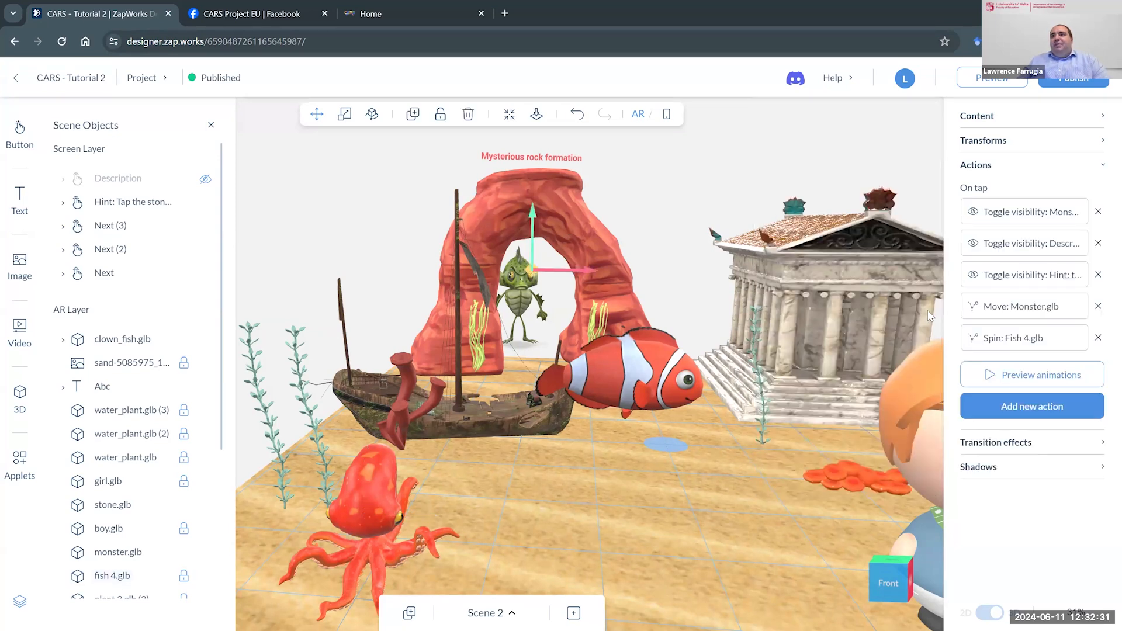
click(1008, 340)
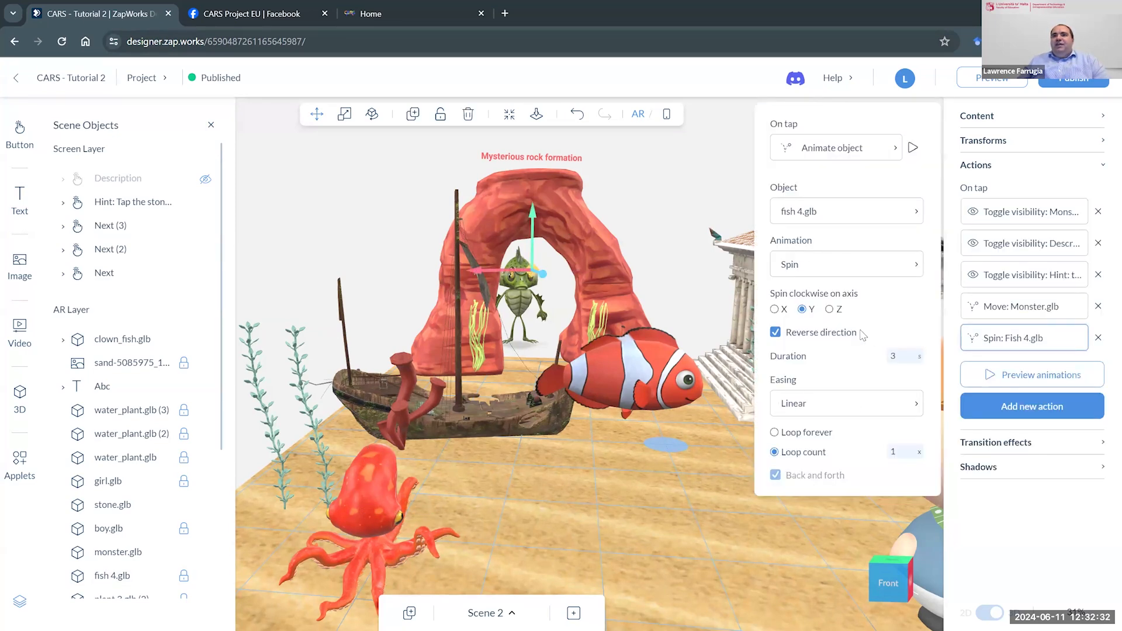
click(775, 309)
click(912, 148)
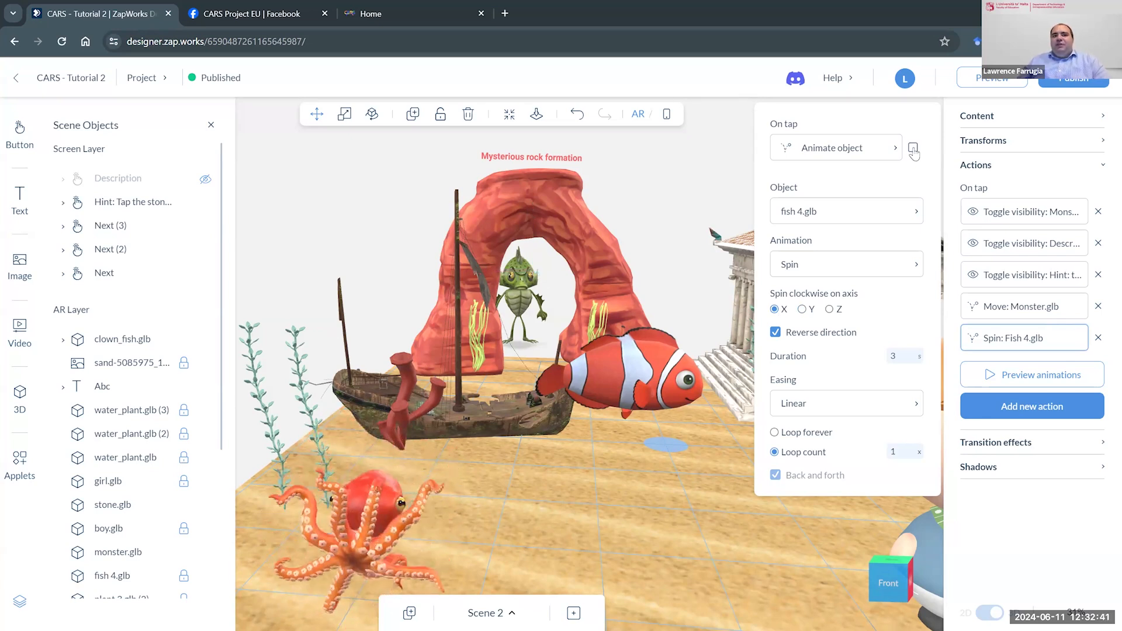
click(802, 309)
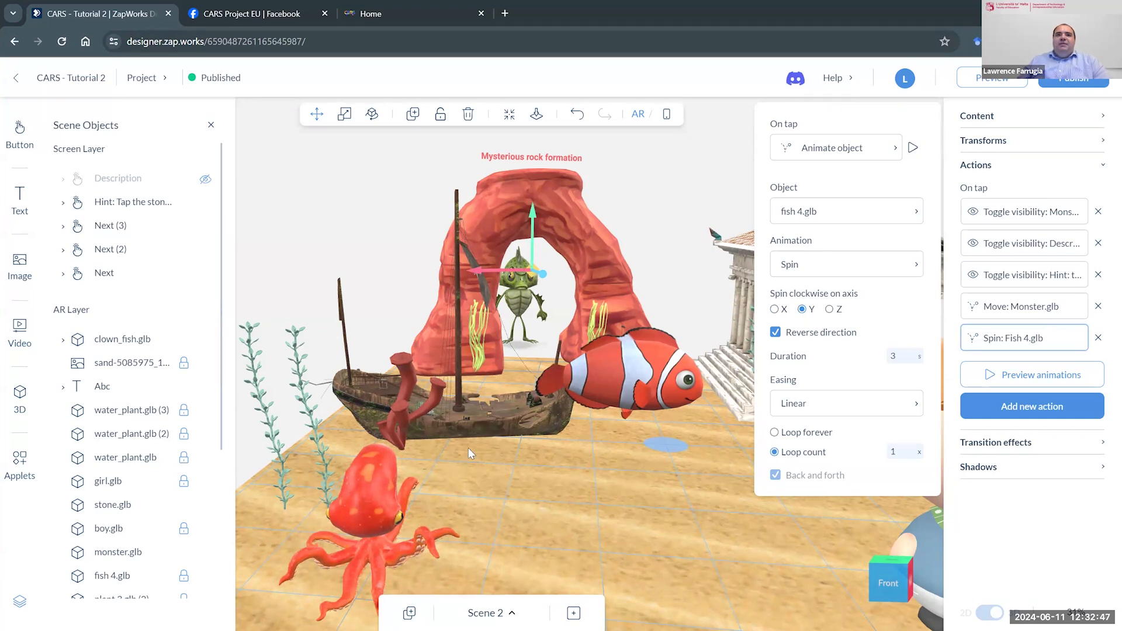
click(1001, 524)
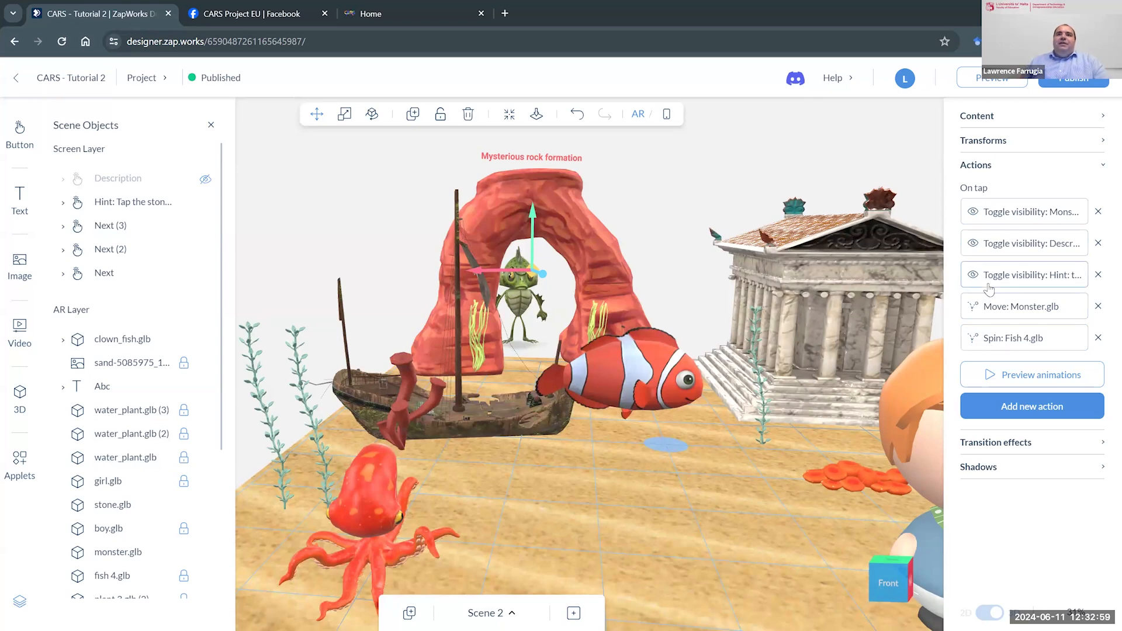
- Hide the hint in Scene 2, show the Description to view it in the phone layout, and hide the Description again
click(669, 117)
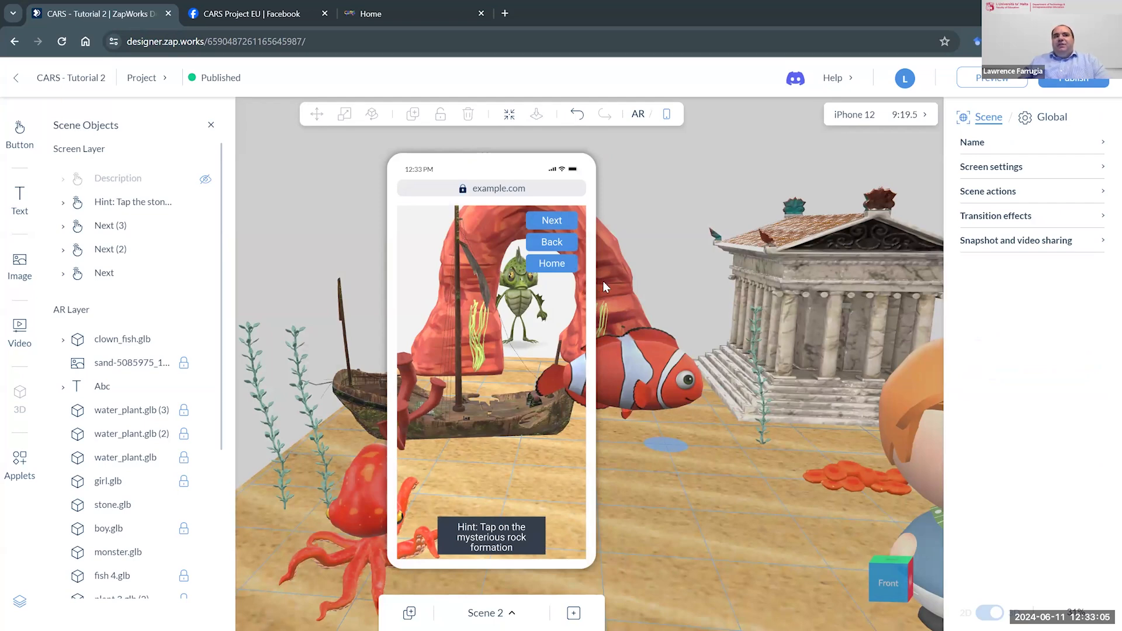
click(640, 116)
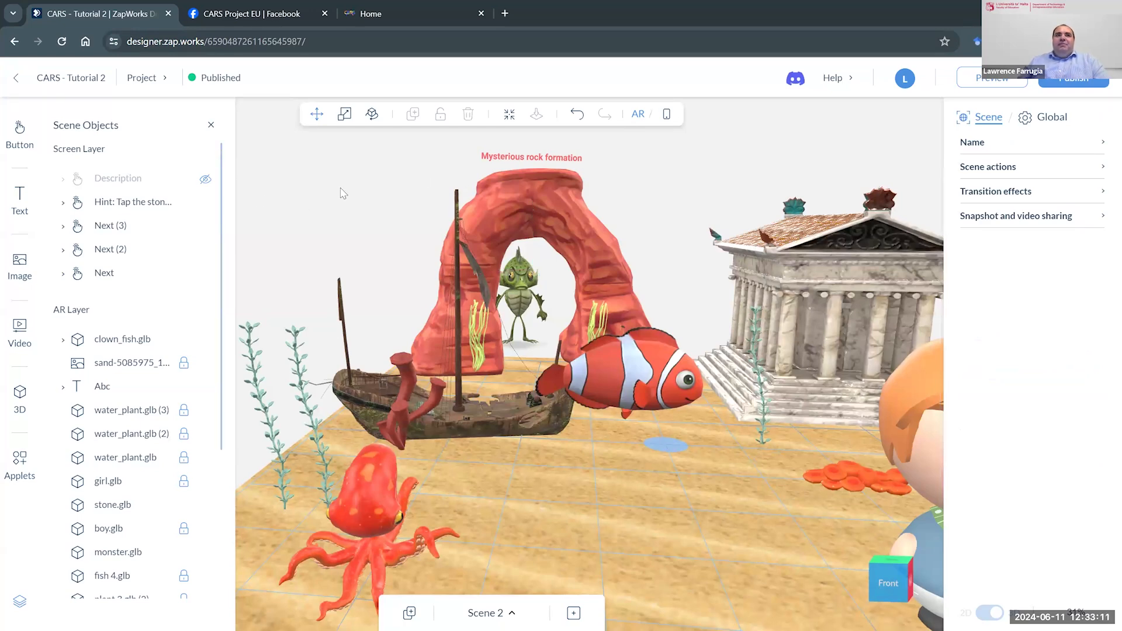
click(205, 202)
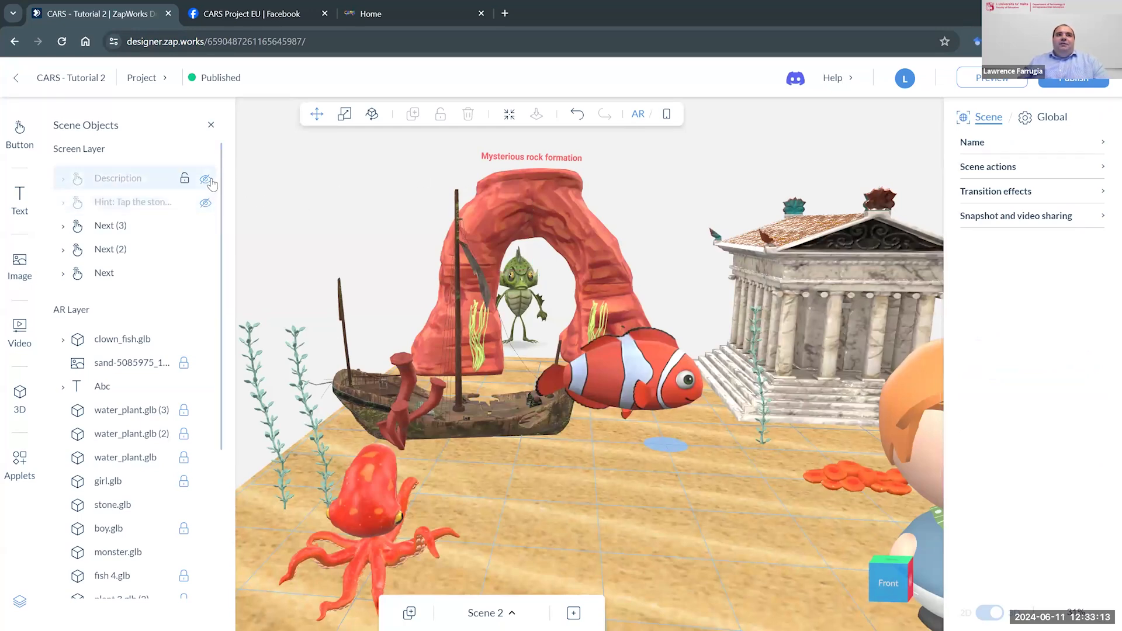
click(205, 179)
click(666, 115)
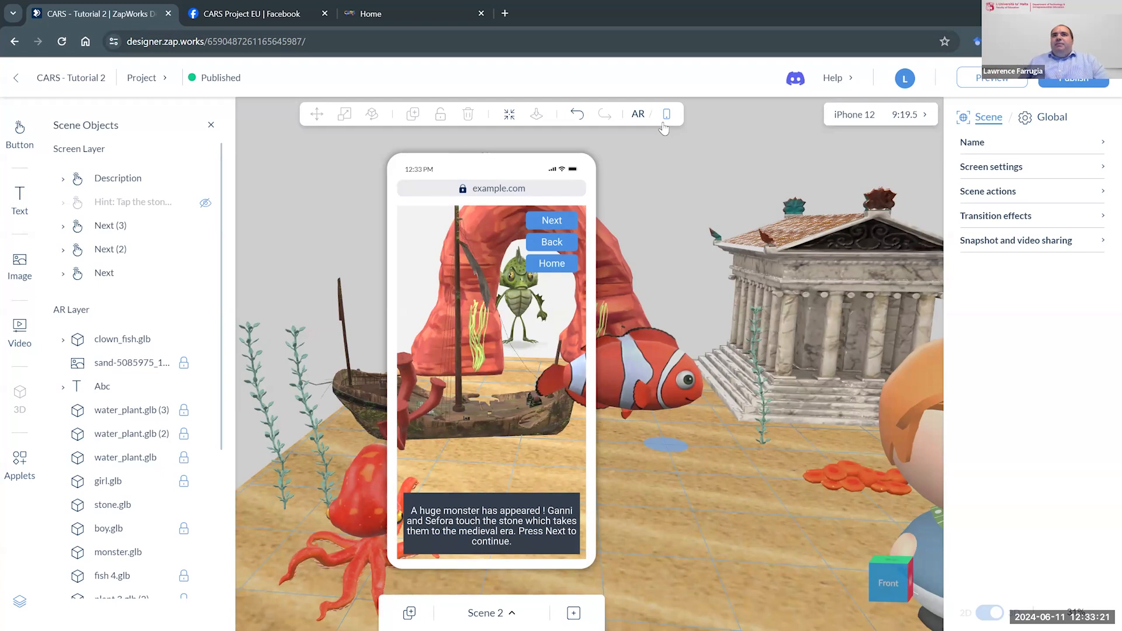
click(204, 179)
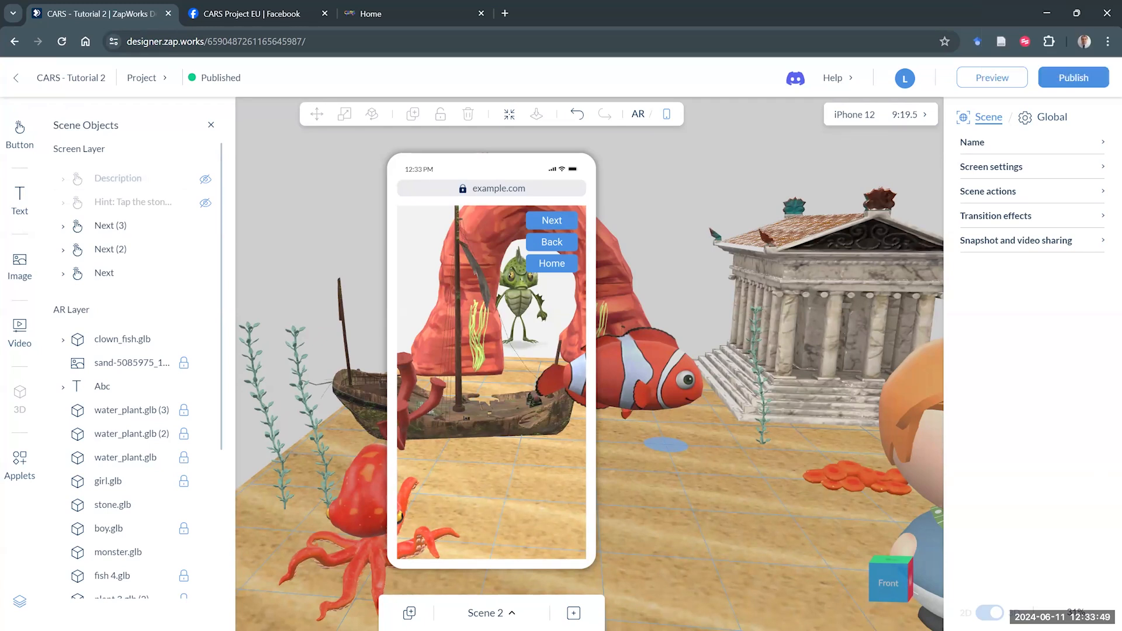
- Switch to the Title scene and collapse the scene list
click(511, 612)
click(106, 536)
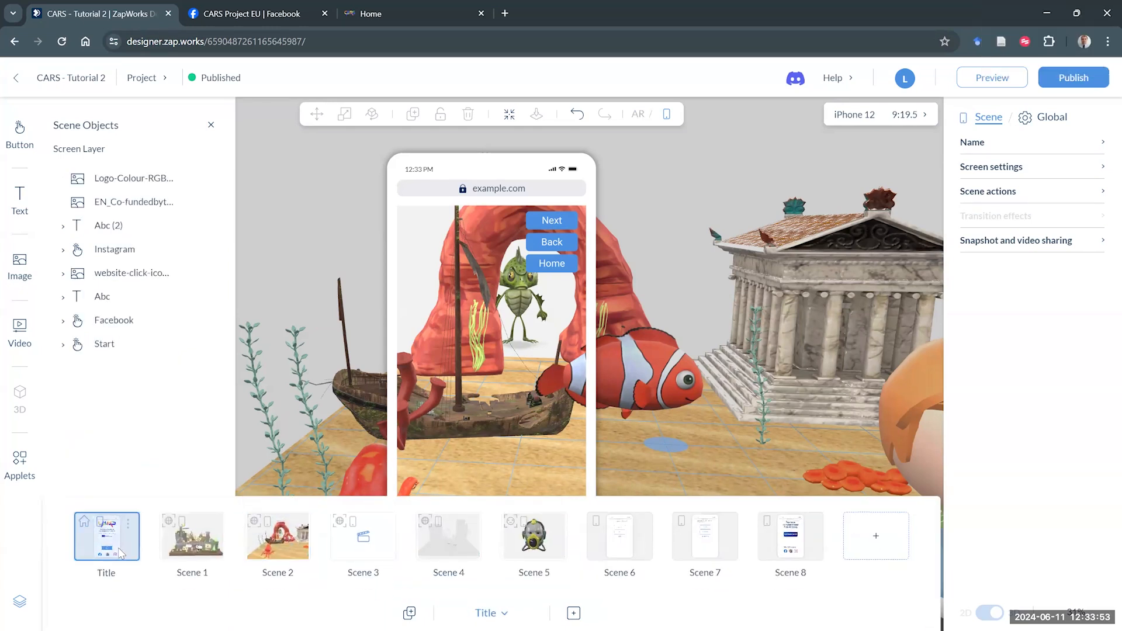
click(752, 396)
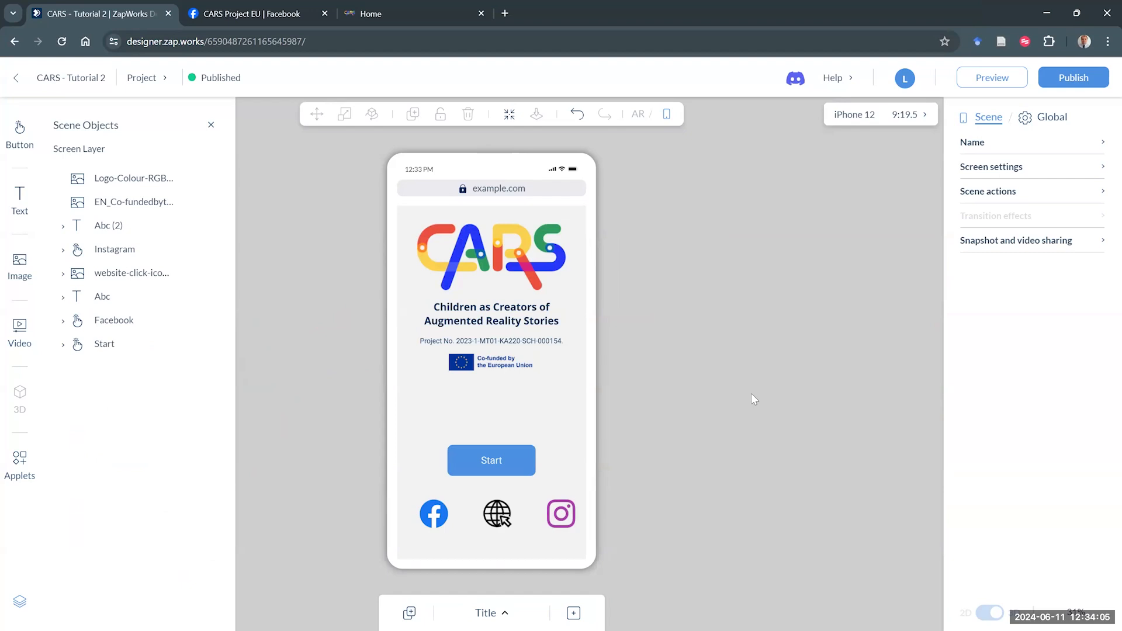
- Examine the website icon's on-tap web page link and highlight its page URL
click(491, 522)
click(1031, 266)
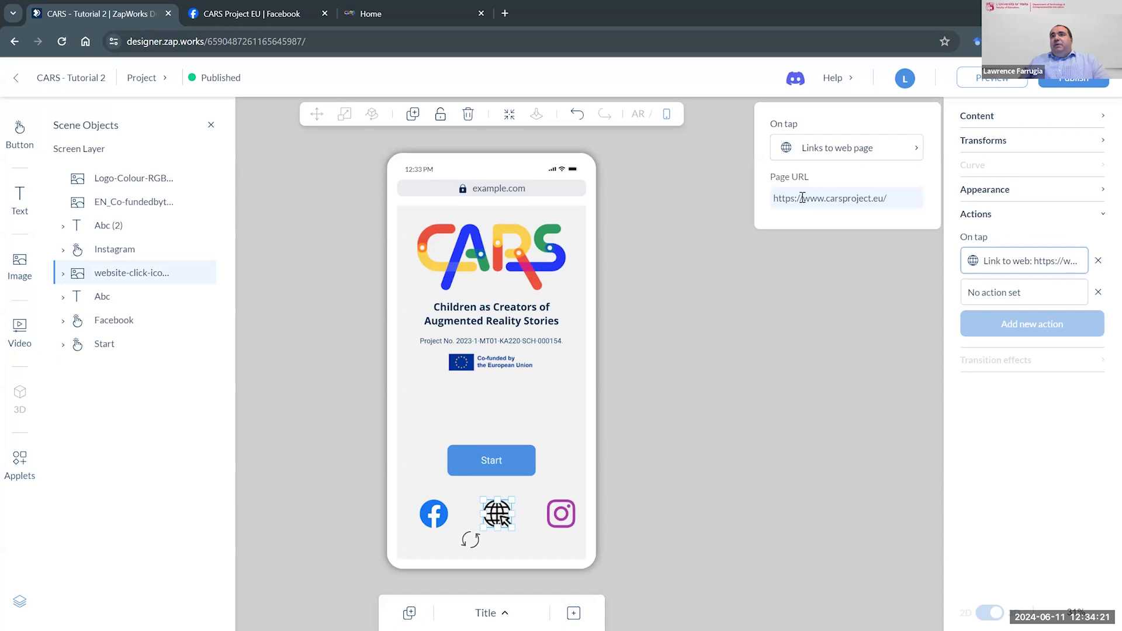
drag(899, 199, 746, 205)
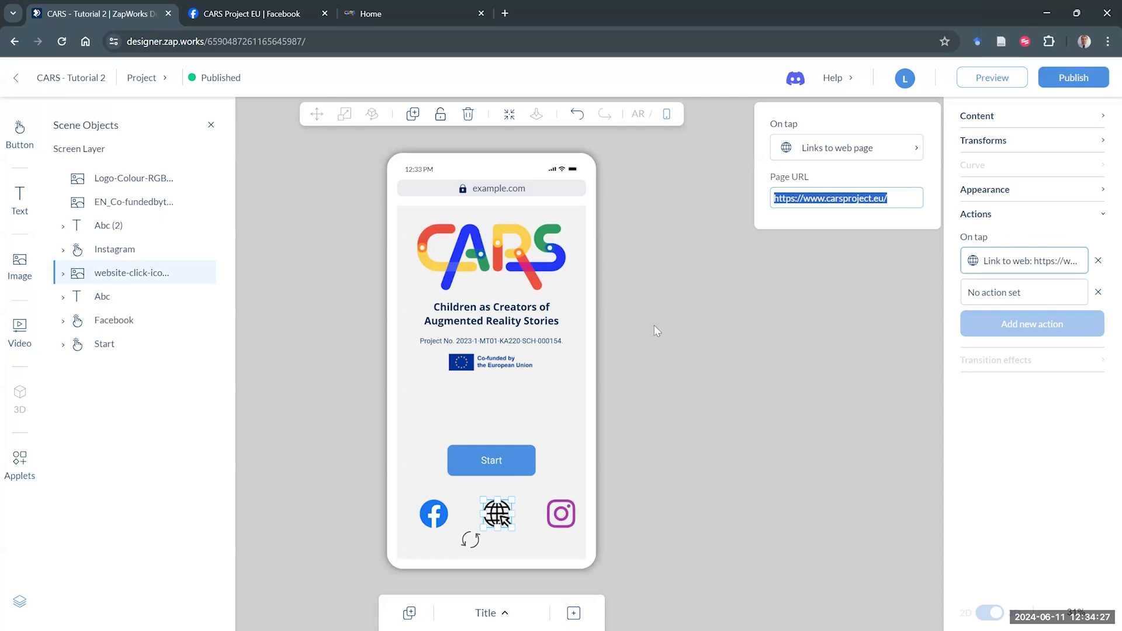
click(613, 385)
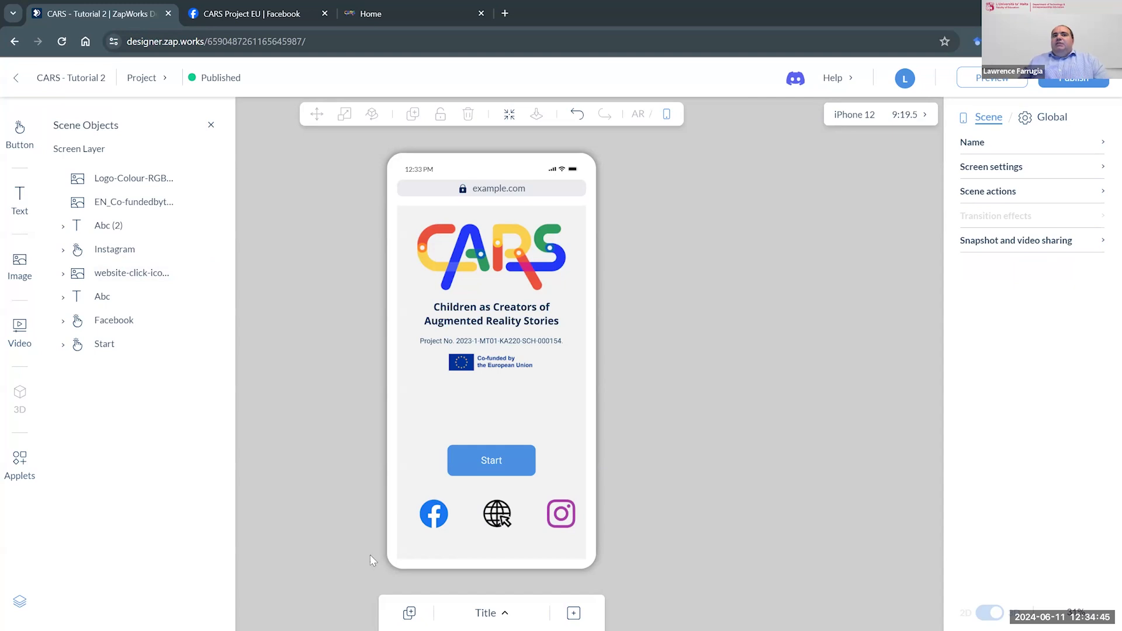
- Remove the Facebook button's on-tap social link and add a new, unassigned action in its place
click(430, 517)
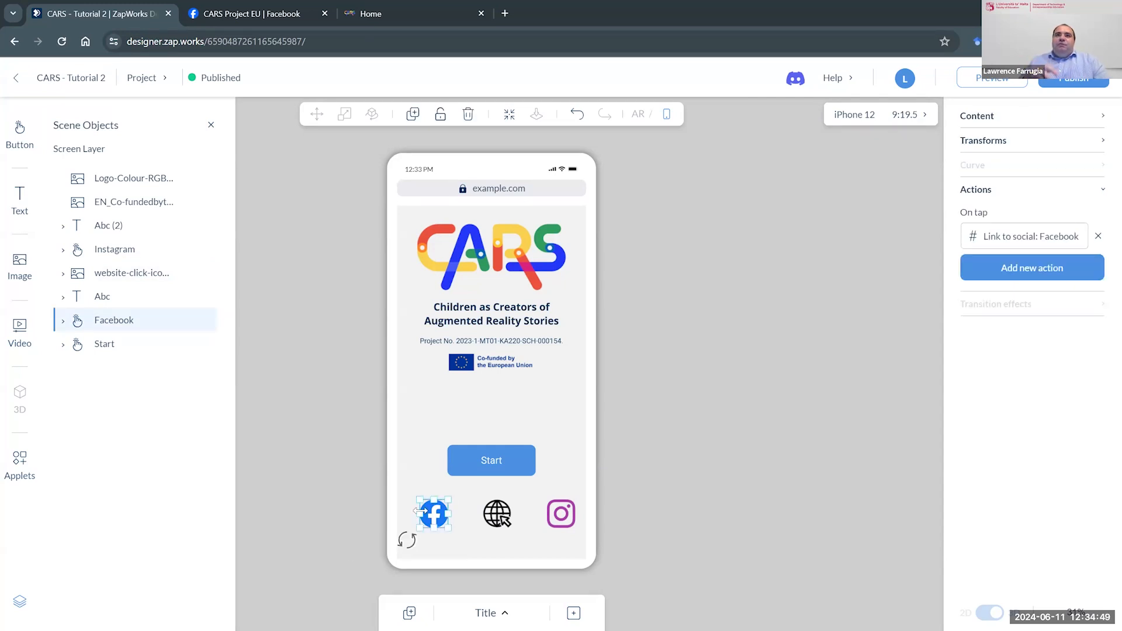
click(1098, 235)
click(1069, 240)
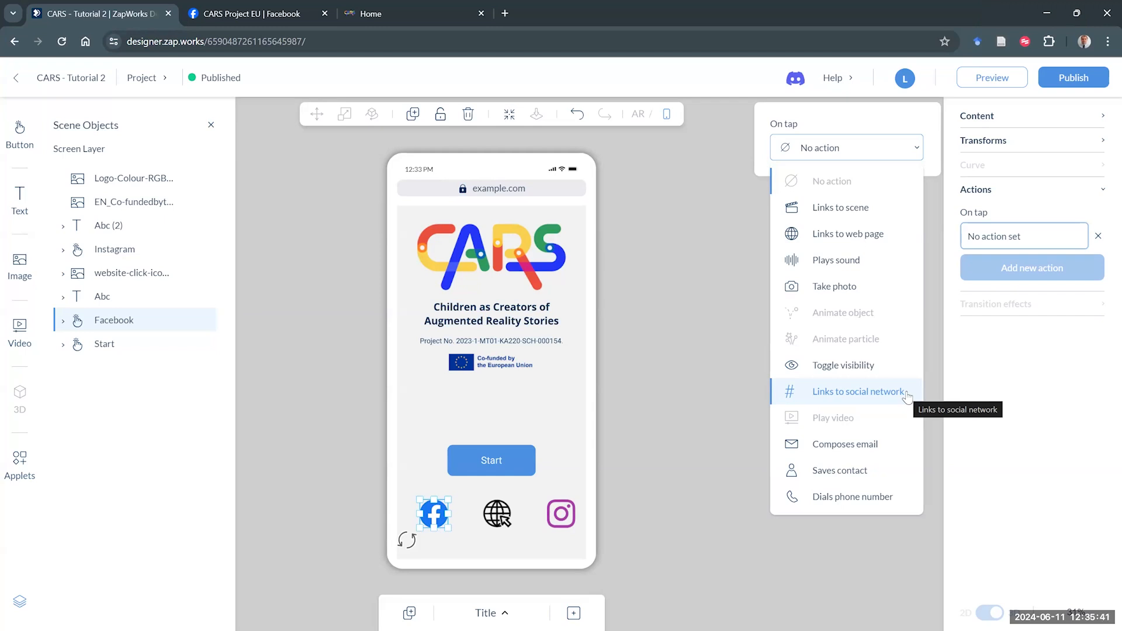
- Look at the open CARS website and Facebook page, and return to the CARS - Tutorial 2 project
click(412, 6)
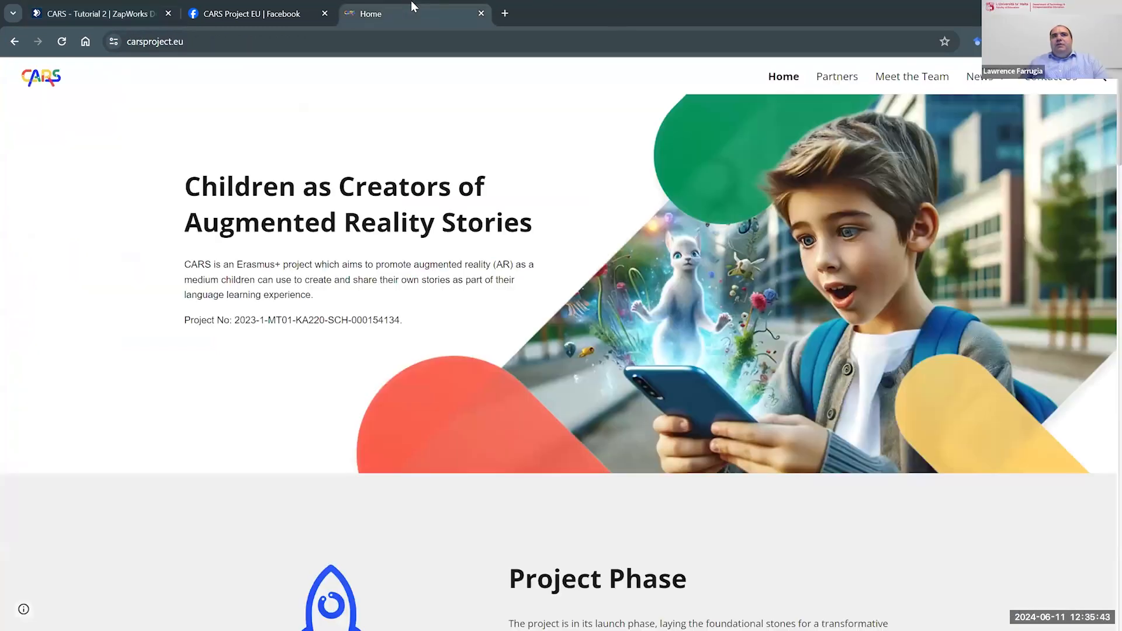
mouse_move(996, 88)
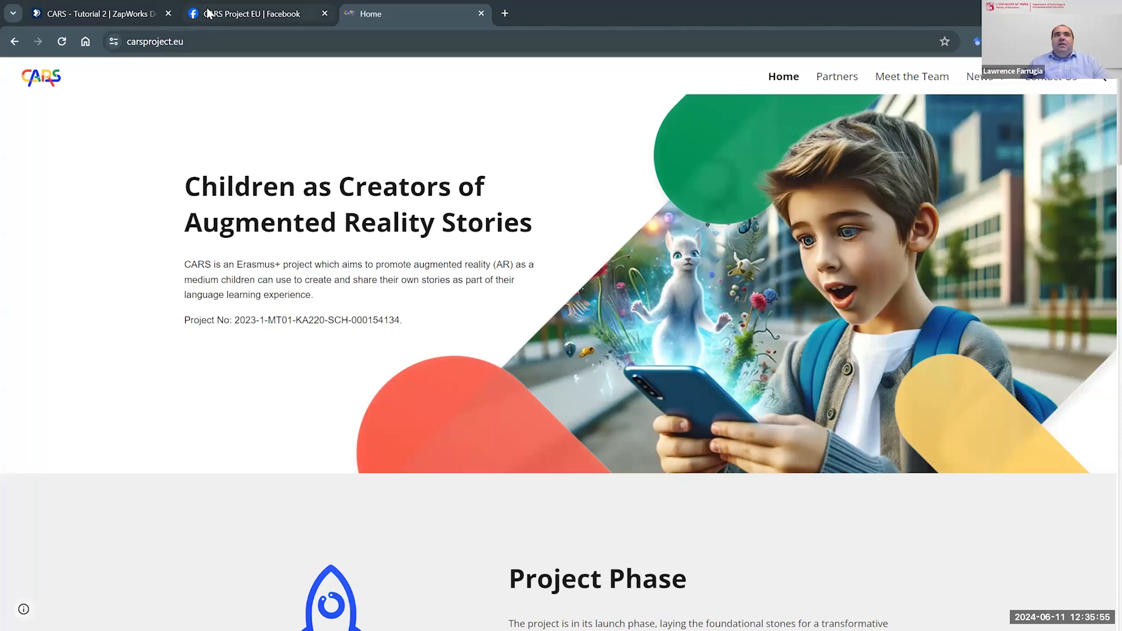
click(251, 12)
click(124, 6)
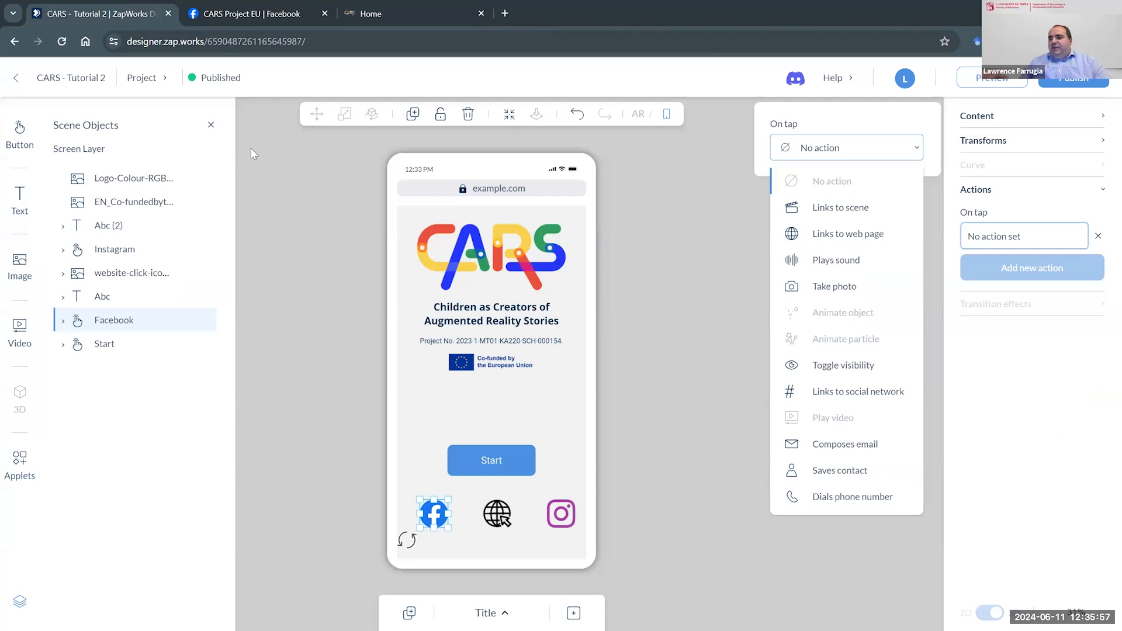
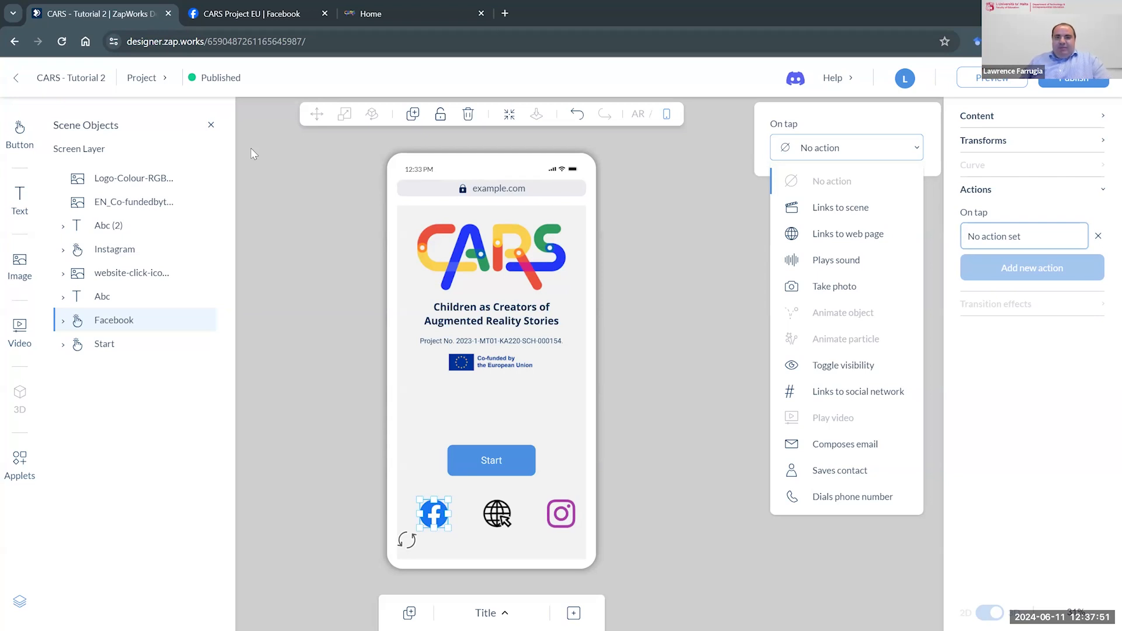
- Switch from the Title scene to Scene 2
click(506, 614)
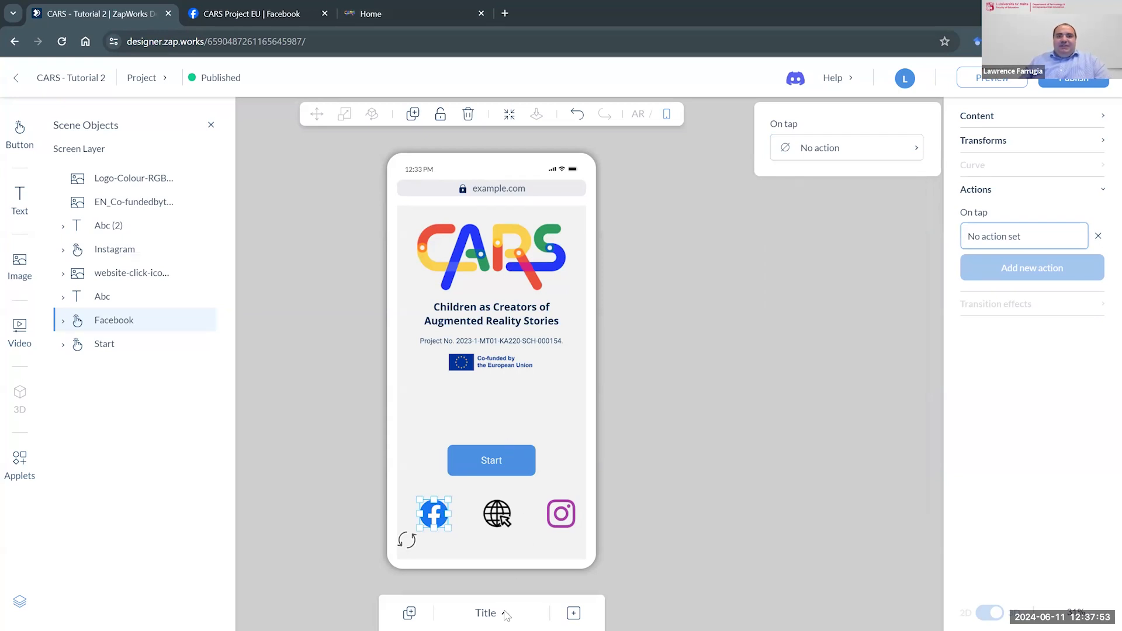
click(506, 614)
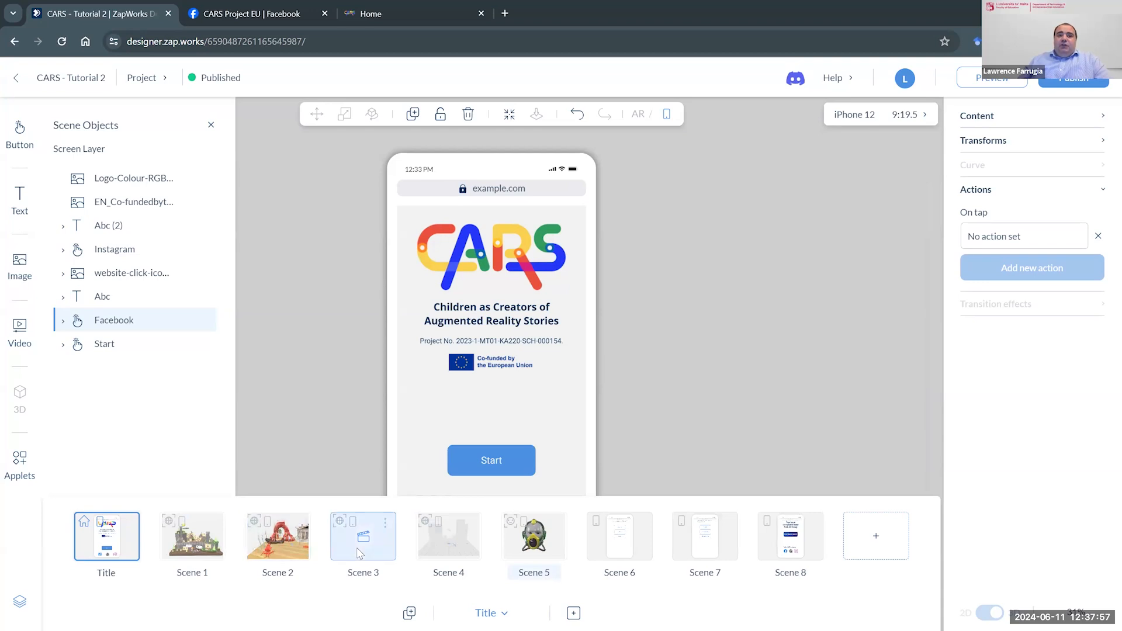
click(379, 552)
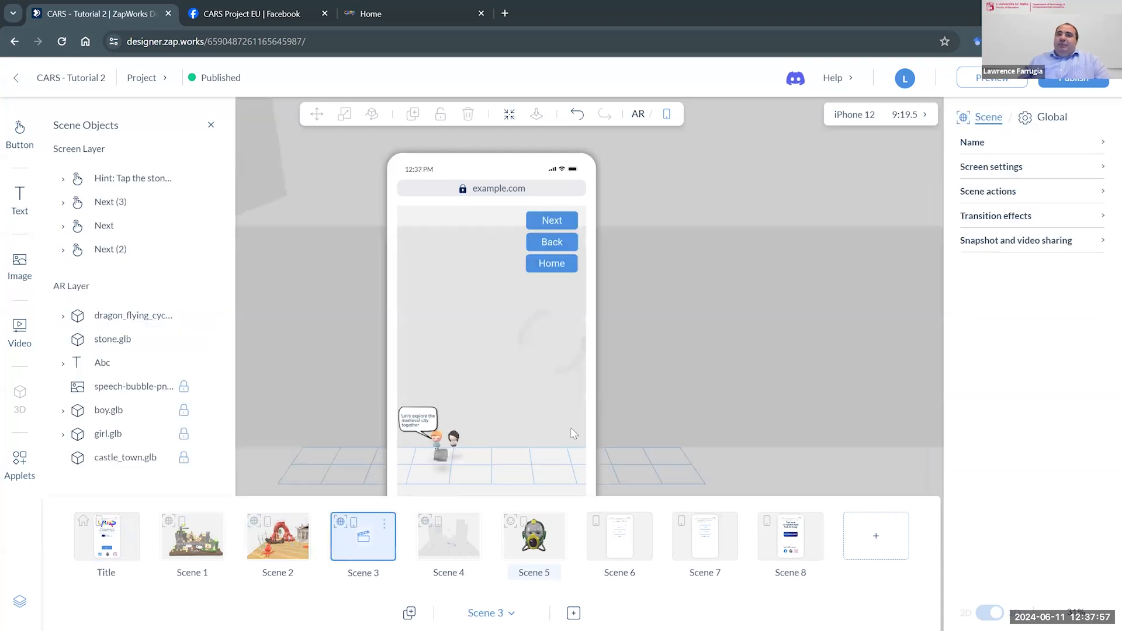
click(283, 538)
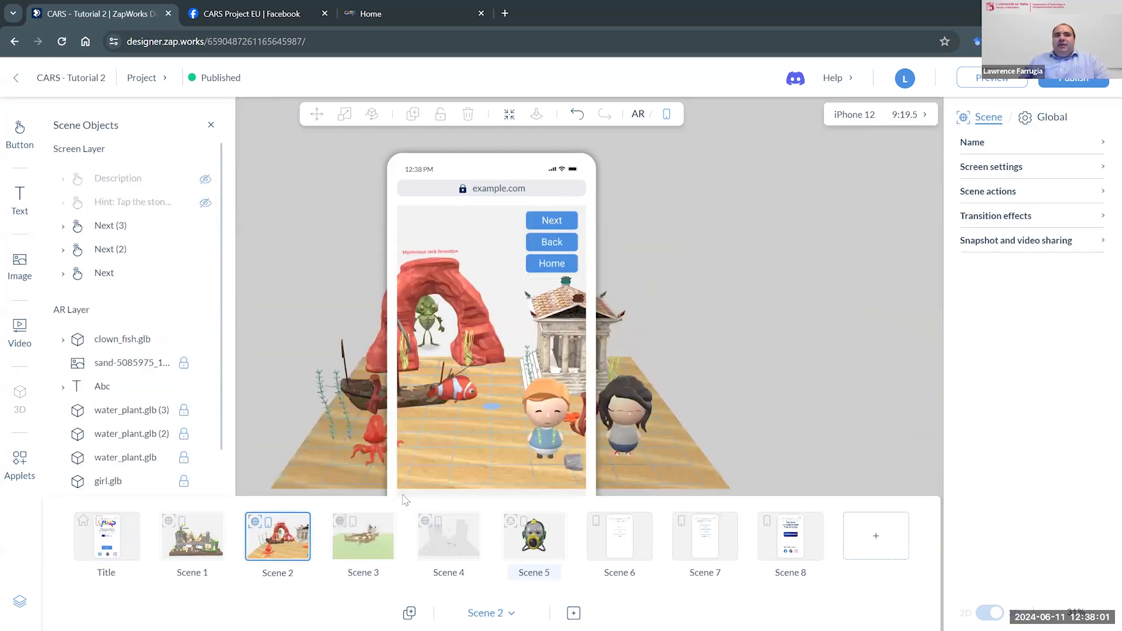
- Examine the Next button's on-tap action in Scene 2, keeping Links to scene as the action type with Scene 3 as its target
click(553, 221)
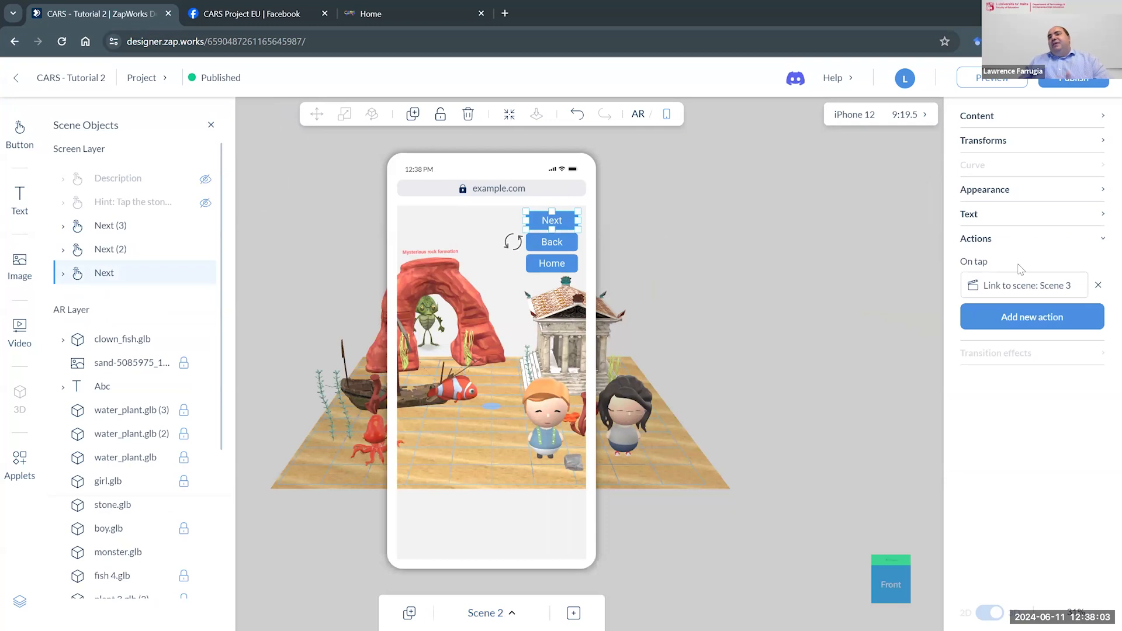
click(1024, 286)
click(902, 156)
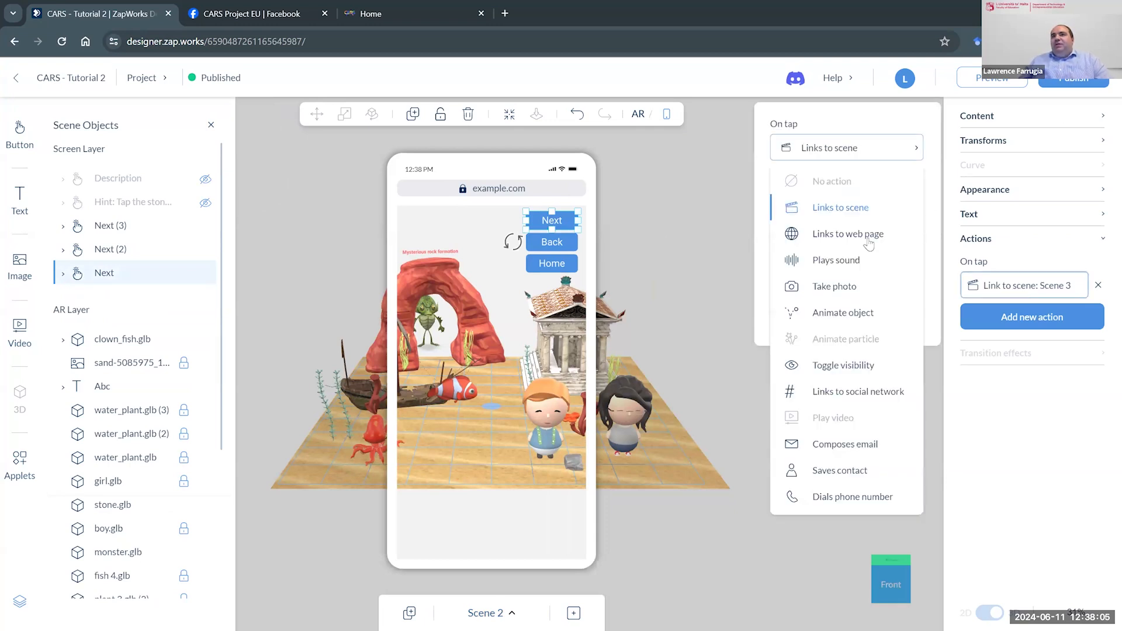
click(804, 210)
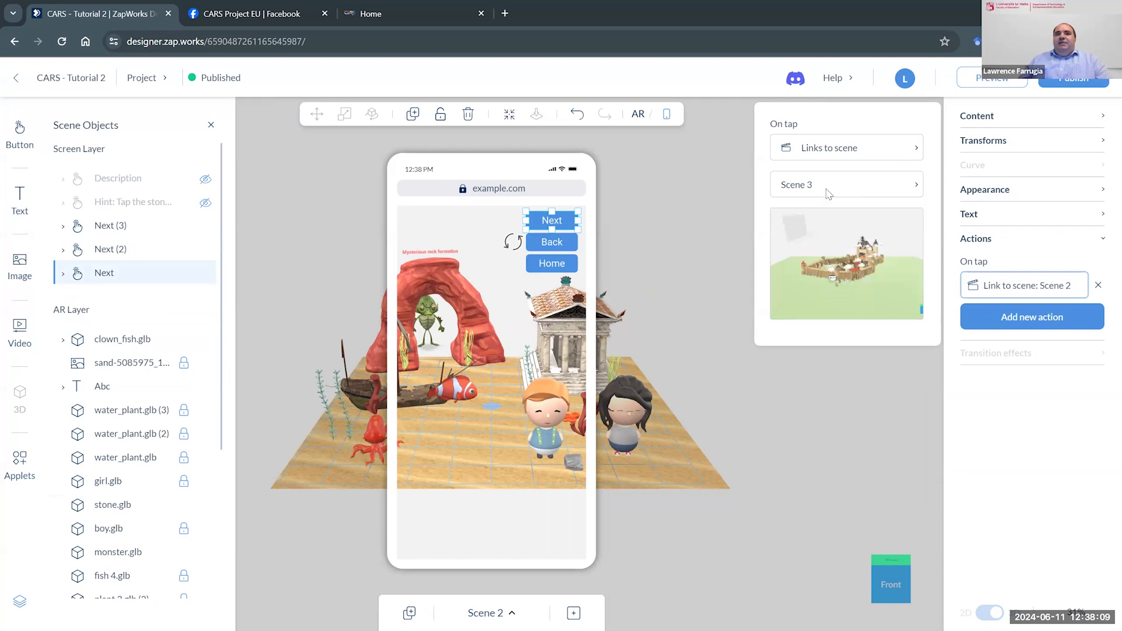
- Switch to Scene 3 and show only its AR layer
click(489, 613)
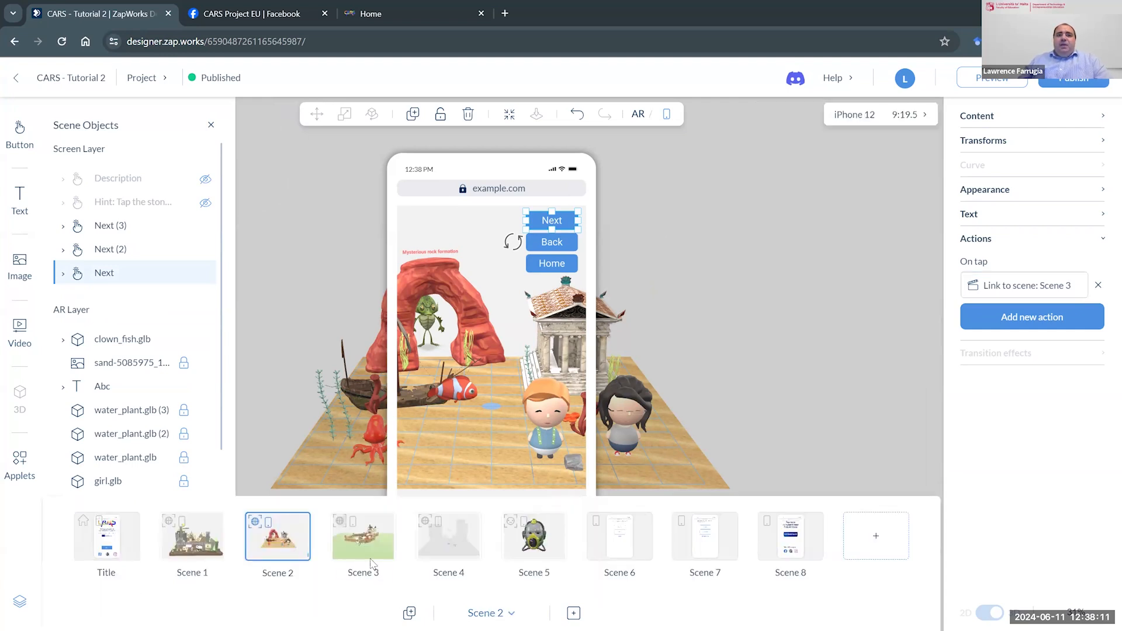
click(363, 536)
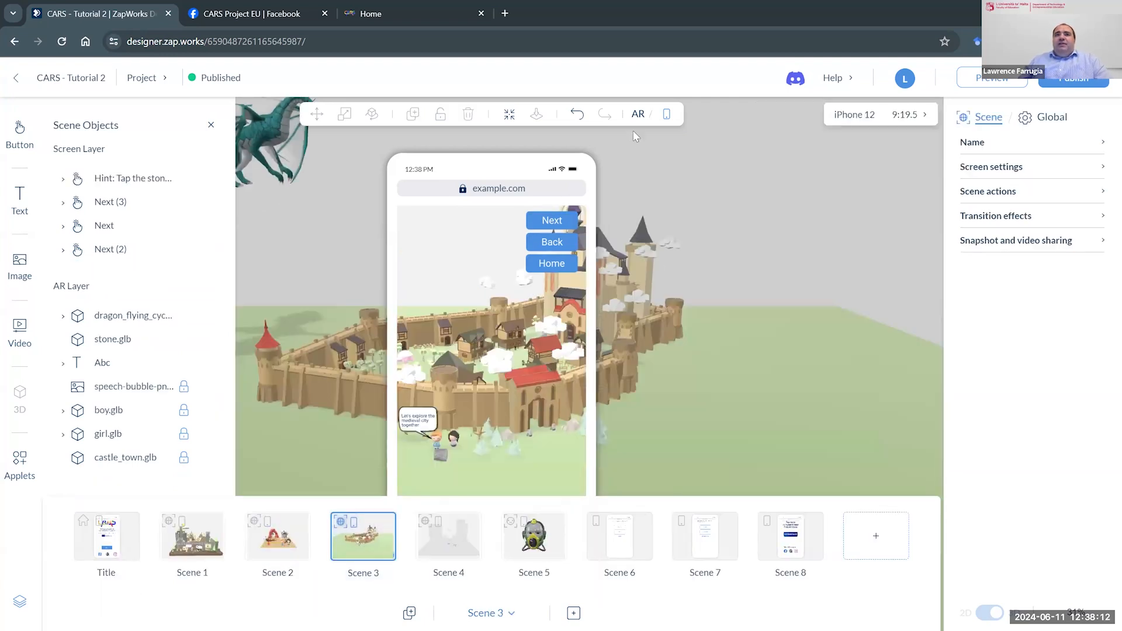
click(665, 117)
click(642, 121)
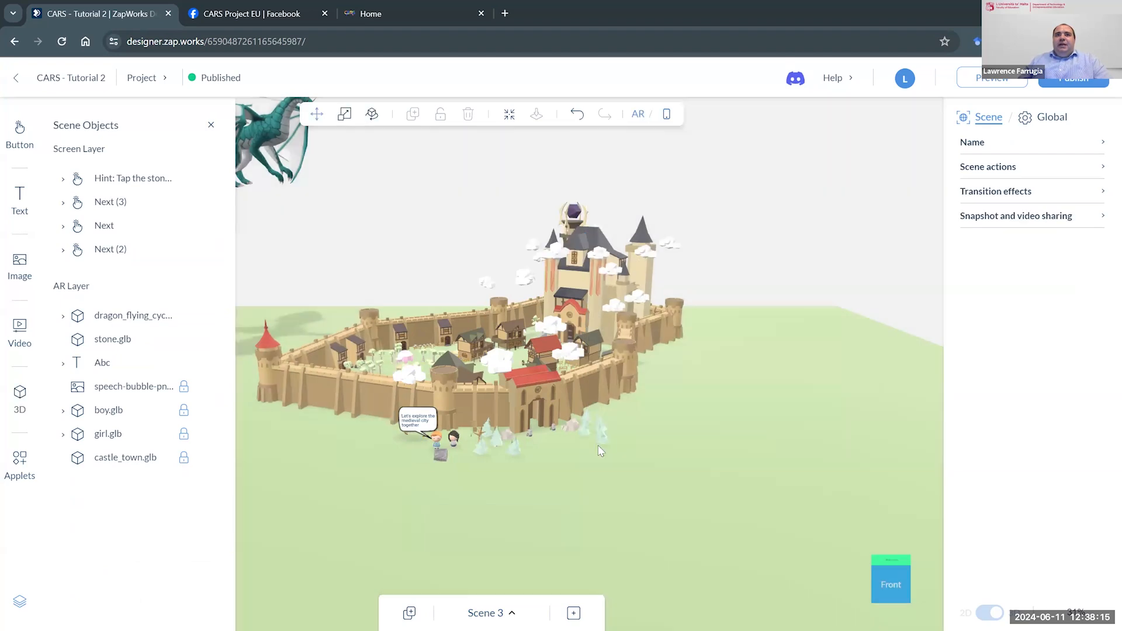
- Examine Scene 3's castle town, characters, speech bubble and dragon hint in the AR and screen views
drag(451, 472, 485, 473)
scroll(485, 474, up, 2)
scroll(487, 474, up, 3)
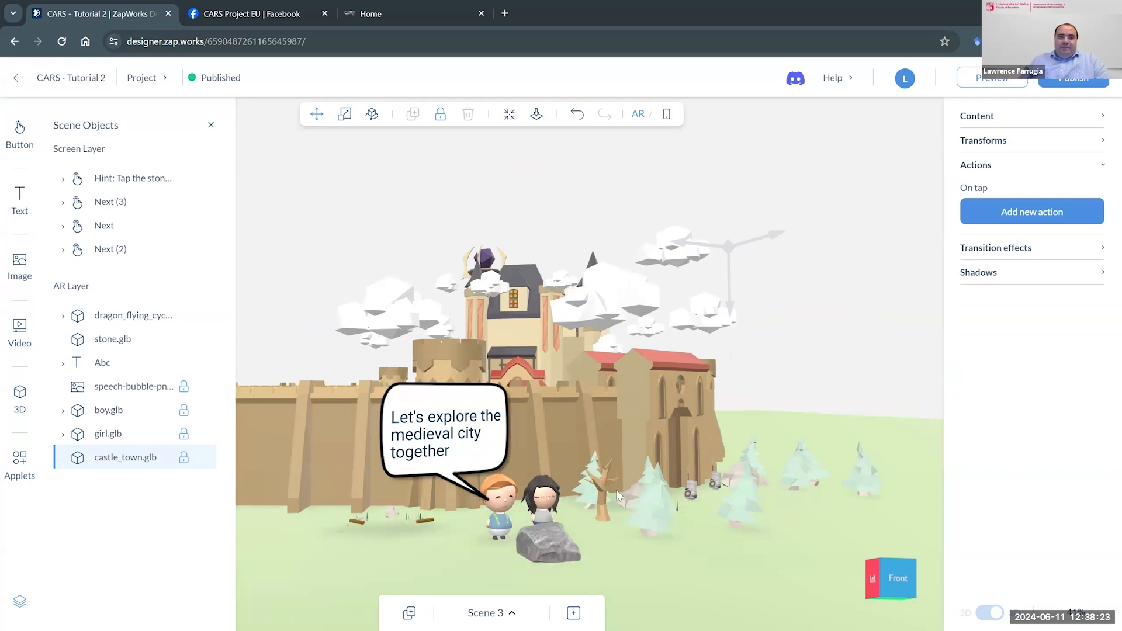
drag(652, 488, 639, 493)
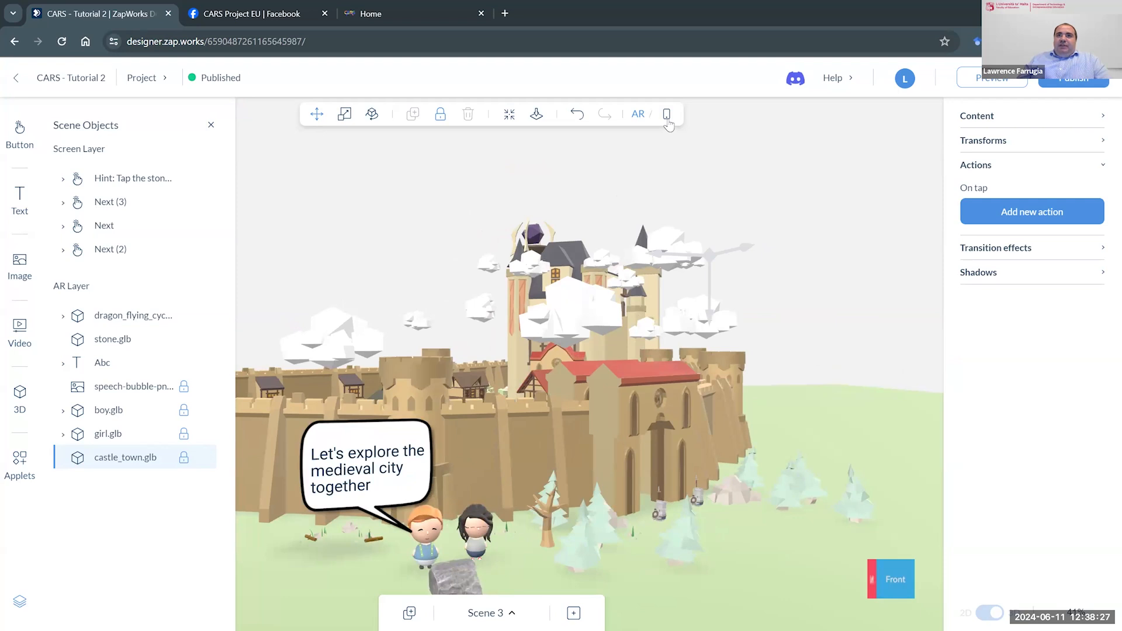
click(666, 117)
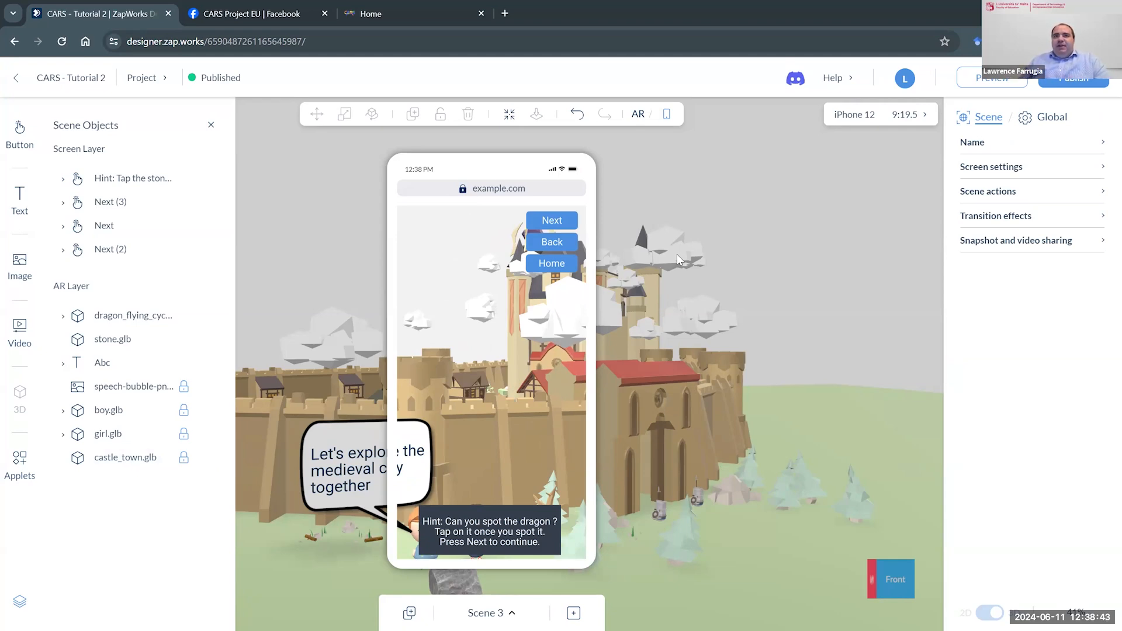
drag(711, 287, 691, 289)
drag(648, 274, 624, 273)
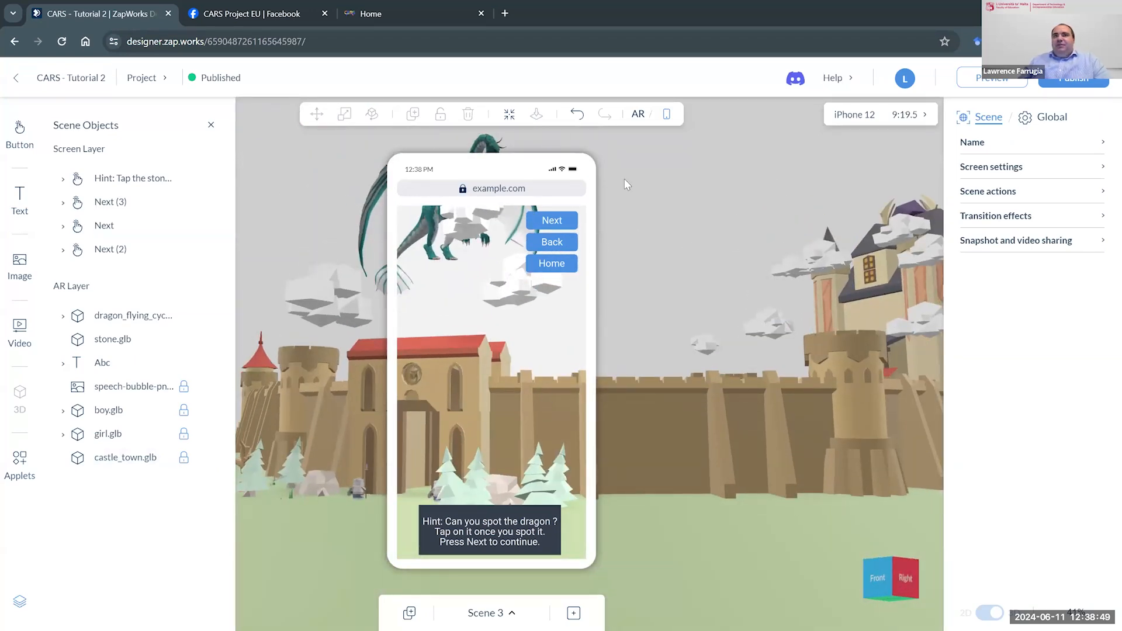
- Return to the AR view, select the flying dragon and remove its unassigned Play sound on-tap action
click(638, 115)
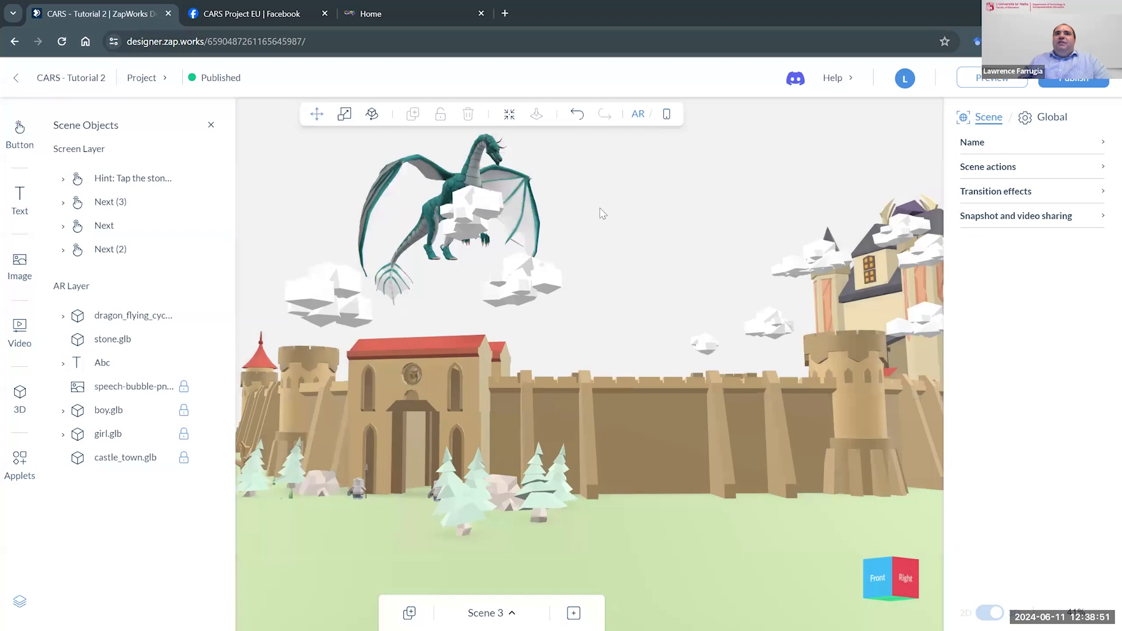
drag(607, 200, 584, 299)
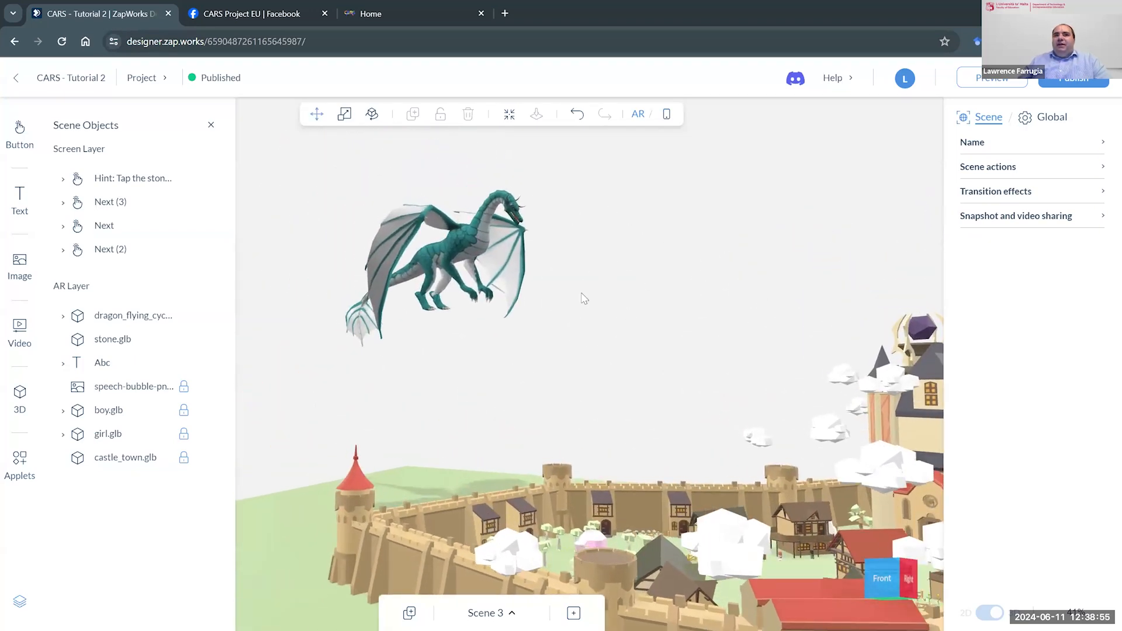
click(474, 241)
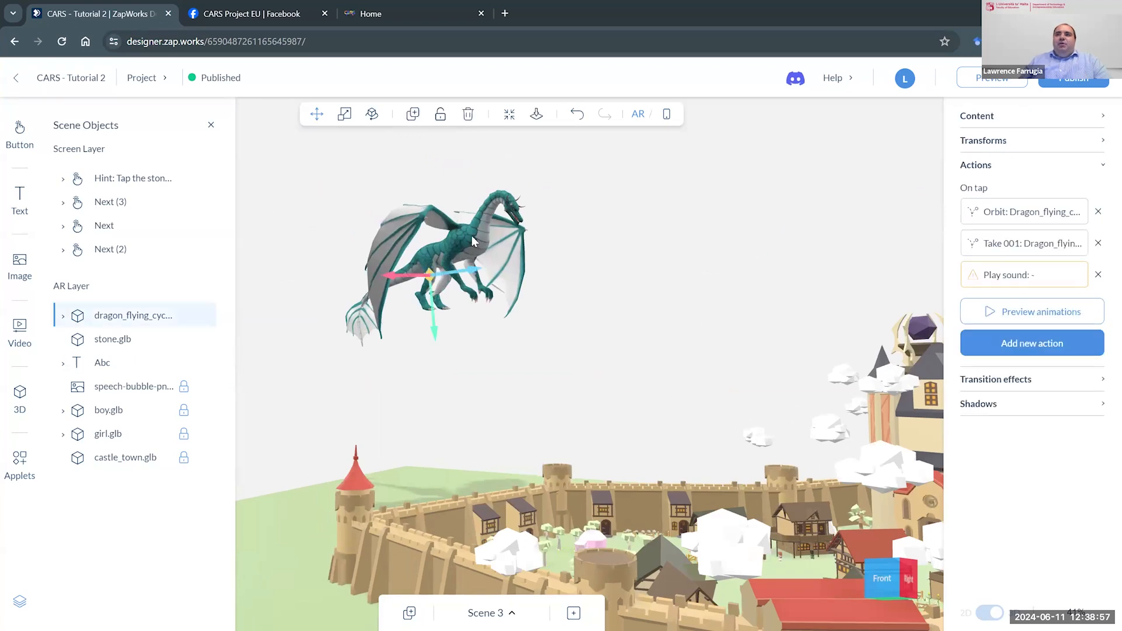
click(1098, 274)
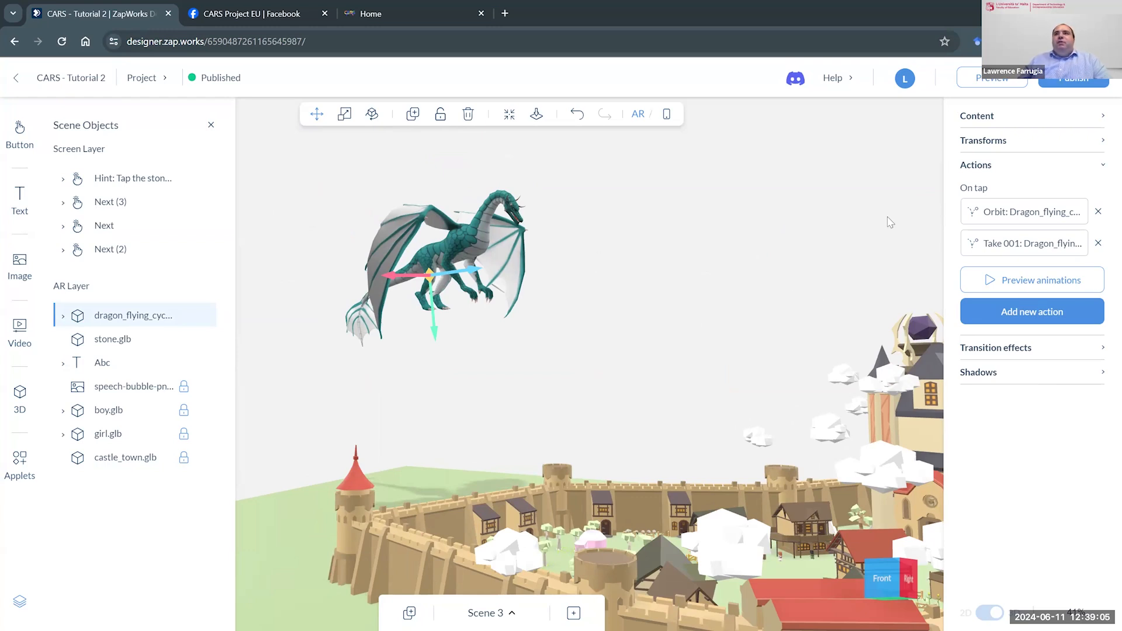
- Try the dragon's idle state as Animation and as a Pose at frame 22, and set it back to None
click(1102, 116)
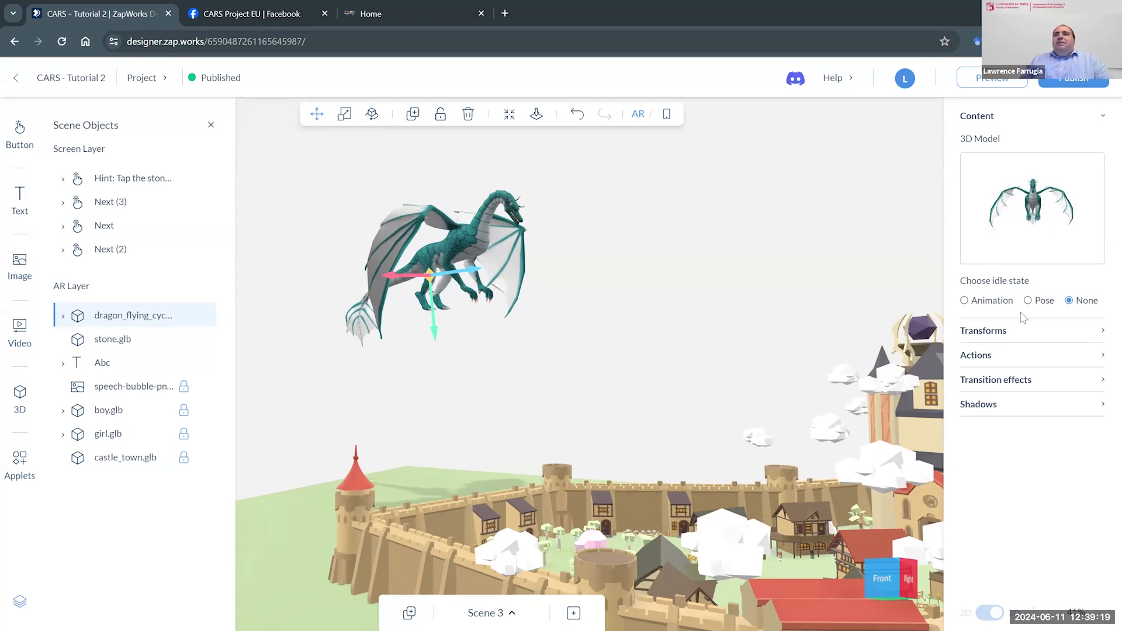
click(1002, 303)
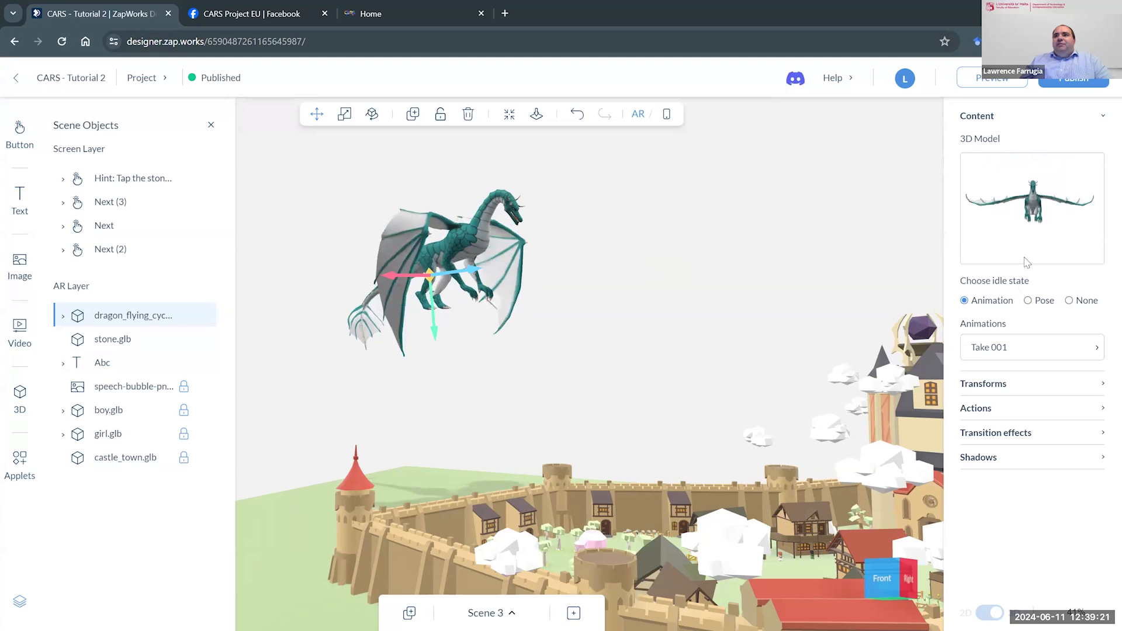
click(1043, 301)
drag(969, 398, 998, 400)
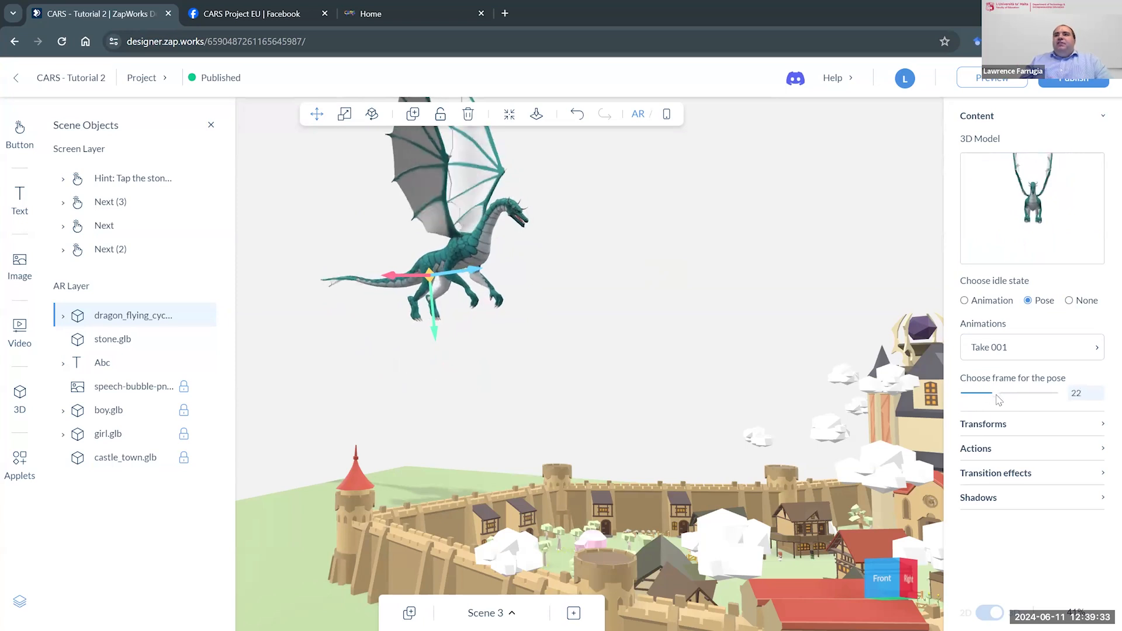
click(1070, 301)
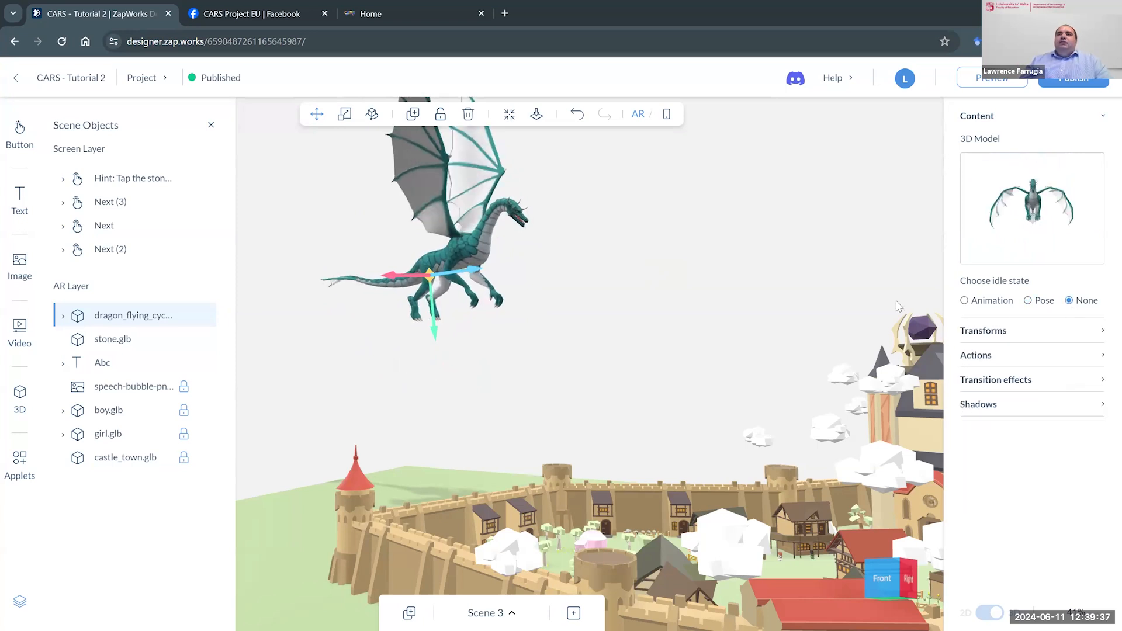
- Review the dragon's Take 001 on-tap action, keeping Animate object, dragon_flying_cycle.glb and the Take 001 model animation selected
drag(813, 273, 826, 274)
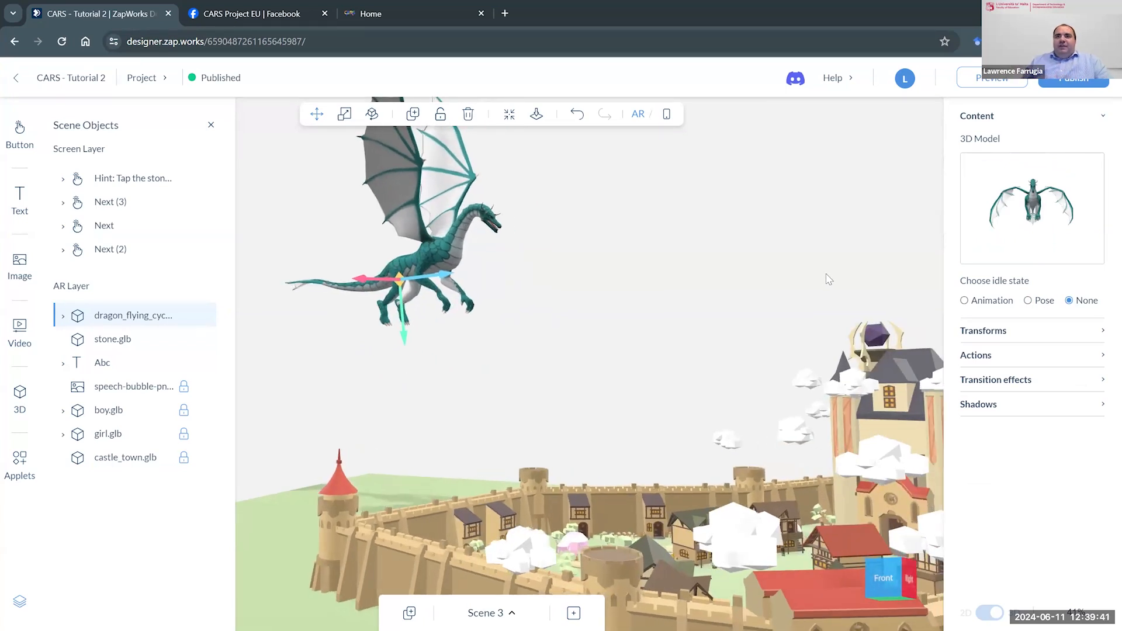
click(983, 356)
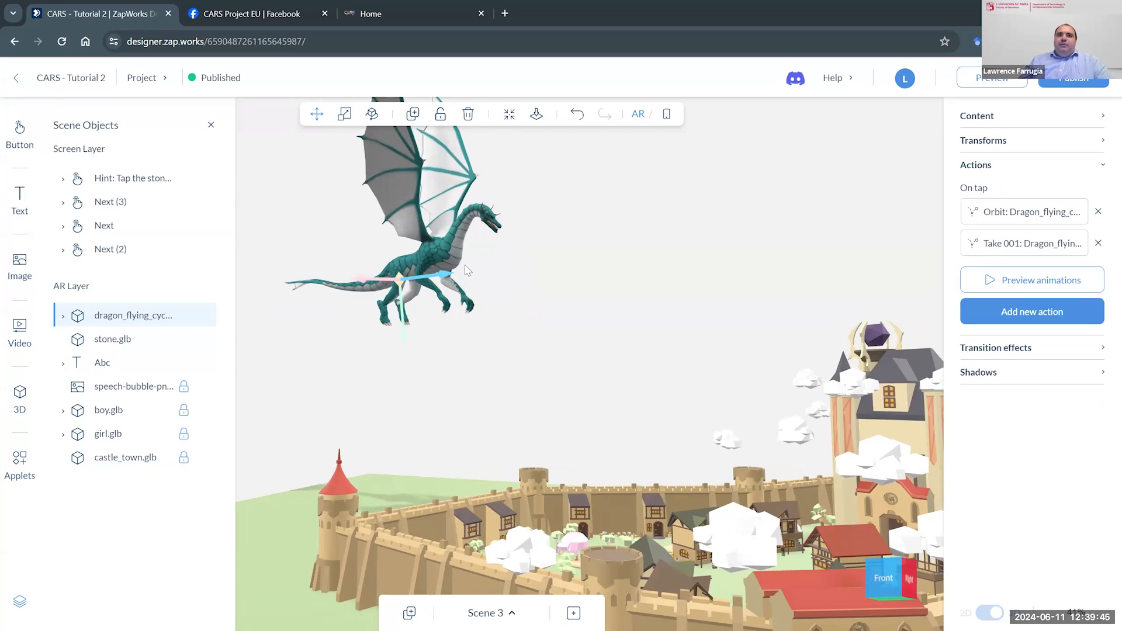
click(1056, 248)
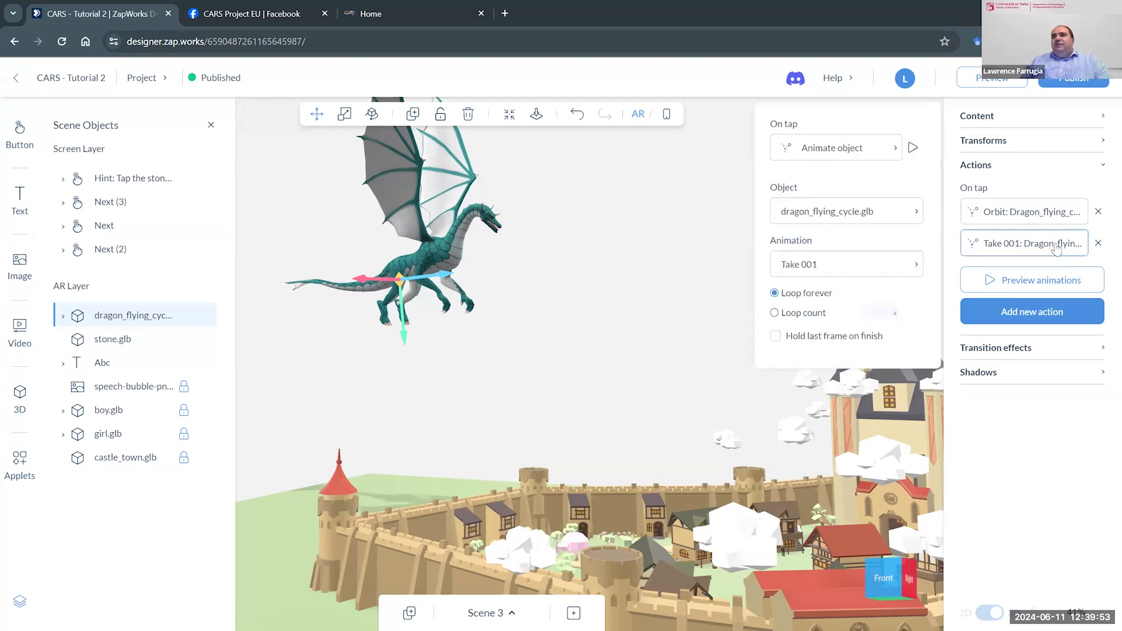
click(897, 157)
click(833, 314)
click(843, 216)
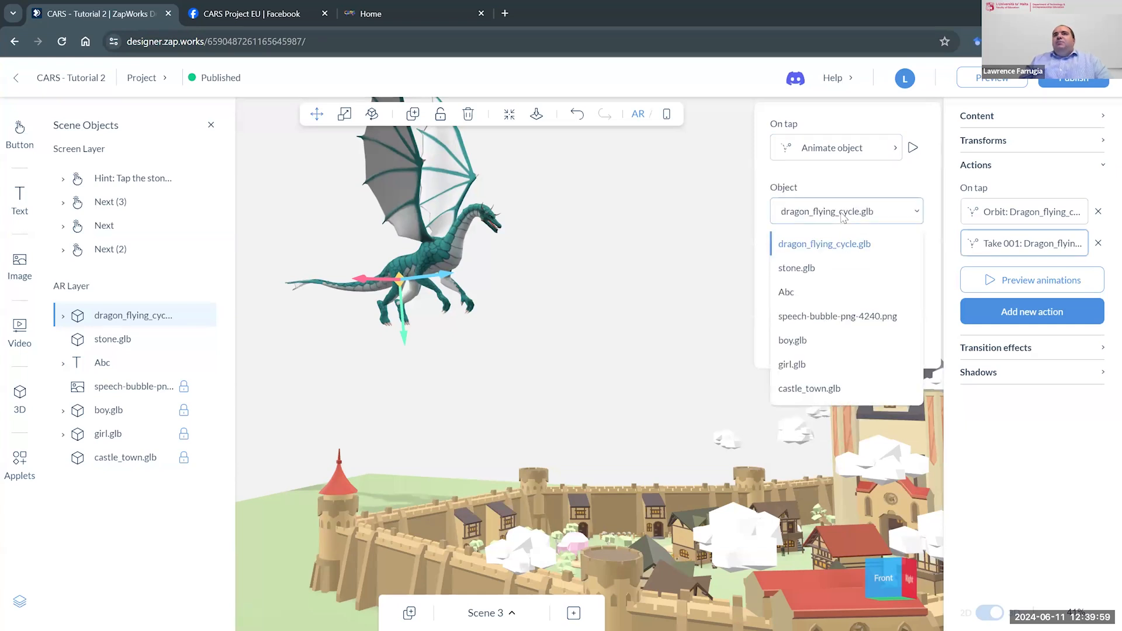
click(839, 246)
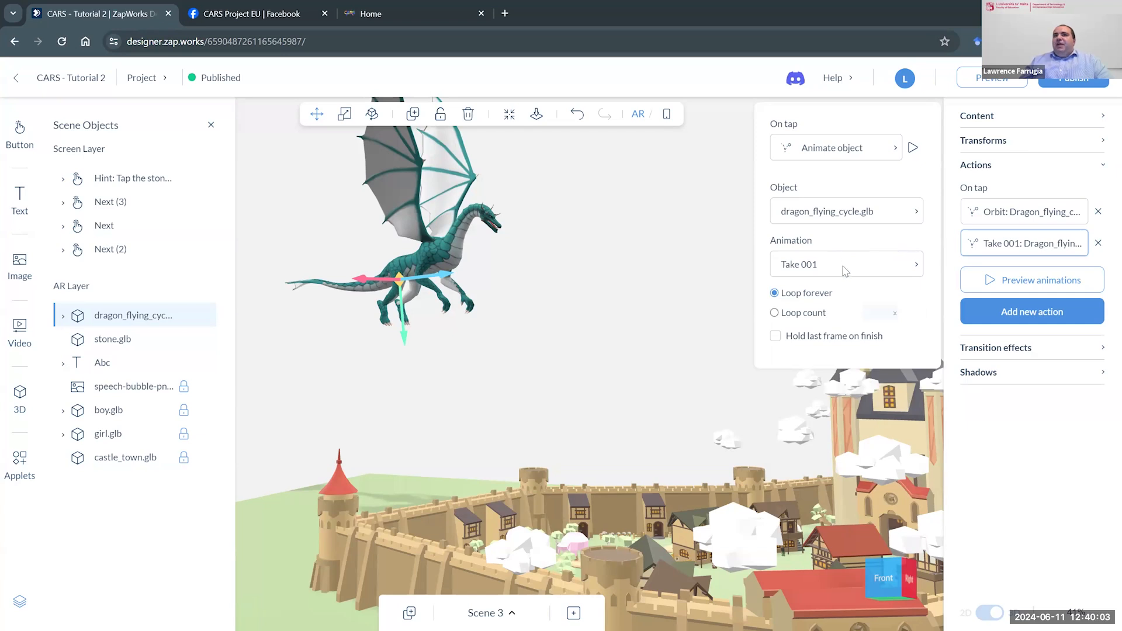
click(845, 269)
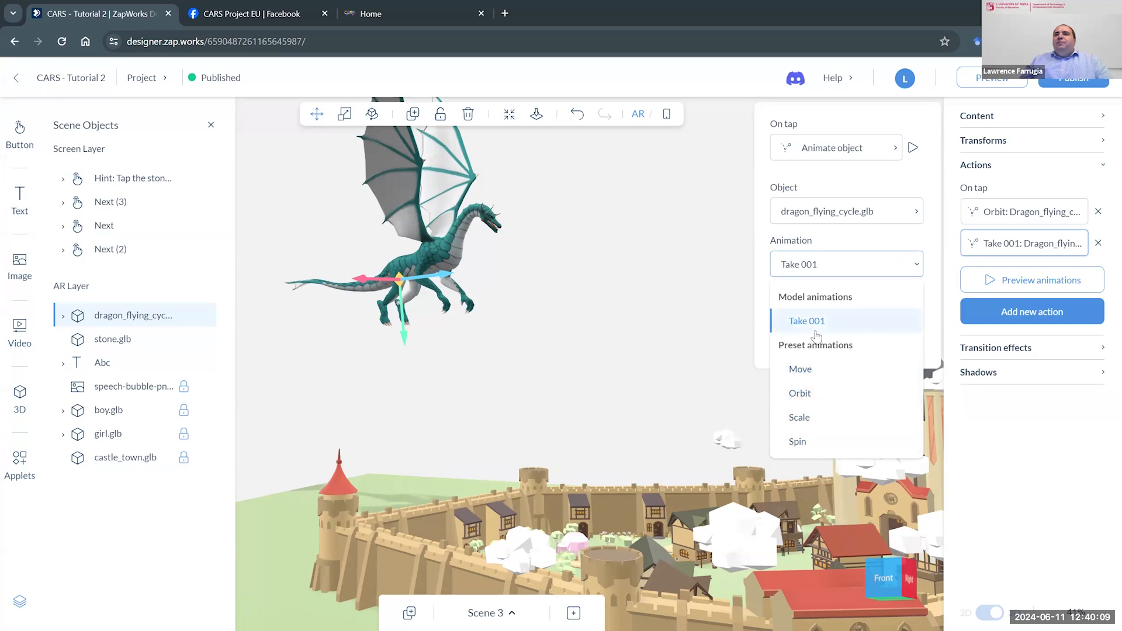
click(851, 325)
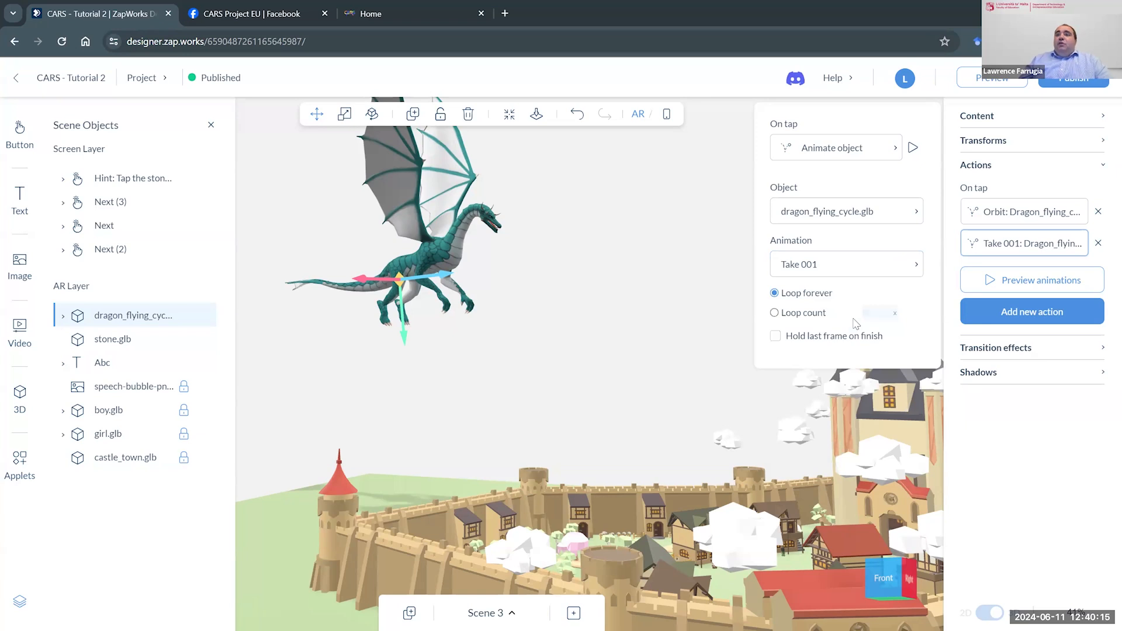
- Preview the dragon's Take 001 animation twice and look through the objects the action can animate
click(914, 149)
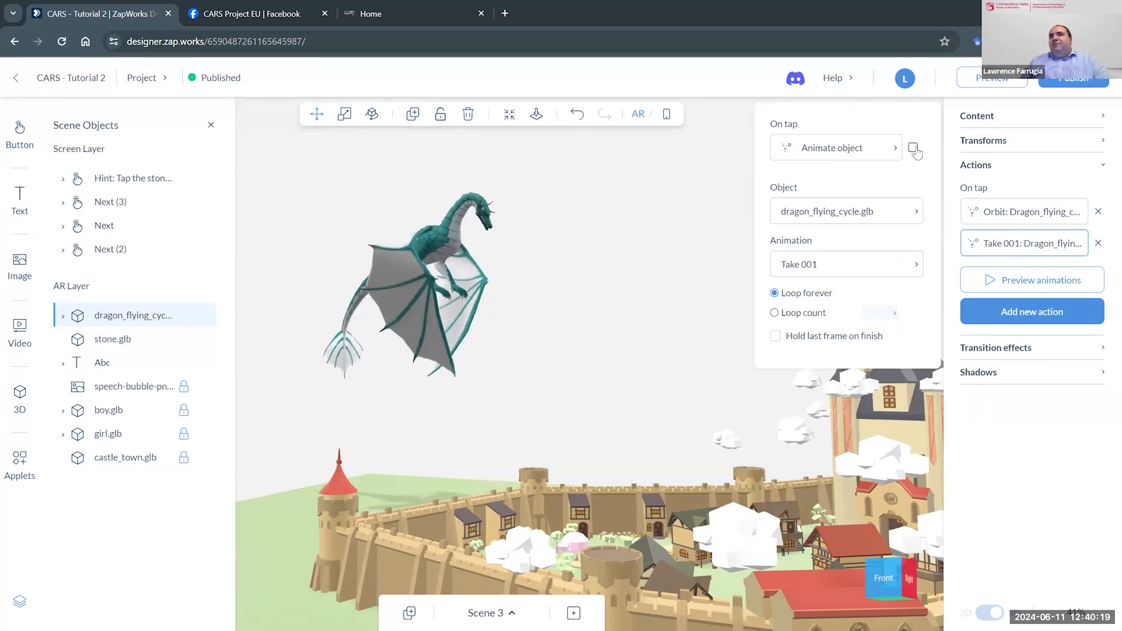
click(914, 149)
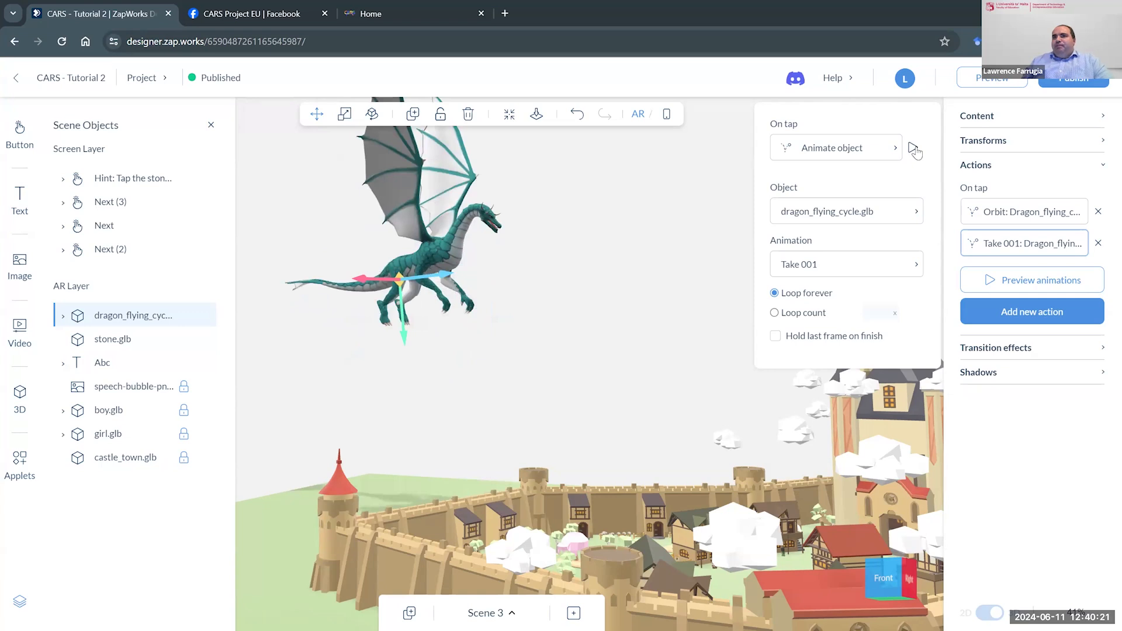
click(914, 149)
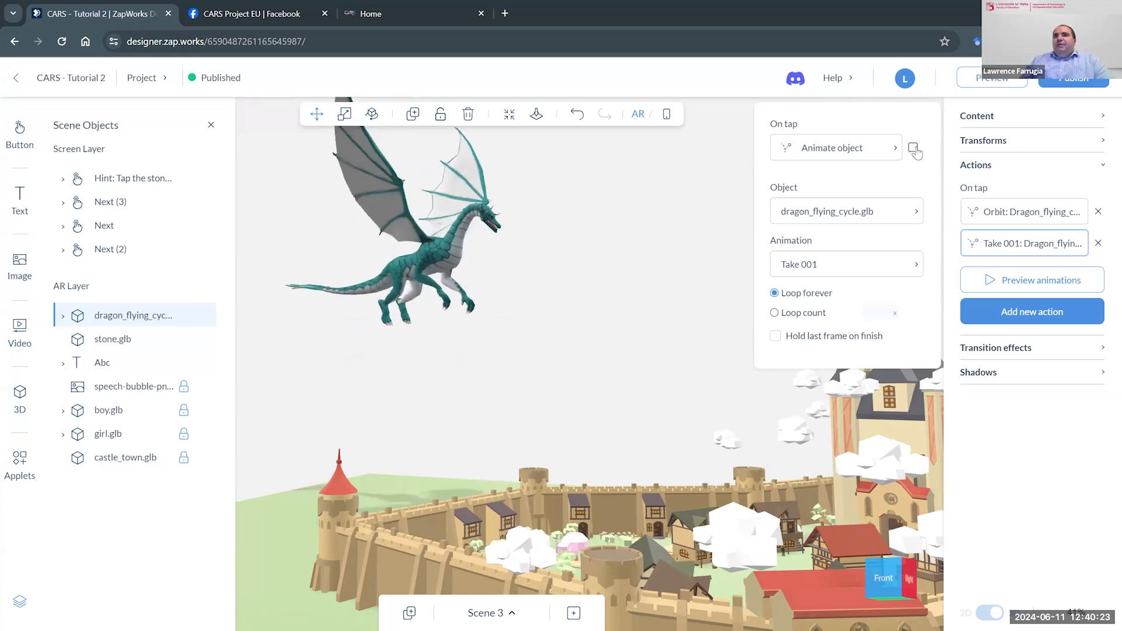
click(922, 144)
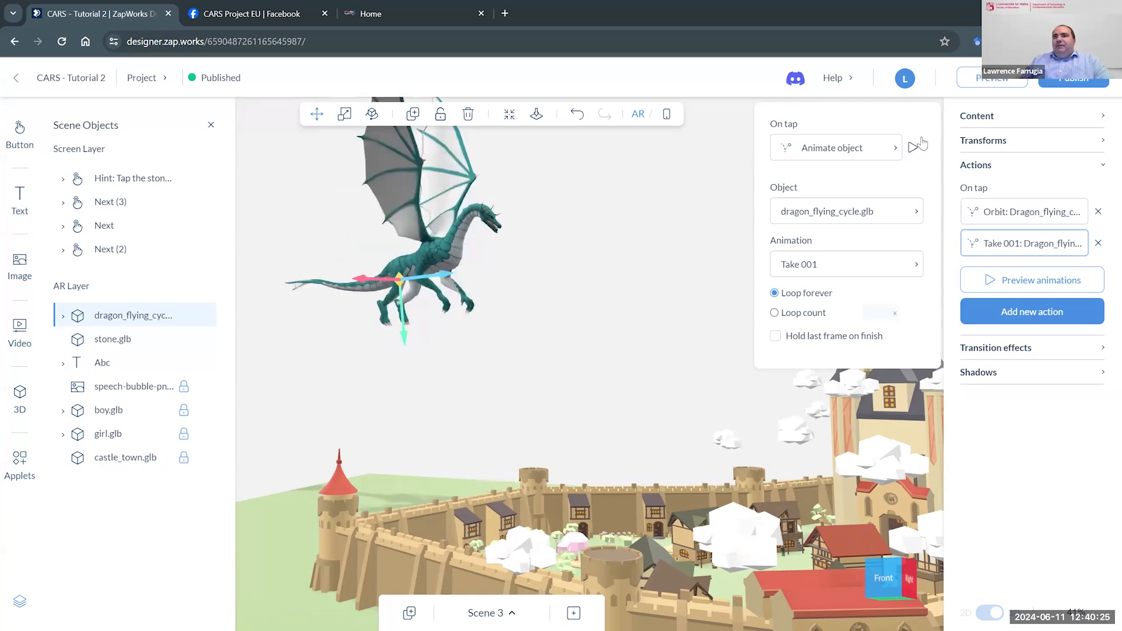
click(834, 219)
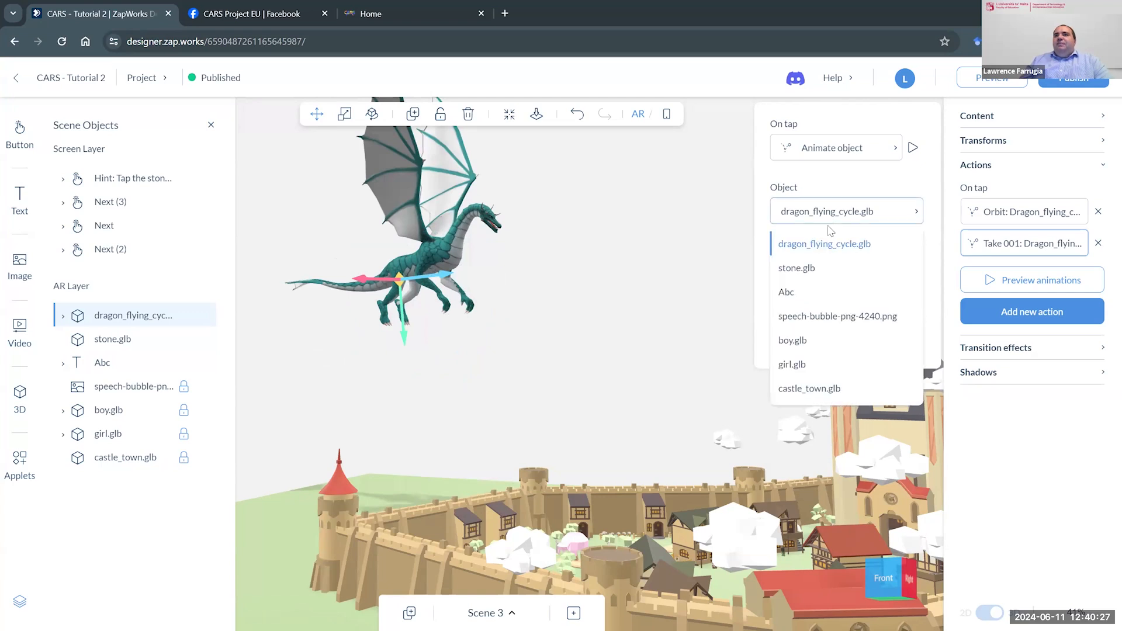
click(838, 220)
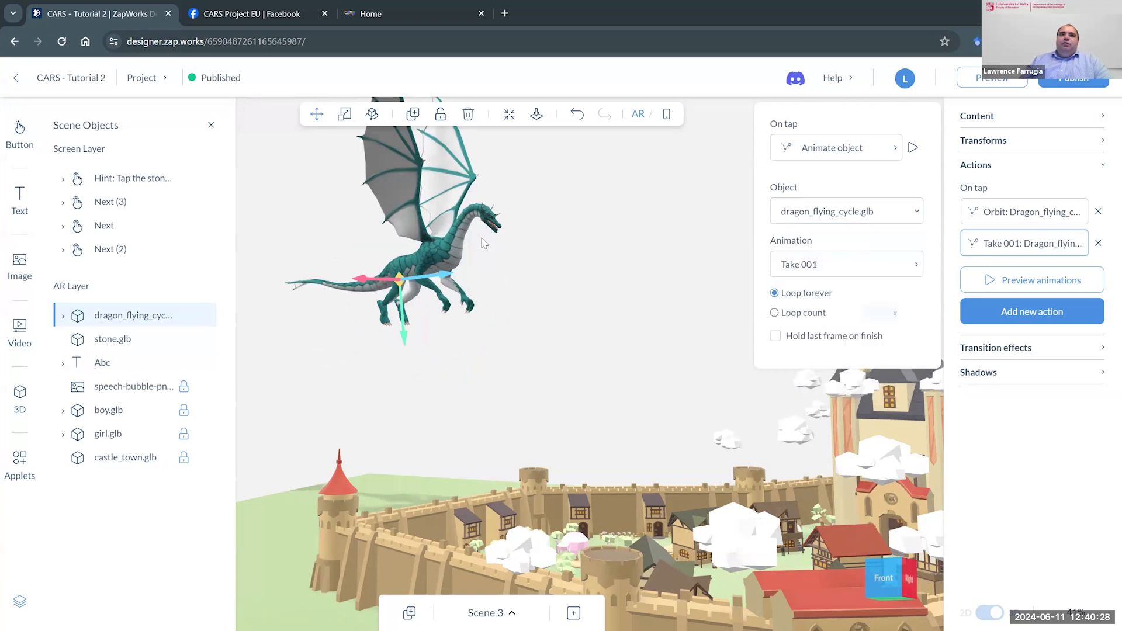
- Review the flying dragon's Orbit on-tap action with its available animations, and remove that action from the dragon
click(712, 220)
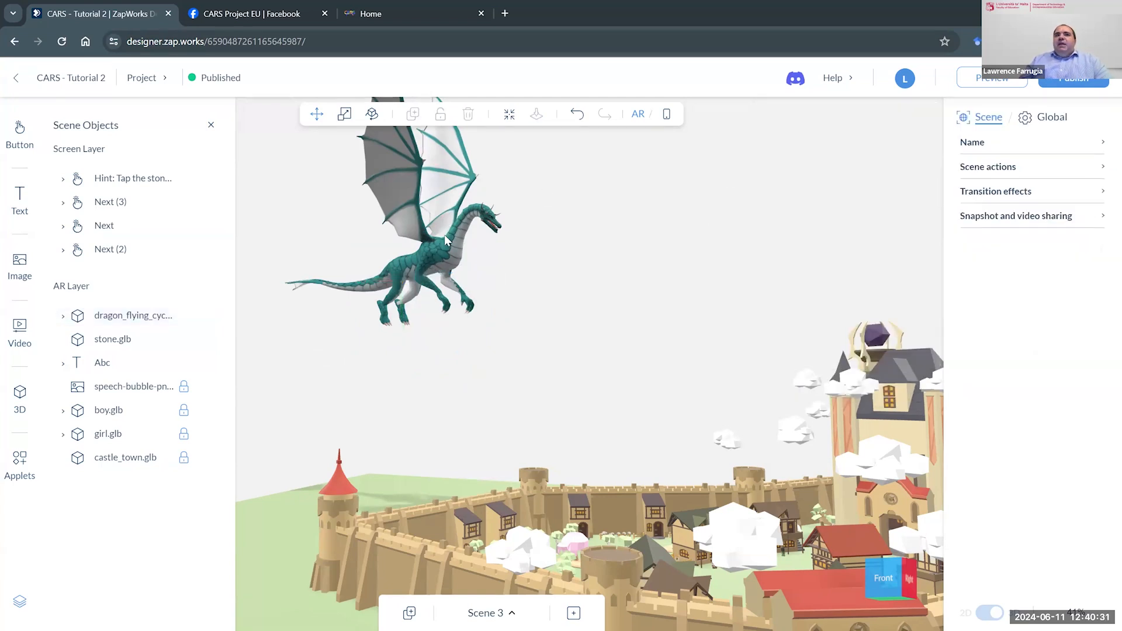
click(446, 236)
click(1004, 215)
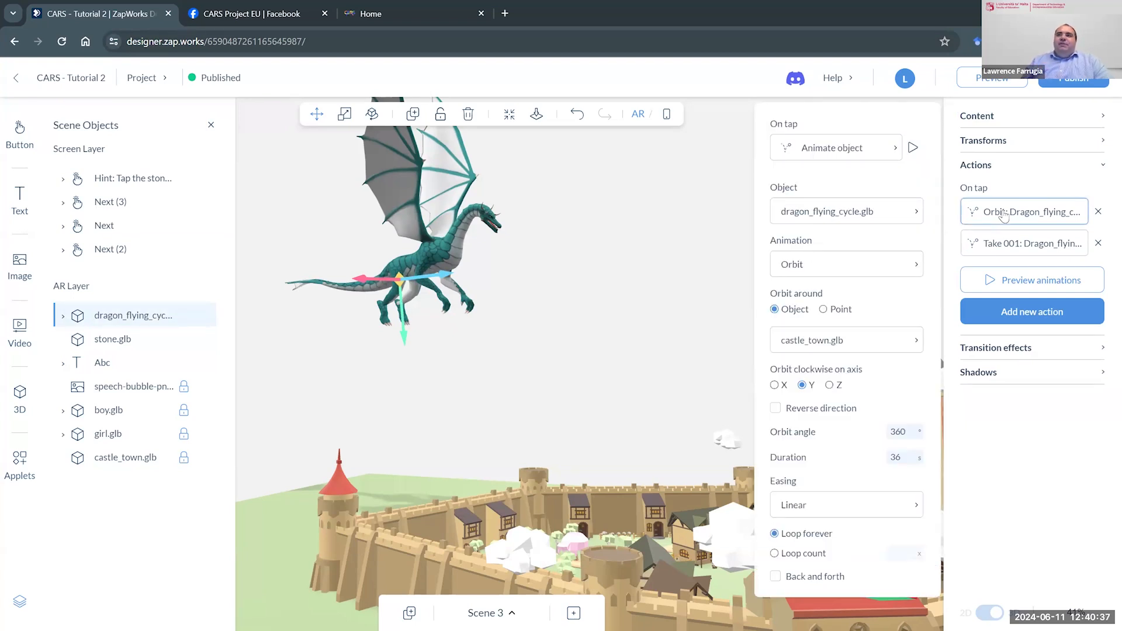
click(874, 267)
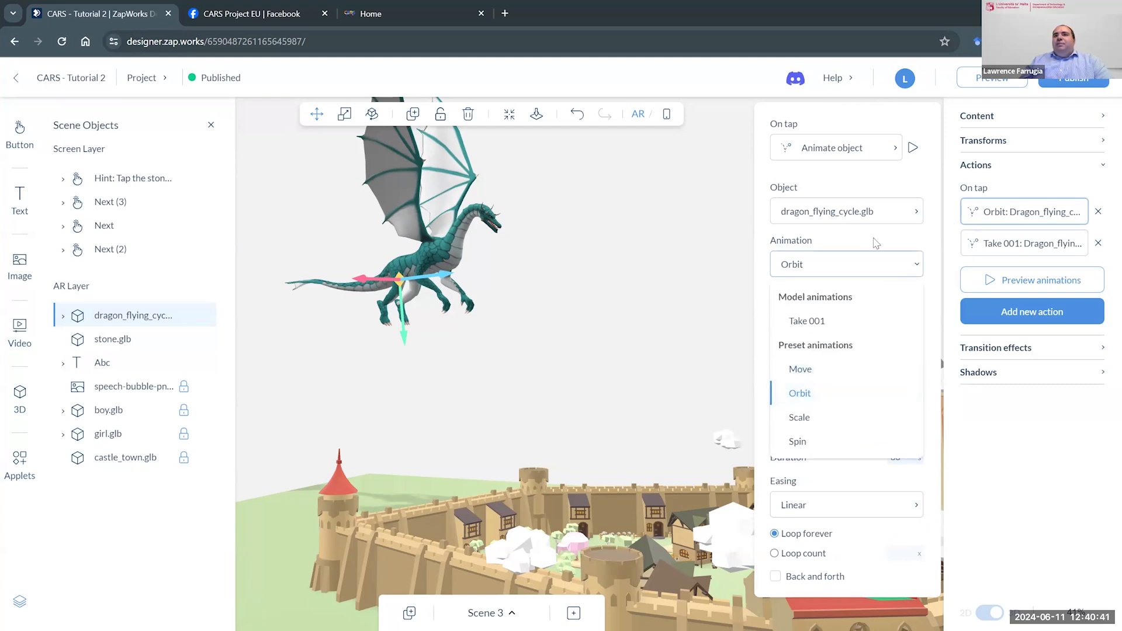
click(876, 243)
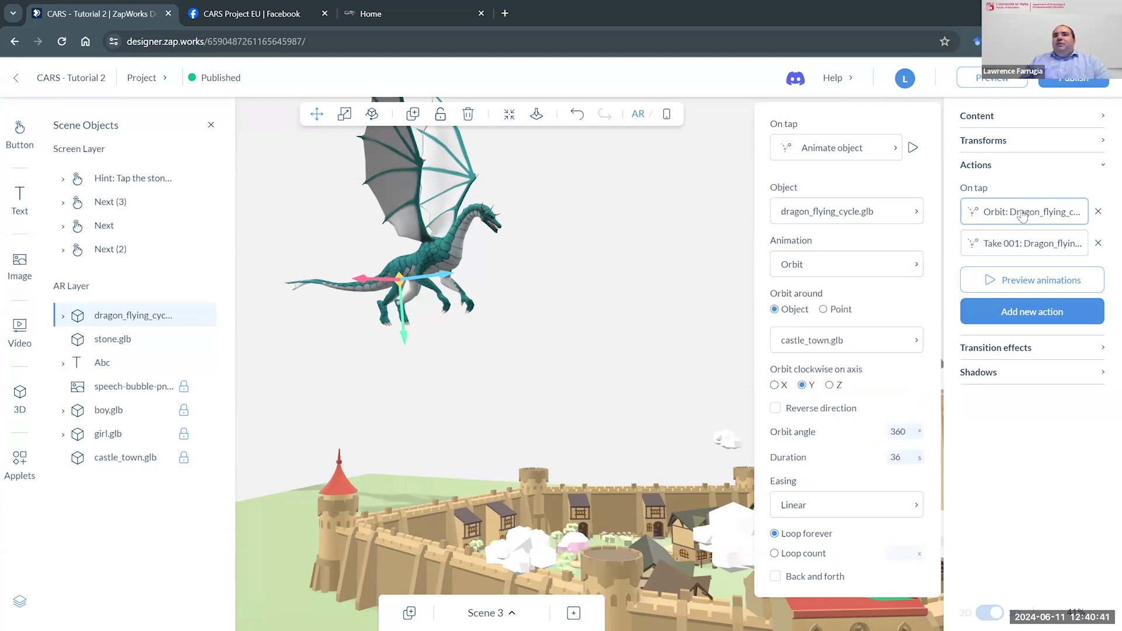
click(1097, 212)
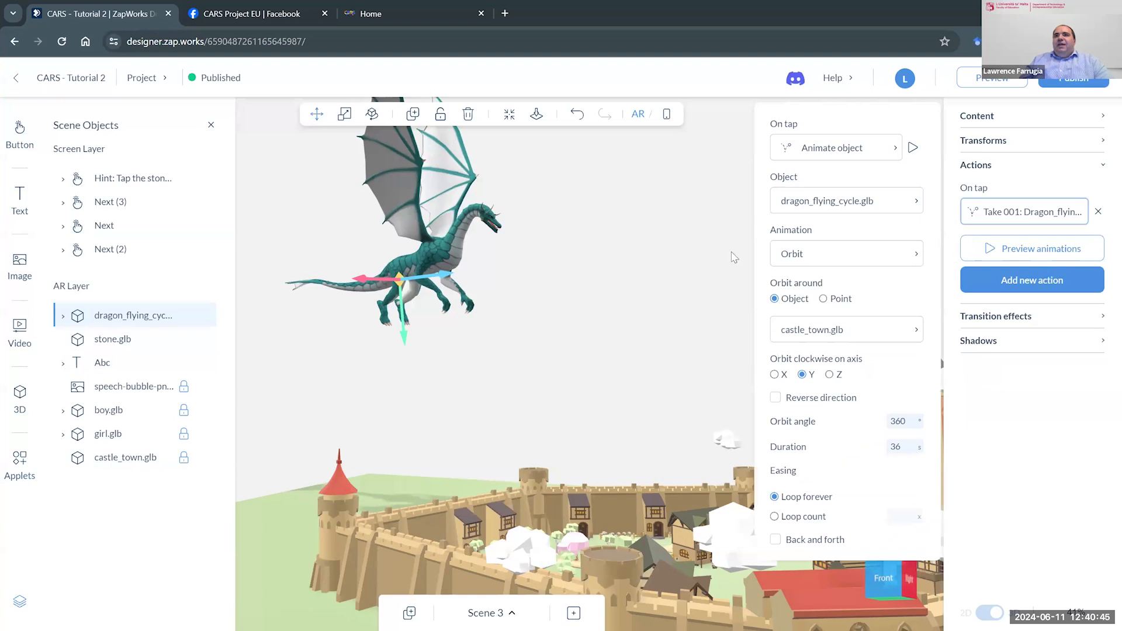
- Add a new on-tap Animate object action to the dragon, targeting dragon_flying_cycle.glb with the Orbit preset animation
click(407, 267)
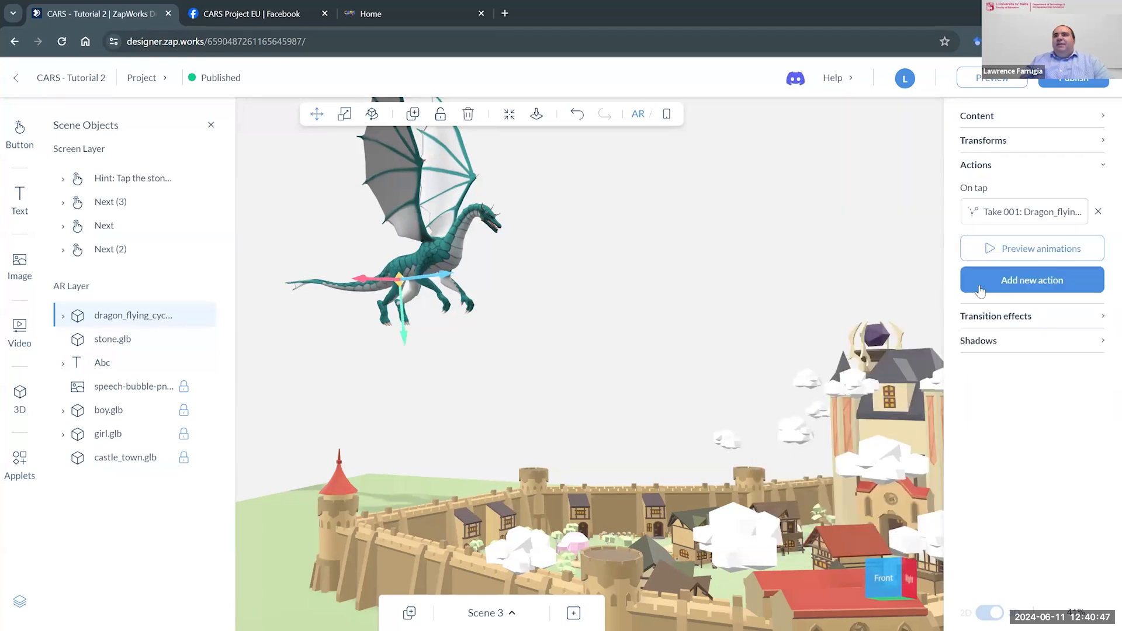
click(996, 280)
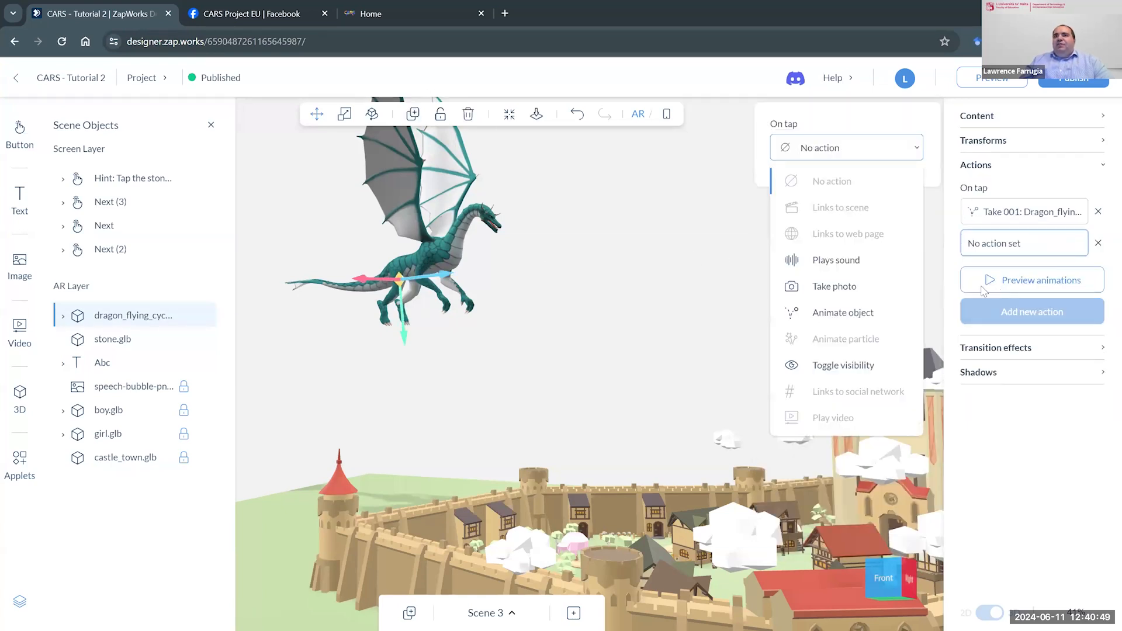
click(862, 315)
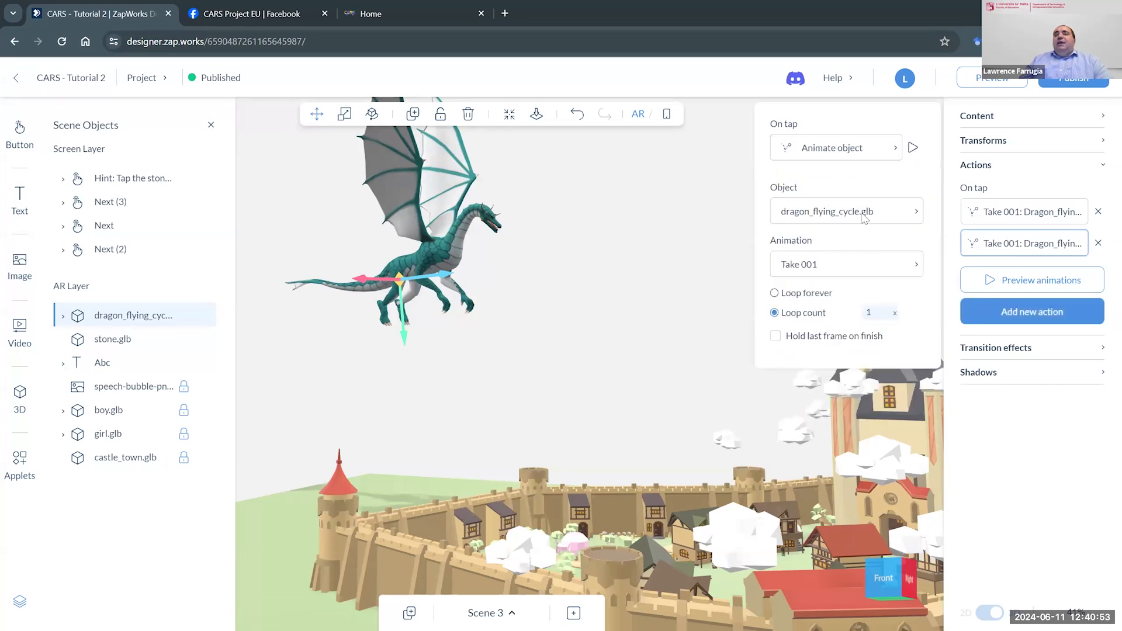
click(864, 216)
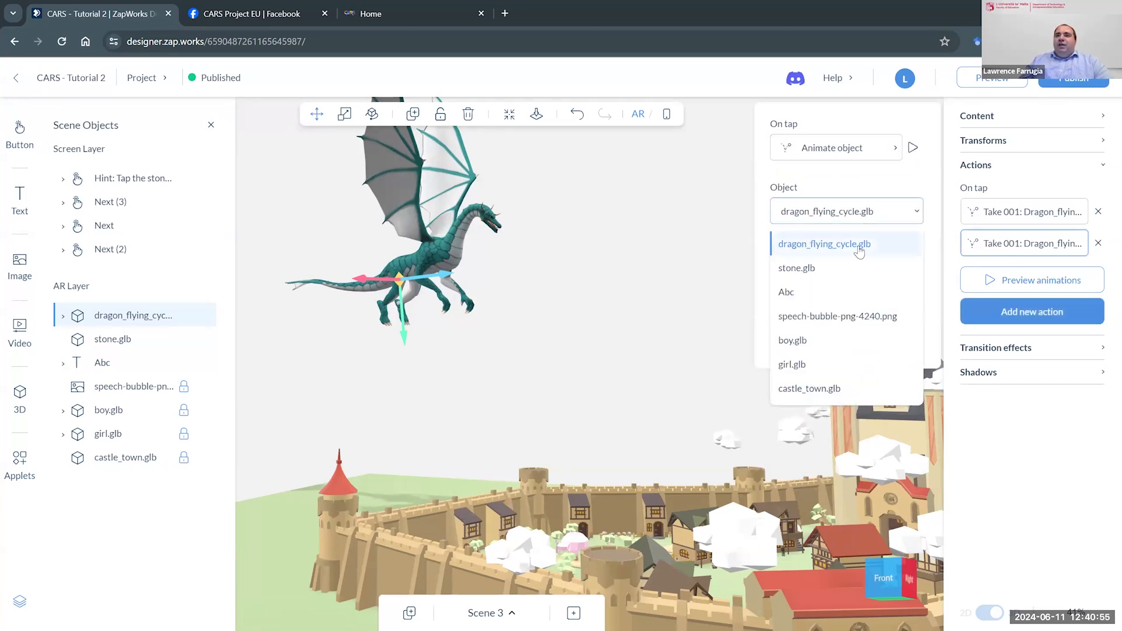
click(894, 257)
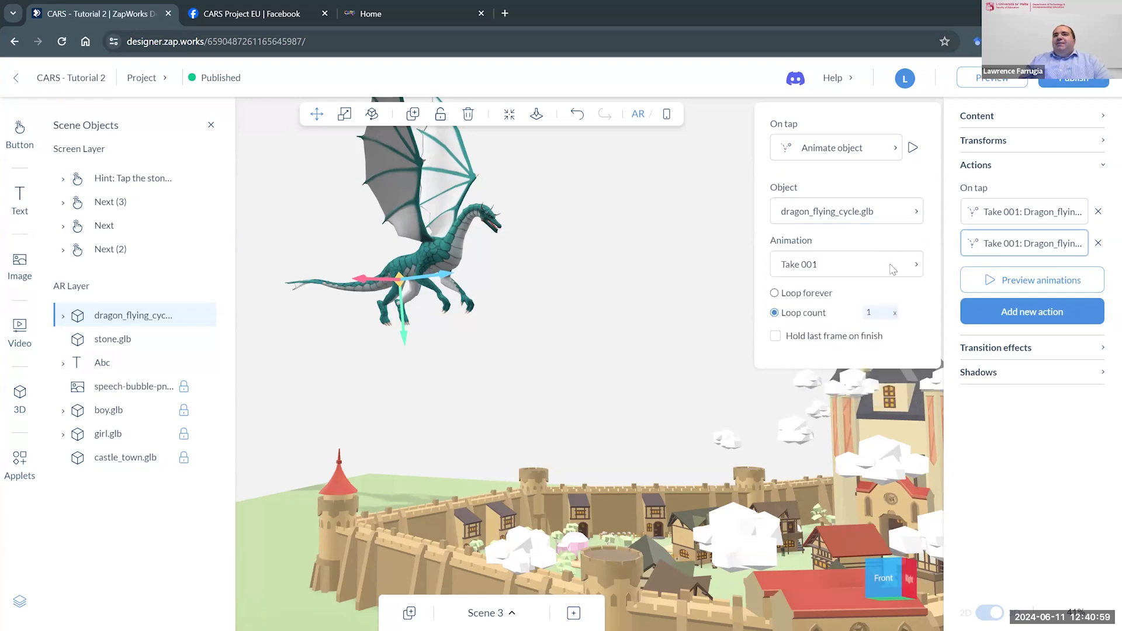
click(892, 268)
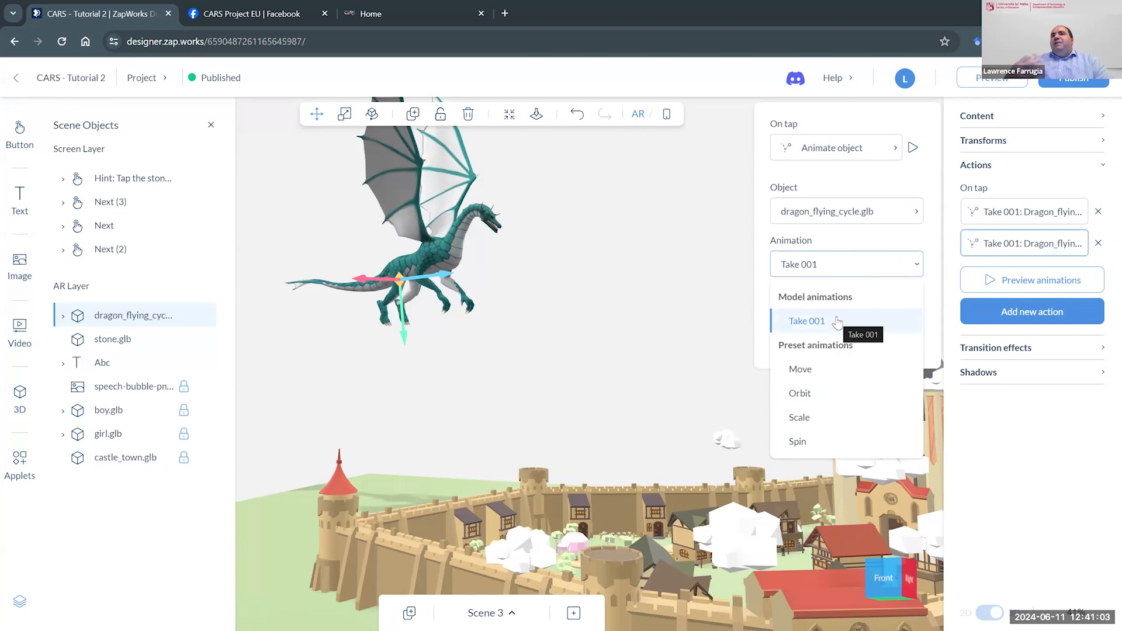
click(820, 400)
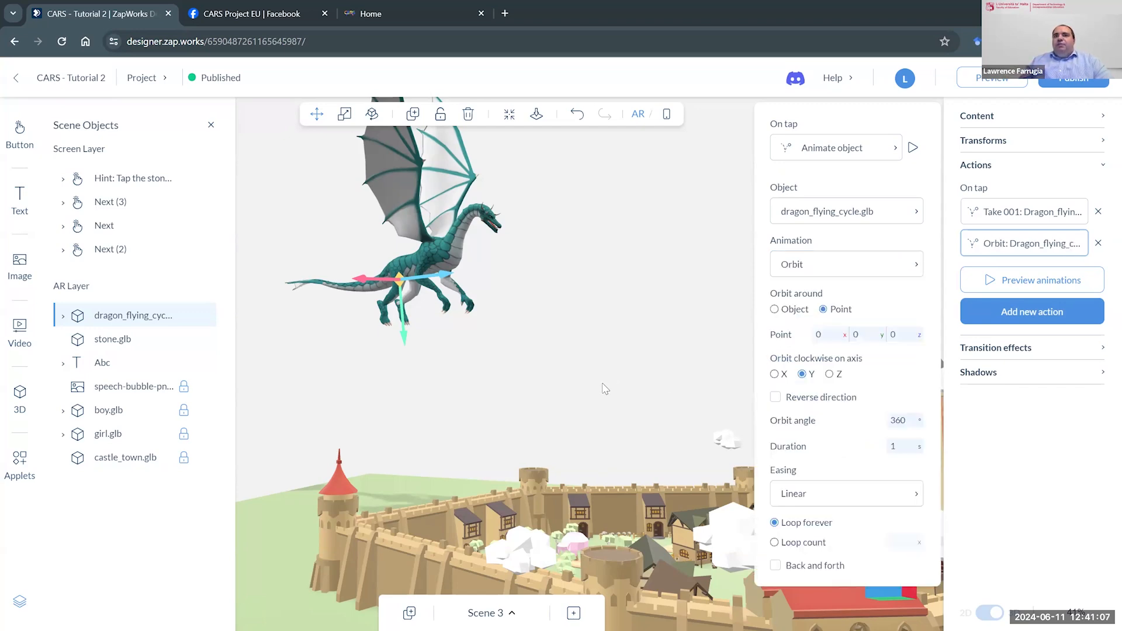
- Switch the dragon's new Orbit action from orbiting around a point to orbiting around an object
scroll(602, 385, down, 6)
drag(602, 389, 448, 280)
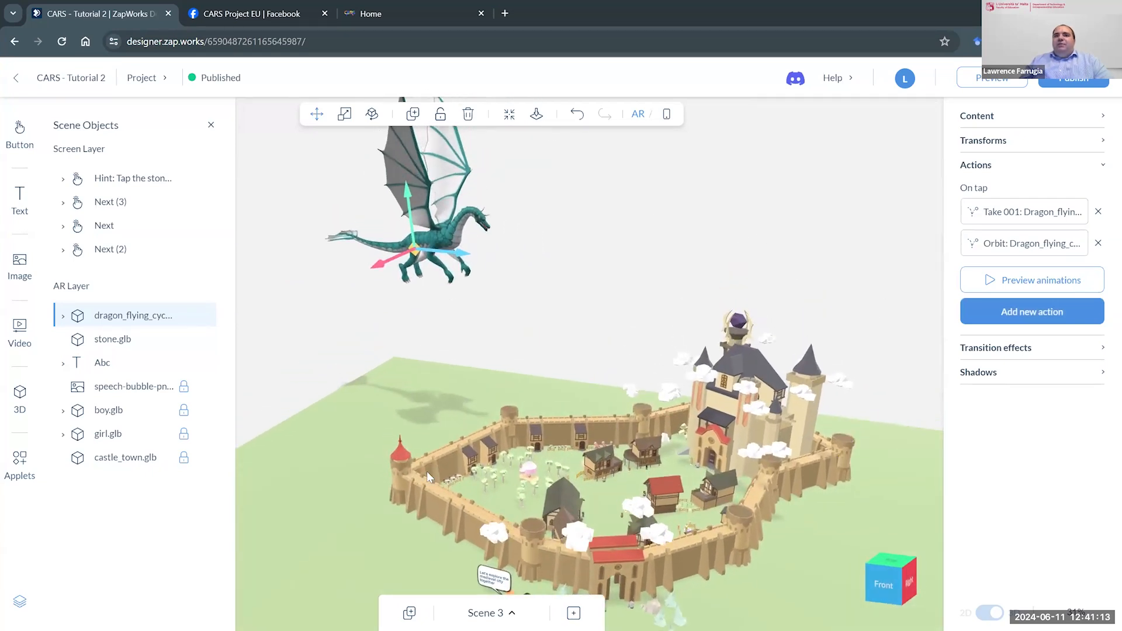
click(1028, 248)
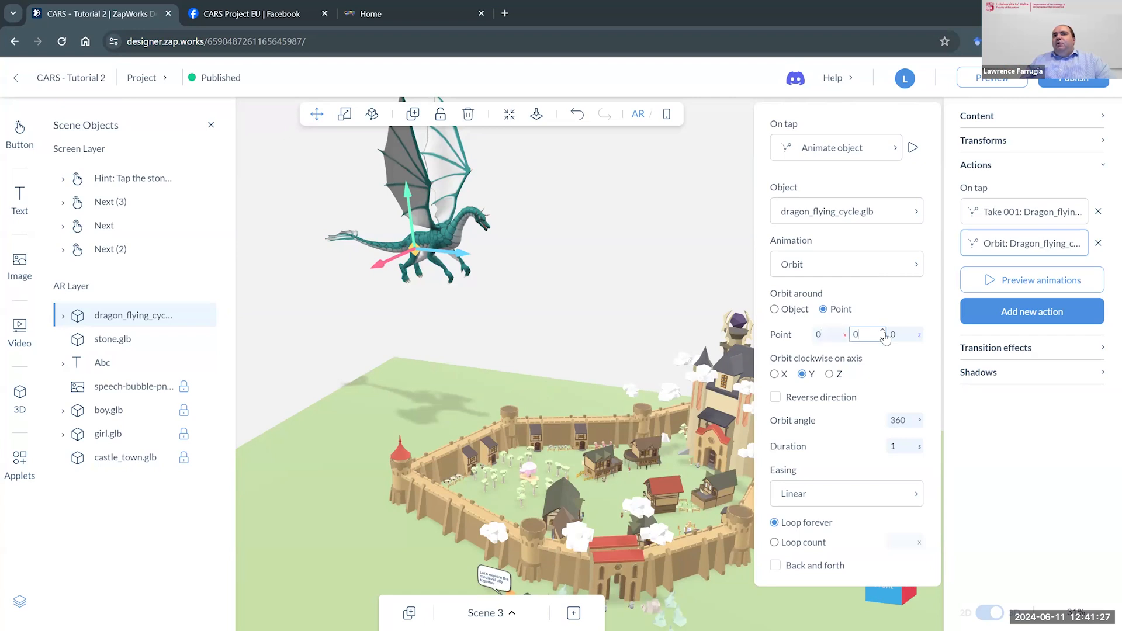
click(776, 310)
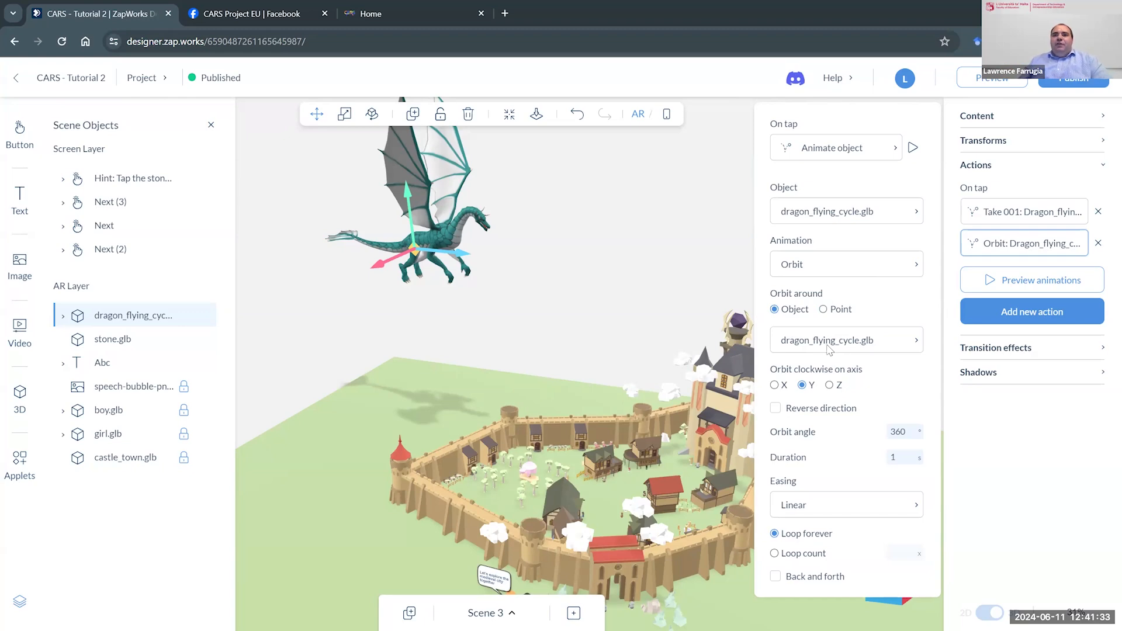
- Select the castle town, sketch its centre point and the dragon's path around it with the screen pen, and clear the drawing
drag(642, 299, 677, 323)
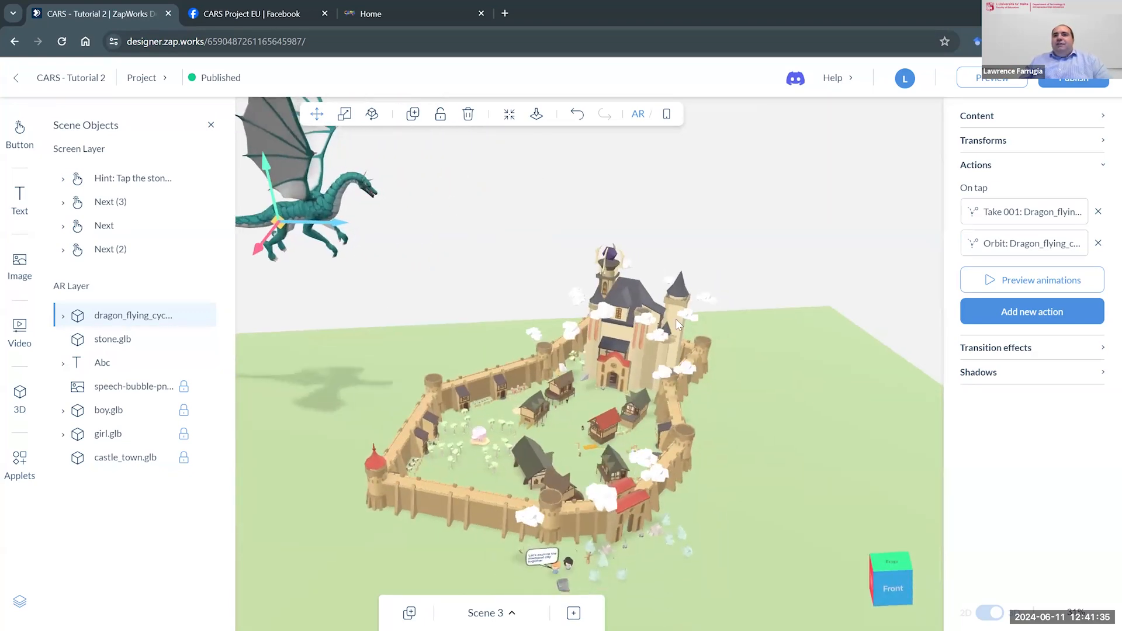
click(625, 340)
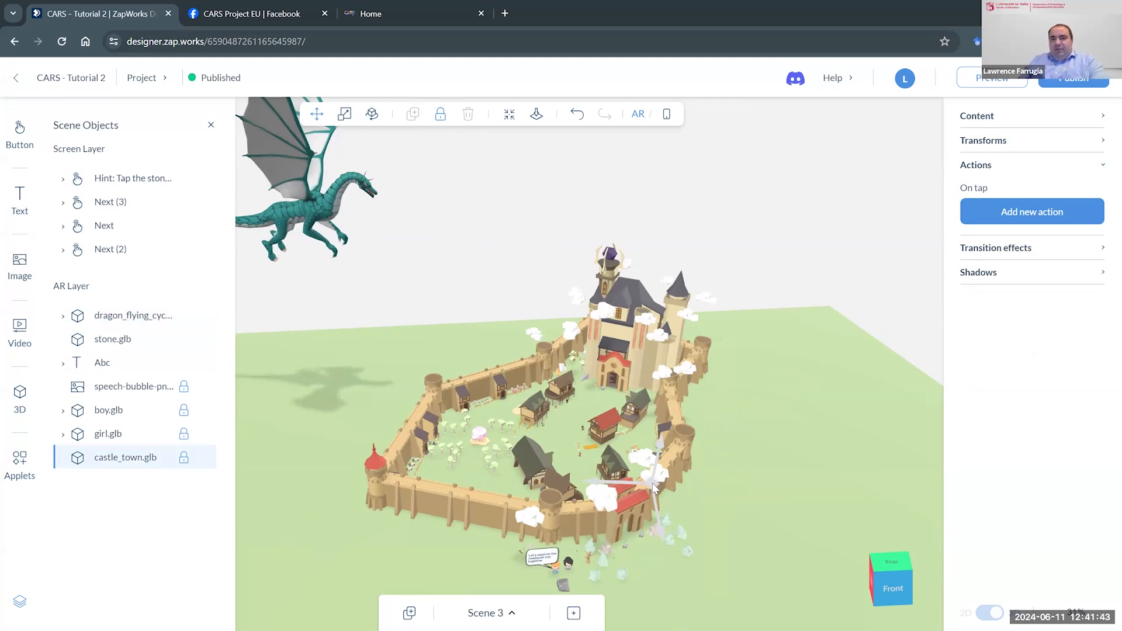
key(F10)
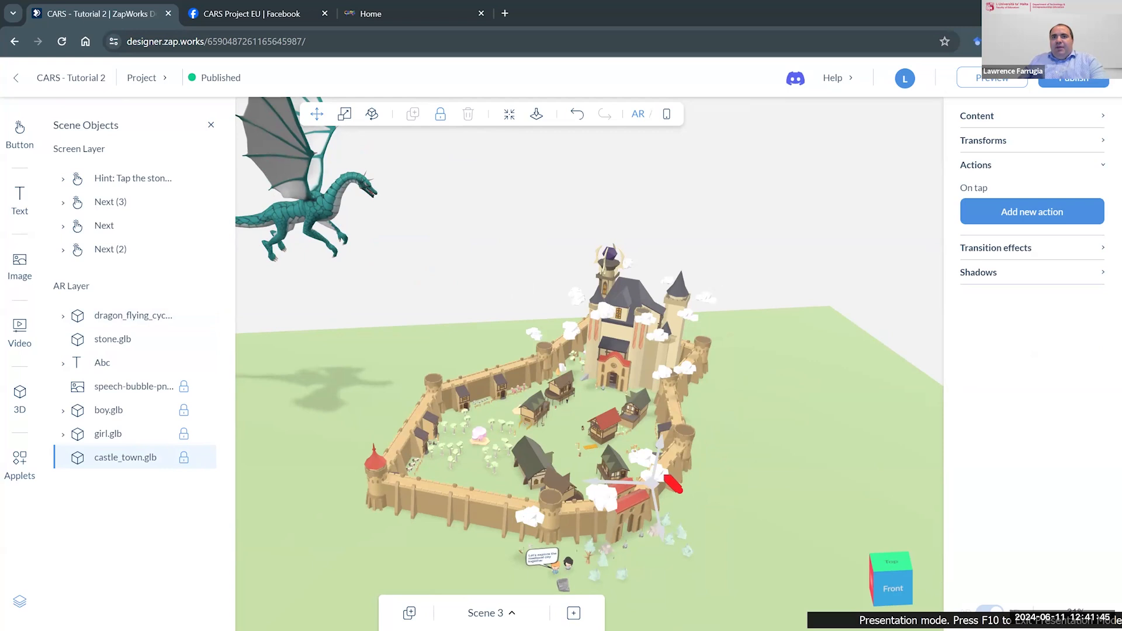
mouse_move(664, 475)
mouse_down()
mouse_move(645, 470)
mouse_move(642, 492)
mouse_move(663, 473)
mouse_up()
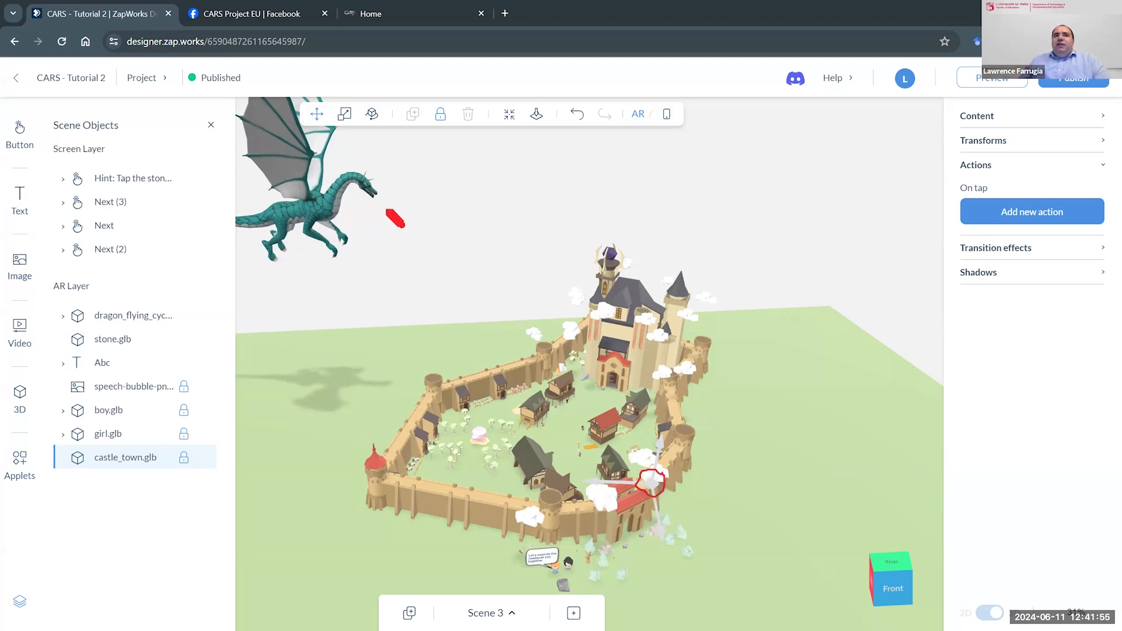
mouse_move(334, 207)
mouse_down()
mouse_move(557, 197)
mouse_move(732, 230)
mouse_move(837, 274)
mouse_move(934, 423)
mouse_up()
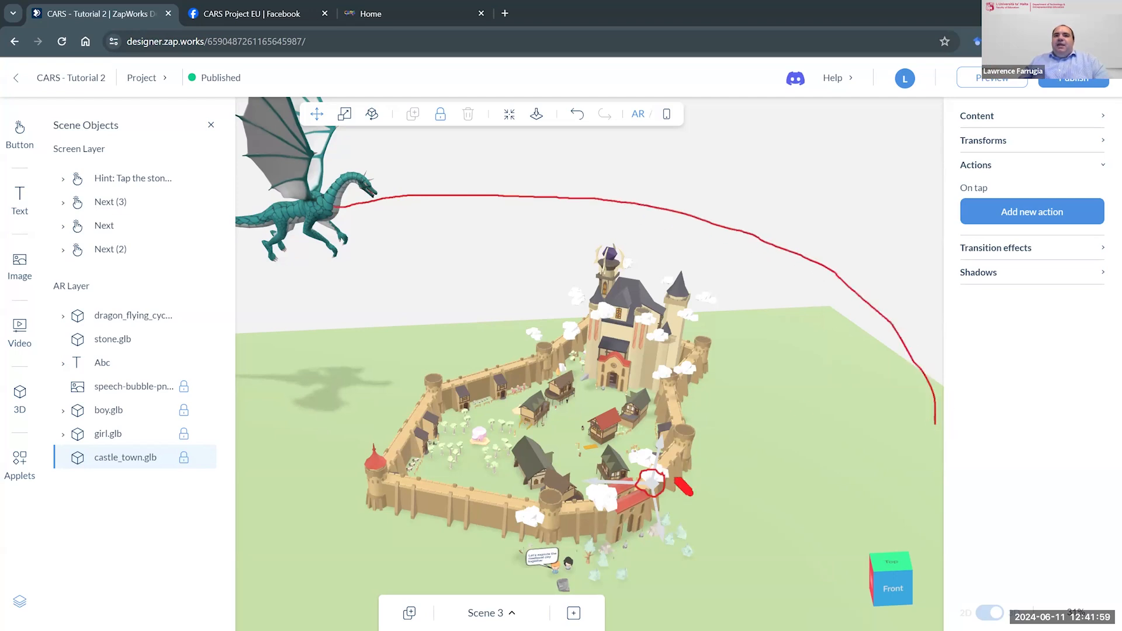
mouse_move(662, 475)
mouse_down()
mouse_move(862, 340)
mouse_move(660, 402)
mouse_move(616, 214)
mouse_up()
drag(652, 472, 457, 226)
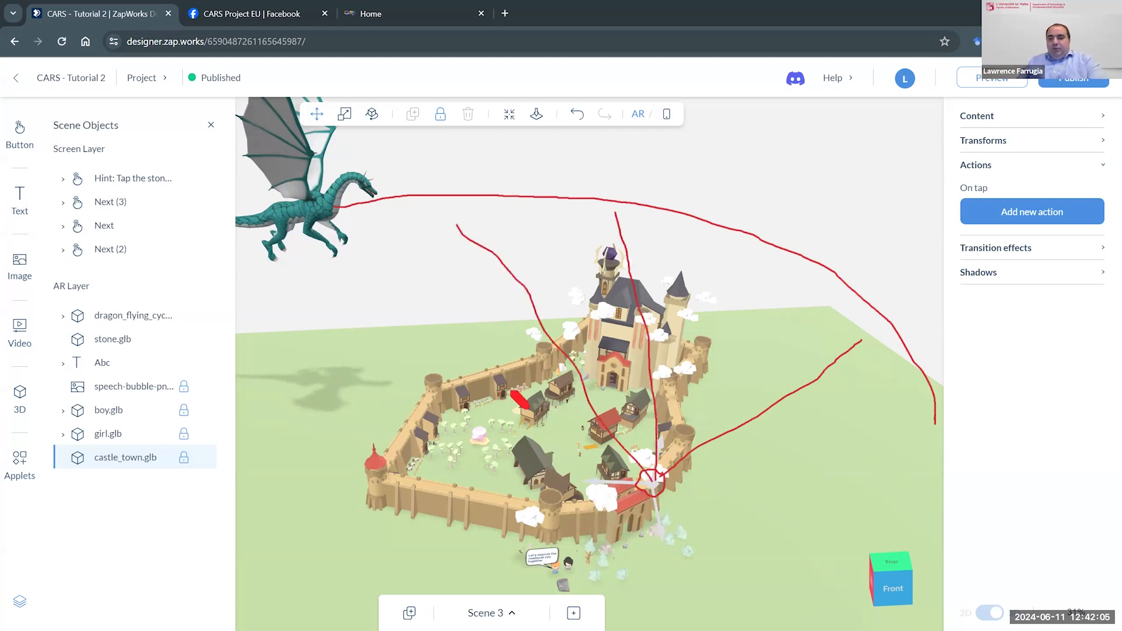
key(Escape)
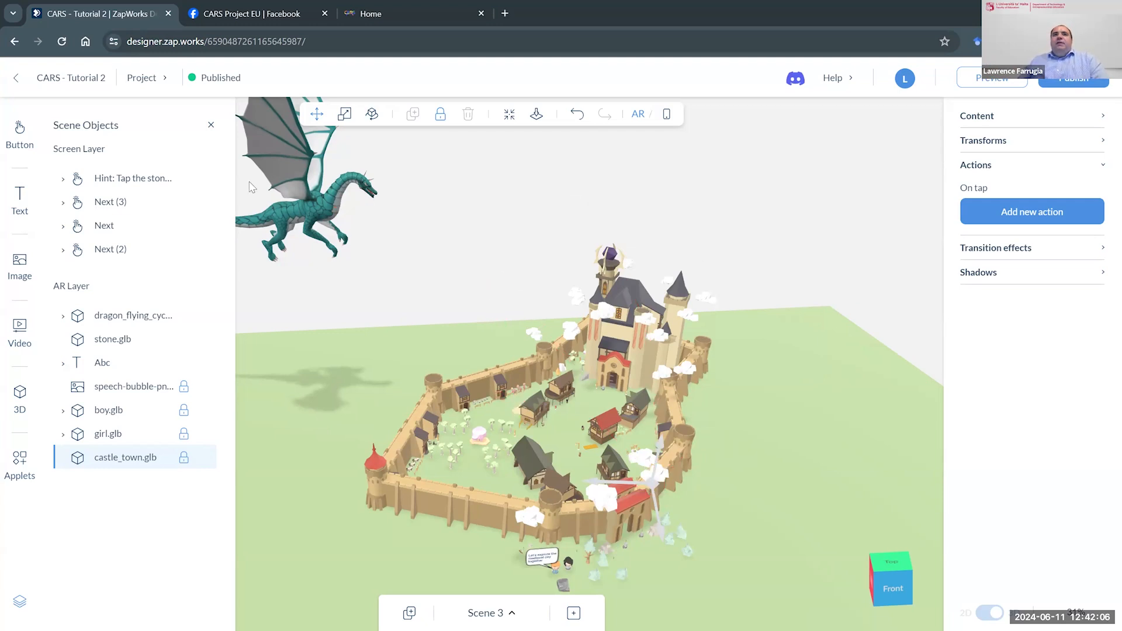
- Reselect the Orbit animation in the dragon's second on-tap action and make it orbit around the object castle_town.glb
click(308, 233)
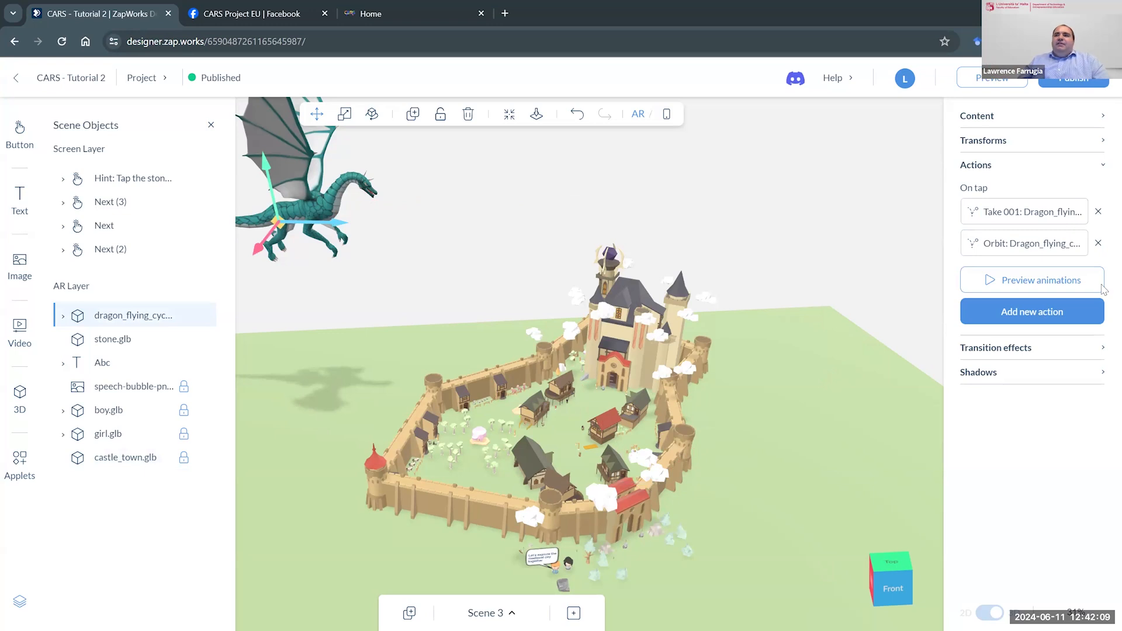
click(1017, 250)
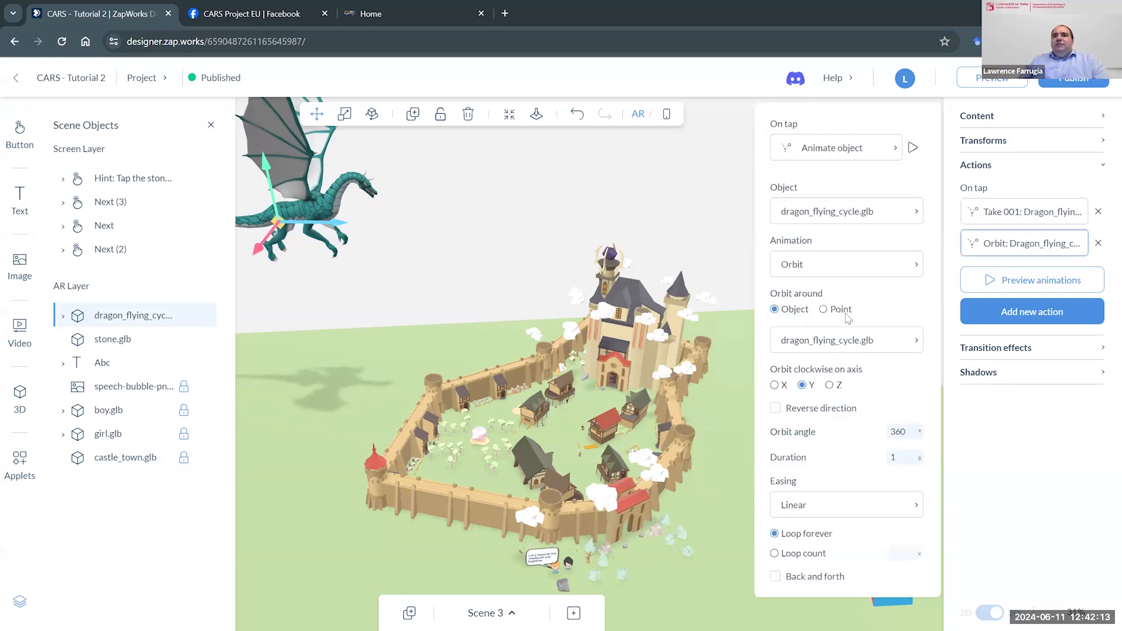
click(863, 273)
click(804, 390)
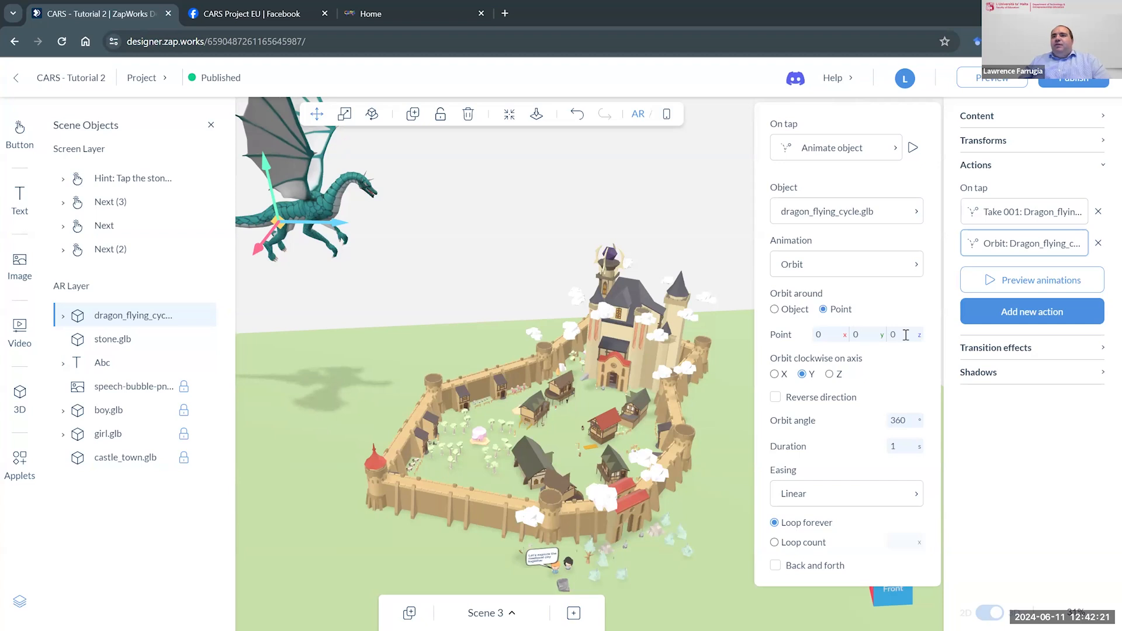
click(775, 310)
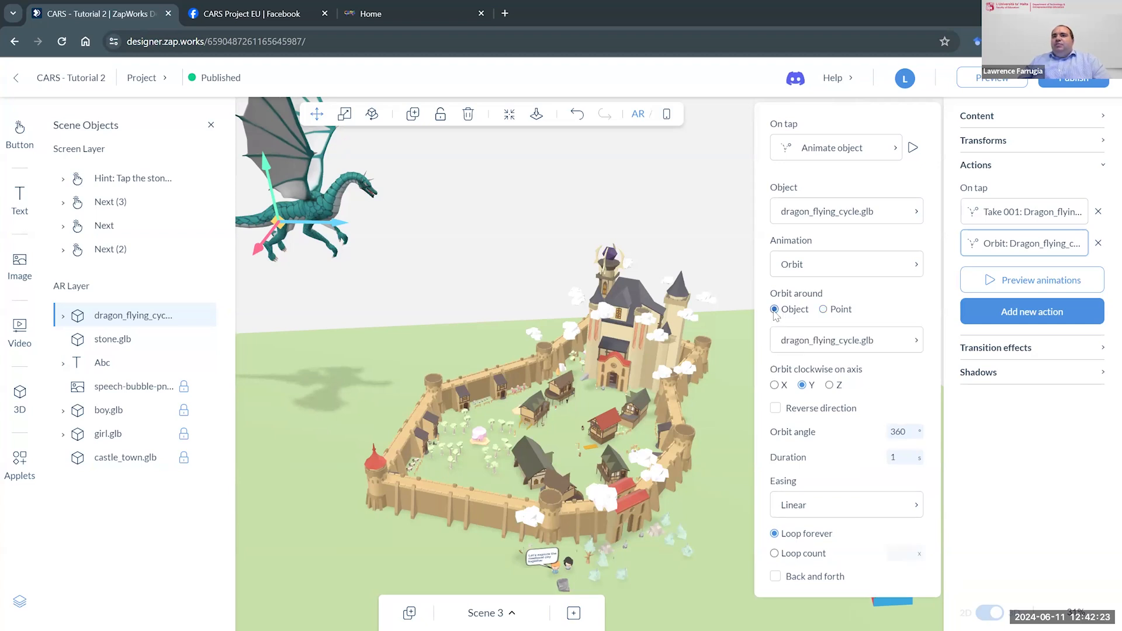
click(826, 345)
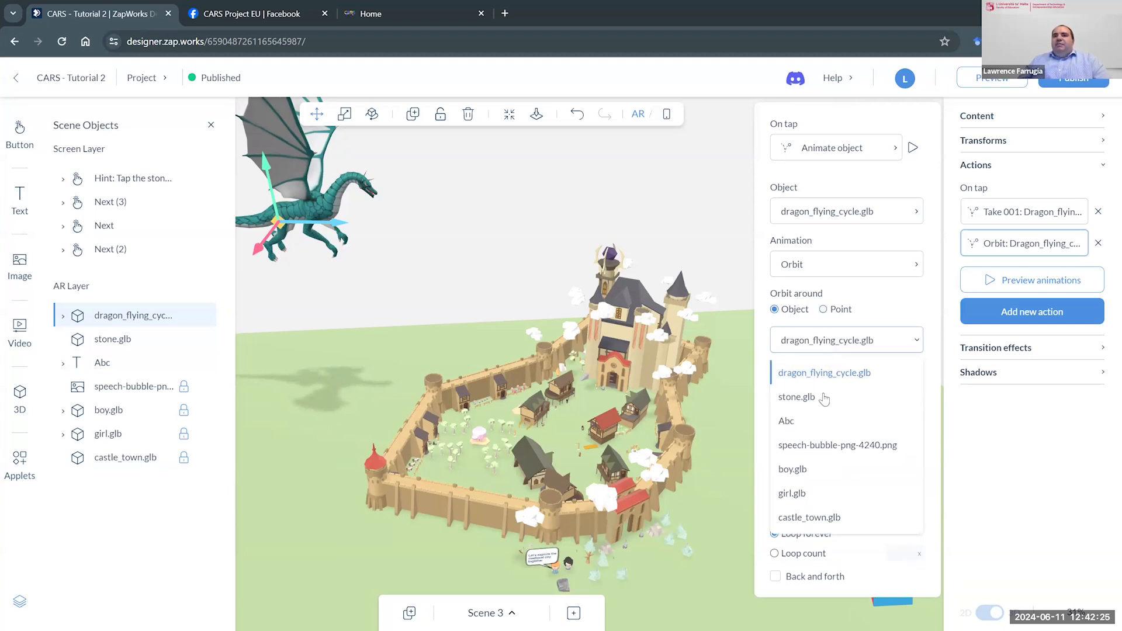
click(810, 517)
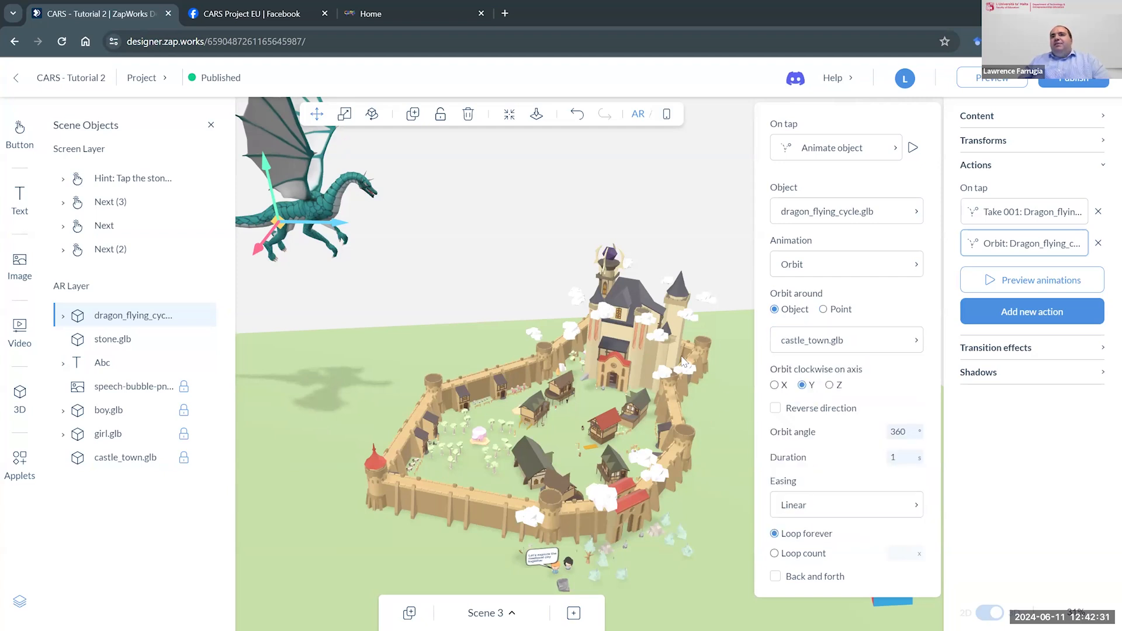
- Set the orbit angle of the dragon's Orbit action to 180 degrees
click(660, 349)
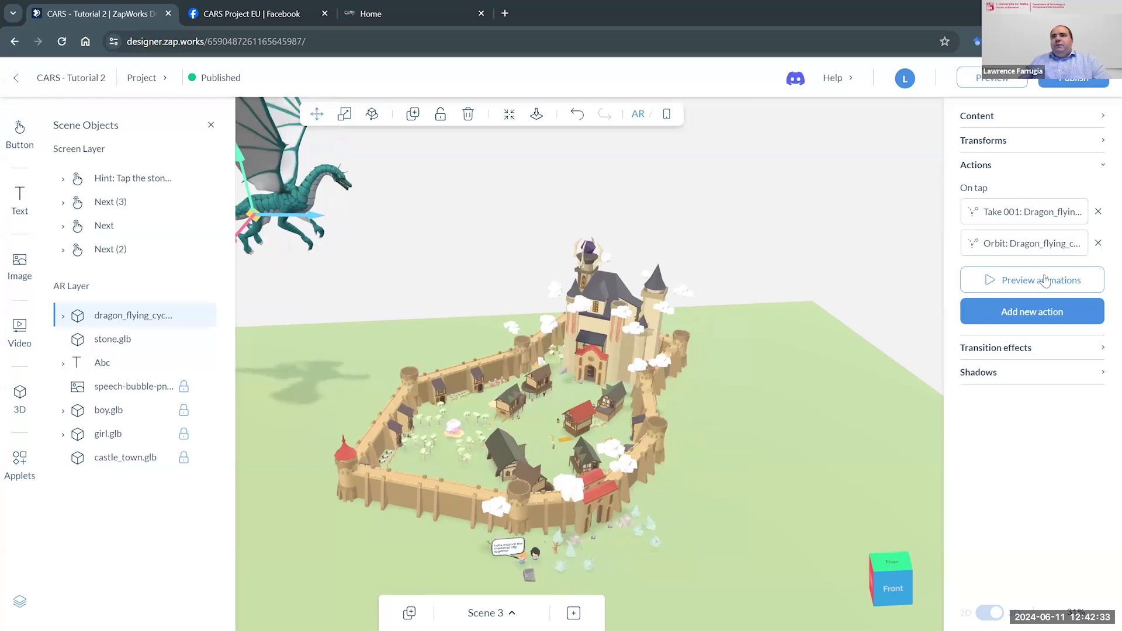
click(1036, 246)
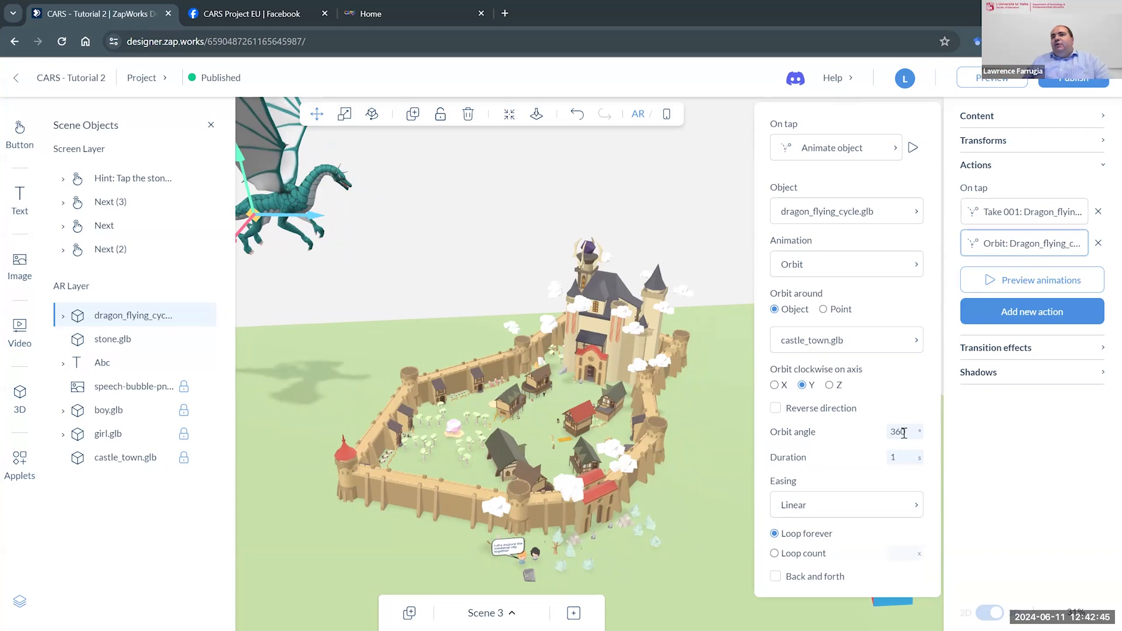
scroll(626, 423, down, 4)
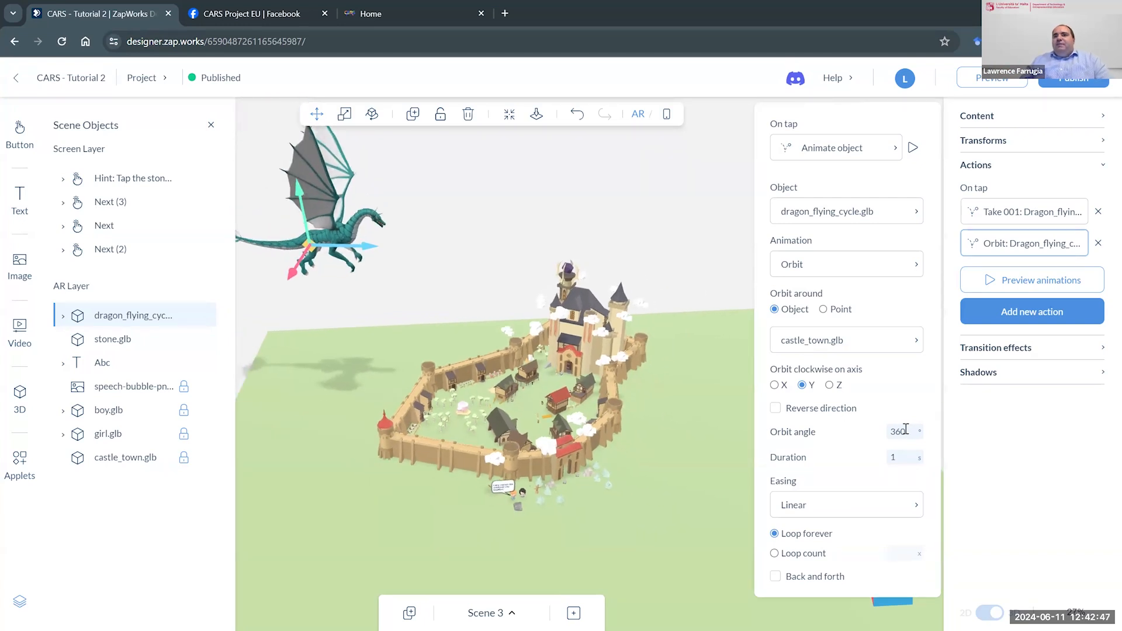
click(869, 434)
text(18)
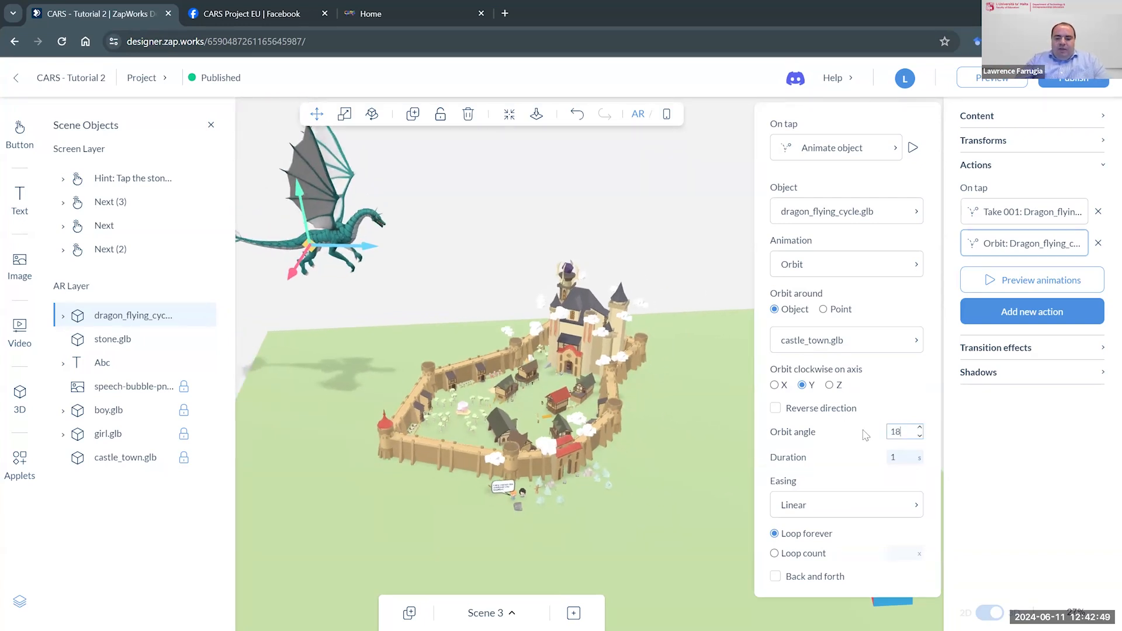
text(0)
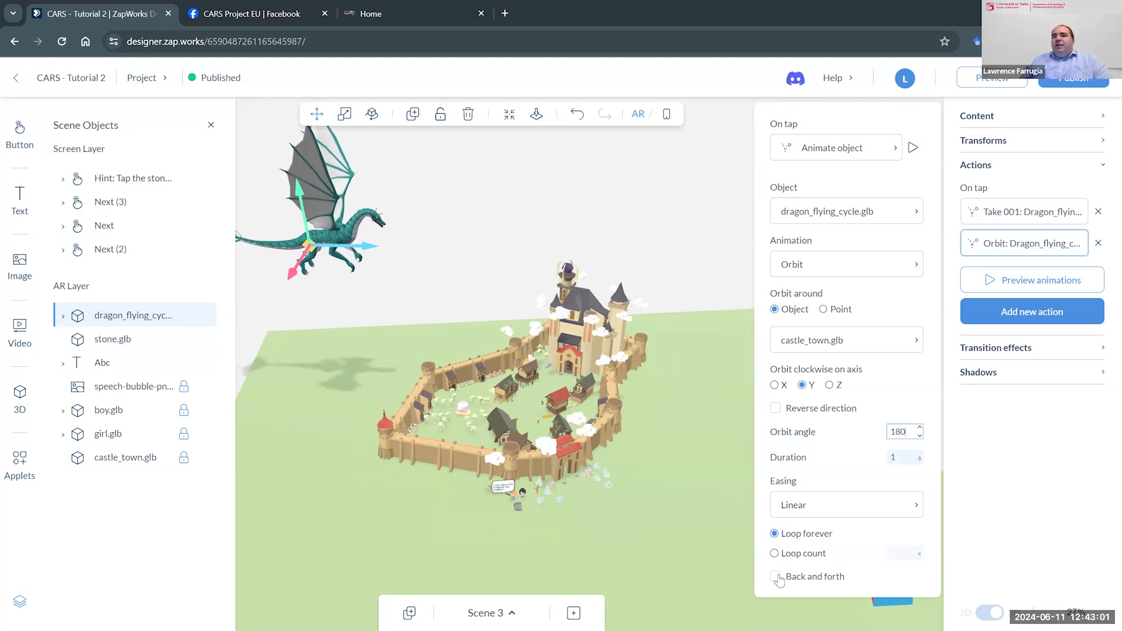
- Set the Orbit action's duration to 5 seconds and preview the dragon's flight around the castle
click(902, 458)
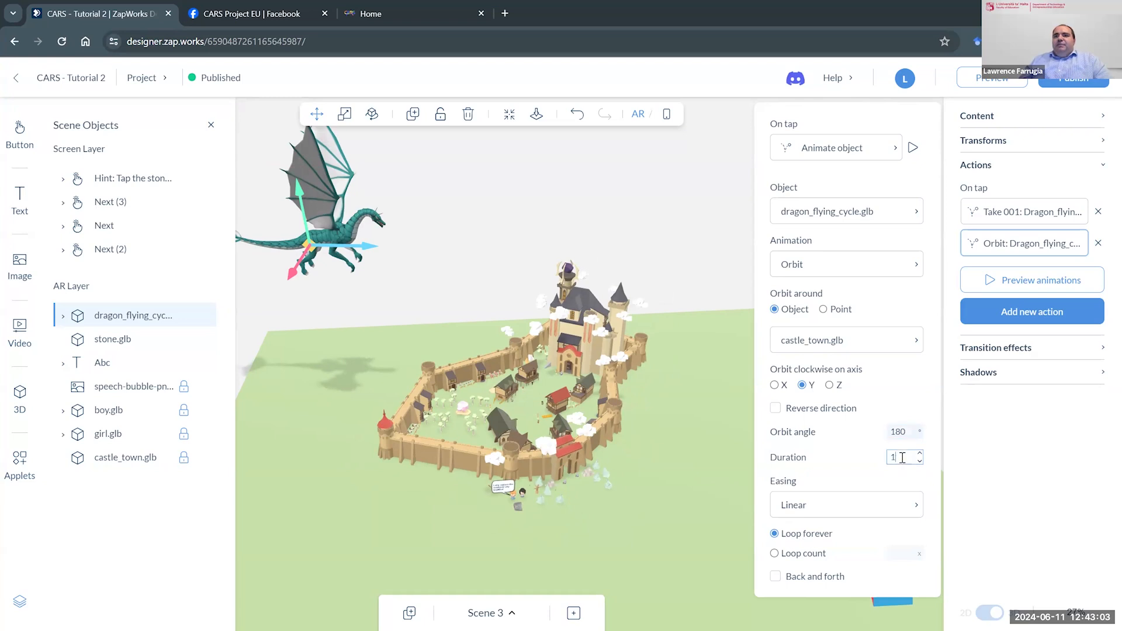
text(5)
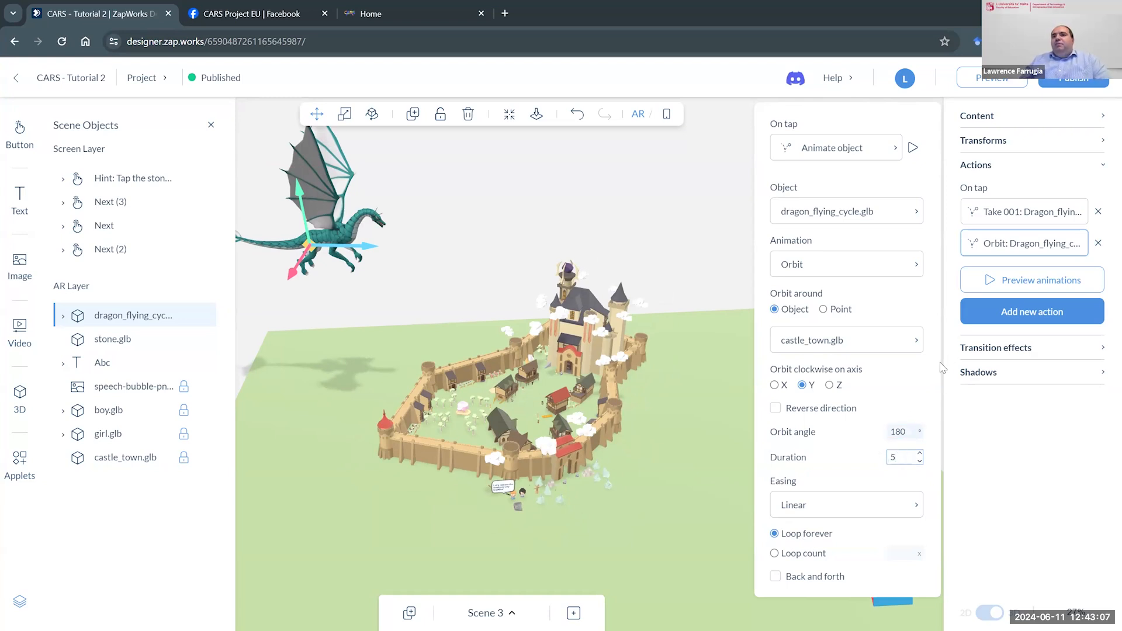
click(913, 150)
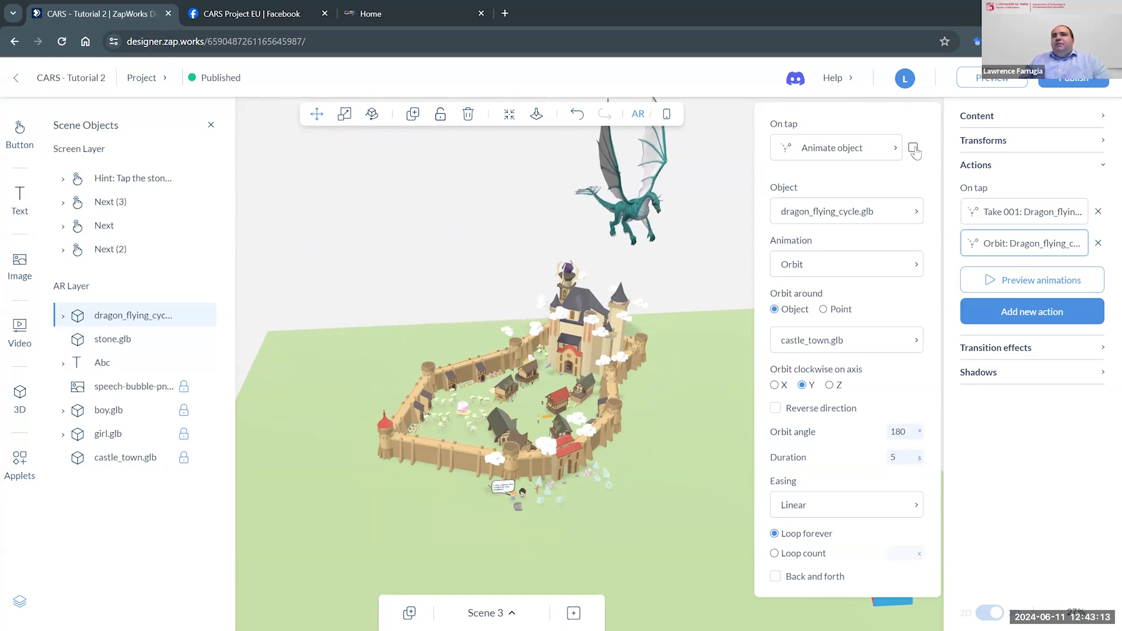
- Set the orbit angle of the dragon's Orbit action to 360 degrees and preview the full circle around the castle
scroll(398, 321, down, 6)
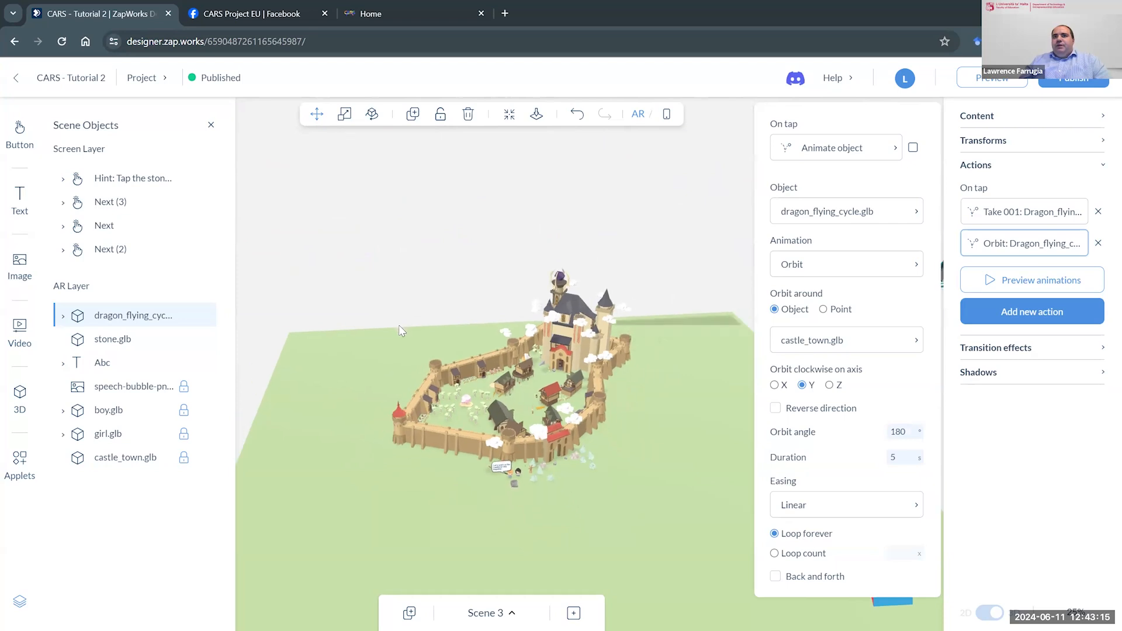
scroll(398, 348, down, 2)
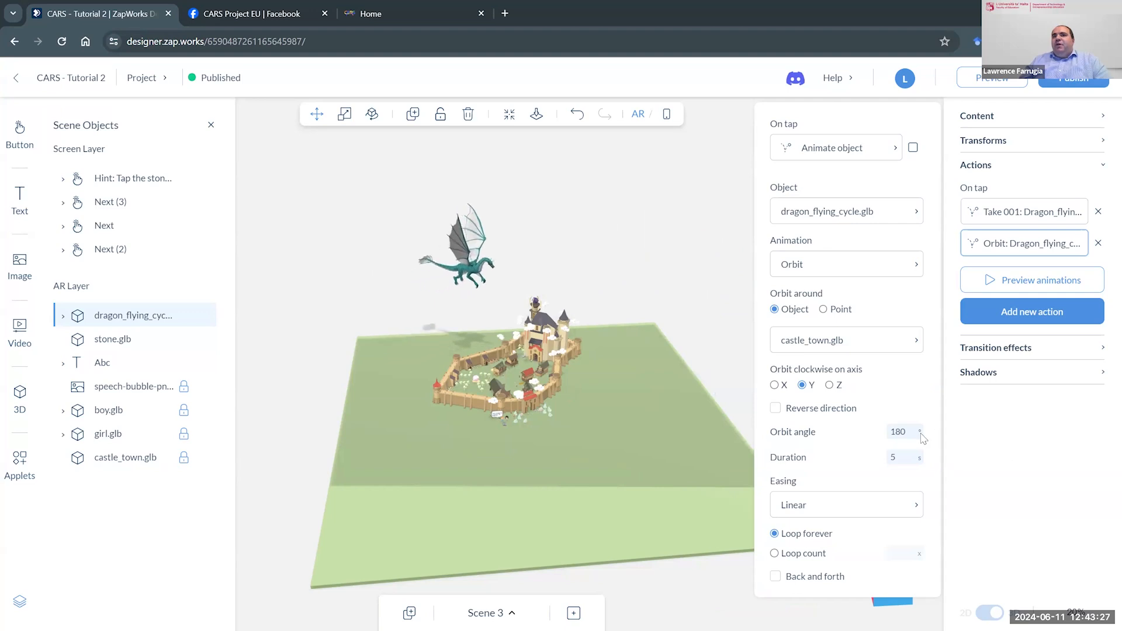
drag(907, 431, 884, 435)
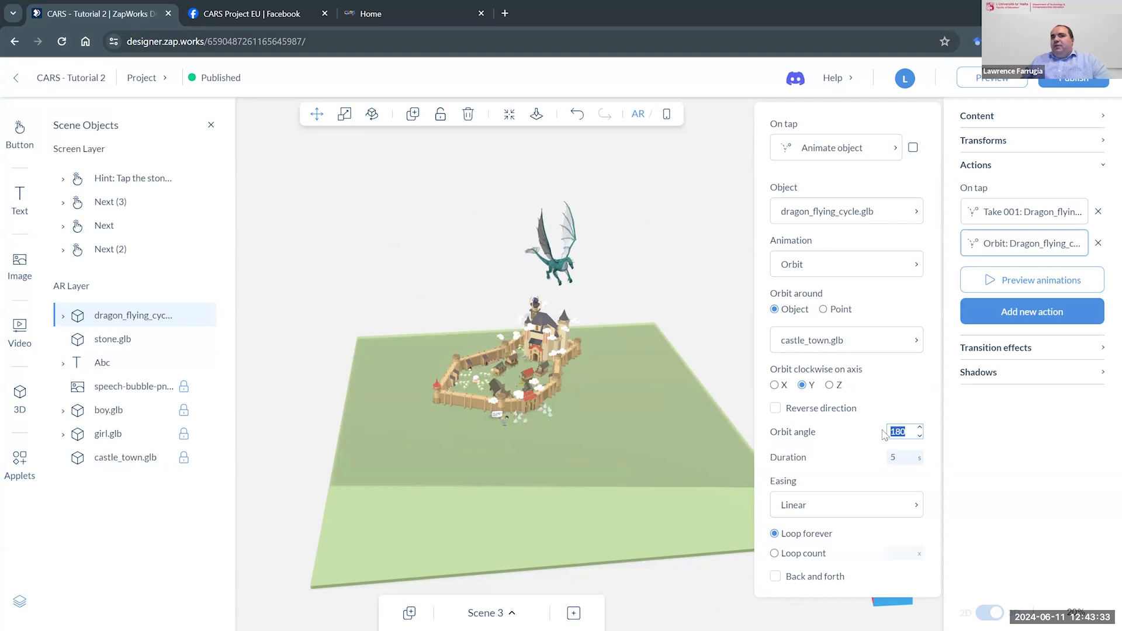
text(360)
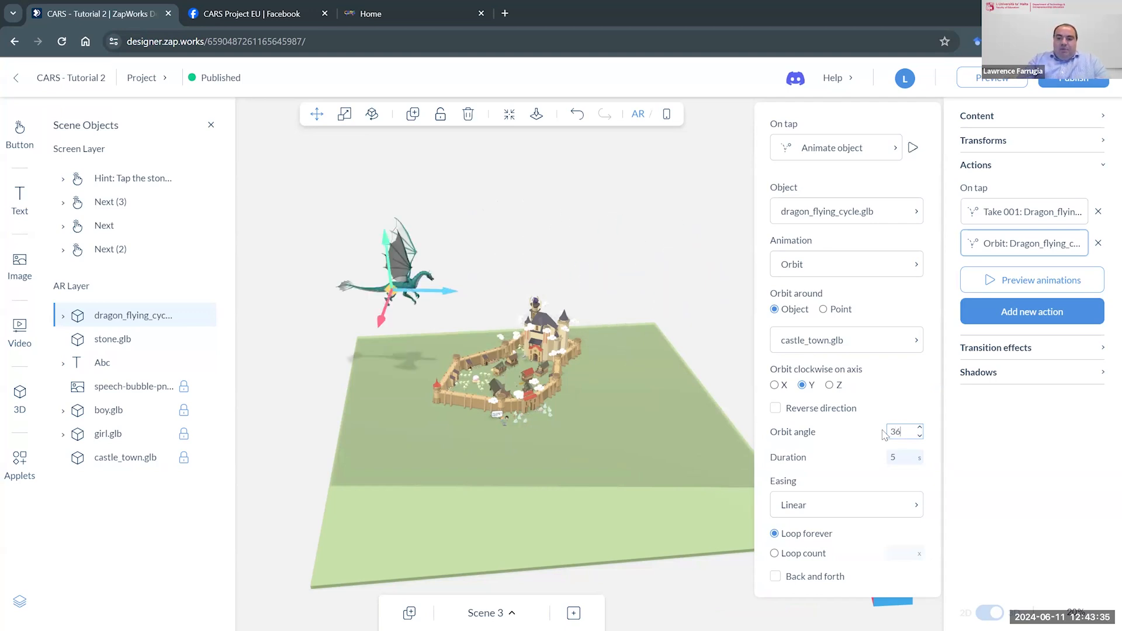
click(912, 149)
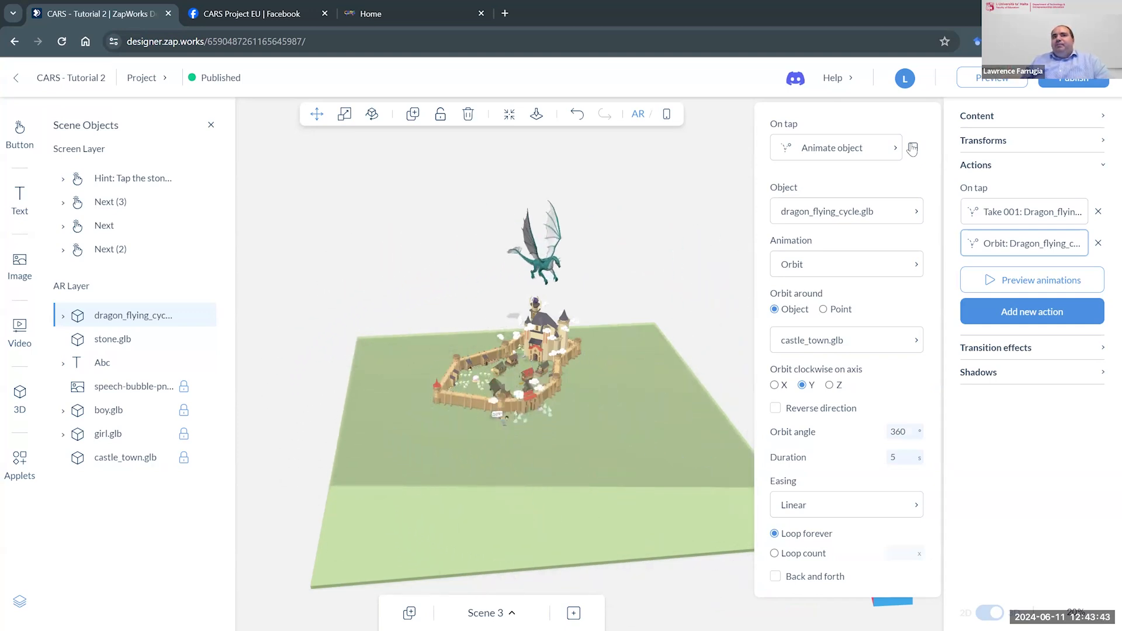
- Preview the dragon's on-tap animations together, and briefly check the scene in the phone screen layout before returning to the AR view
click(708, 177)
click(412, 281)
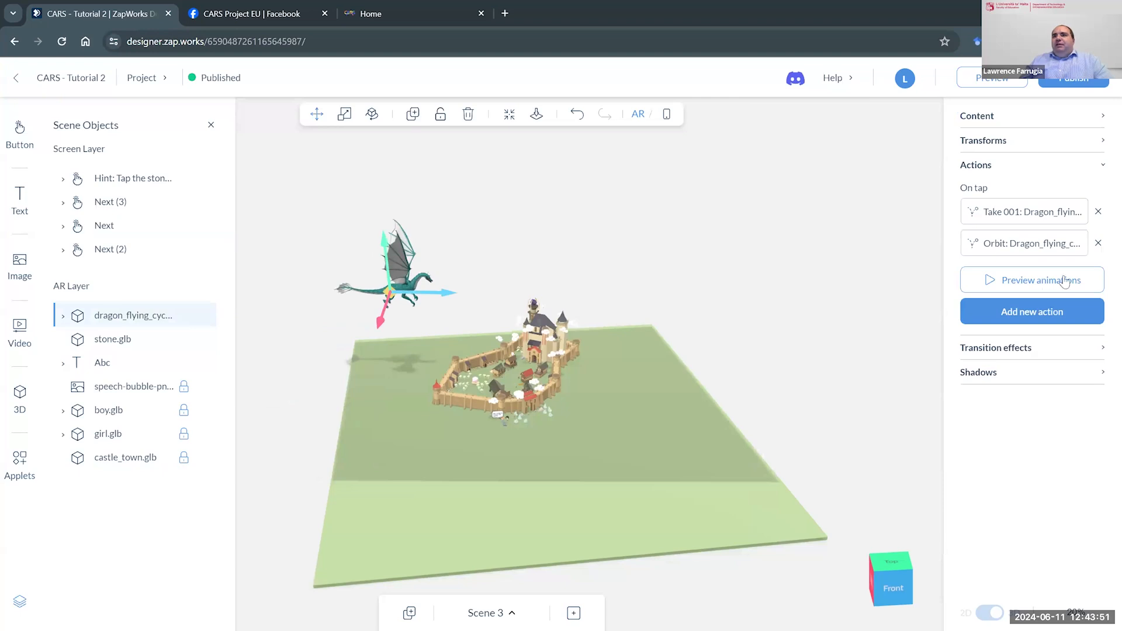
click(1020, 281)
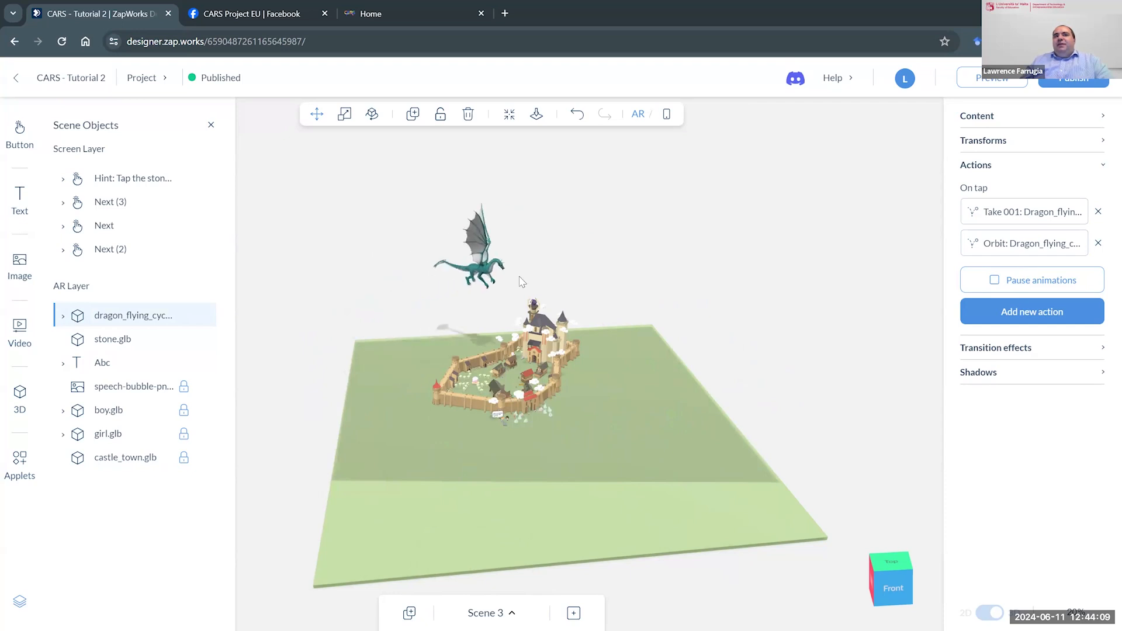
scroll(521, 285, up, 1)
scroll(522, 284, up, 1)
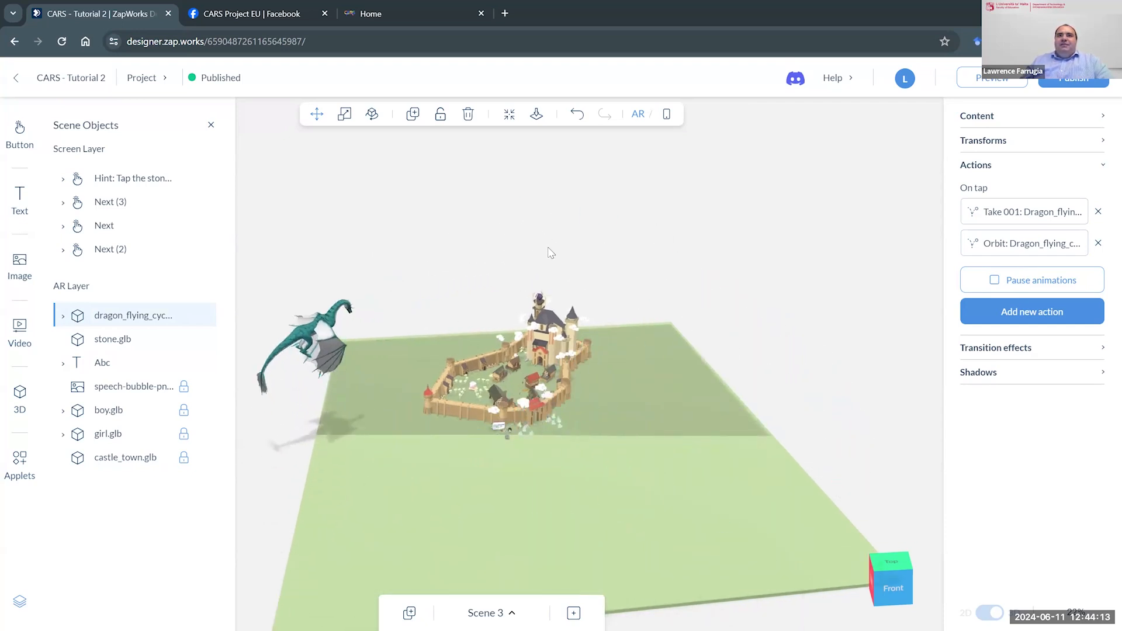
click(667, 114)
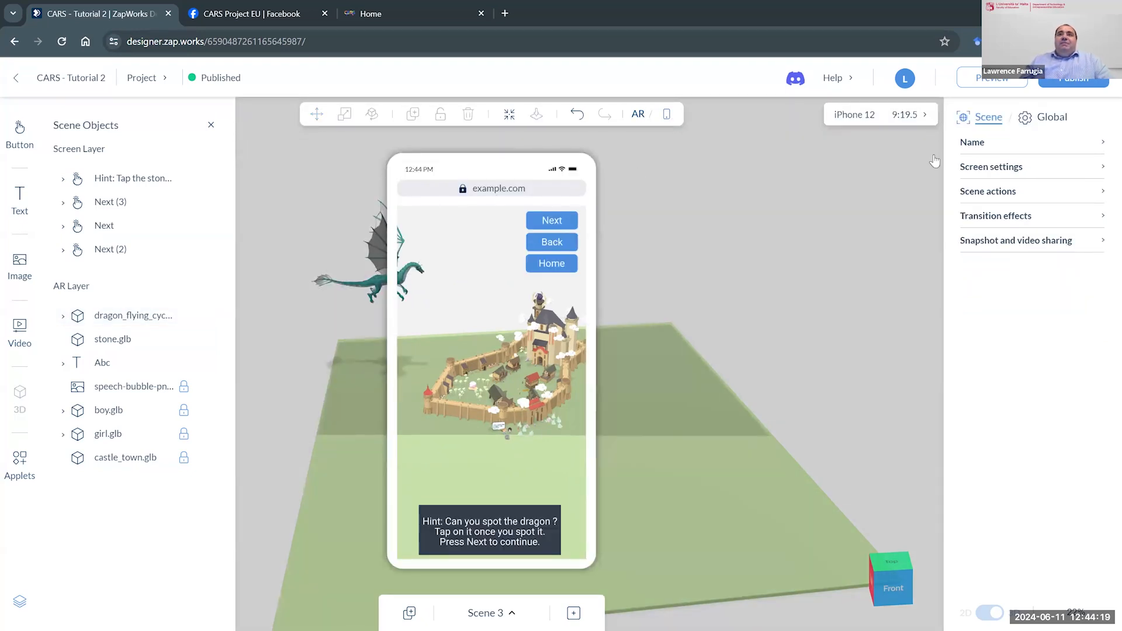
click(637, 116)
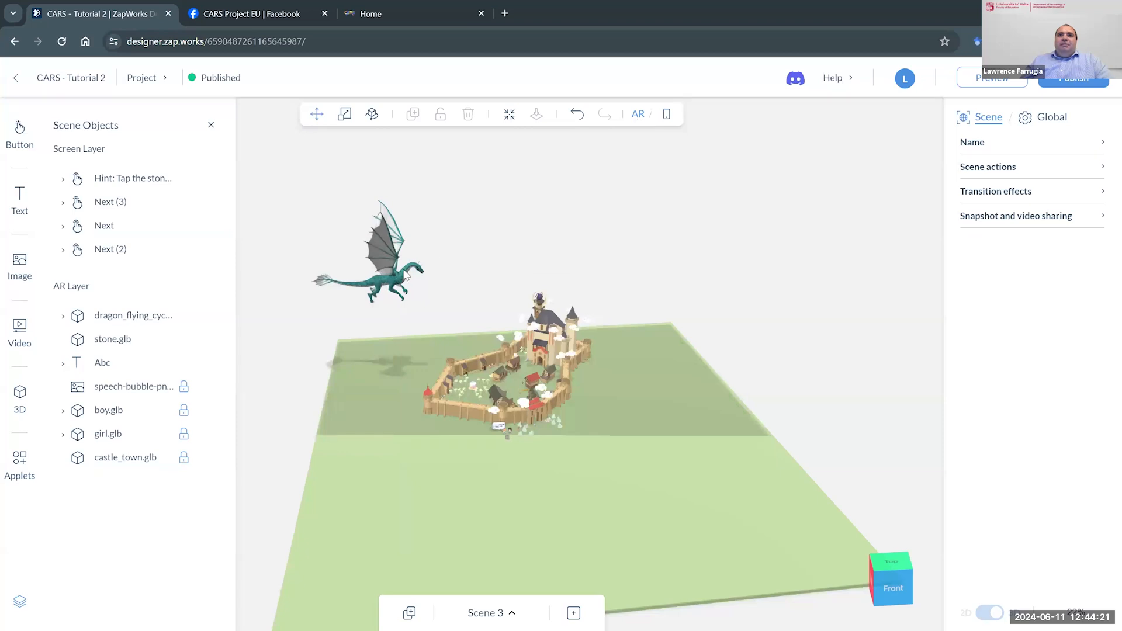
- Add a third on-tap action that animates the dragon with Scale, set the scale multiplier to 2 and preview it
click(405, 275)
click(1019, 314)
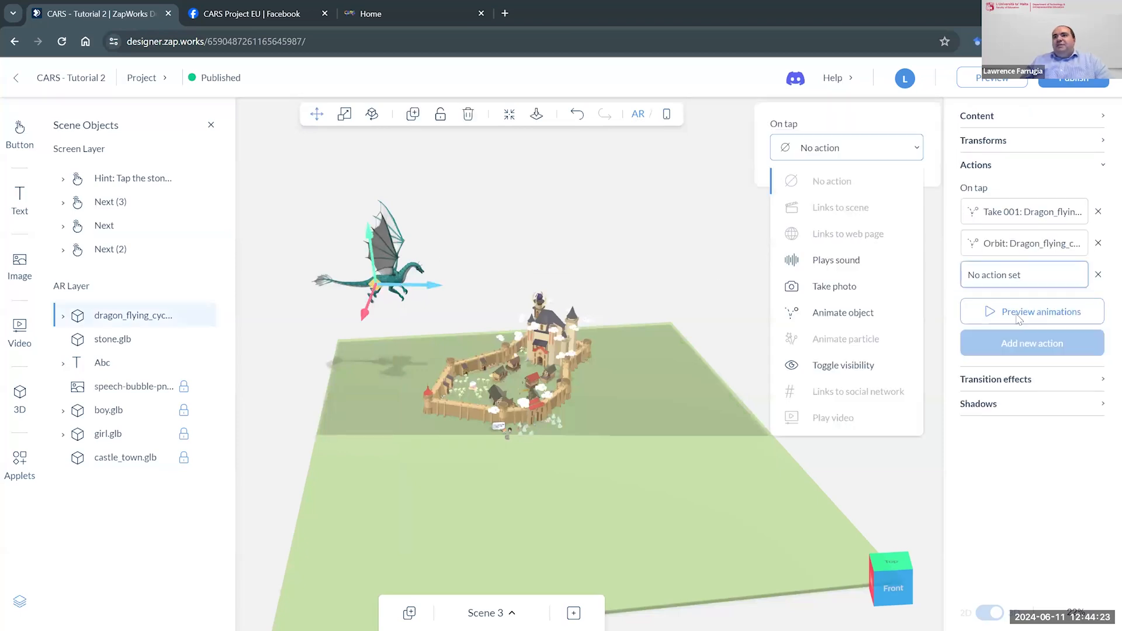
click(841, 314)
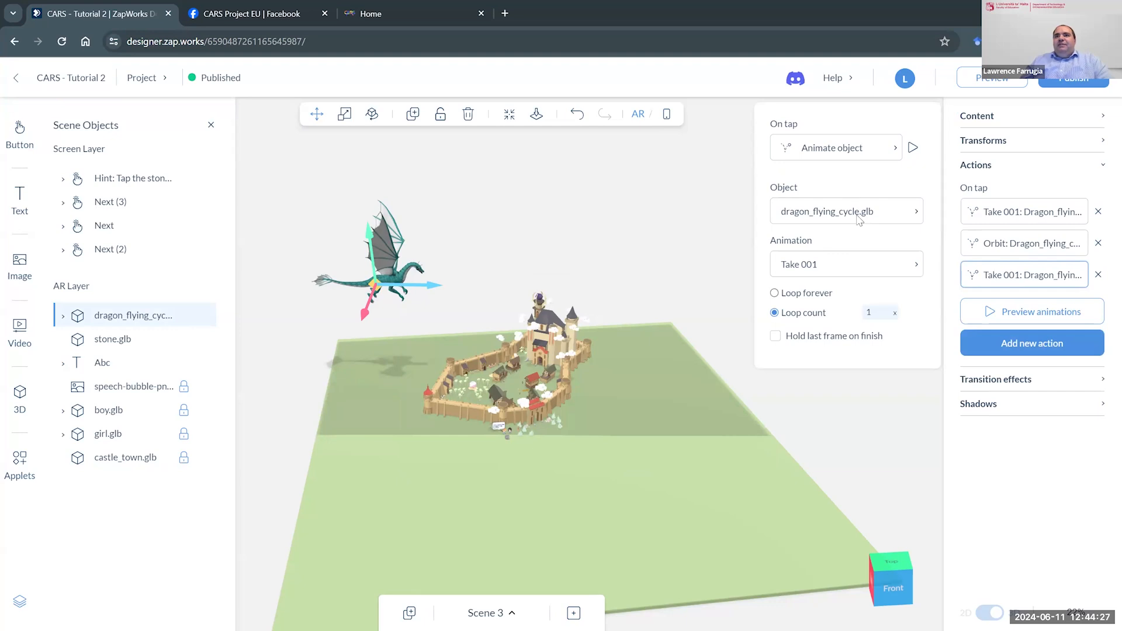
click(866, 270)
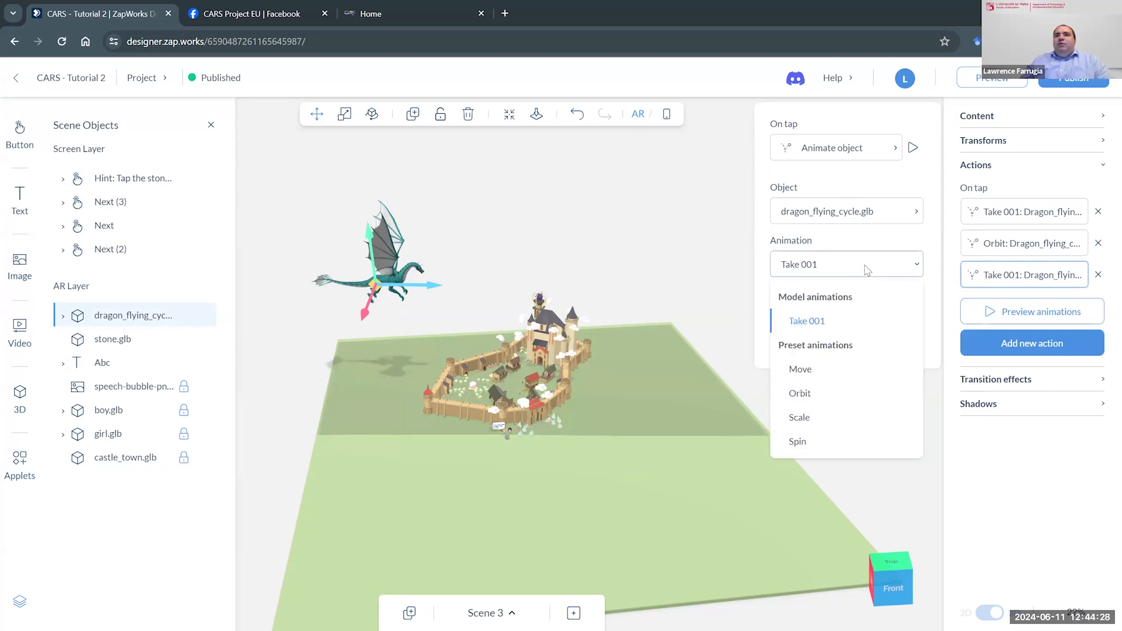
click(821, 425)
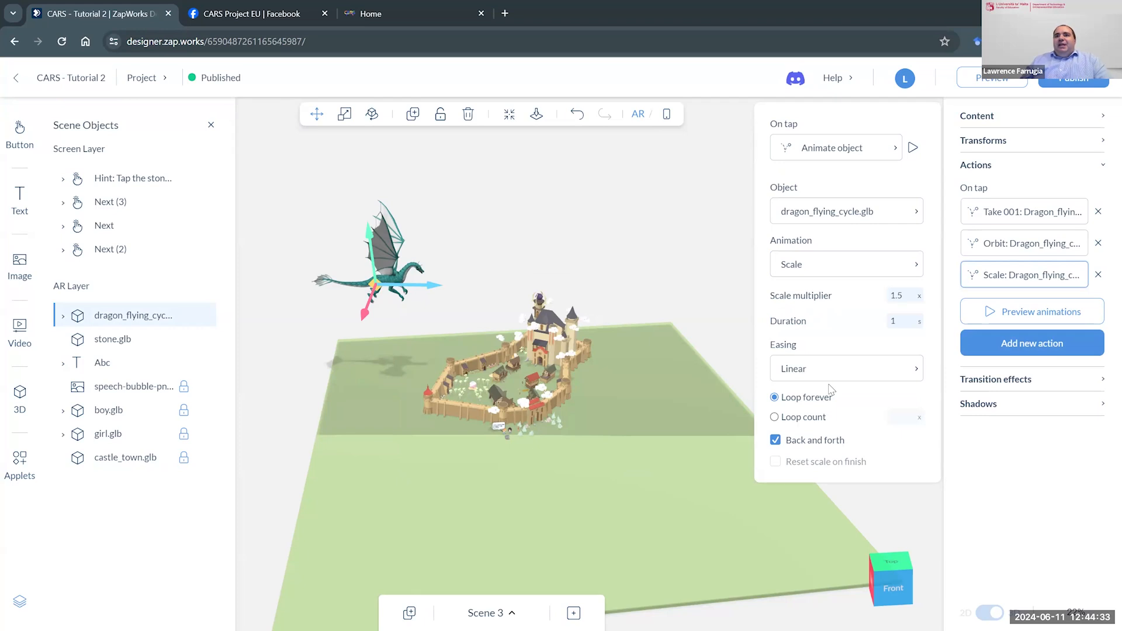
click(895, 296)
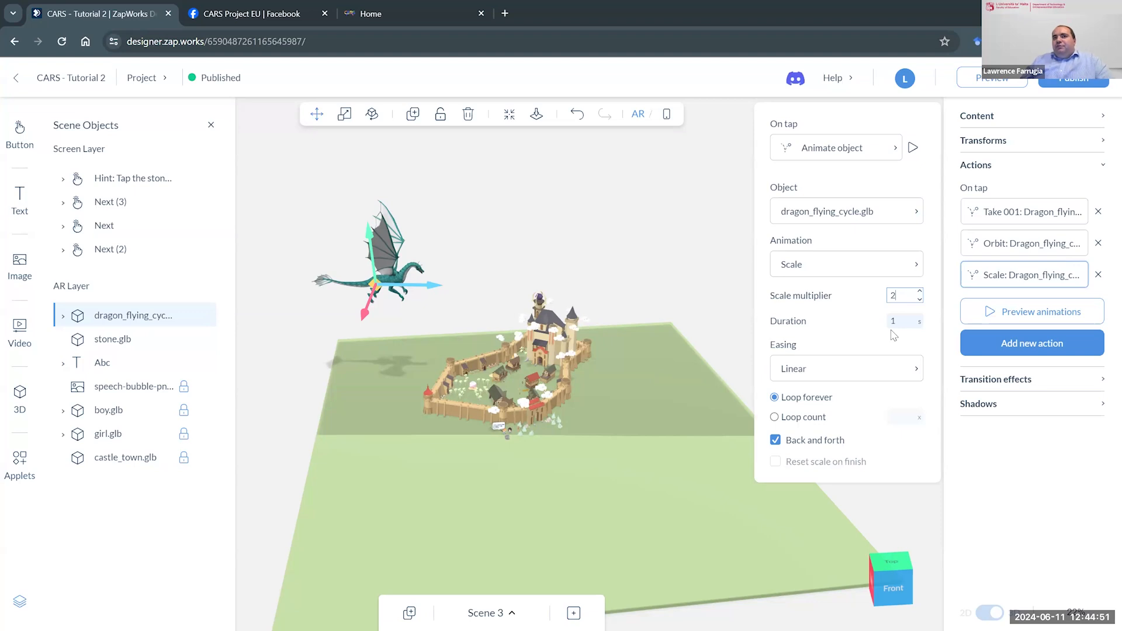
click(913, 148)
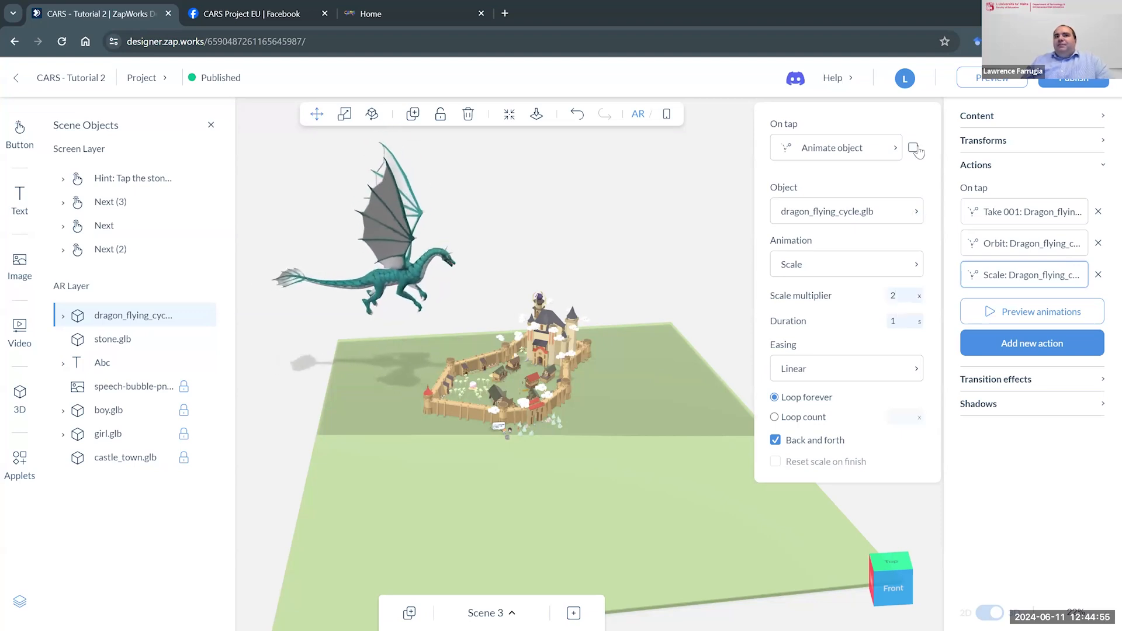
- Disable Back and forth for the dragon's Scale action, set its duration to 5 seconds and preview all the animations
click(776, 440)
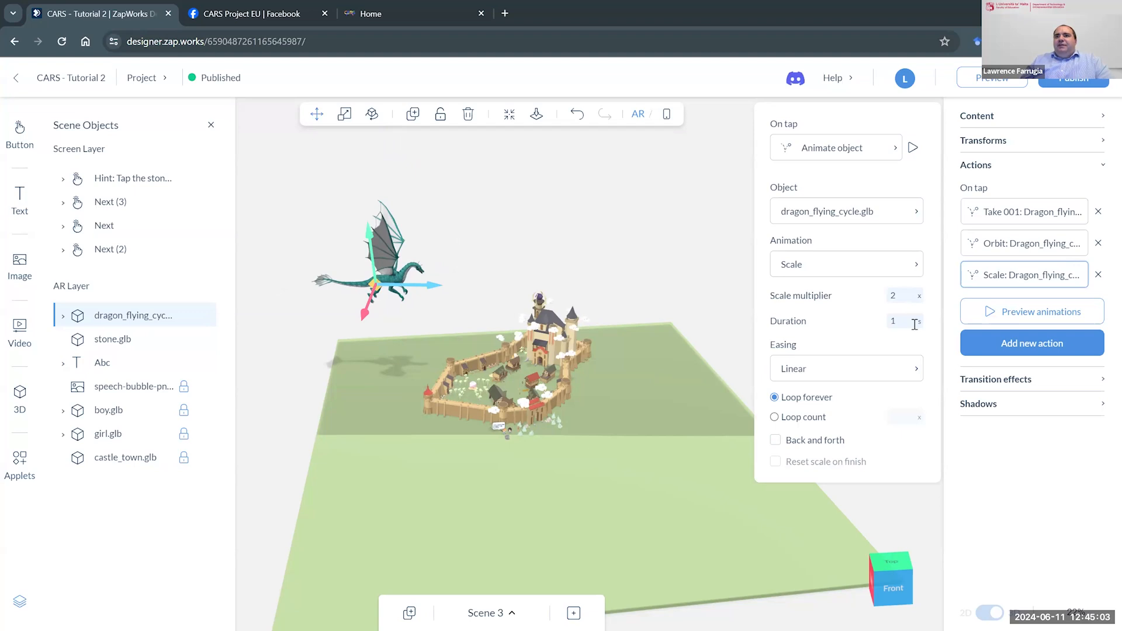
drag(914, 324, 845, 321)
text(5)
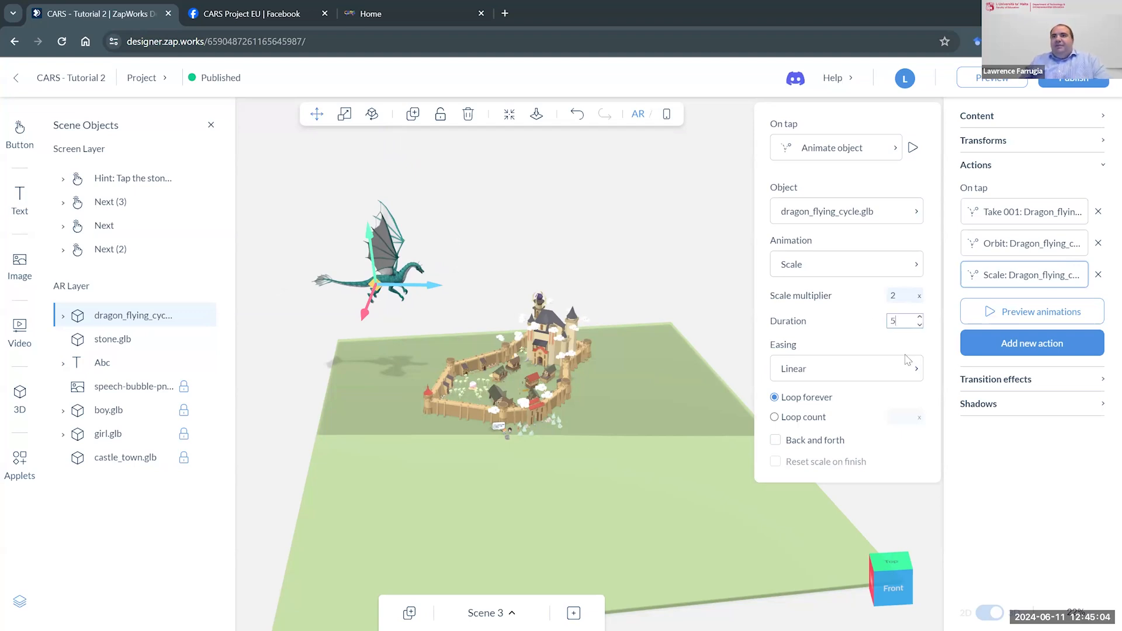
click(1039, 450)
click(1033, 320)
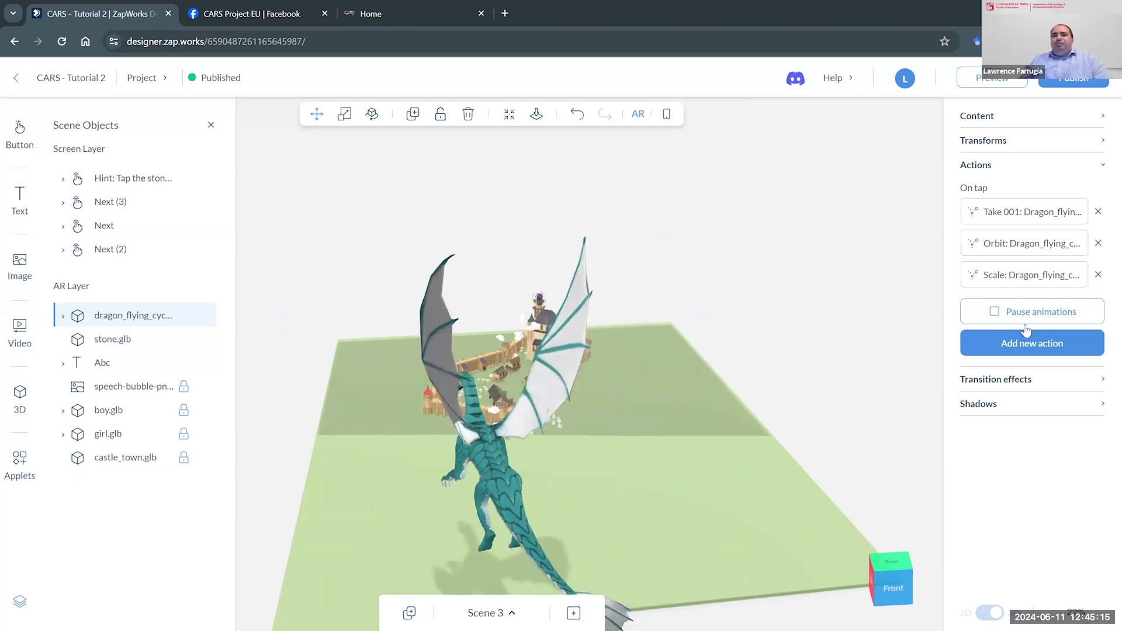
click(859, 292)
- Add a fourth on-tap action to the dragon that plays the sound Dinosaur.mp3, and listen to the clip
click(396, 287)
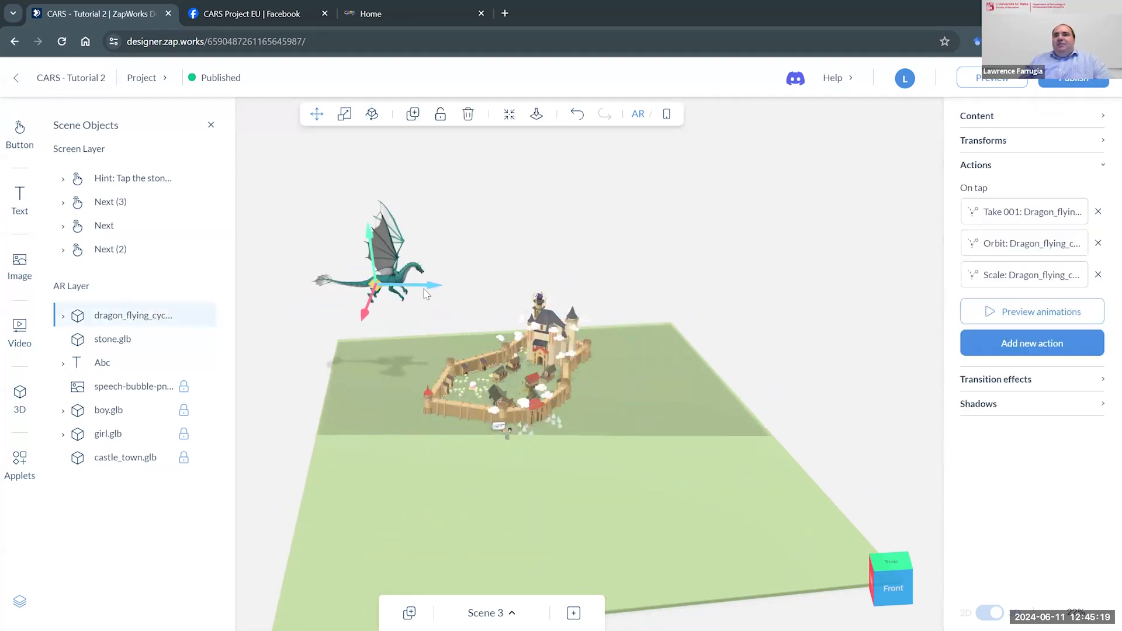
click(1058, 348)
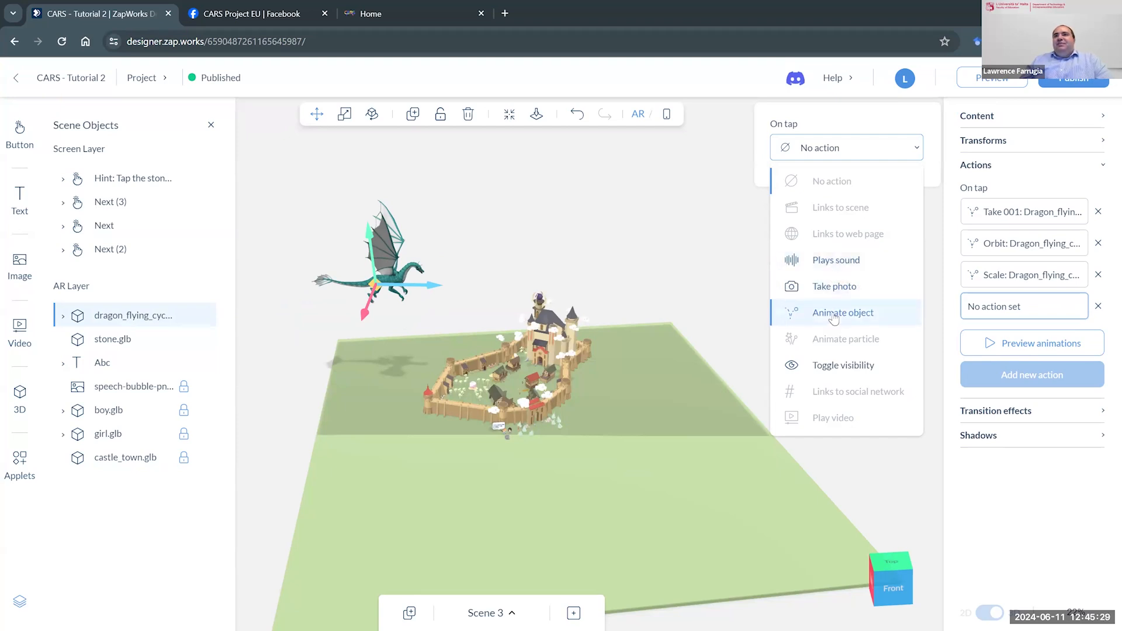
click(832, 266)
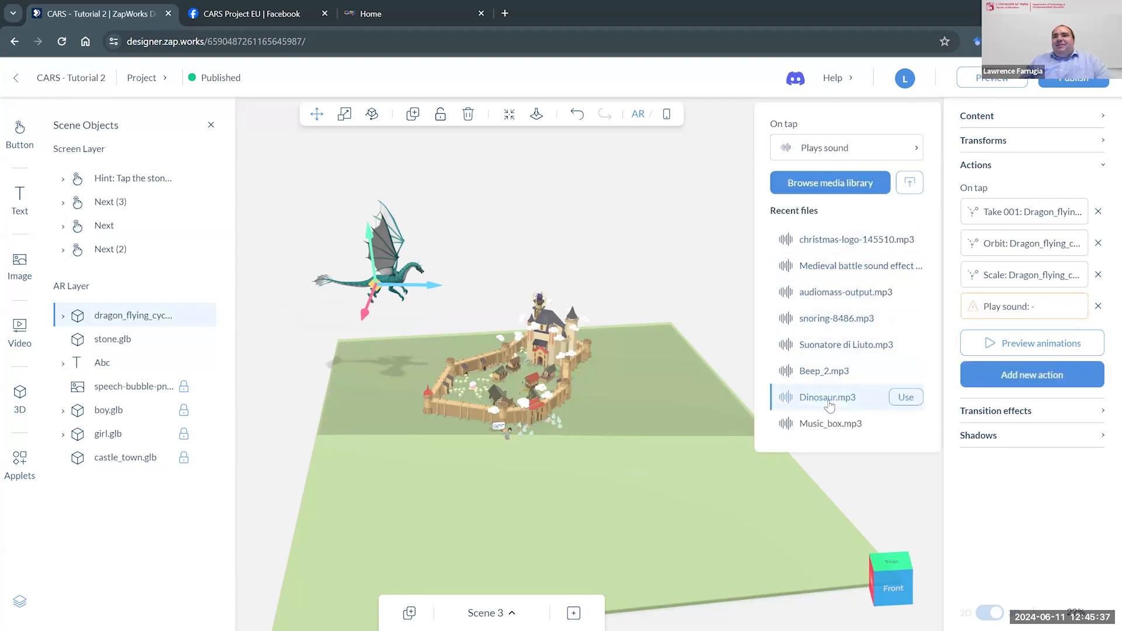
click(905, 397)
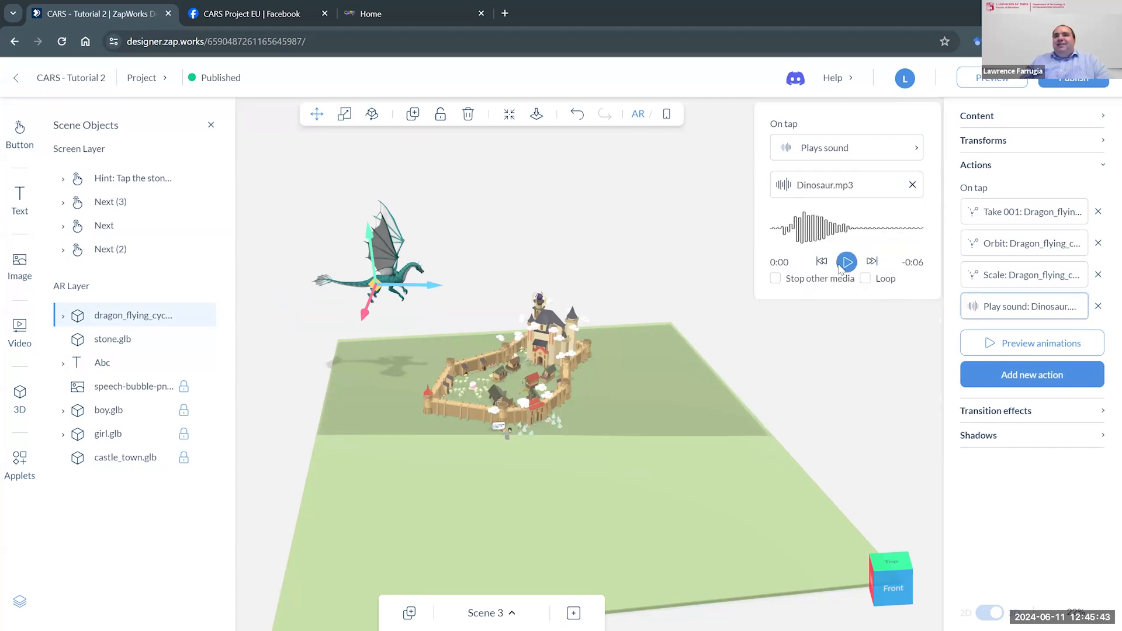
click(841, 264)
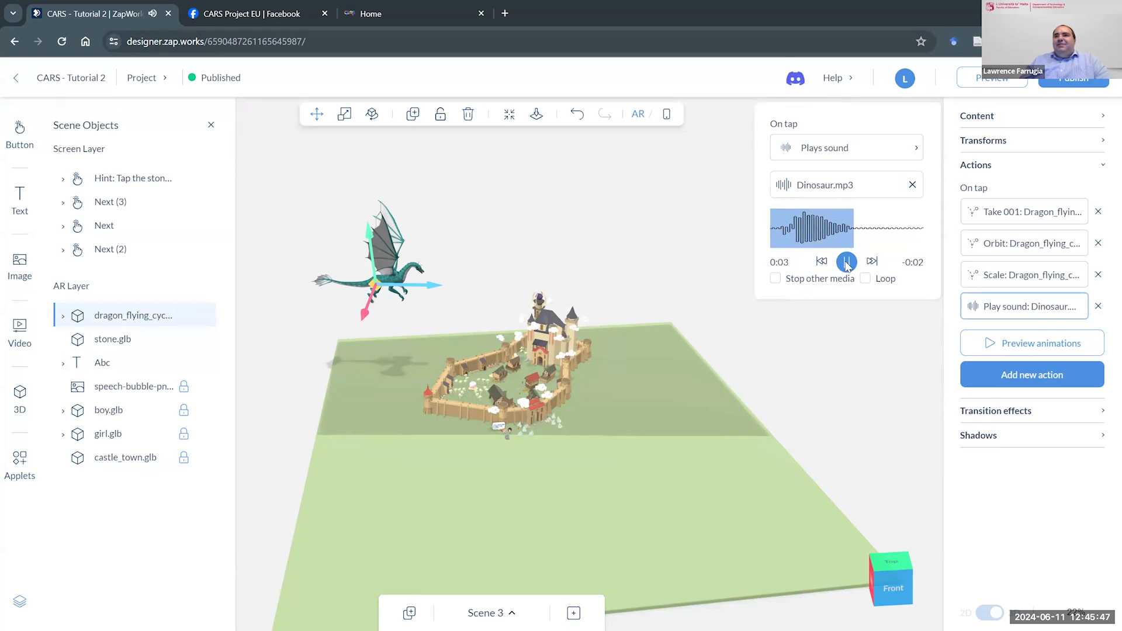
click(847, 262)
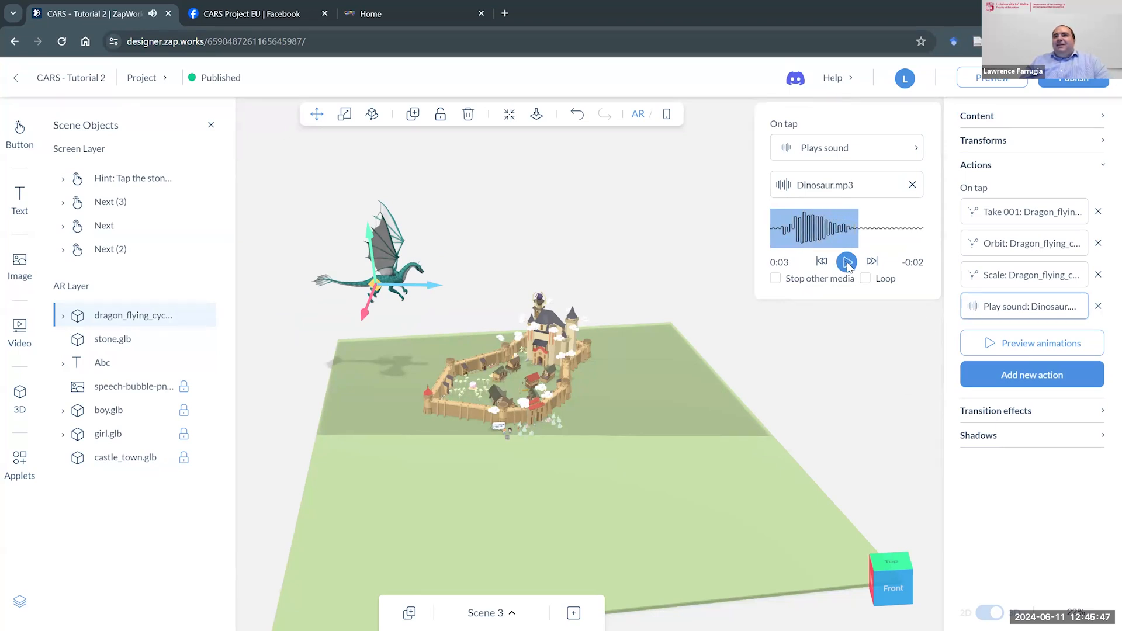
- Preview the dragon's combined on-tap animations again, stop them and reselect the dragon
click(1012, 344)
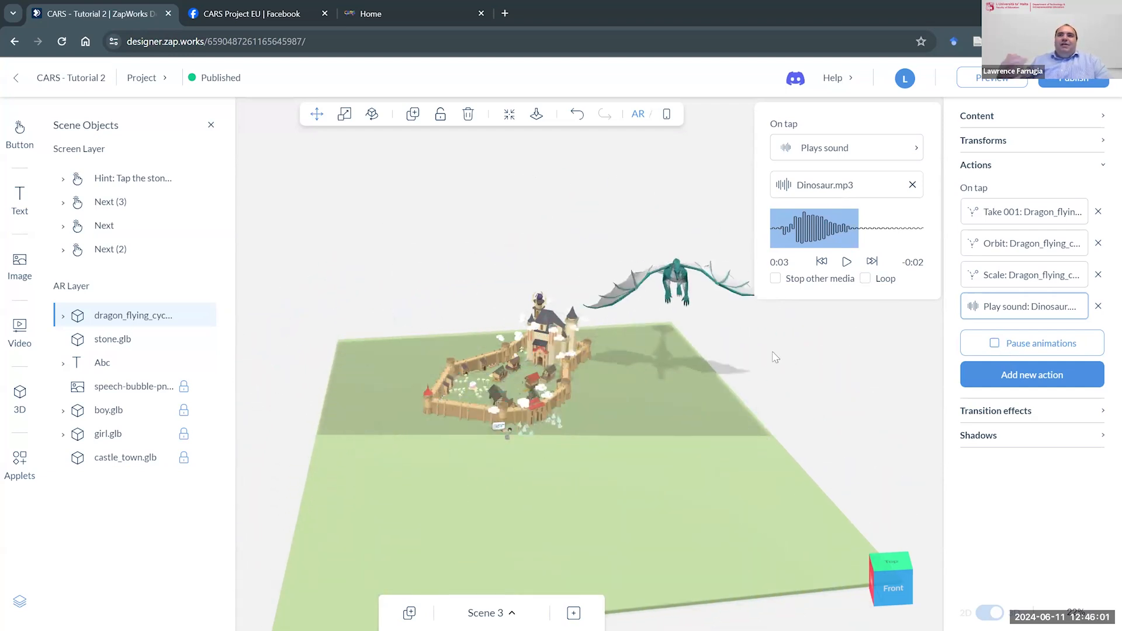
click(811, 337)
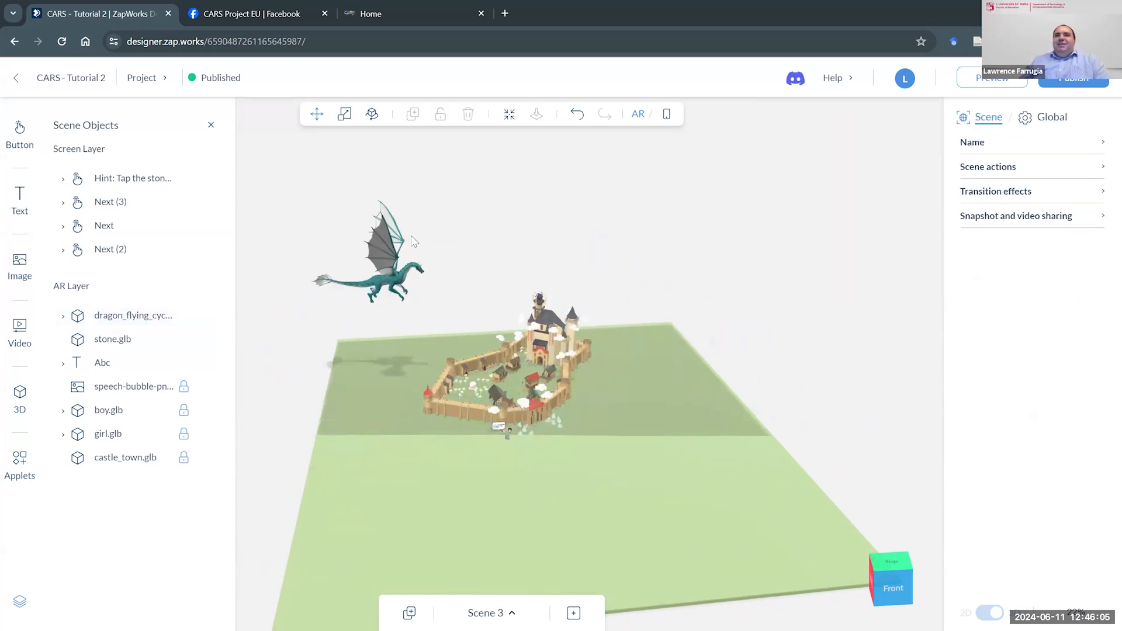
click(388, 288)
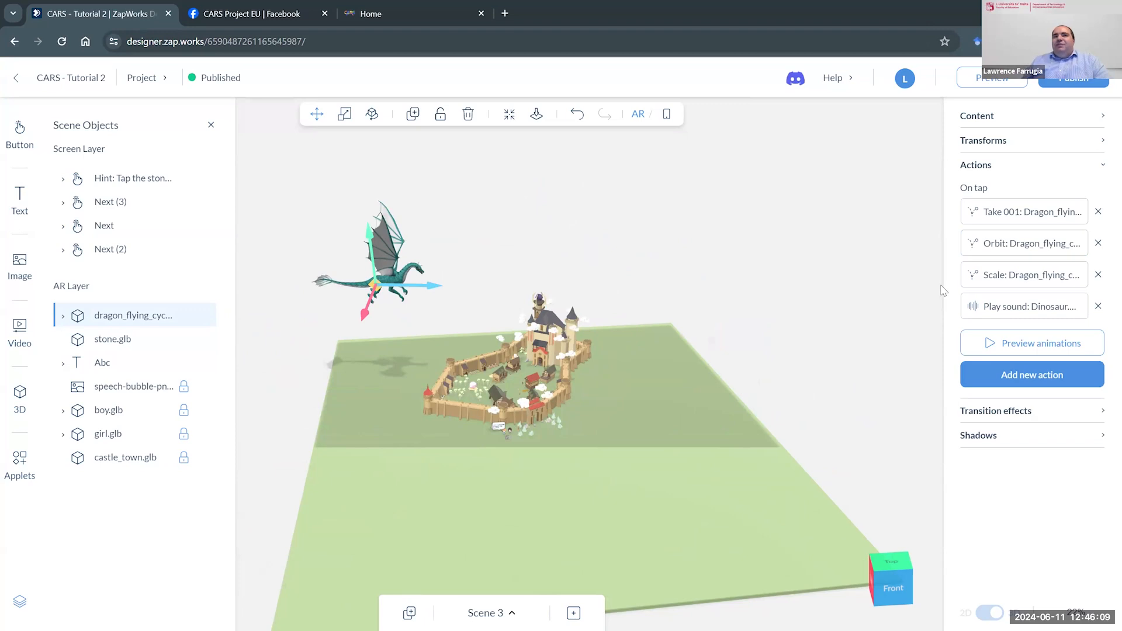
- Show Scene 3's screen layer and check which scene its Next button links to
scroll(477, 318, up, 5)
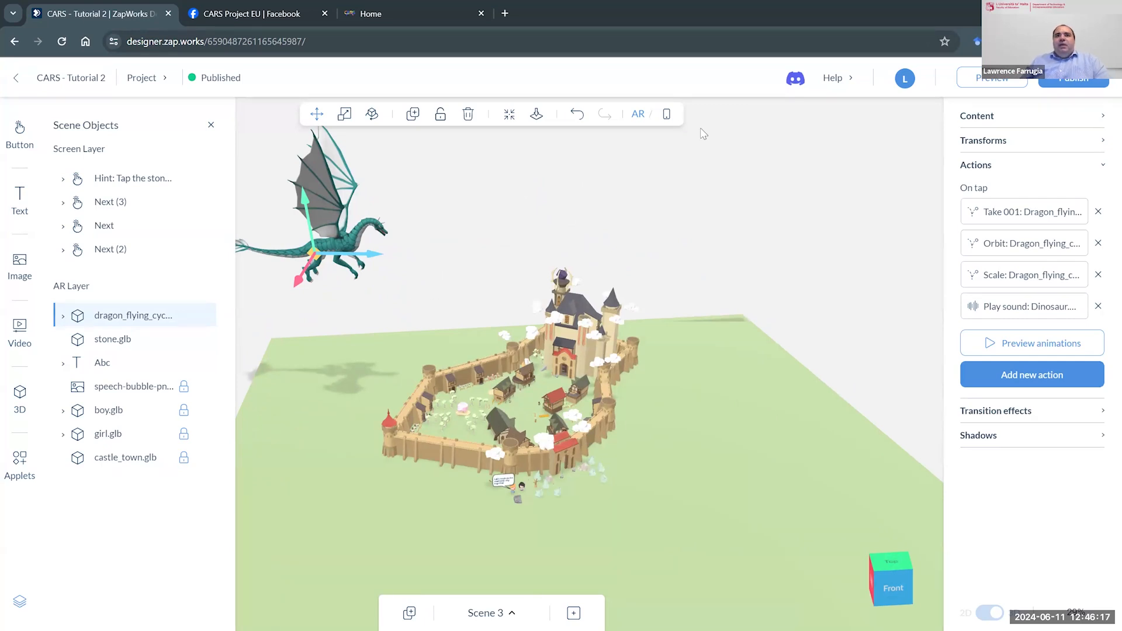
click(666, 115)
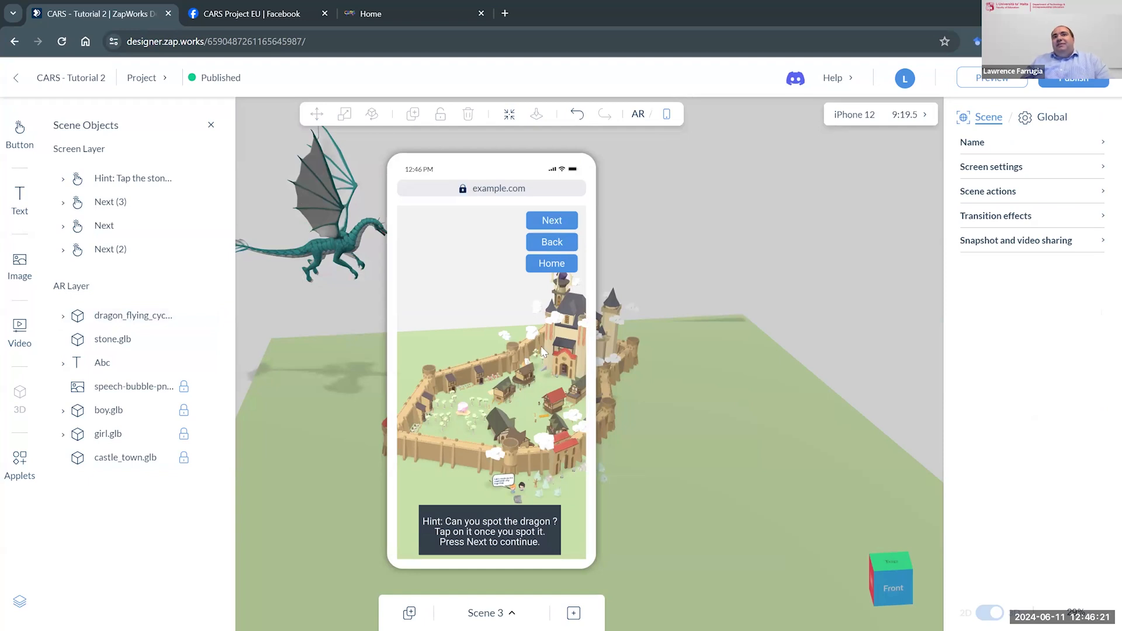
click(542, 222)
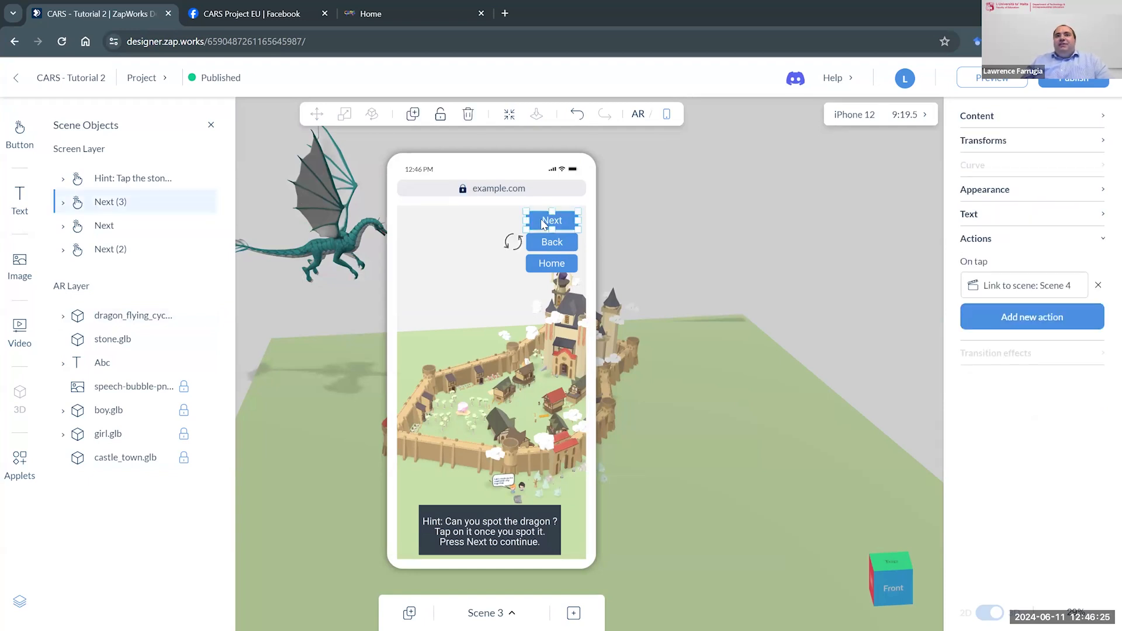
- Open Scene 4 in the AR view and look closely at its futuristic city and characters
click(513, 614)
click(451, 539)
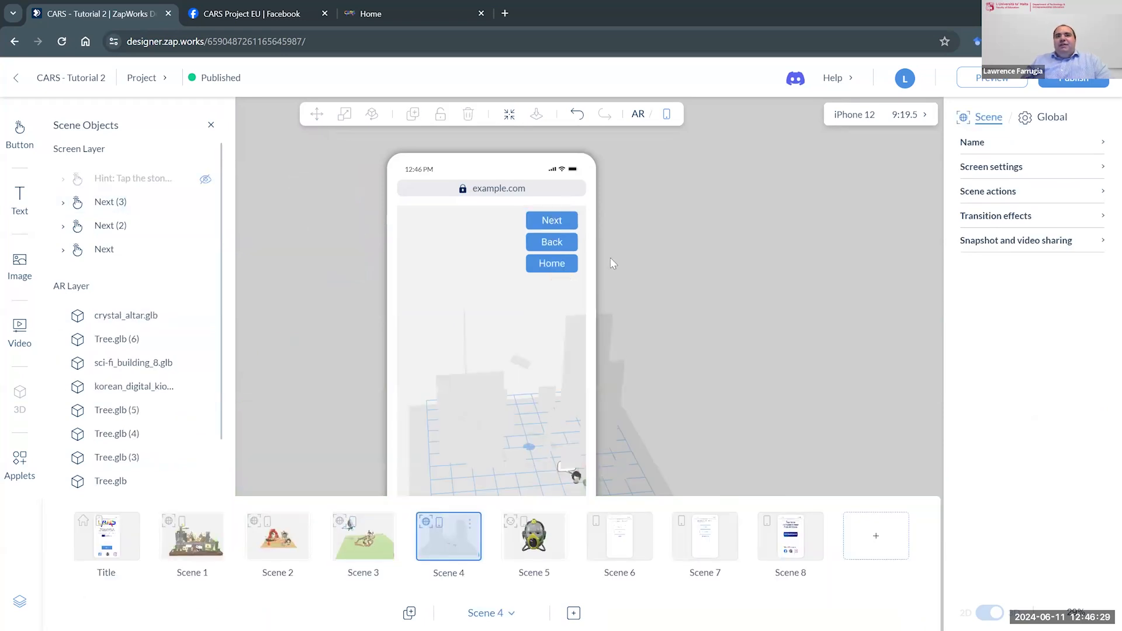
click(639, 115)
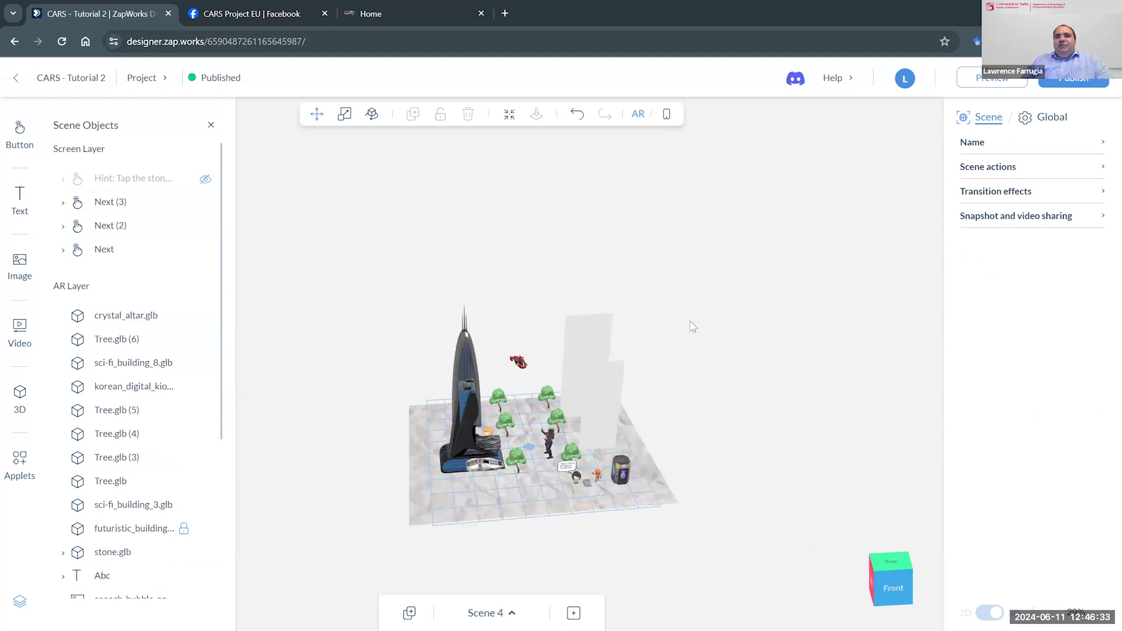
scroll(555, 521, up, 5)
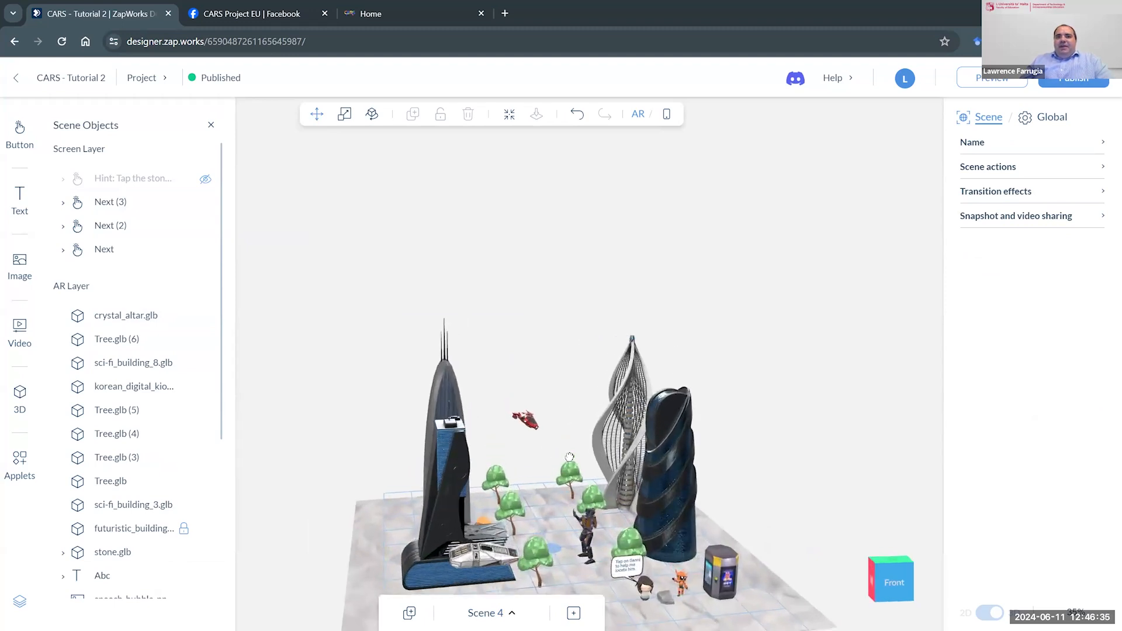
scroll(662, 559, up, 4)
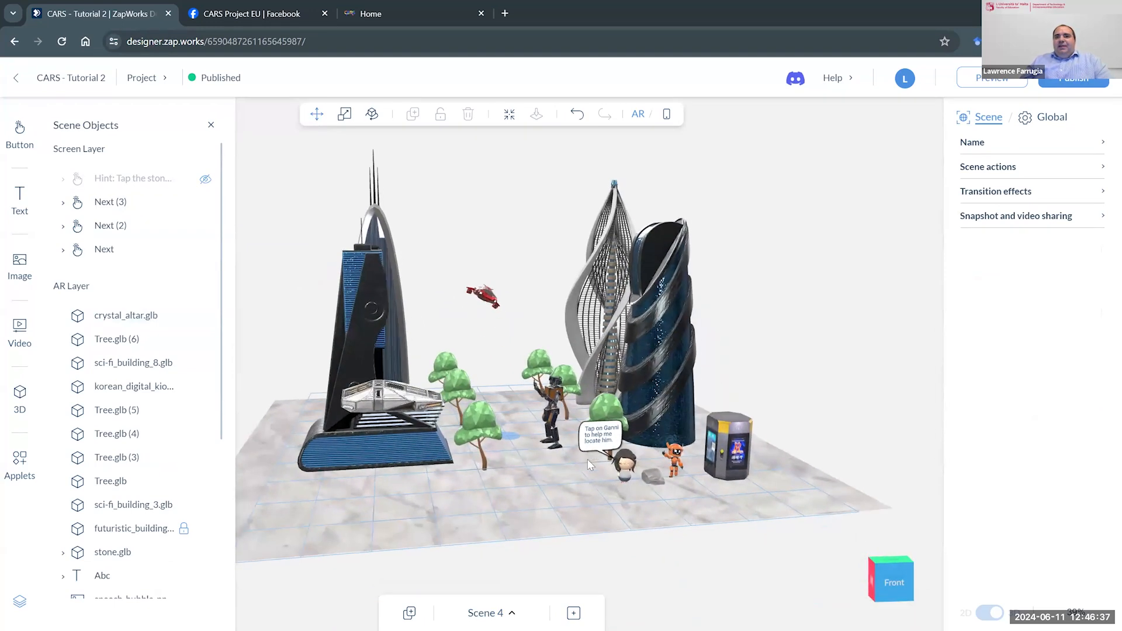
- Select the orange-haired character behind the building in Scene 4 and check its on-tap action
scroll(600, 520, down, 1)
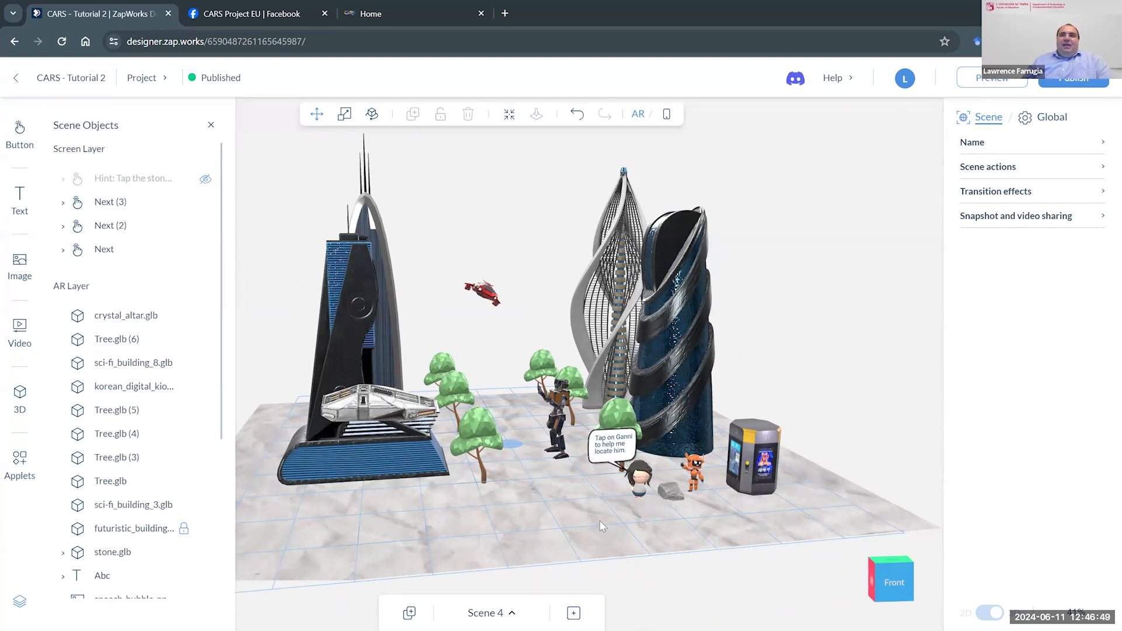
drag(514, 413, 682, 419)
right_drag(659, 442, 684, 356)
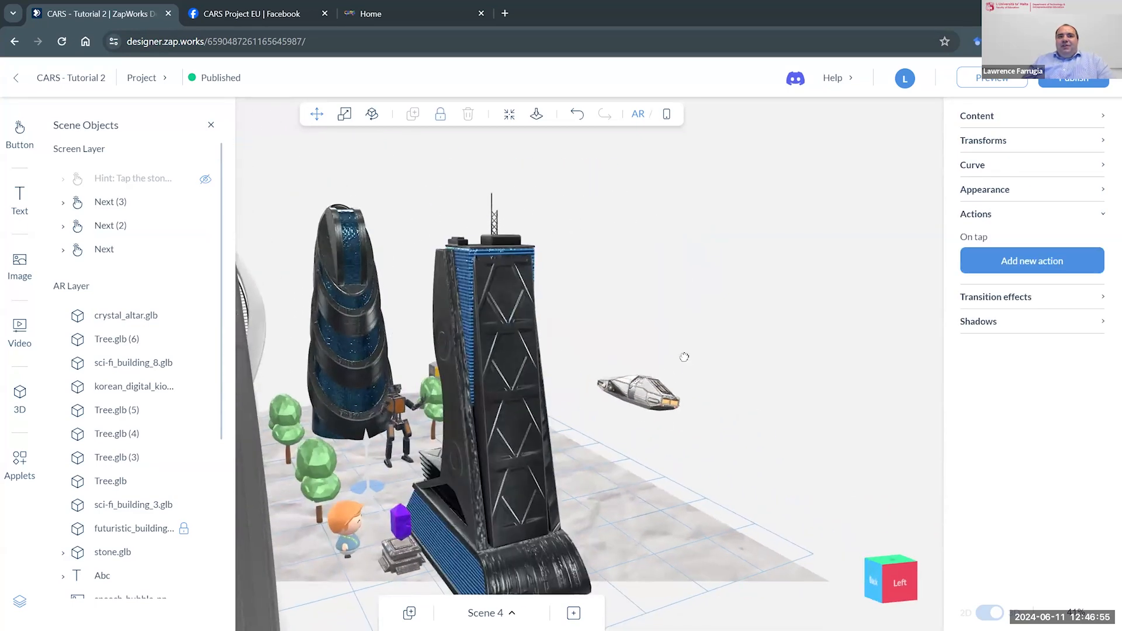
drag(782, 451, 566, 501)
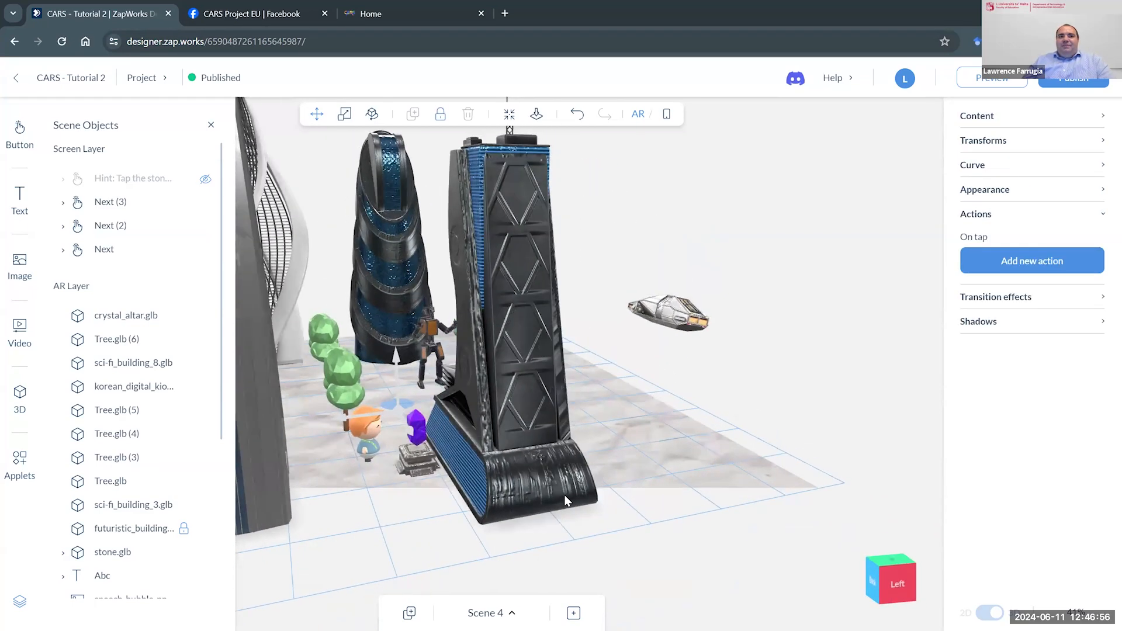
click(360, 435)
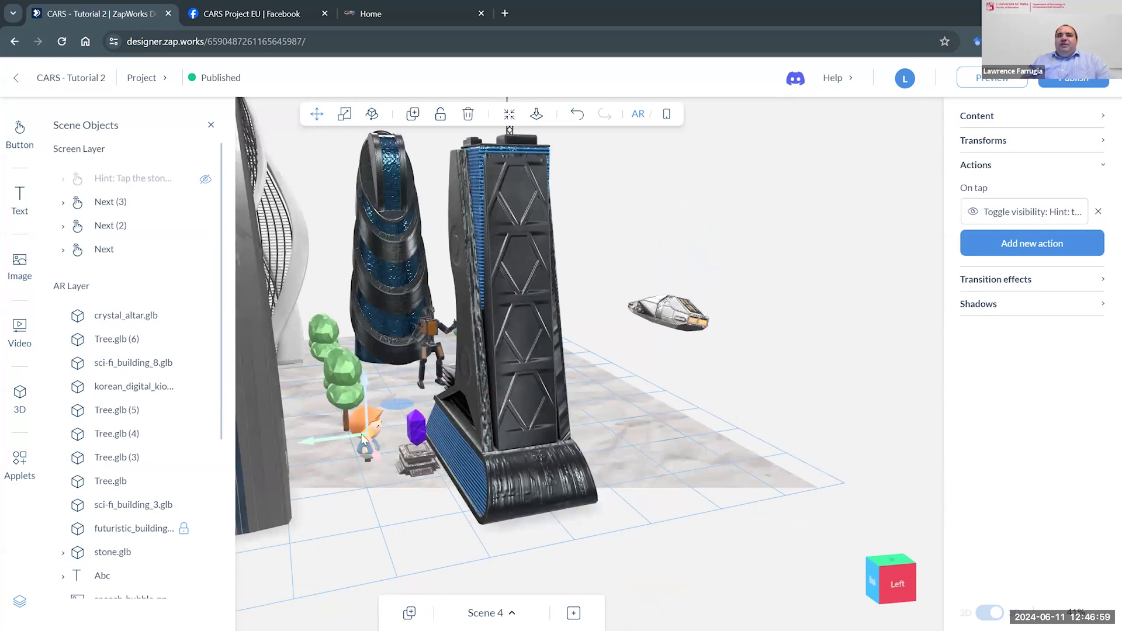
- Make the hidden hint text visible in Scene 4's screen layer, then return to the AR view
click(666, 116)
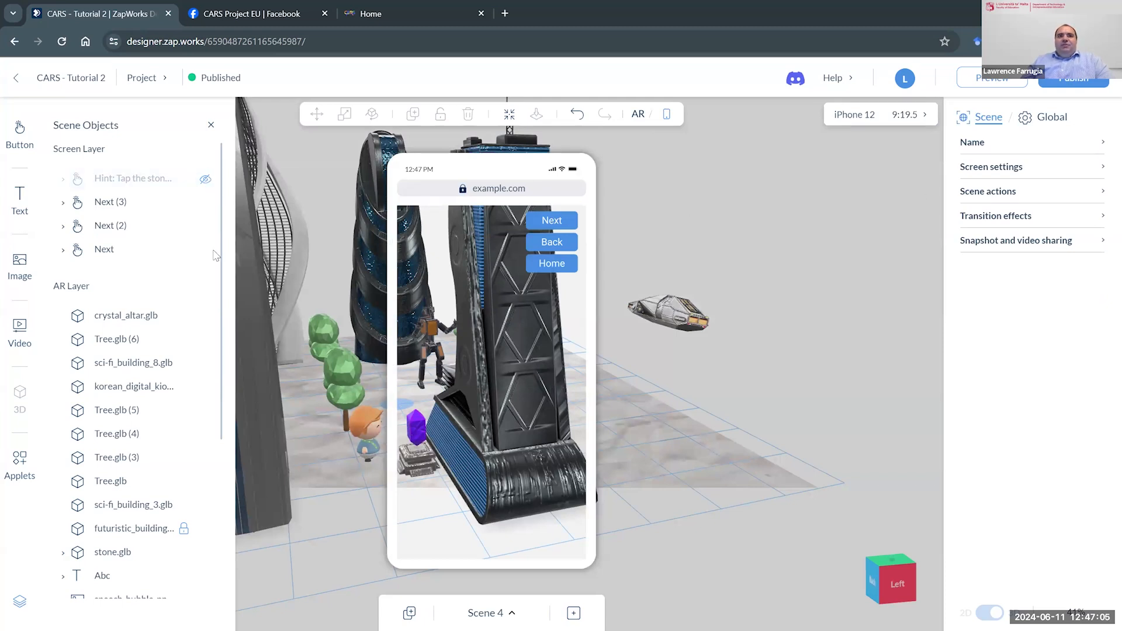
click(205, 179)
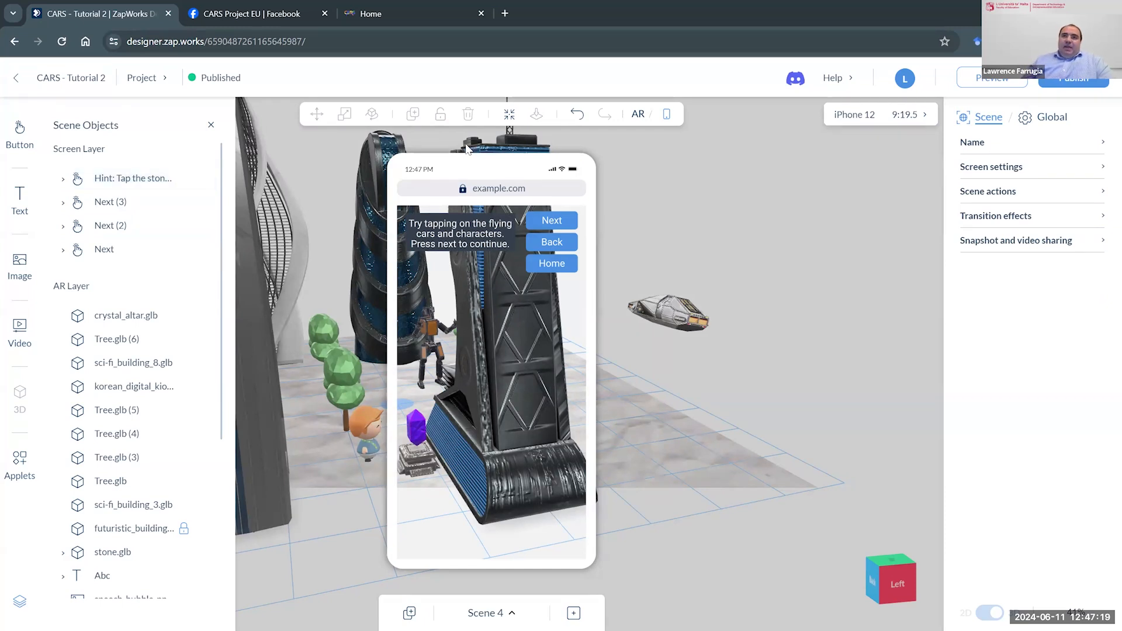
click(640, 121)
- Preview the robot's on-tap Spin animation and open its settings
drag(731, 226, 566, 244)
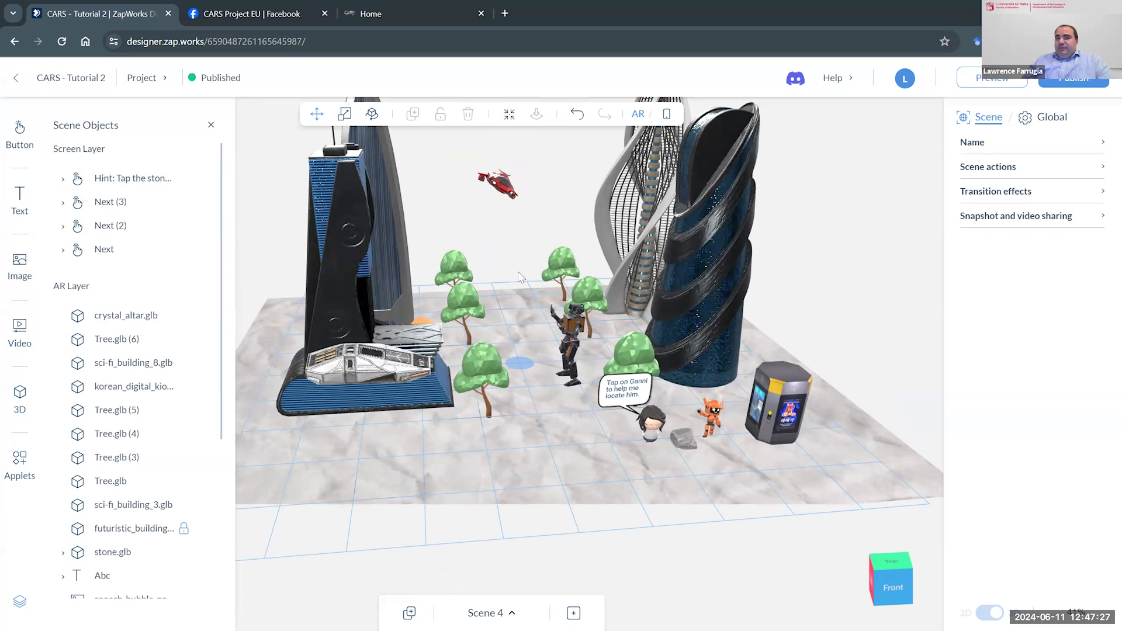
click(567, 333)
click(1011, 245)
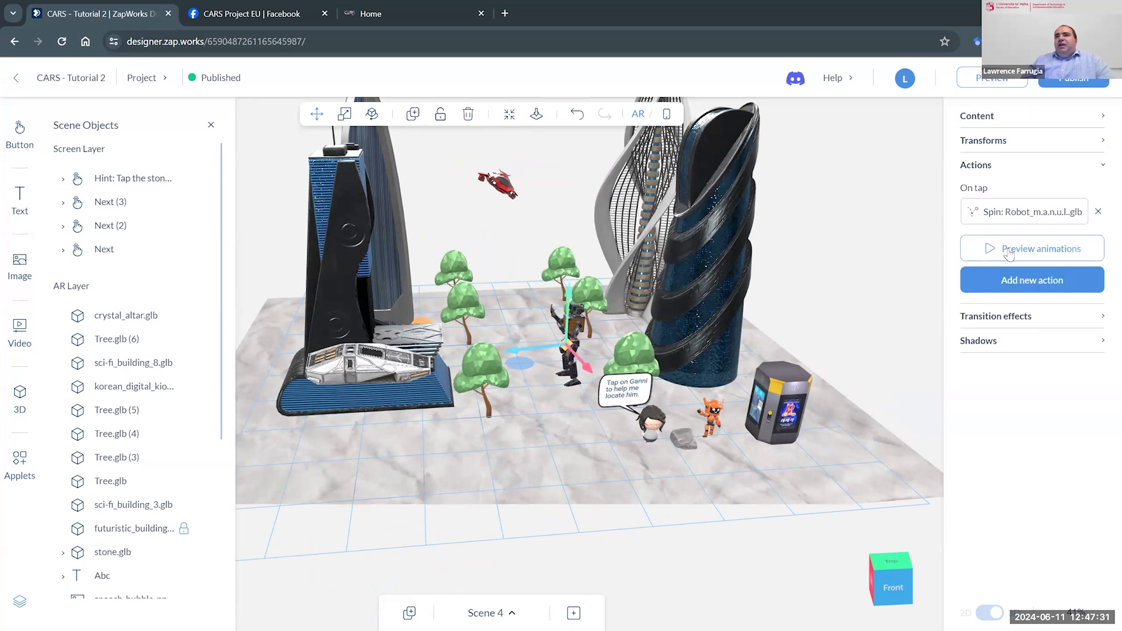
click(1017, 220)
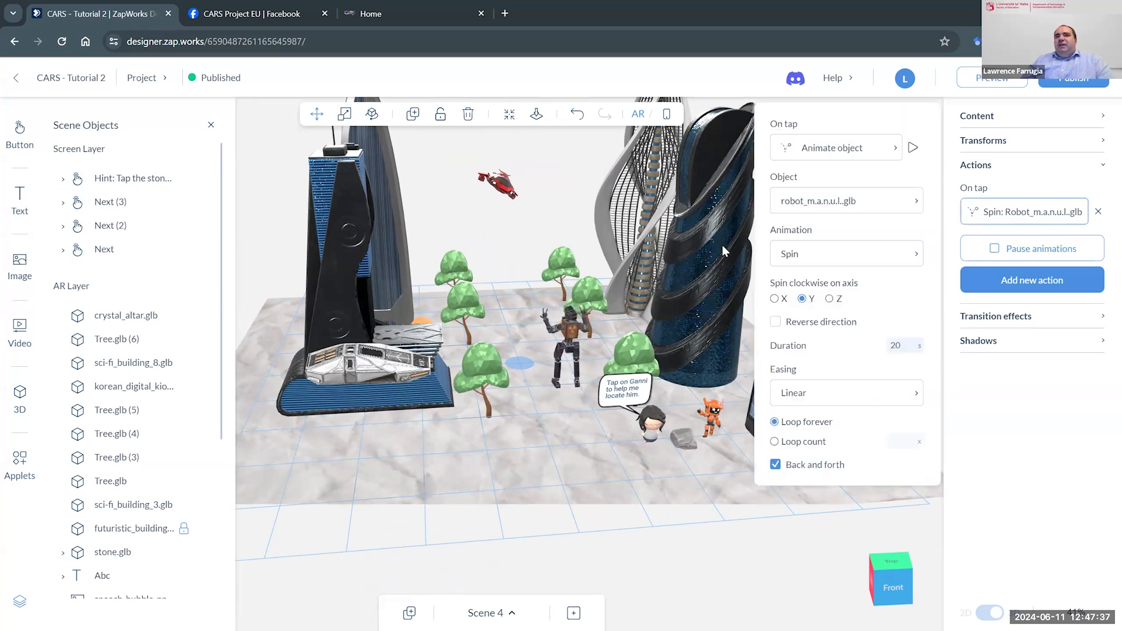
- Inspect the red flying car's on-tap Orbit settings, then play and stop its animation around the futuristic building
click(498, 193)
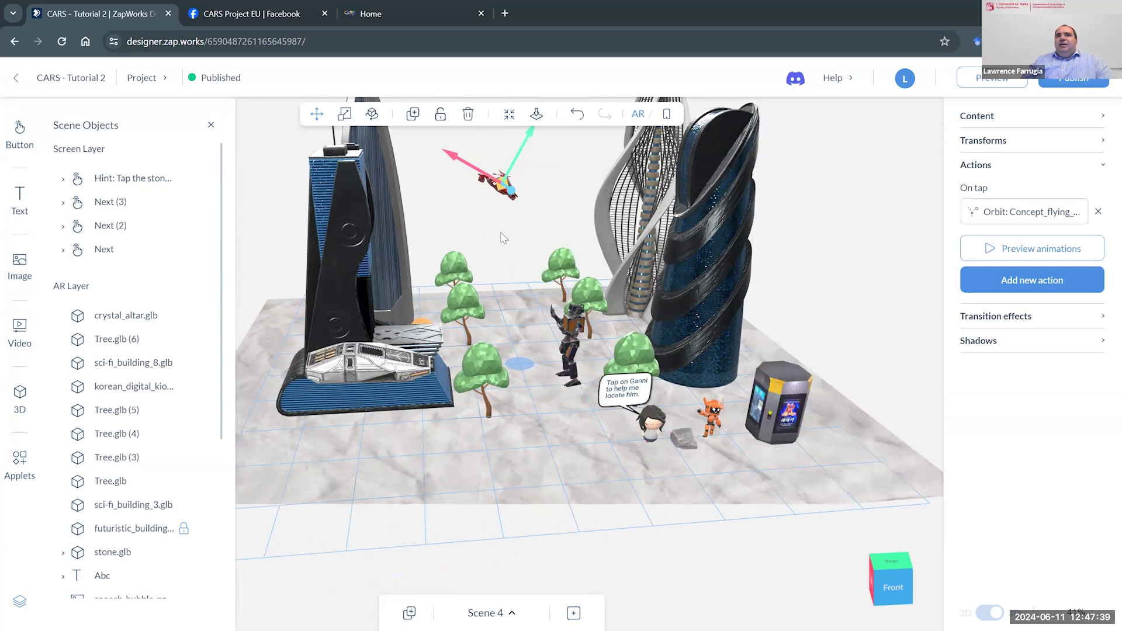
drag(504, 238, 577, 330)
click(1021, 218)
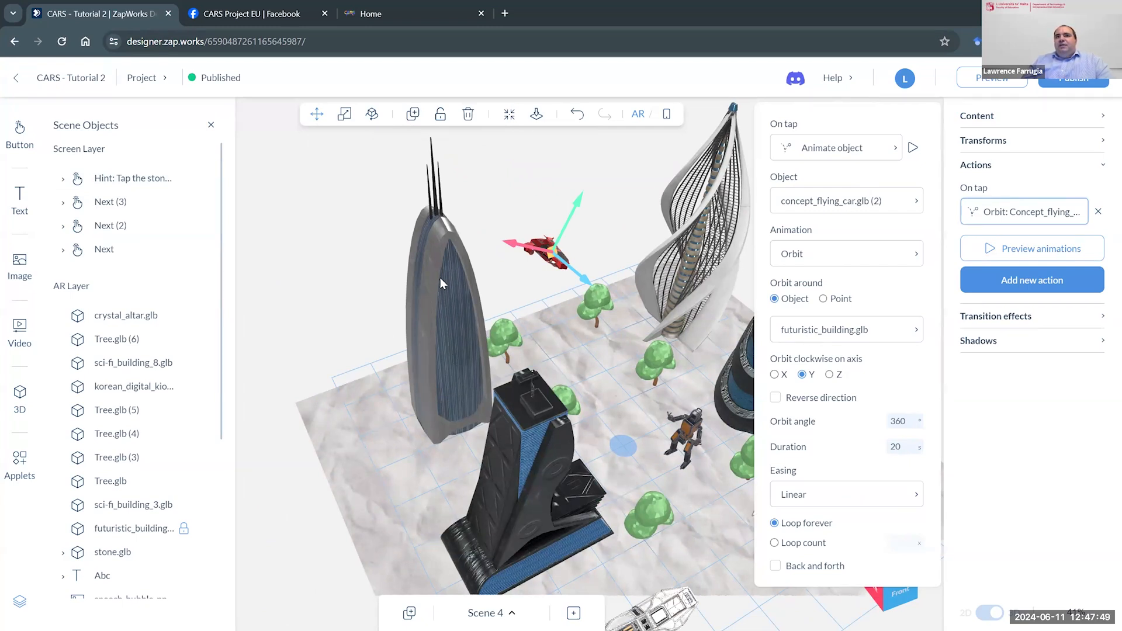
click(912, 150)
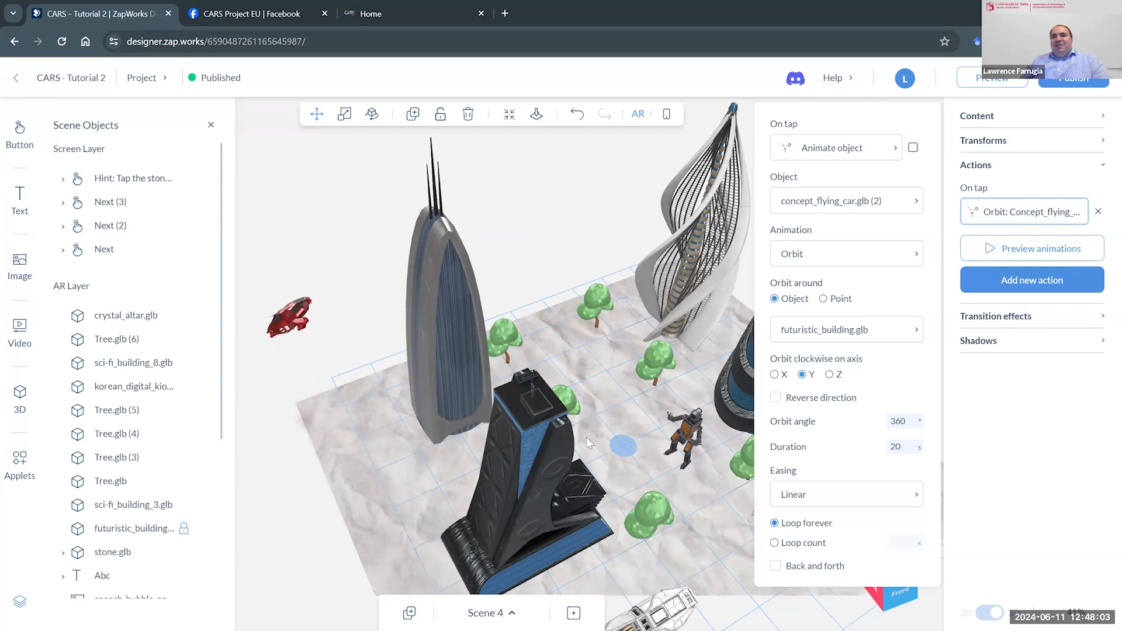
click(630, 293)
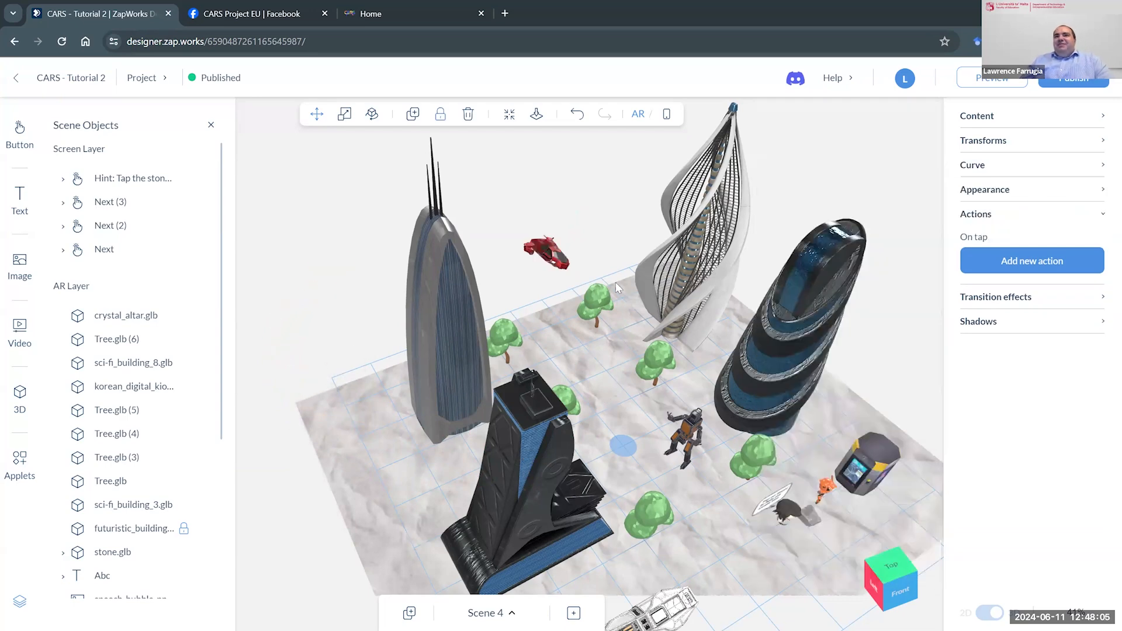
- Select the white flying car in front of the building and preview its on-tap Move animation
drag(656, 363, 650, 390)
click(577, 461)
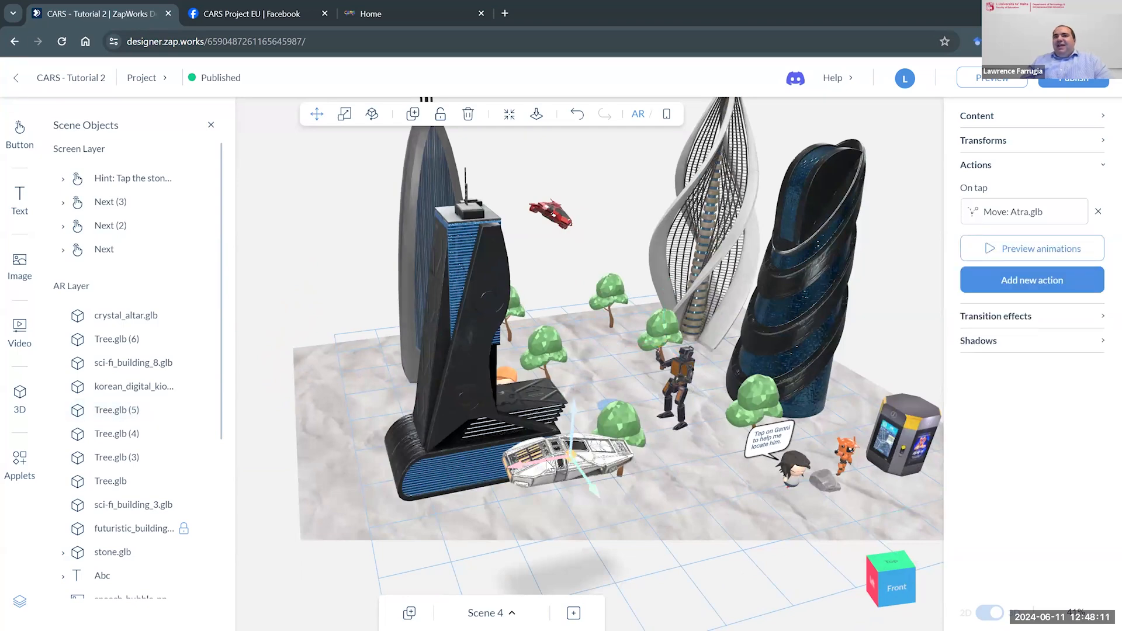
scroll(618, 429, up, 2)
scroll(618, 429, up, 3)
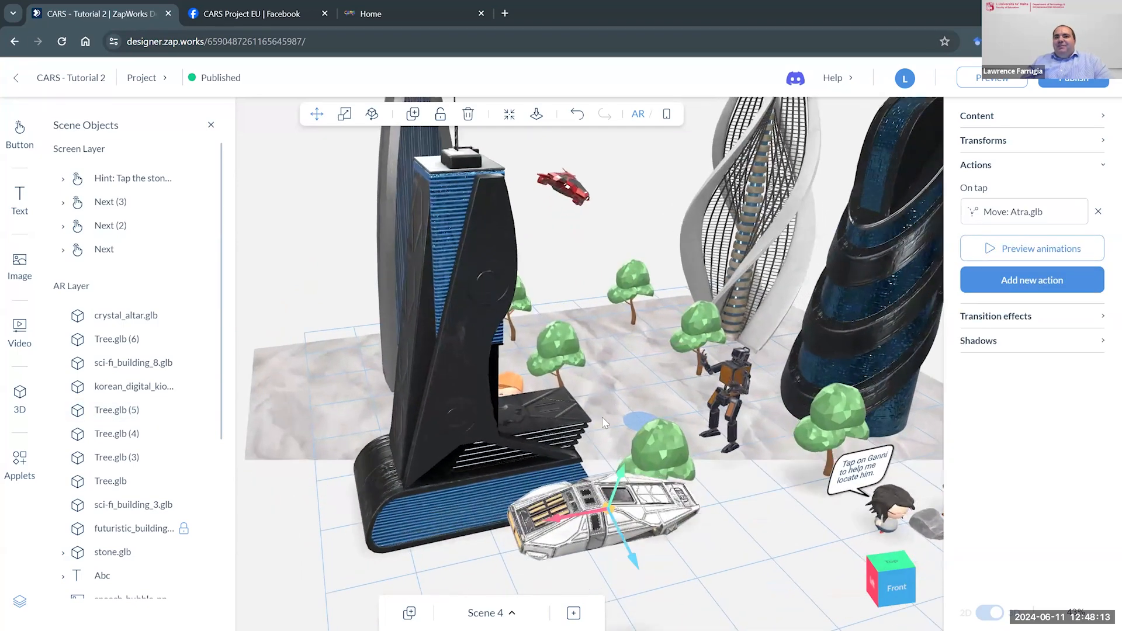
right_drag(618, 428, 597, 386)
scroll(597, 385, down, 3)
click(993, 251)
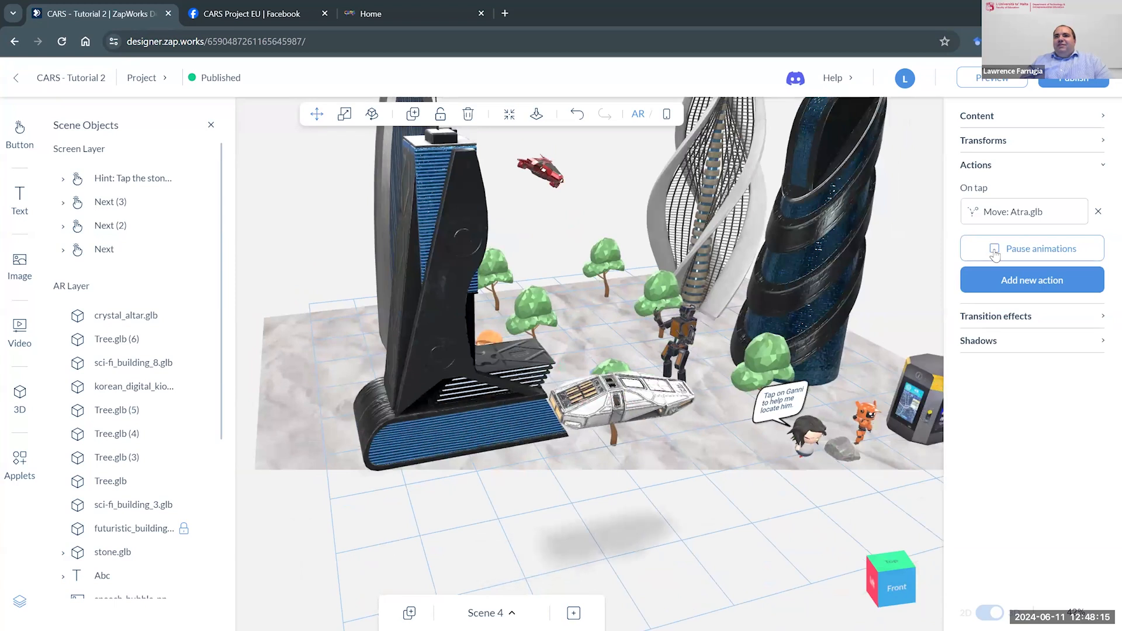
- Inspect the white flying car's Move animation settings and play the animation again
click(1014, 213)
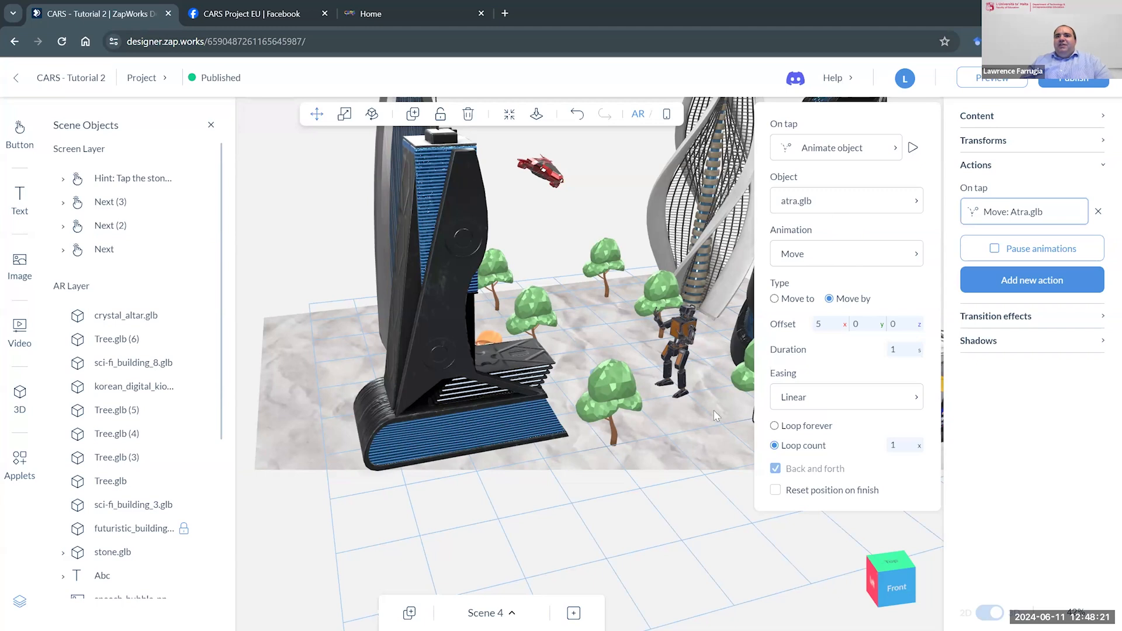
click(572, 410)
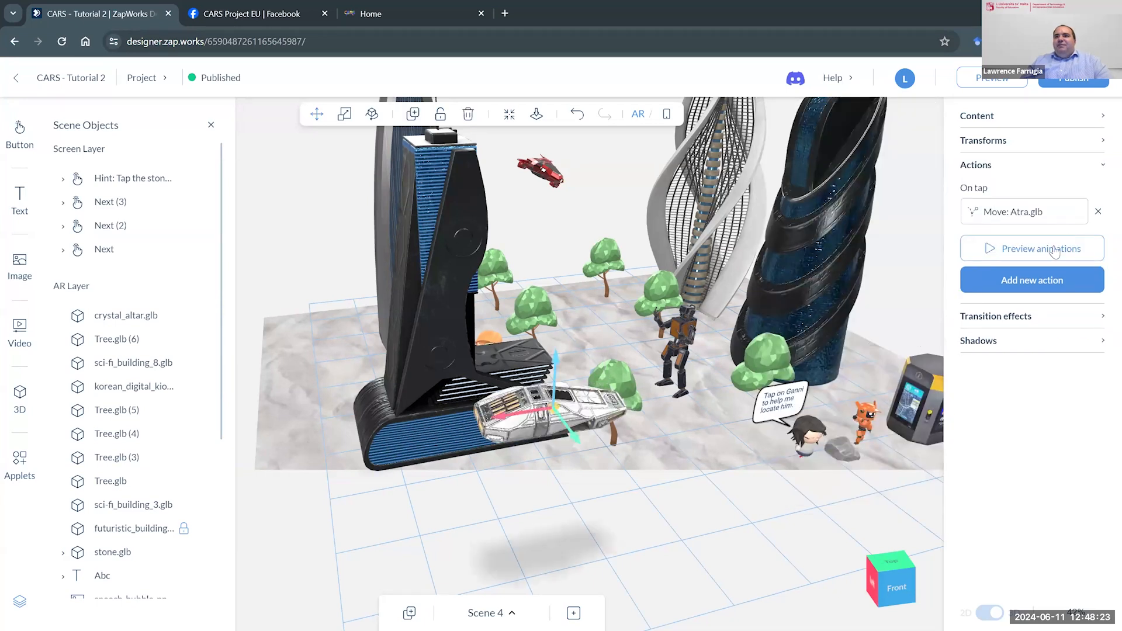
click(1062, 251)
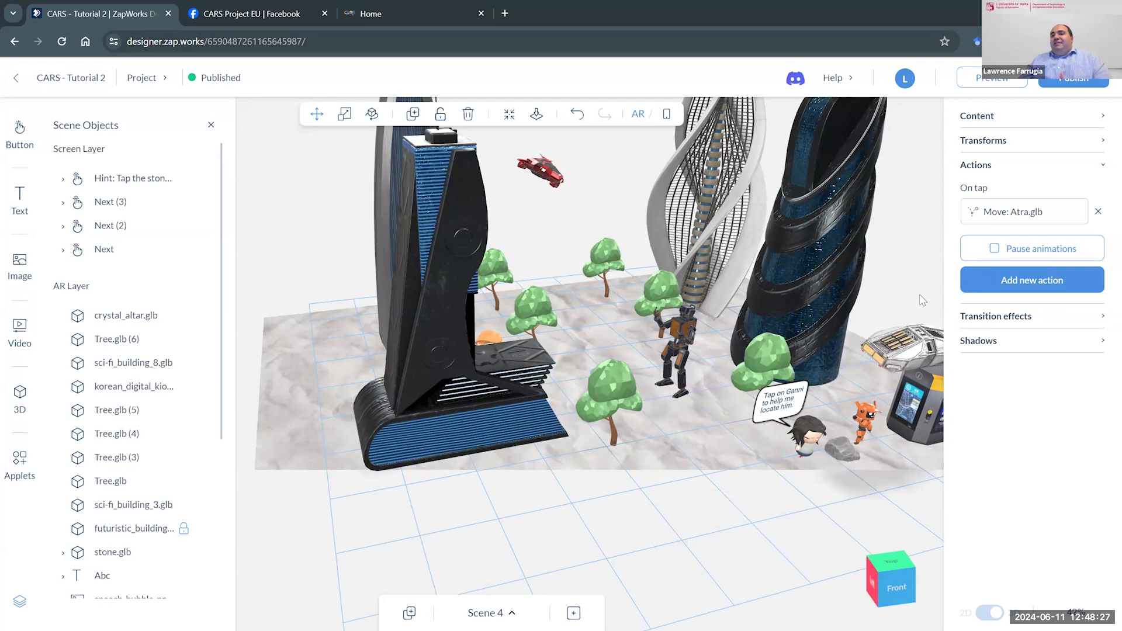
- Show Scene 4's screen layer, open Scene 5's face-tracked helmet in the AR view, and review the tracking types for new scenes
click(666, 114)
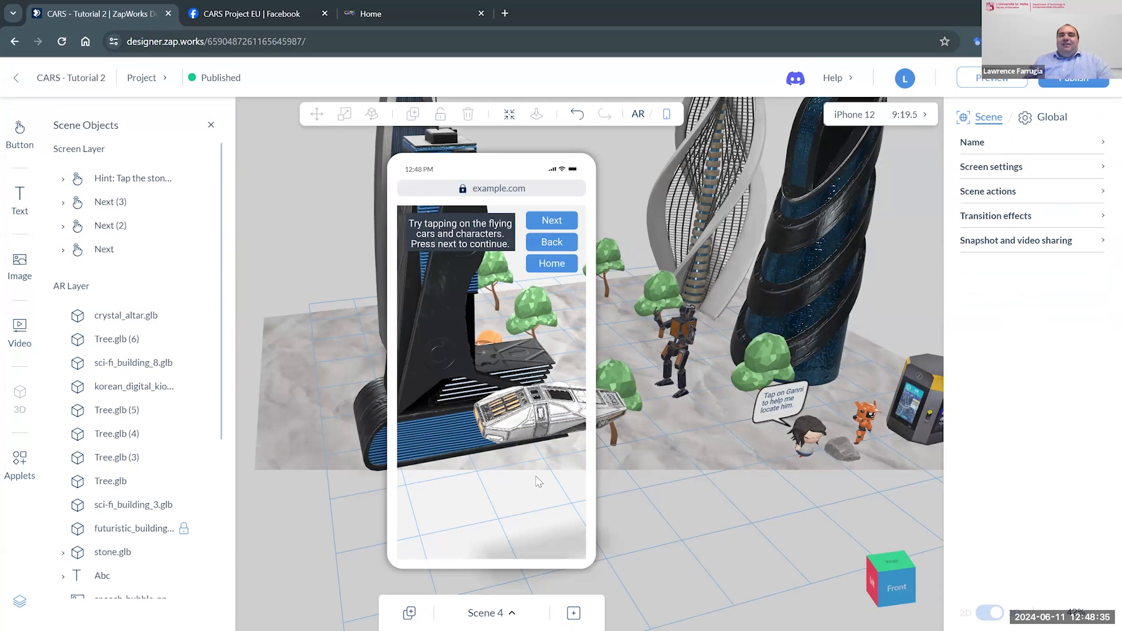
click(510, 613)
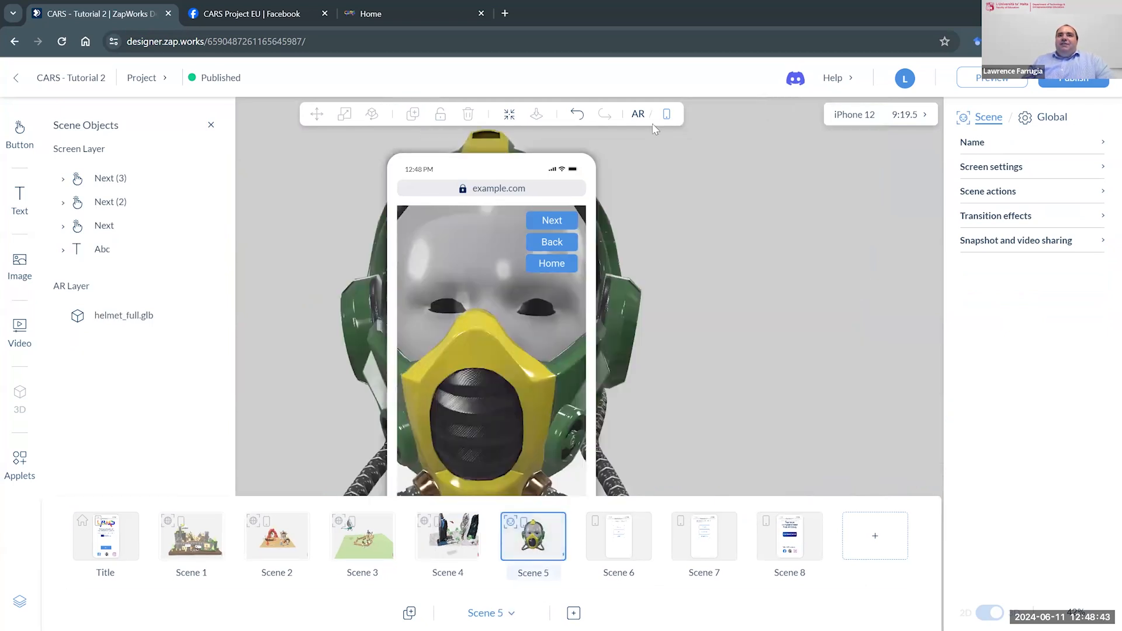
click(640, 117)
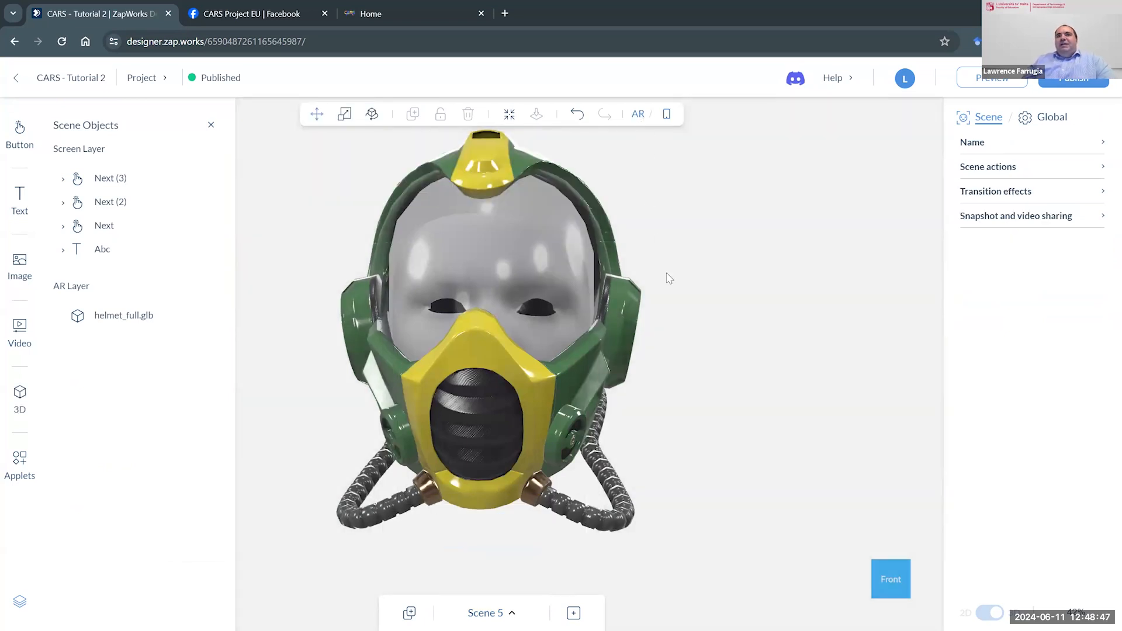
drag(669, 278, 696, 287)
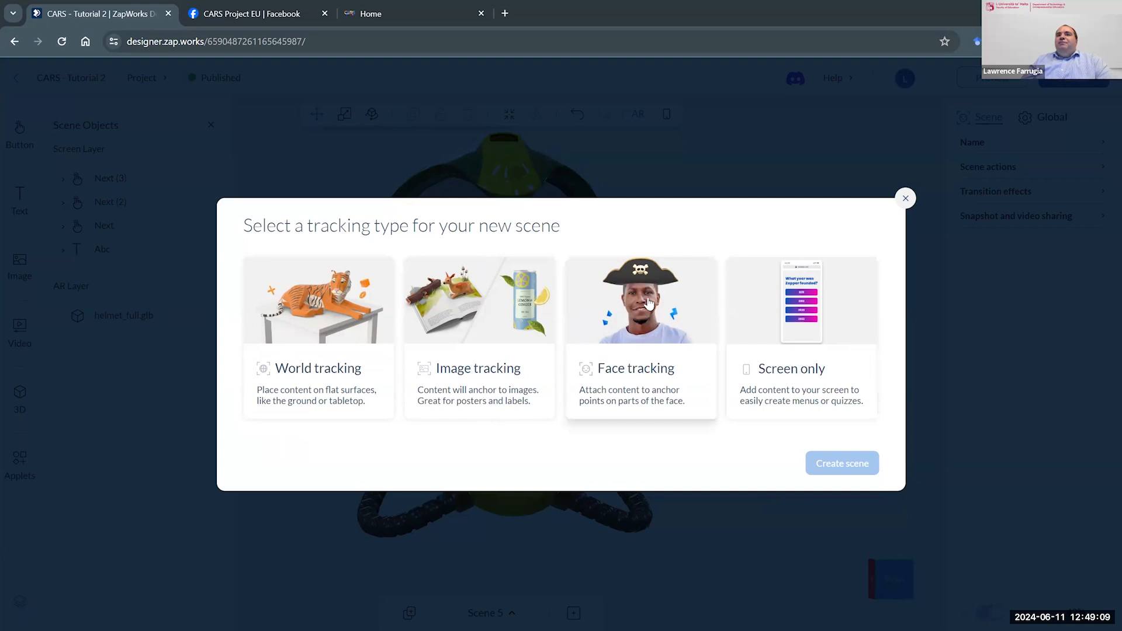
click(905, 198)
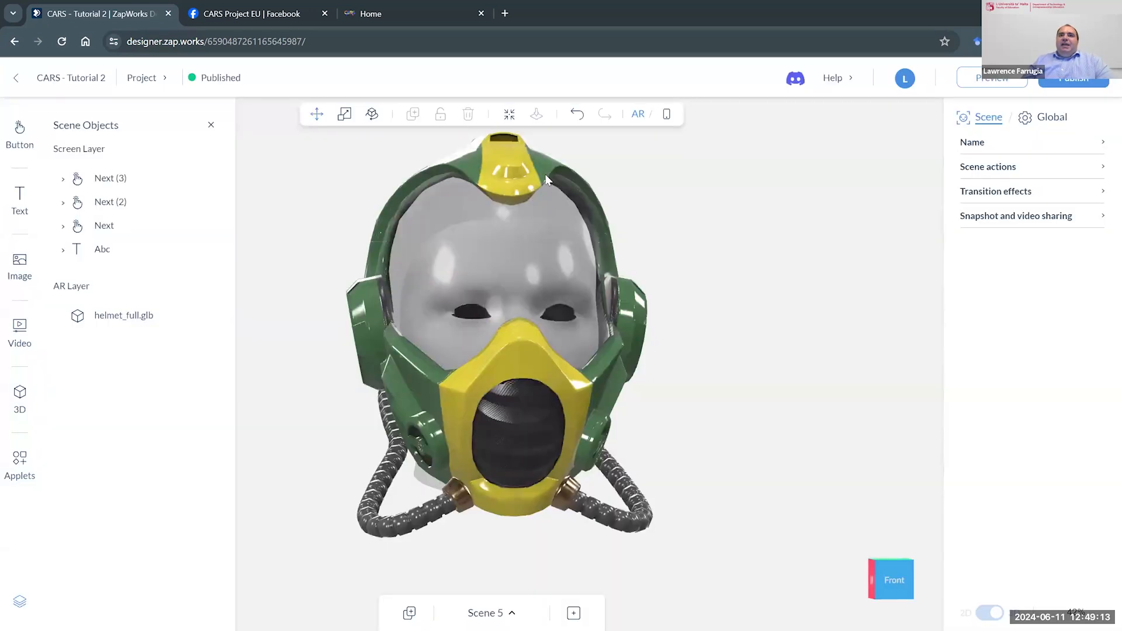
- Delete the helmet model helmet_full.glb from Scene 5's AR layer
drag(546, 177, 554, 258)
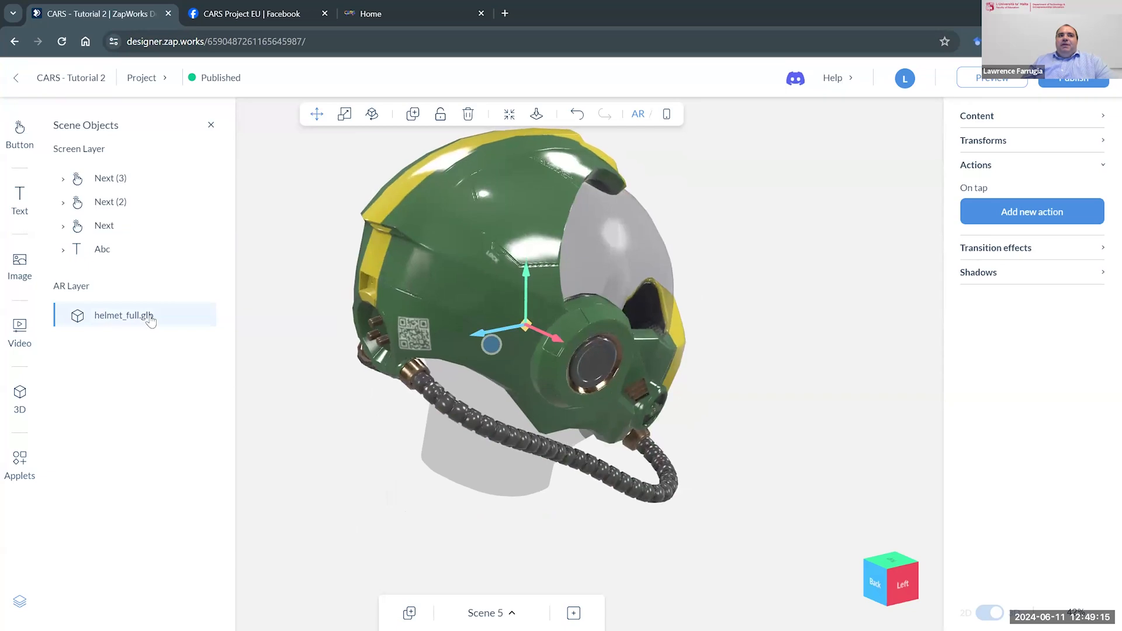
right_click(118, 316)
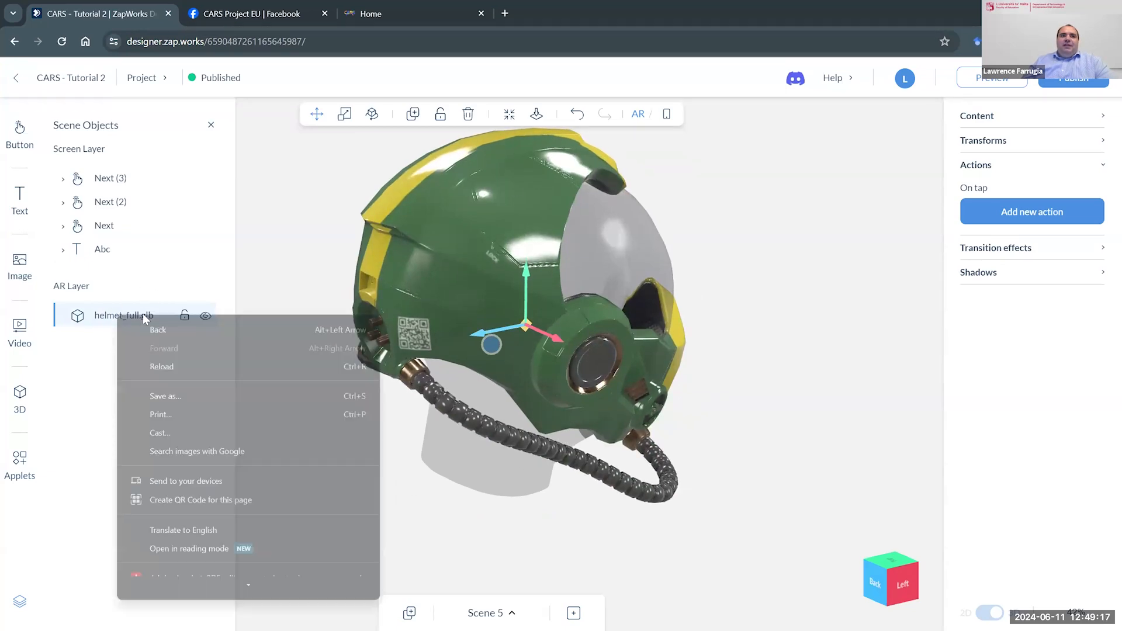
click(96, 318)
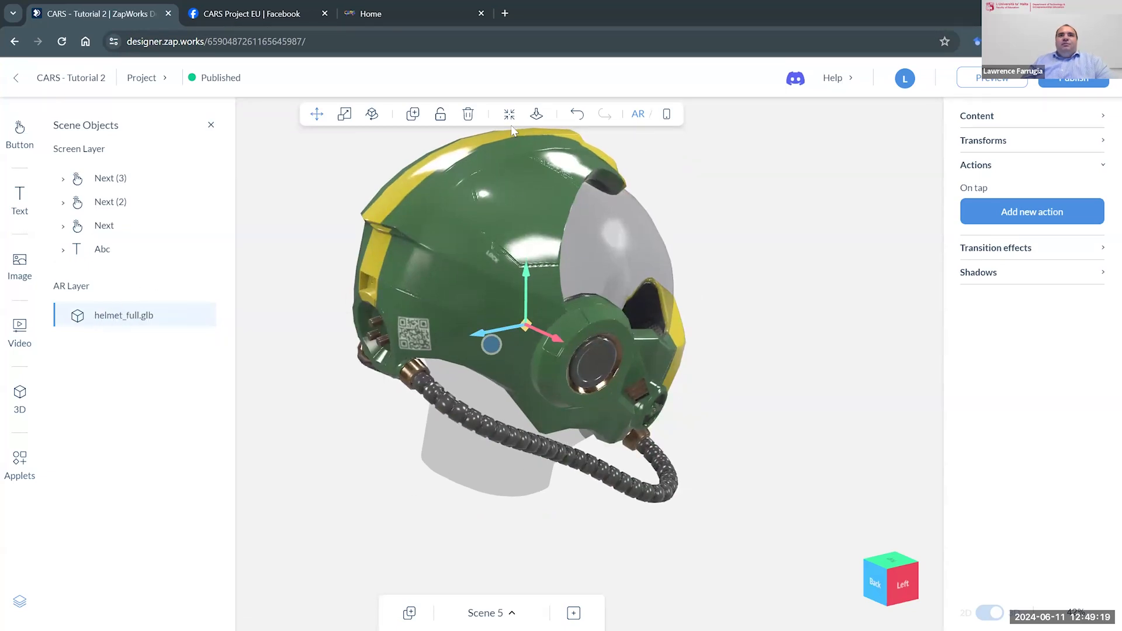
click(467, 115)
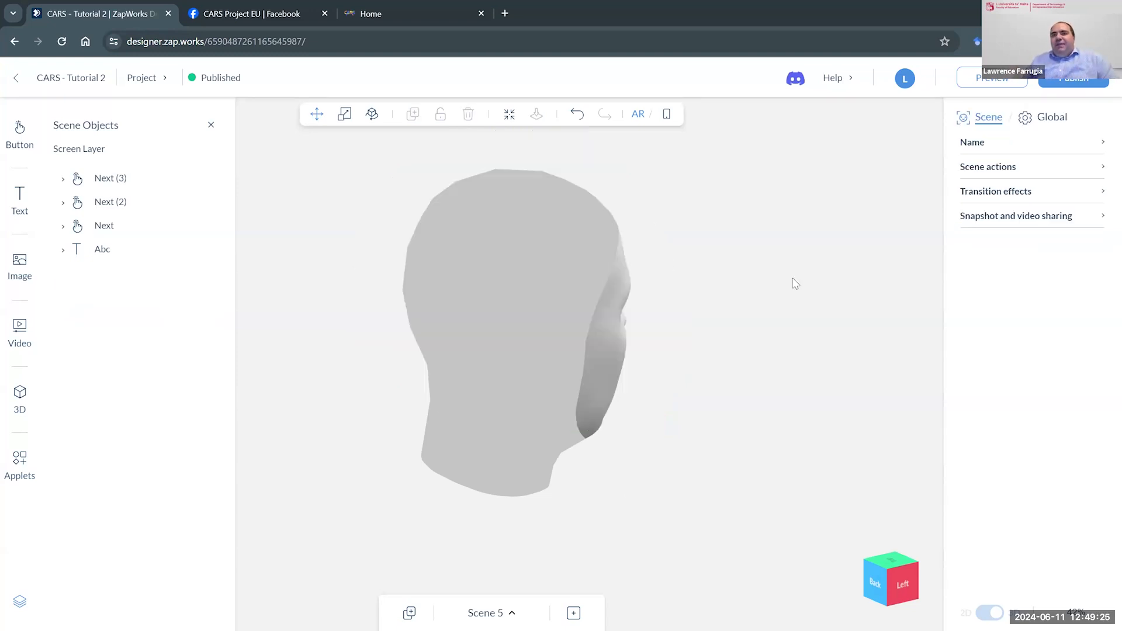
- Look at the bare face template and browse the uploaded 3D models that can be attached to it
drag(791, 280, 694, 313)
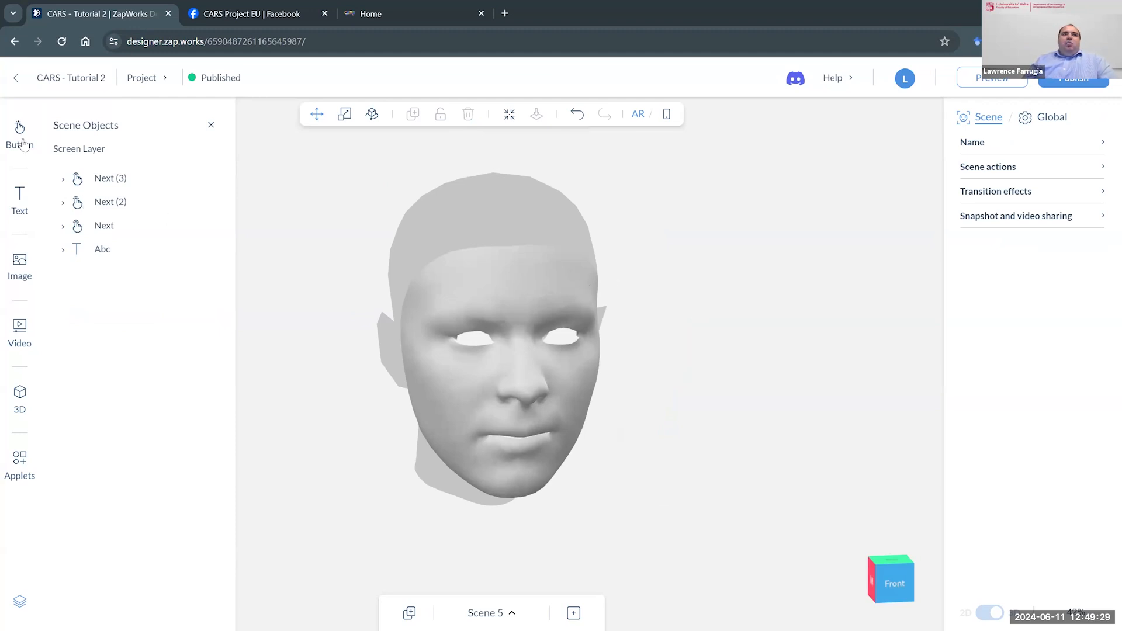
click(20, 399)
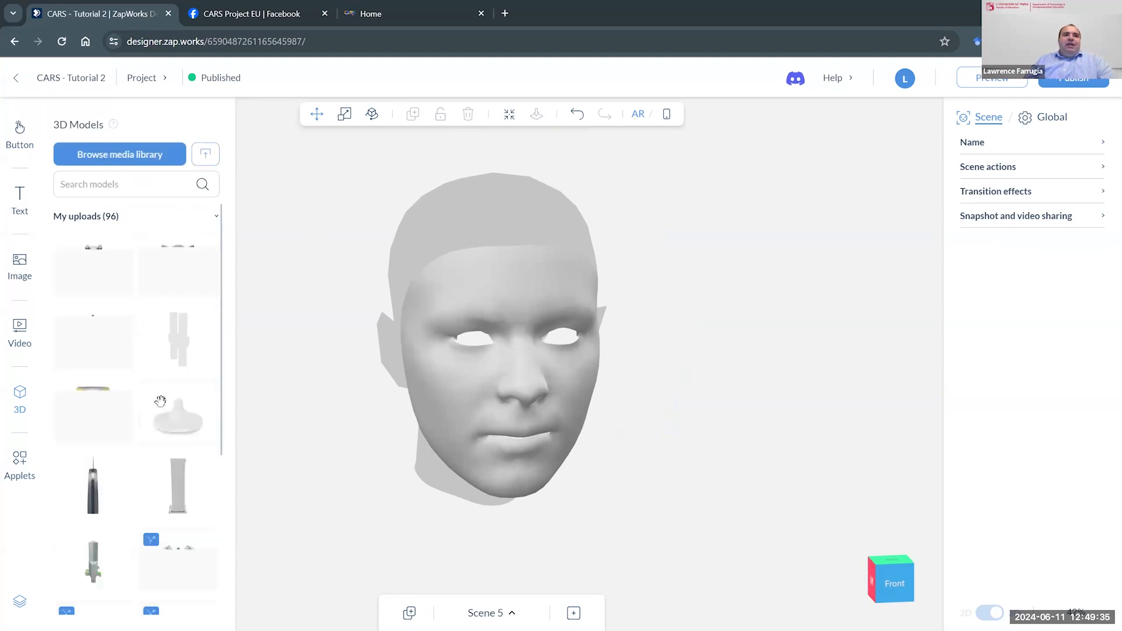
scroll(158, 397, down, 5)
scroll(181, 432, up, 5)
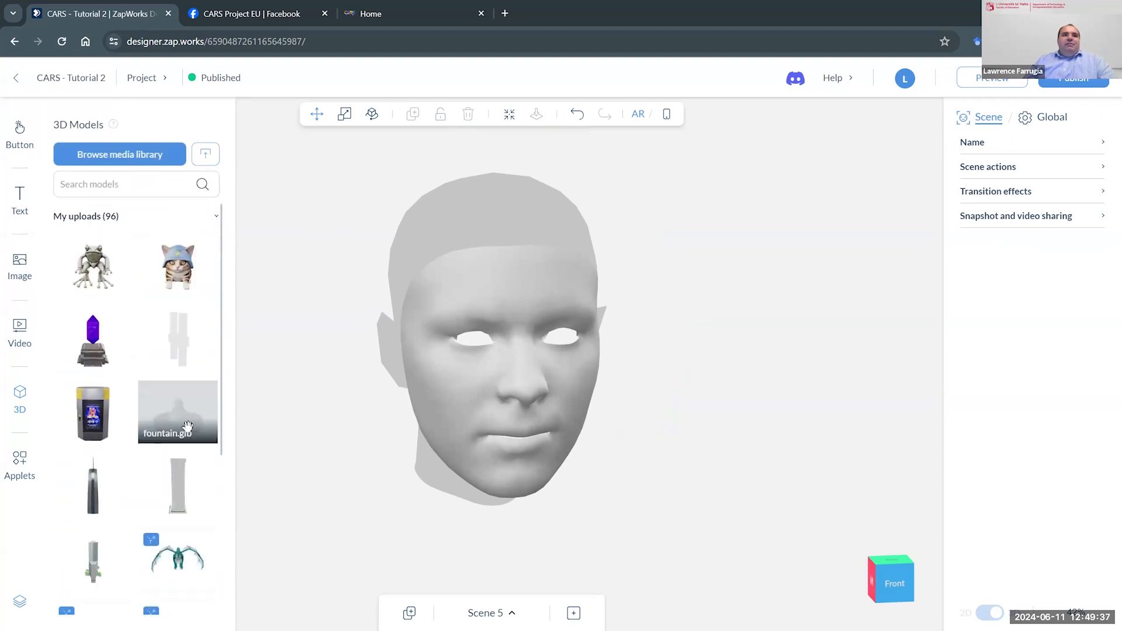
scroll(175, 444, down, 5)
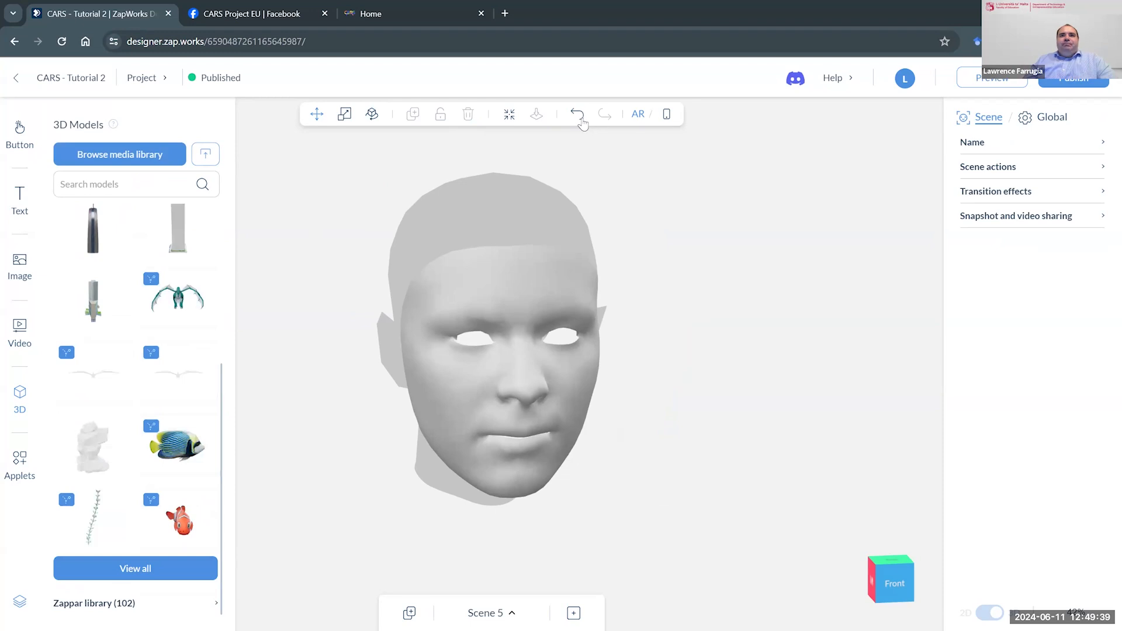
- Undo the deletion of the helmet model
click(579, 118)
click(577, 115)
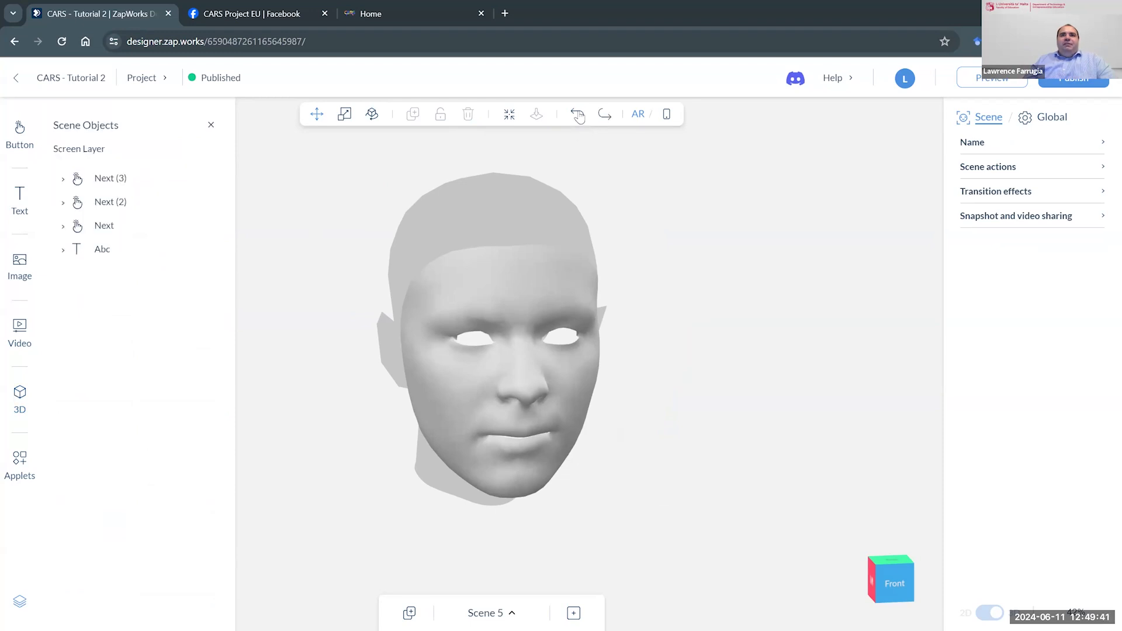
click(577, 116)
- Select the helmet and move it sideways off the face template
click(542, 167)
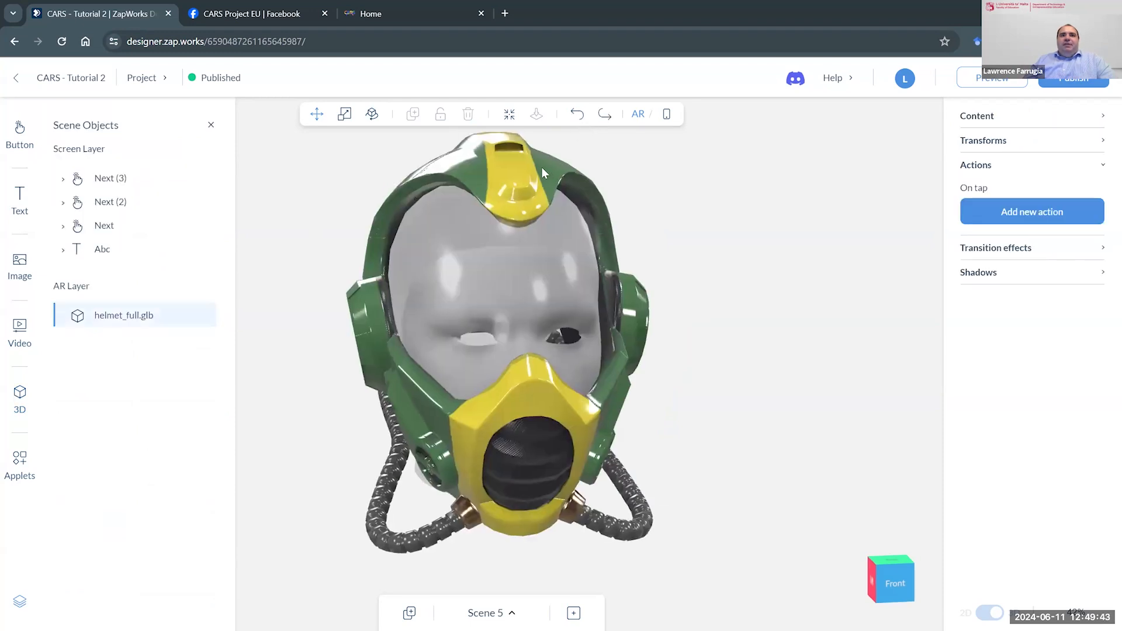
drag(467, 335, 704, 367)
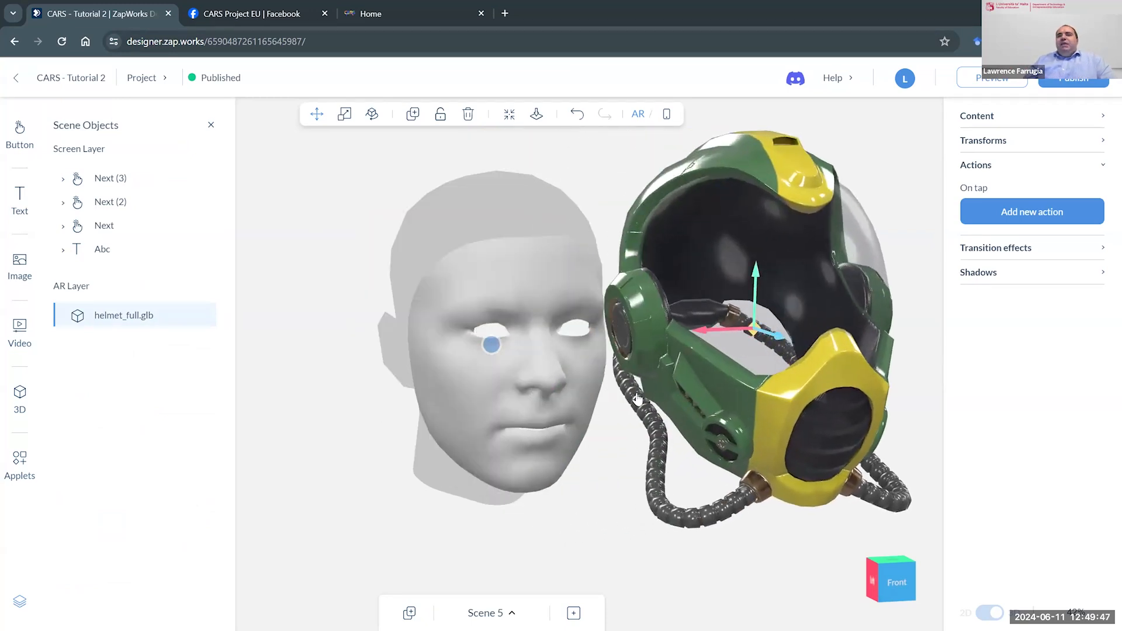
- Set the helmet's attachment point on the face template to Nose tip
click(777, 354)
click(777, 236)
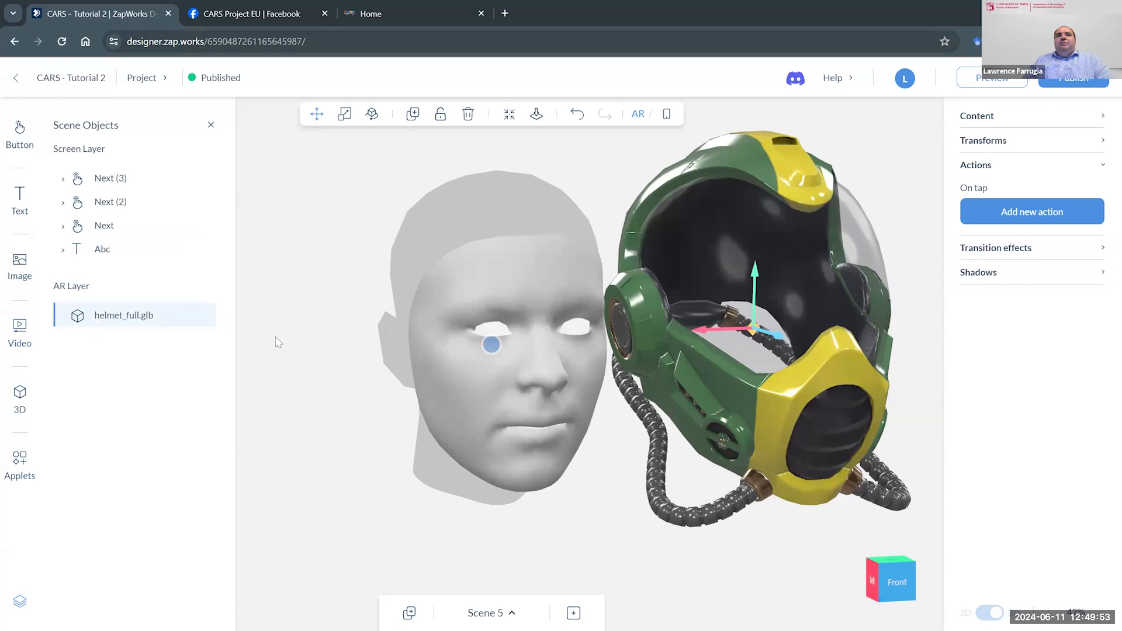
click(1008, 144)
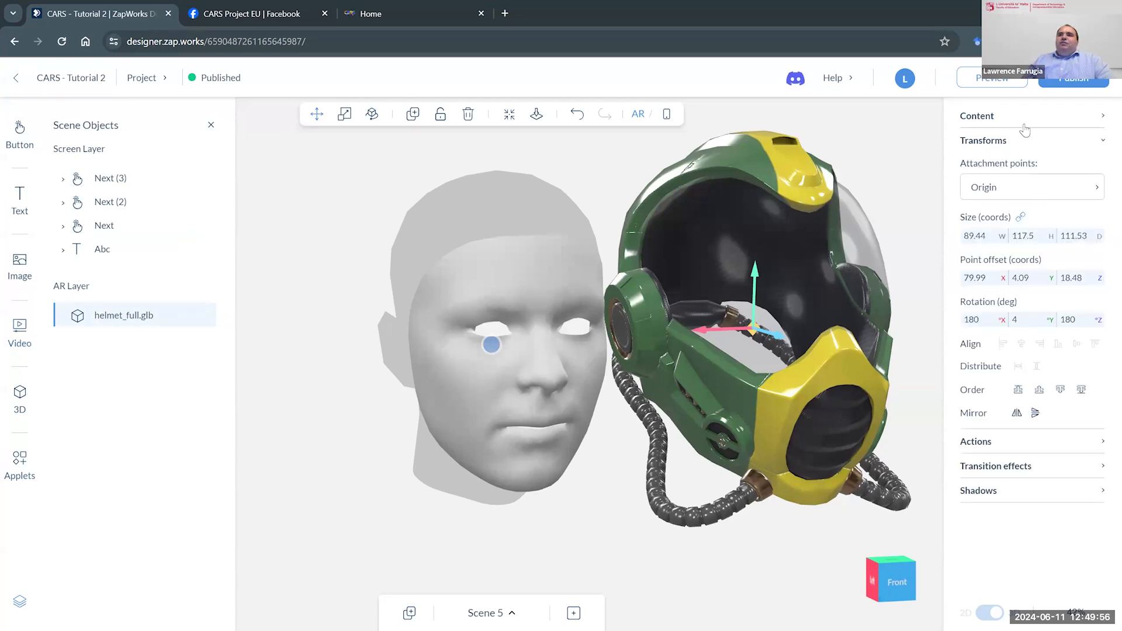
click(1000, 188)
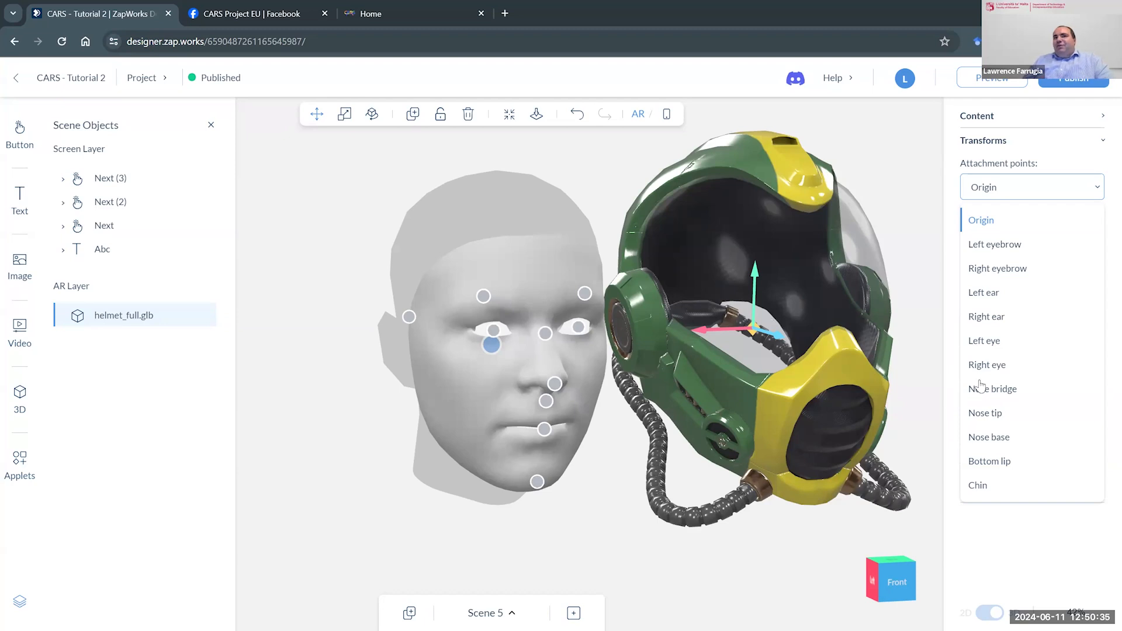
click(996, 416)
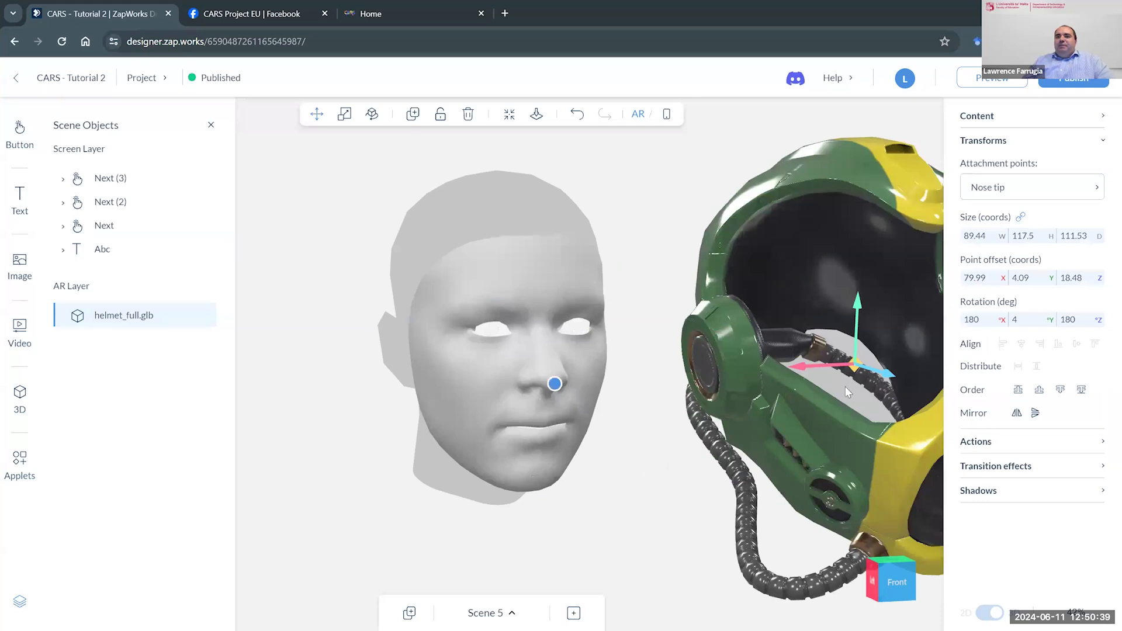
- Move the helmet back over the face template with a point offset of about -0.86 in X and -42.9 in Z
drag(841, 346, 435, 333)
drag(685, 353, 731, 358)
drag(438, 331, 498, 355)
drag(723, 377, 594, 375)
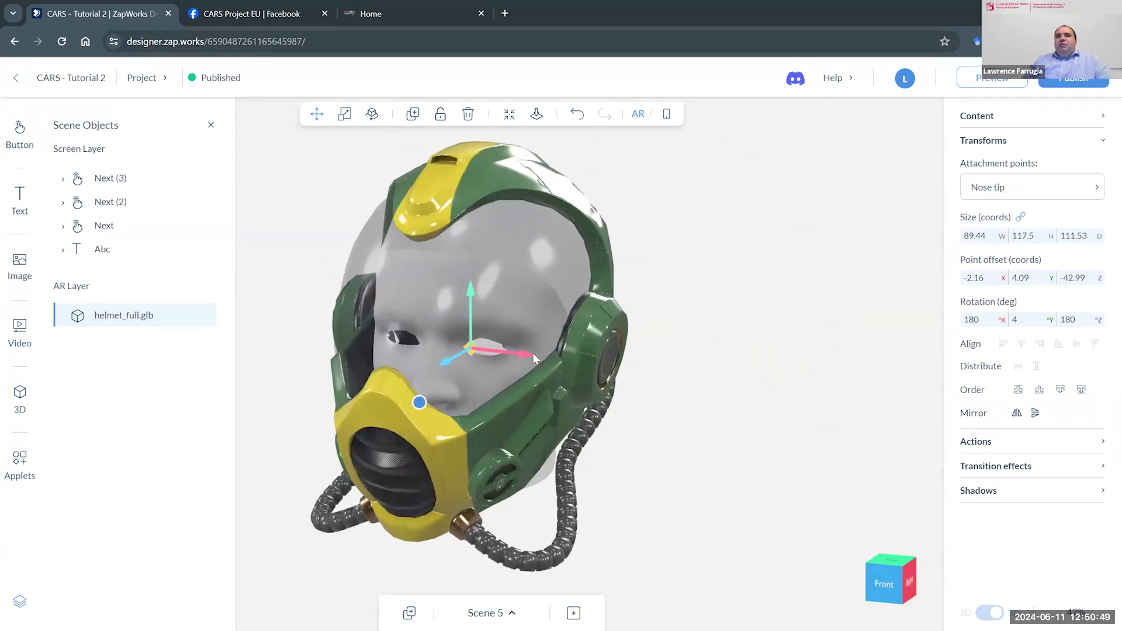
drag(533, 353, 538, 352)
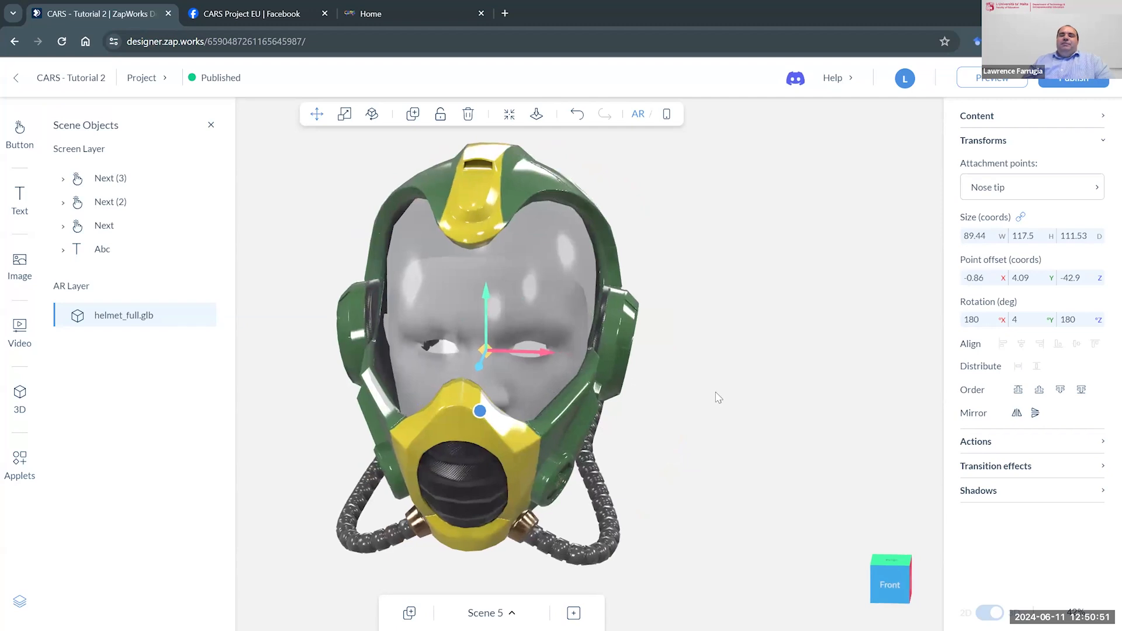
drag(716, 392, 729, 381)
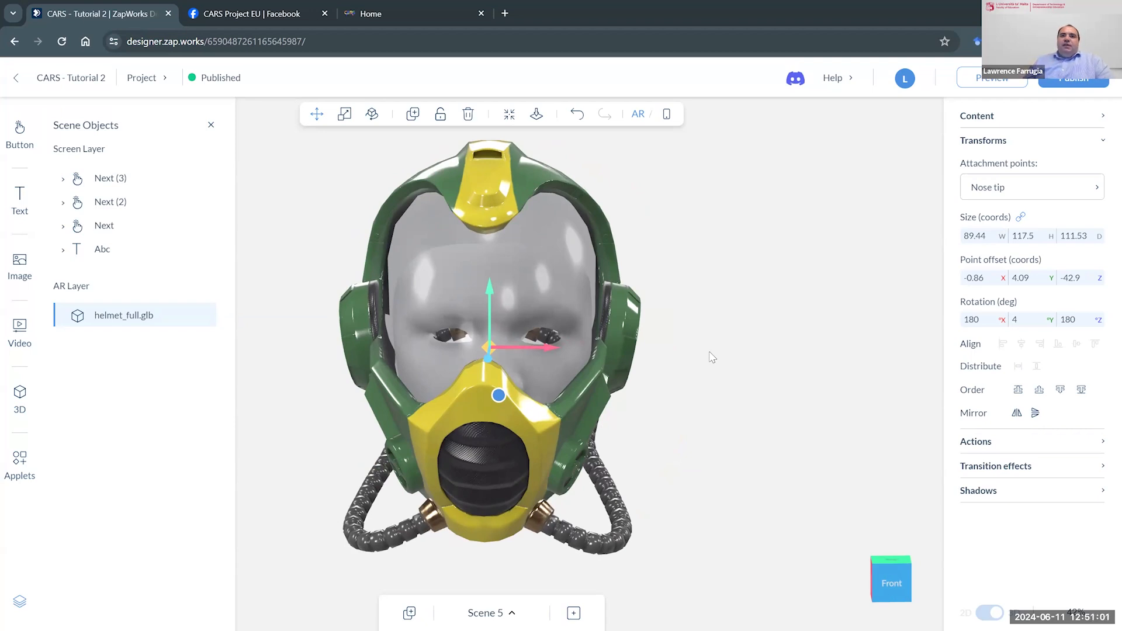
drag(671, 374, 562, 187)
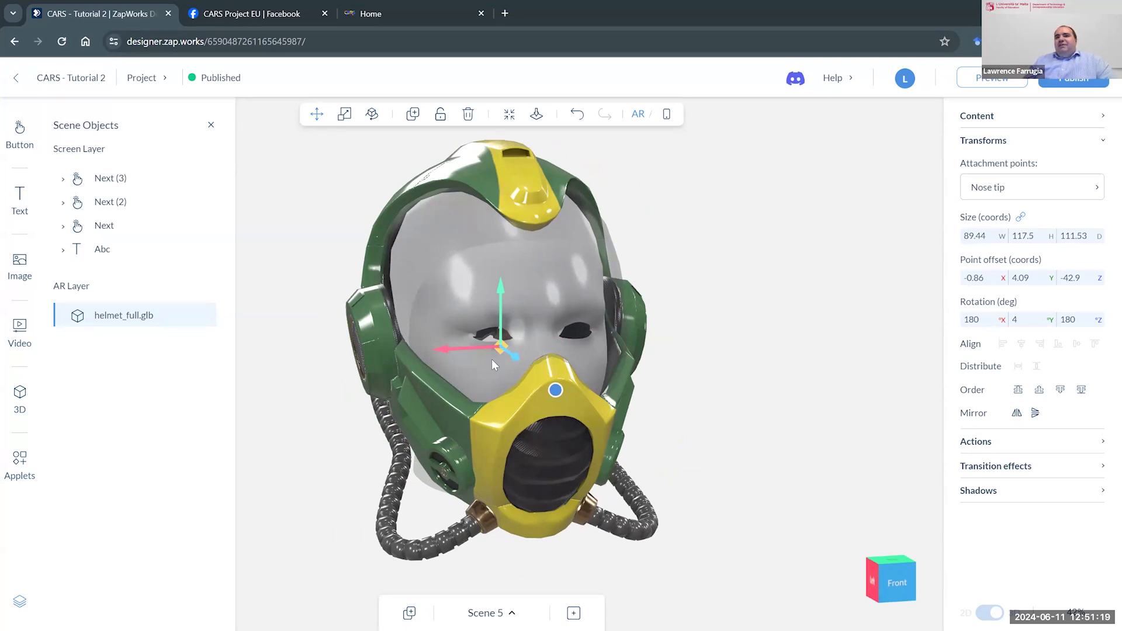
- Open Scene 6 and look at the tracking types offered for a new scene without creating one
click(509, 612)
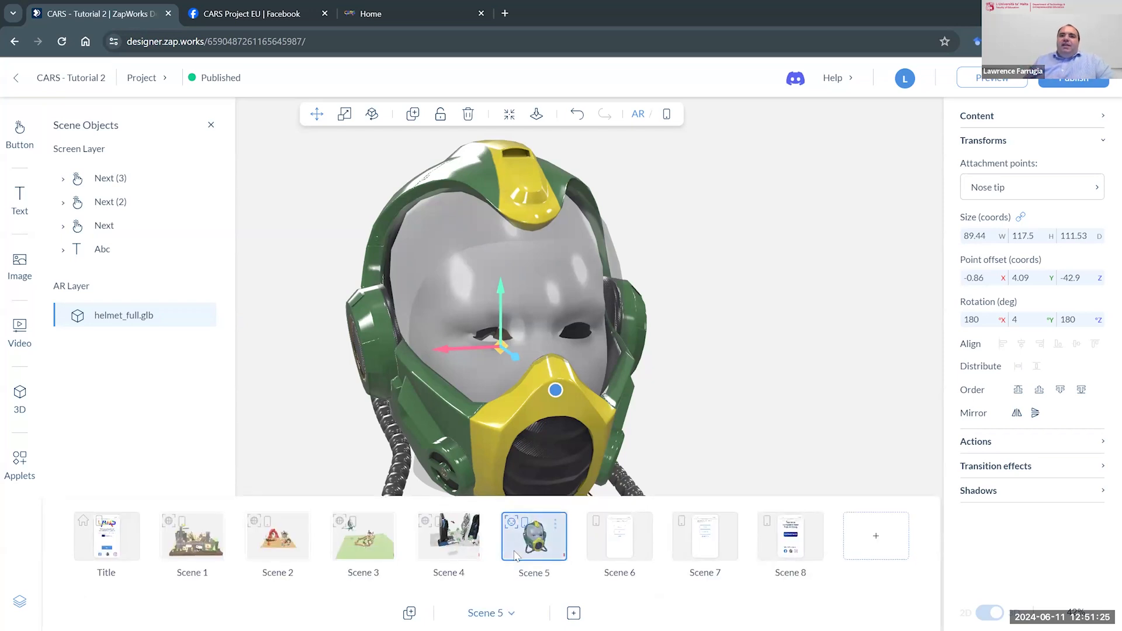
click(607, 538)
click(653, 397)
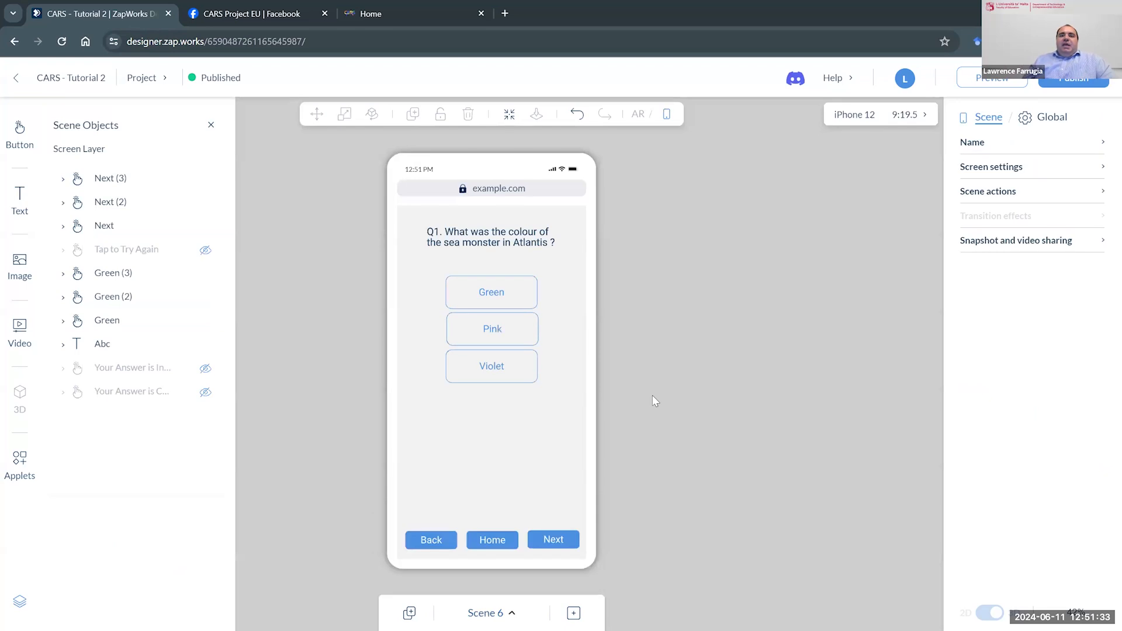
click(574, 614)
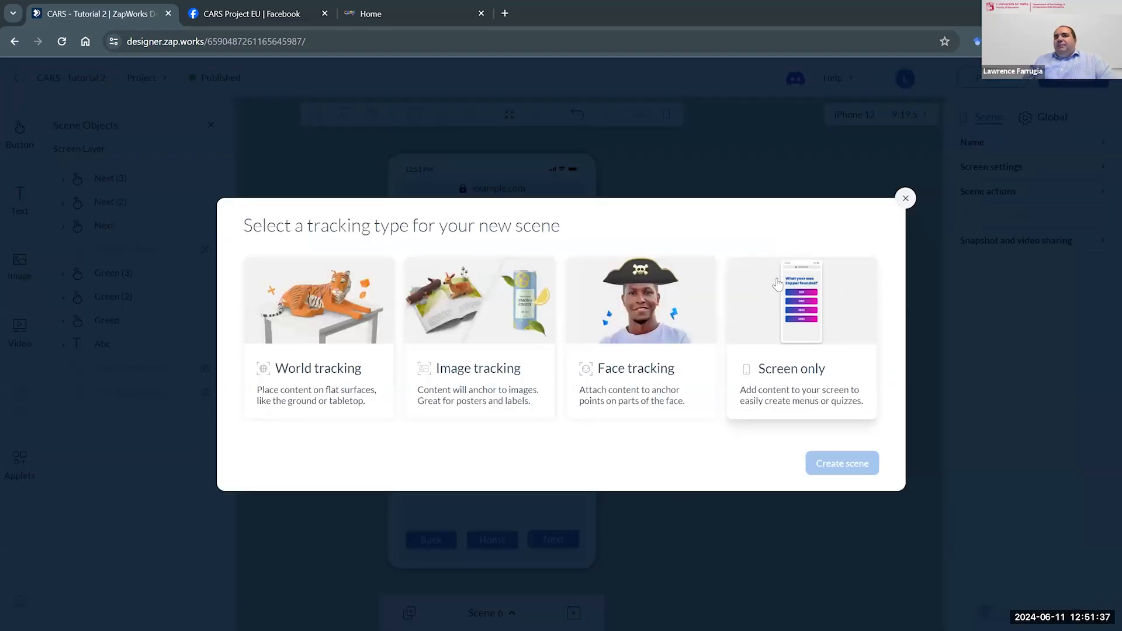
click(905, 198)
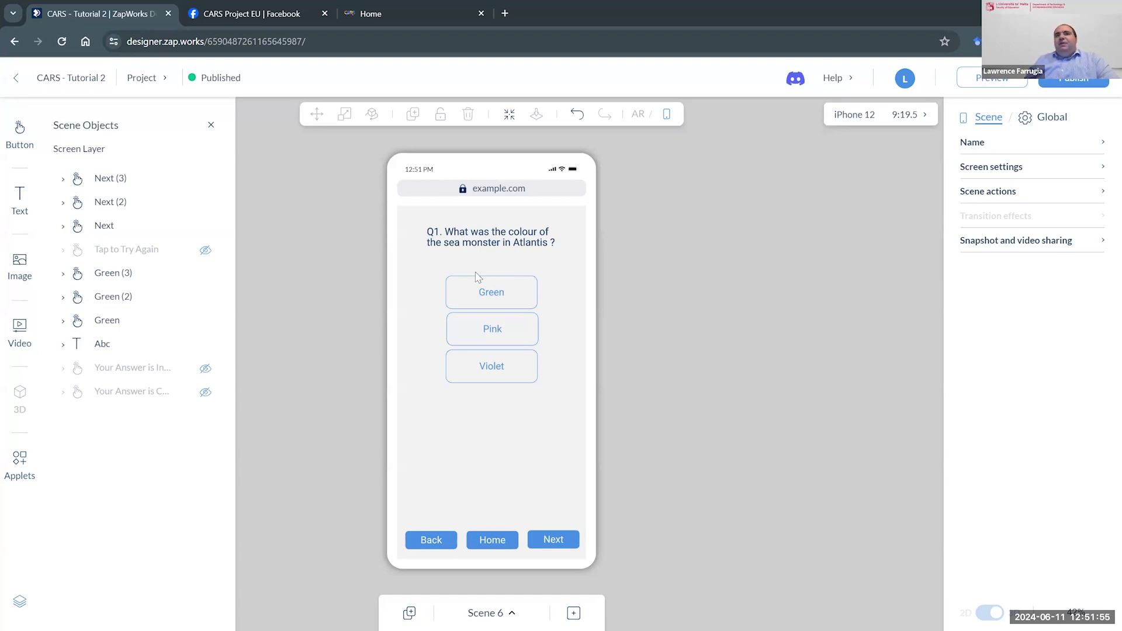
- Examine the Green answer's on-tap visibility action and briefly show the hidden correct-answer message
click(526, 307)
click(525, 322)
click(518, 368)
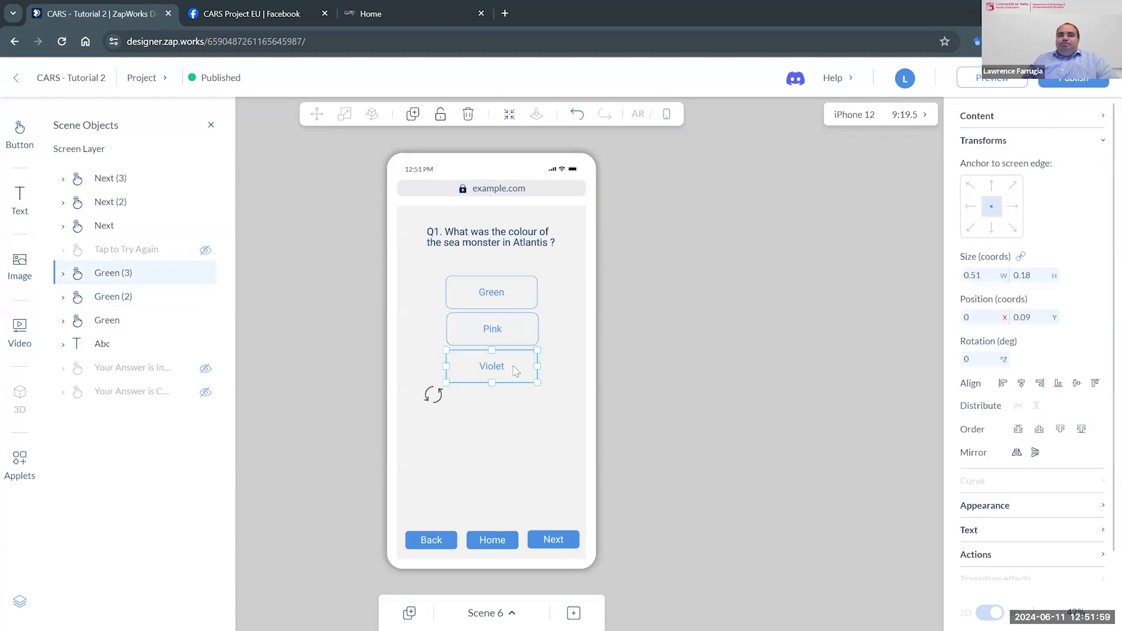
click(515, 304)
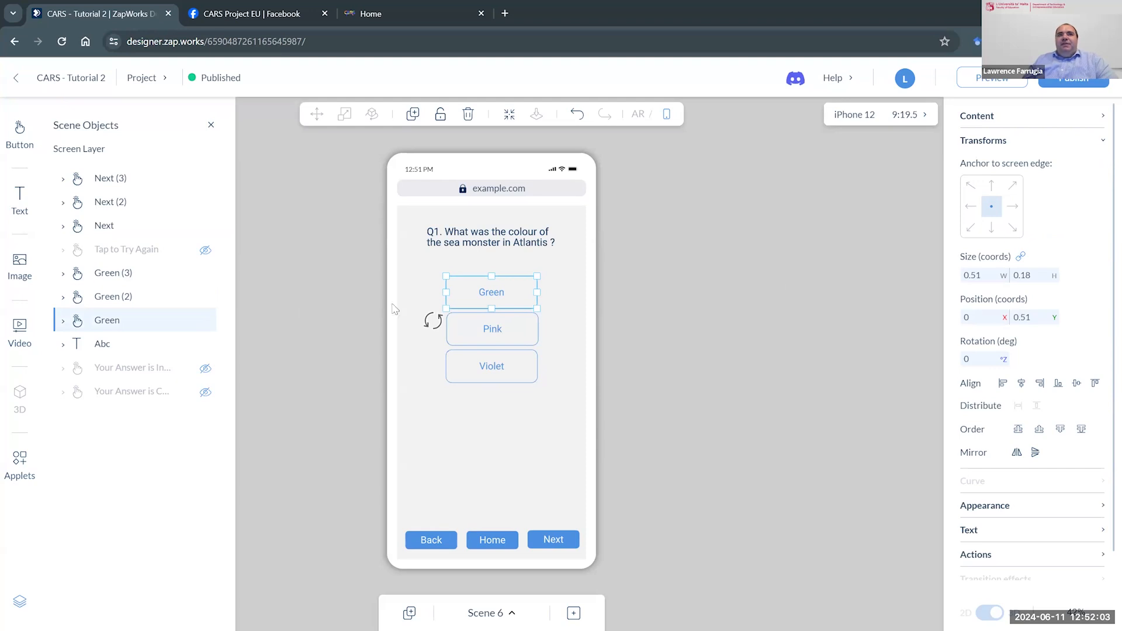
scroll(1024, 470, down, 1)
click(1032, 526)
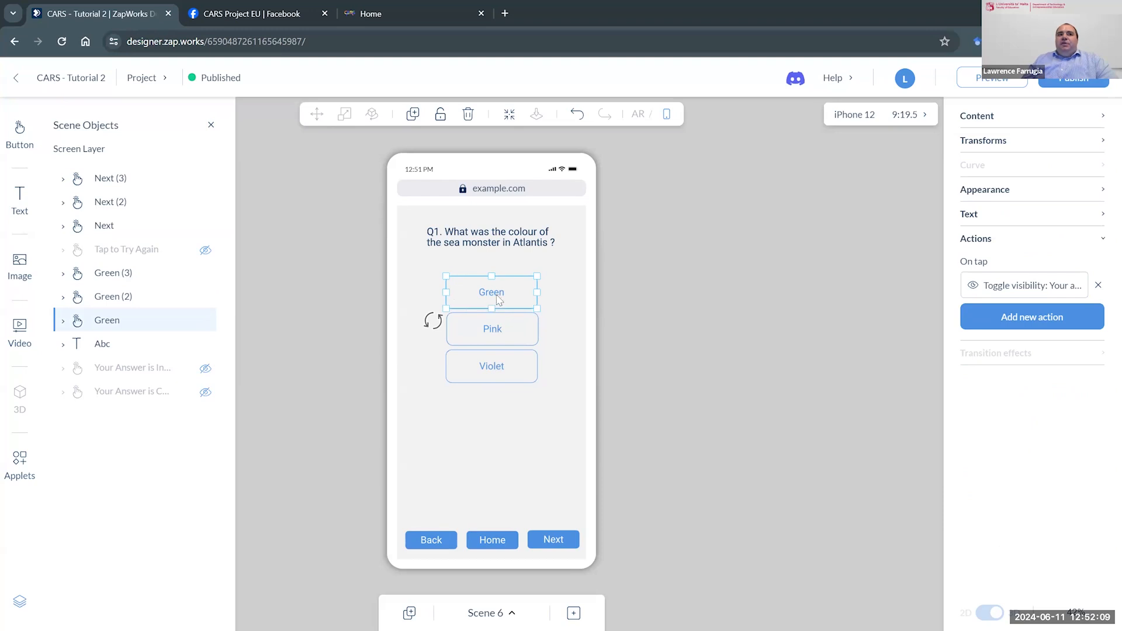
click(1039, 292)
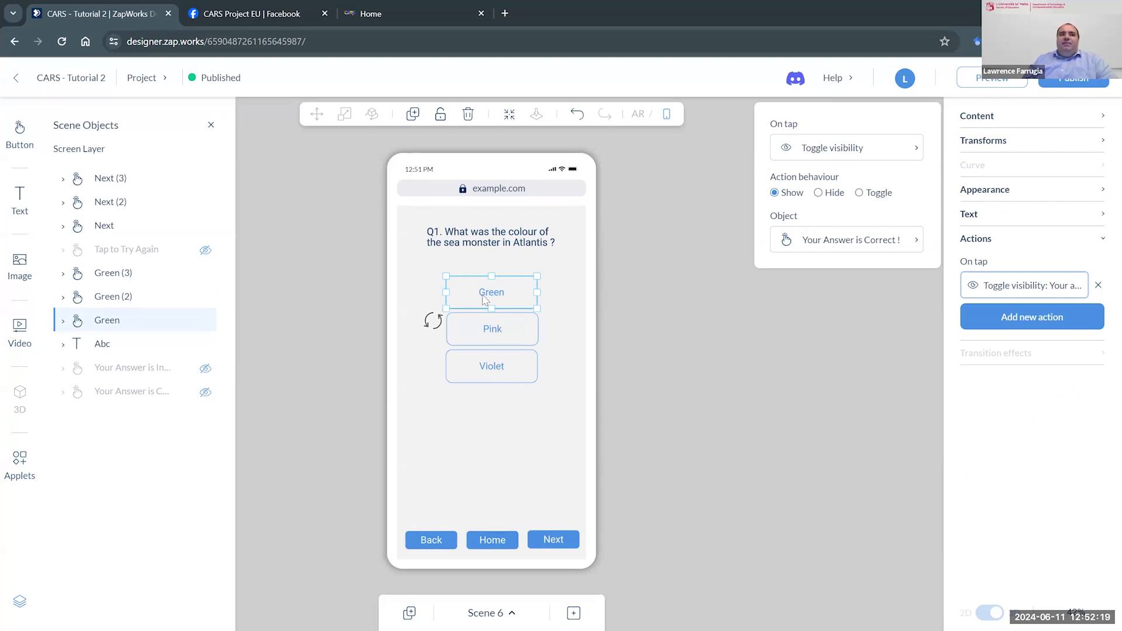
click(205, 391)
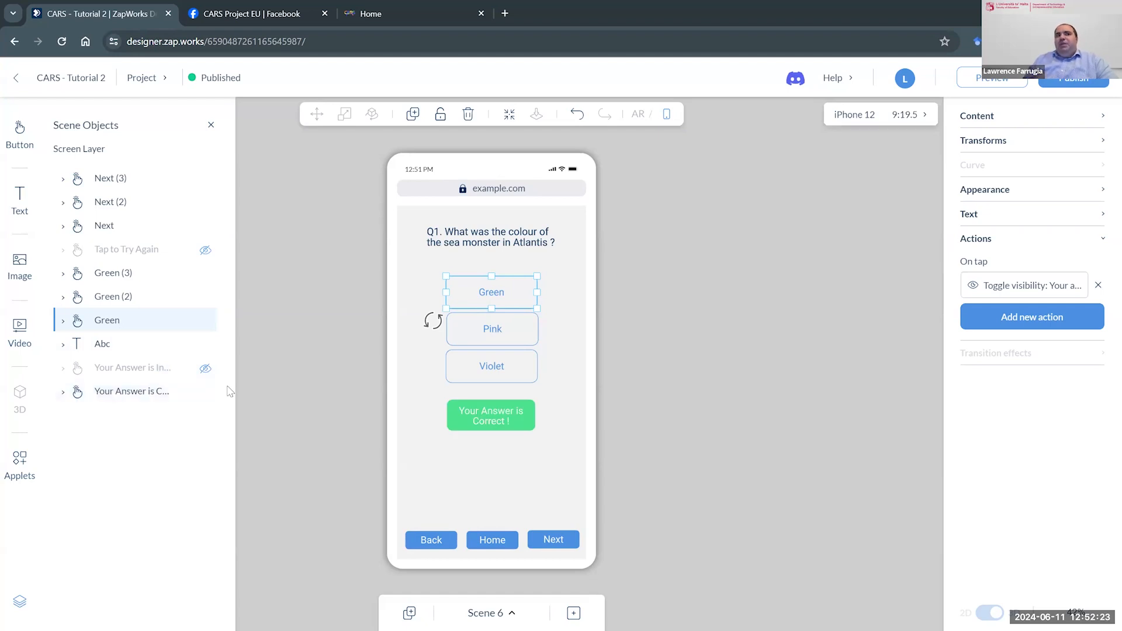
click(205, 392)
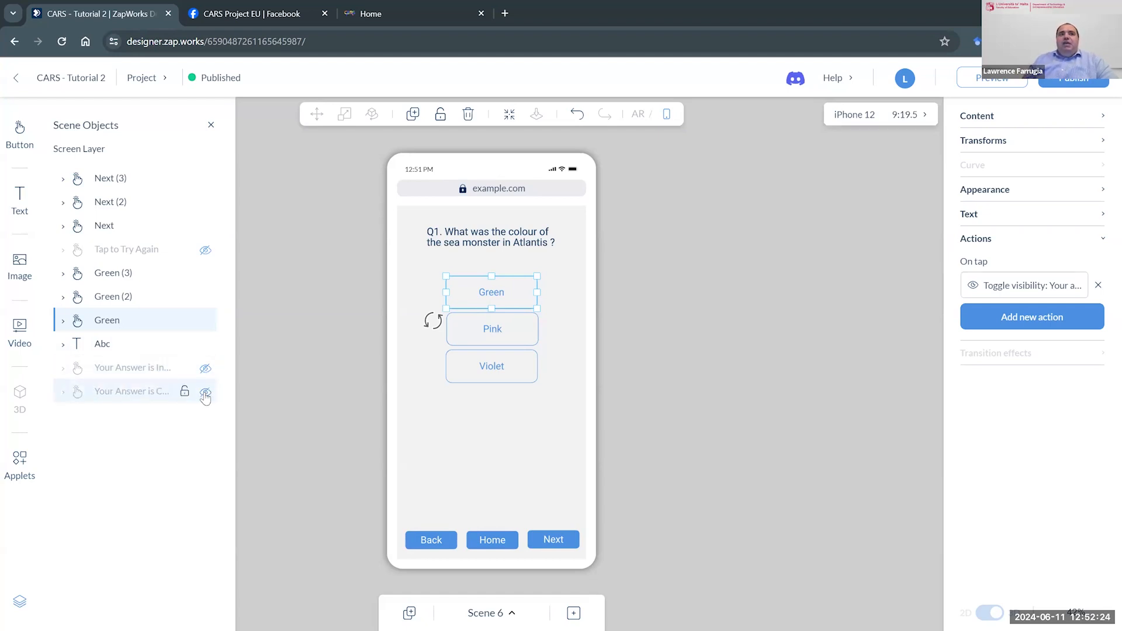
- Examine the two on-tap visibility actions of the Pink answer
click(484, 342)
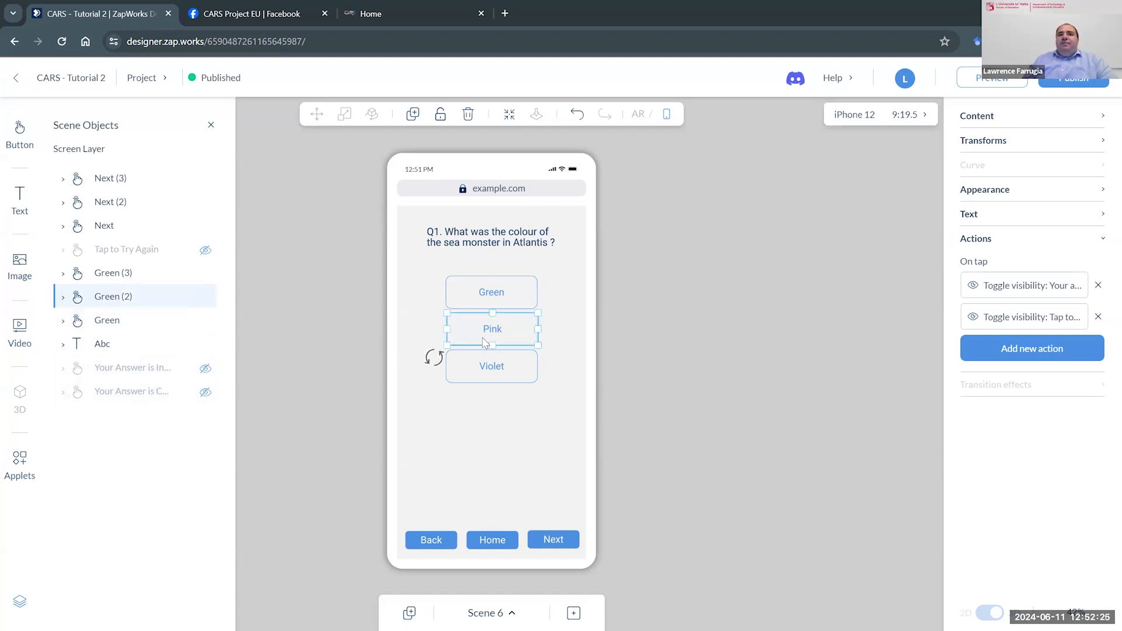
click(1011, 298)
click(1019, 316)
click(1020, 296)
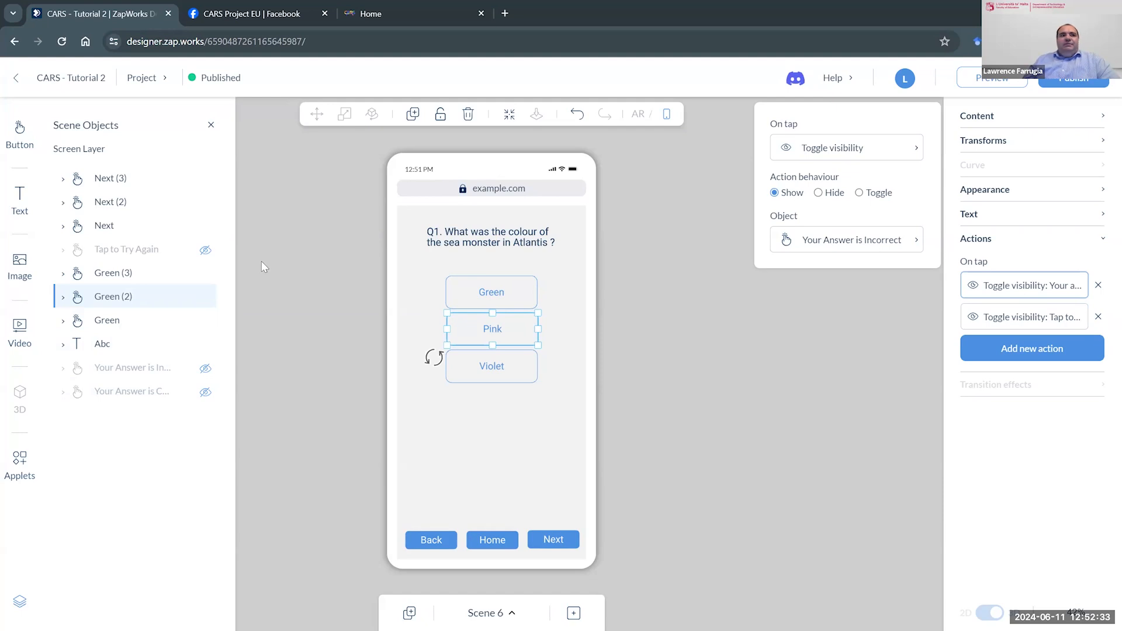
click(1042, 325)
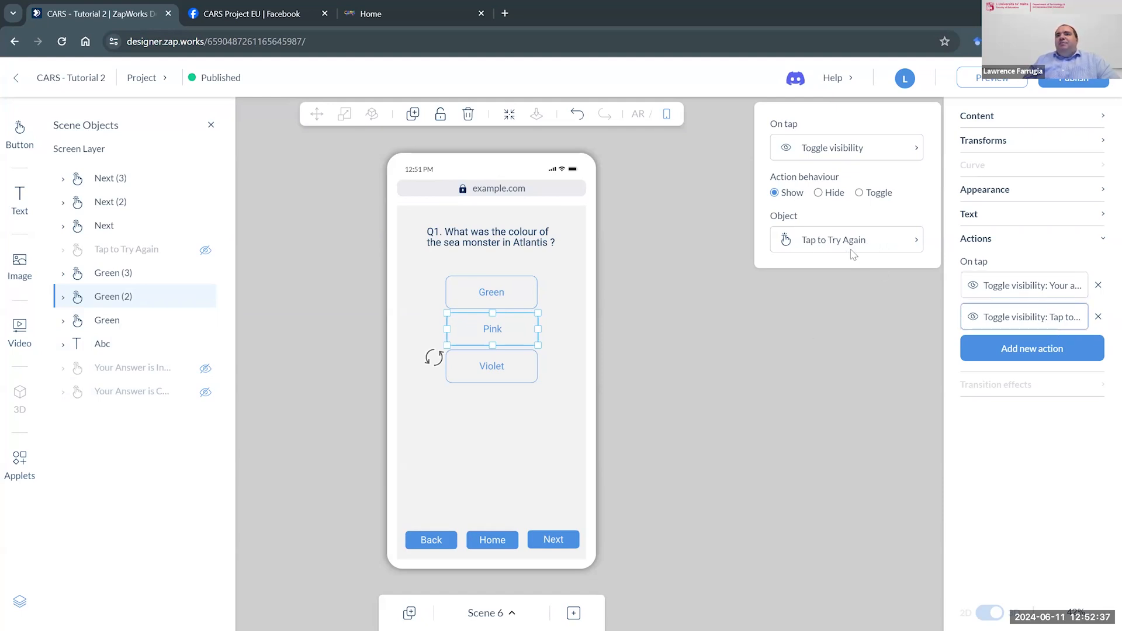
- Select the Violet answer and unhide the "Your Answer is Incorrect" and "Tap to Try Again" buttons
click(706, 374)
click(532, 372)
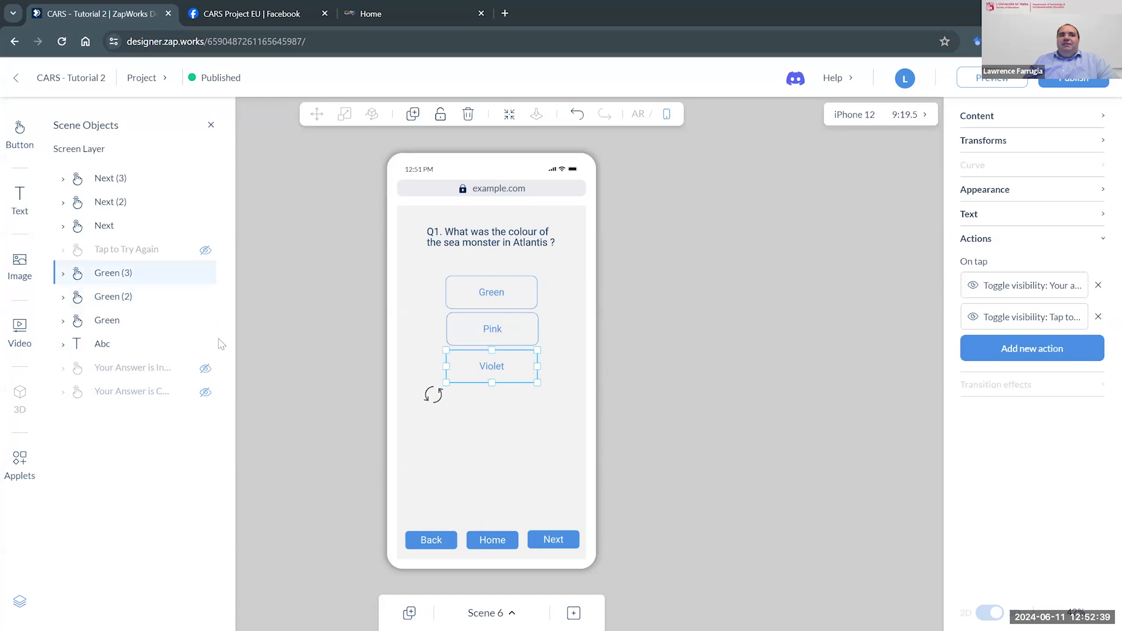
click(205, 369)
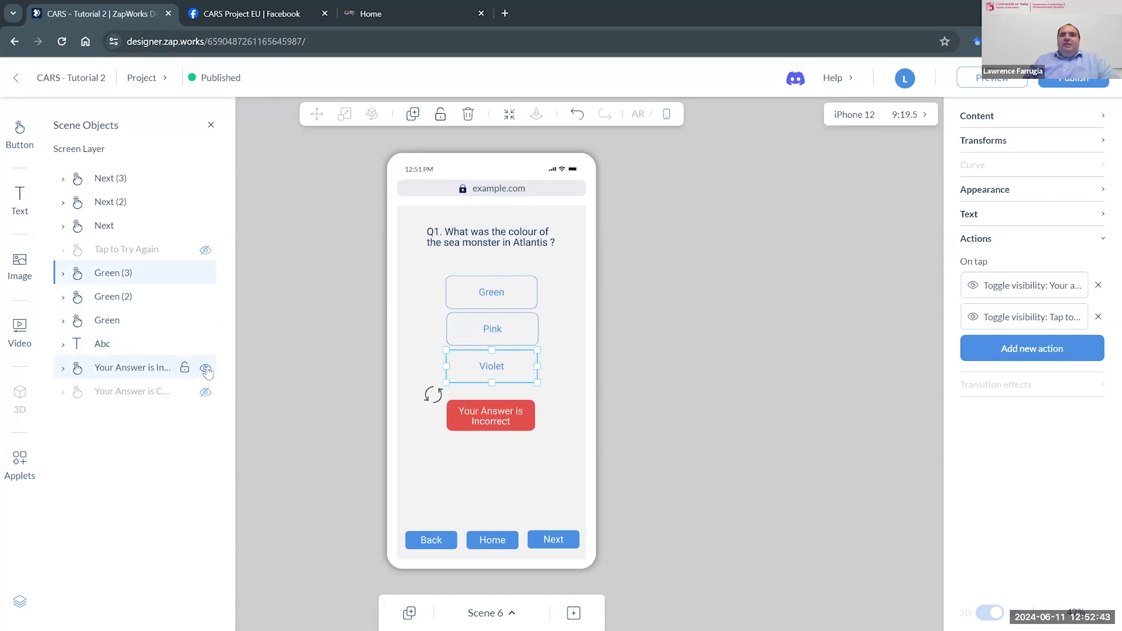
click(205, 251)
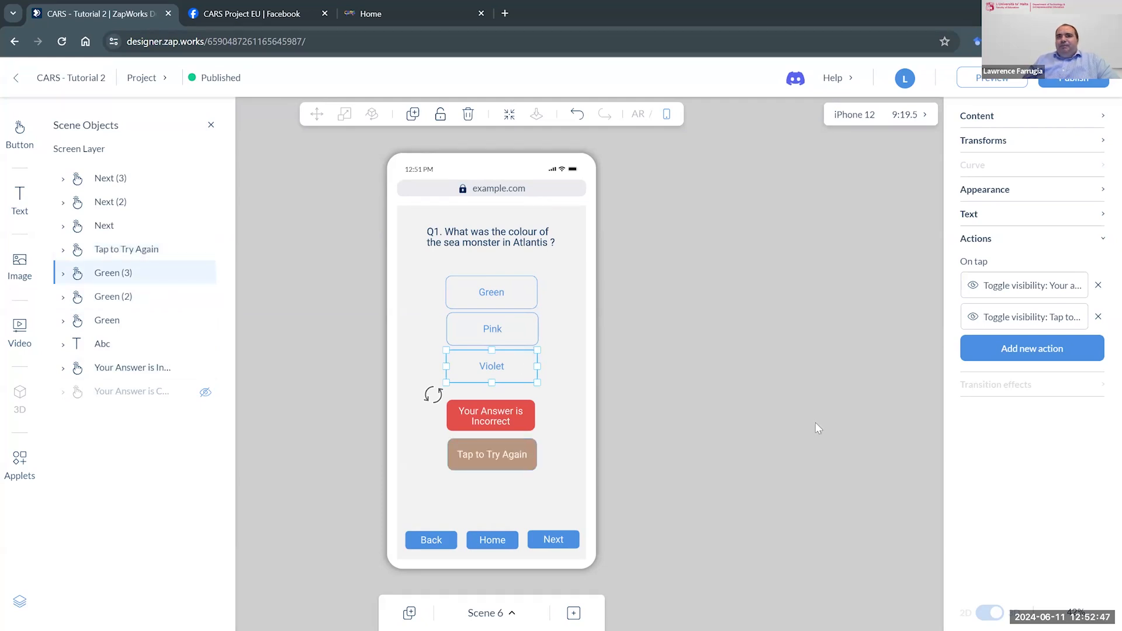
- Examine the "Tap to Try Again" button's first on-tap action and its available action types, keeping Toggle visibility
click(591, 450)
click(524, 455)
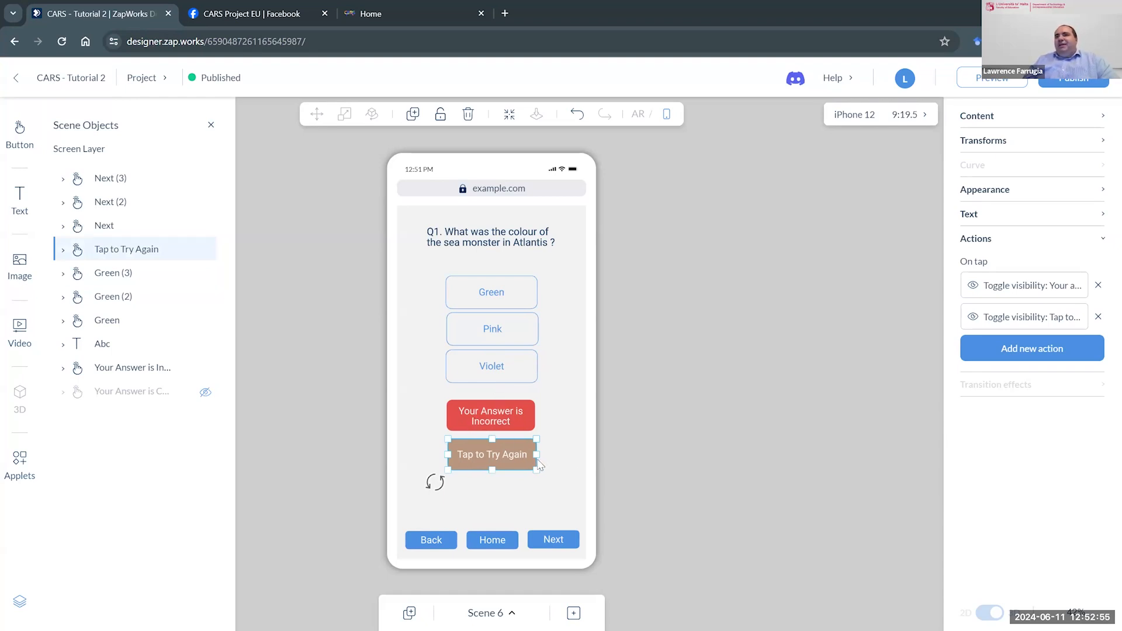
click(1000, 297)
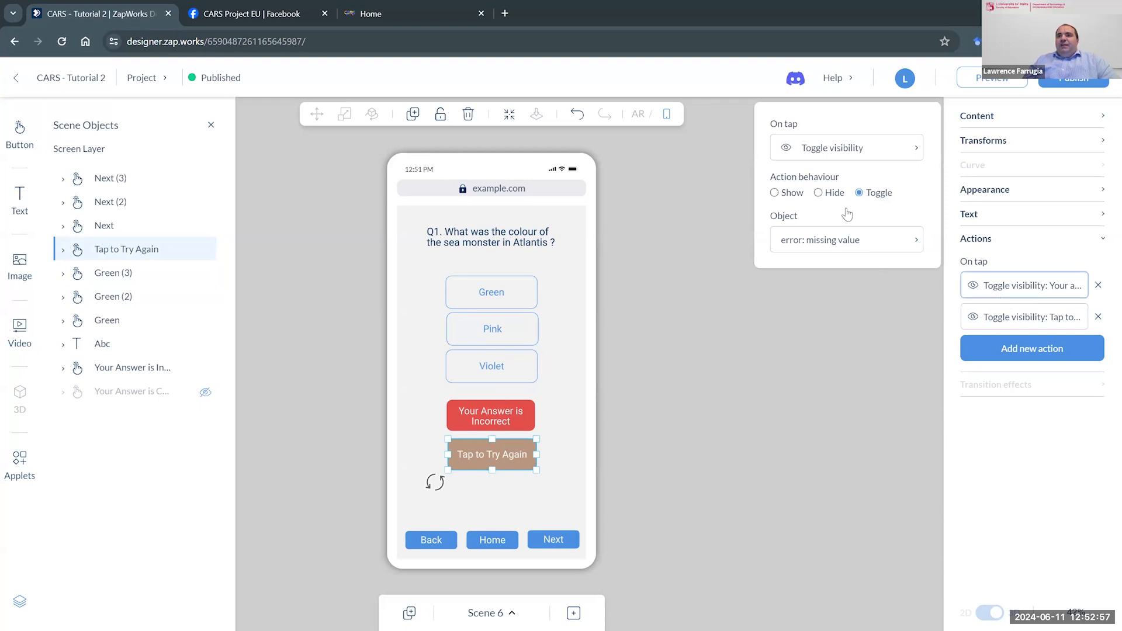
click(803, 150)
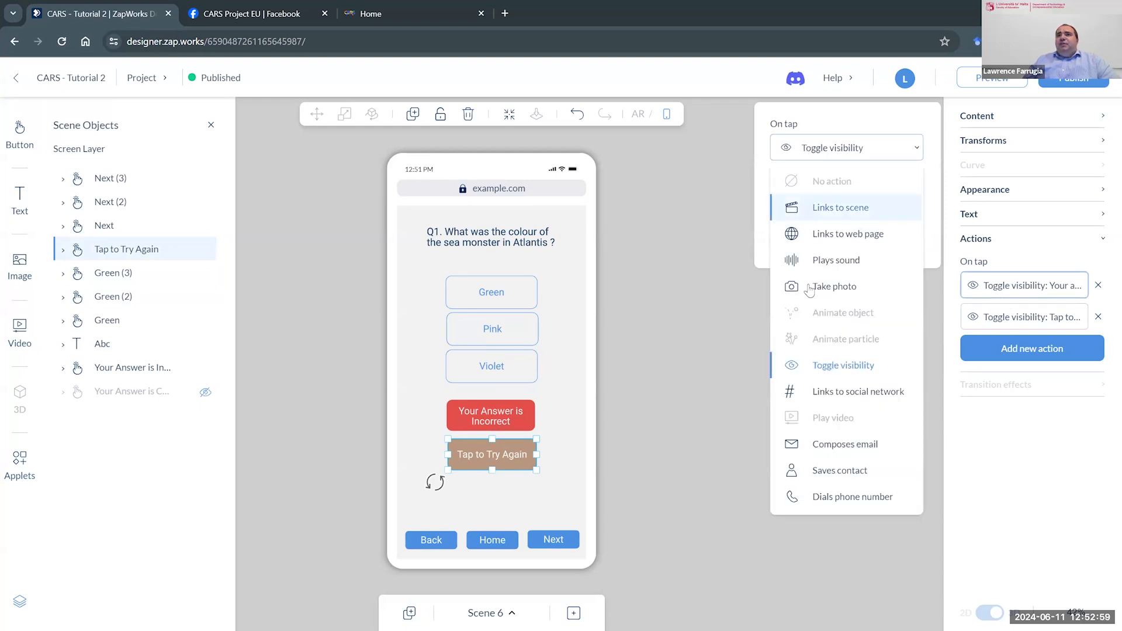
click(826, 368)
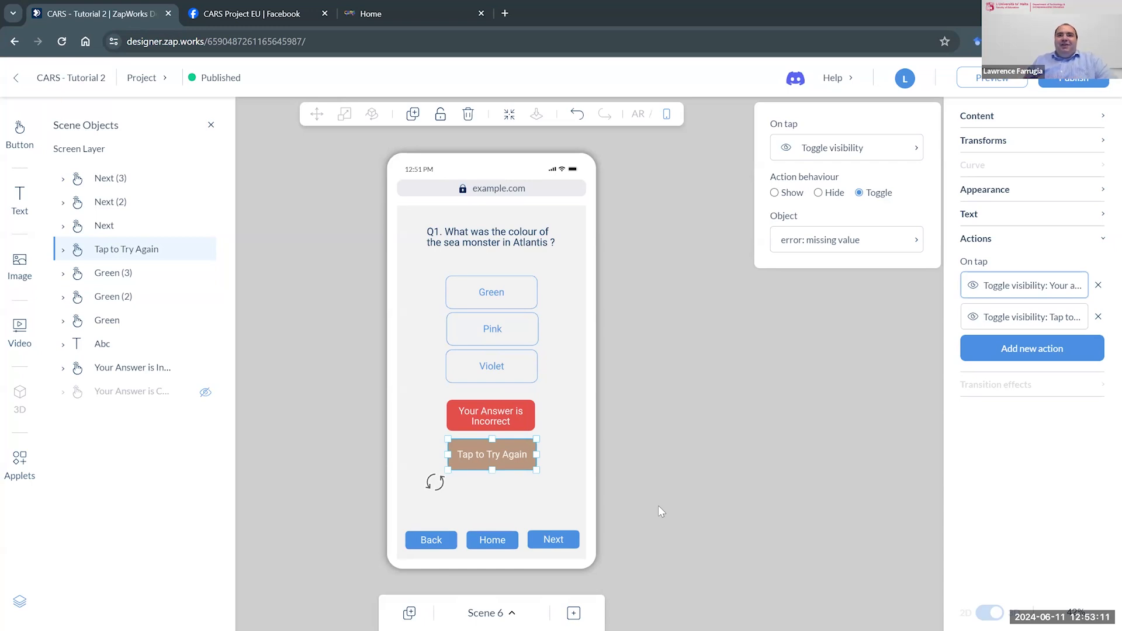
click(689, 452)
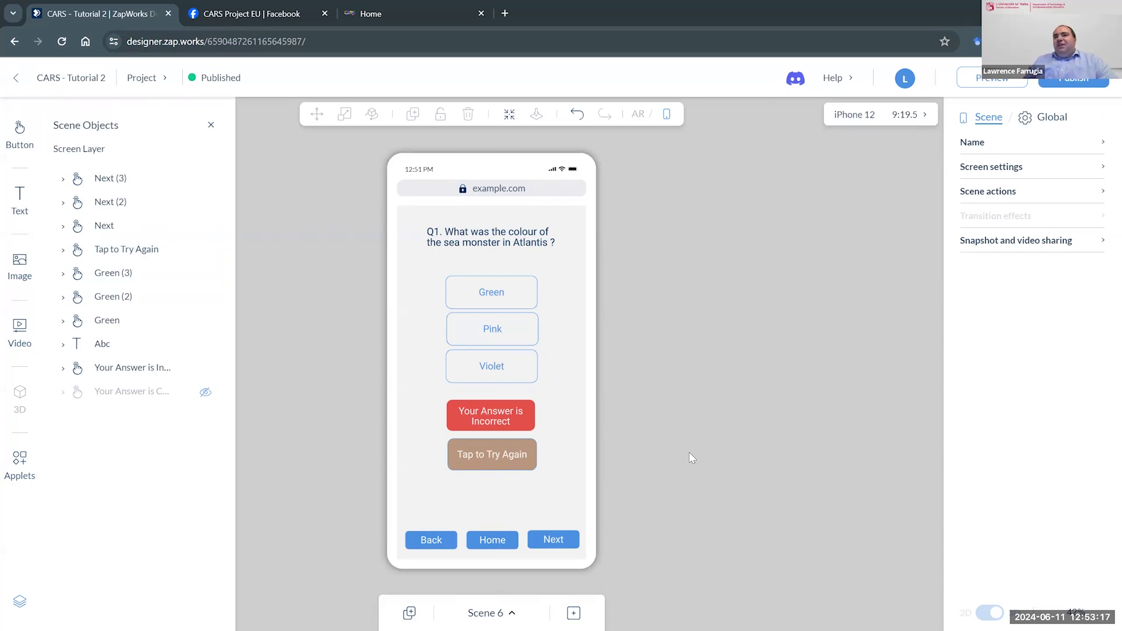
- Add a button below "Tap to Try Again" and label it "Take Quiz"
click(20, 133)
drag(86, 190, 492, 503)
double_click(496, 494)
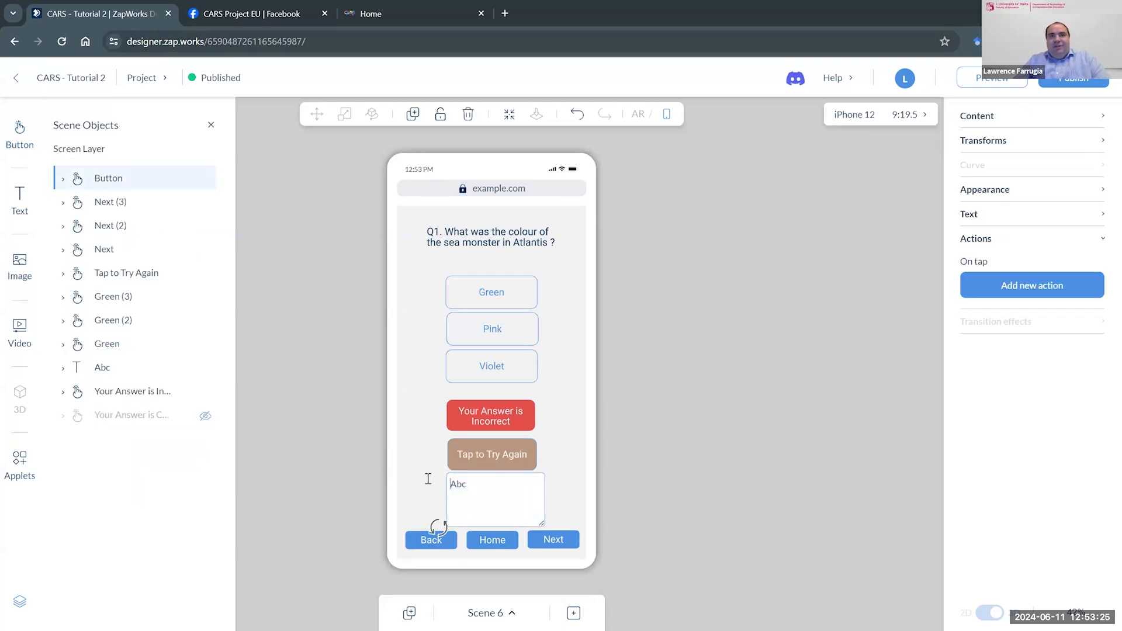
text(Take)
key(ctrl+a)
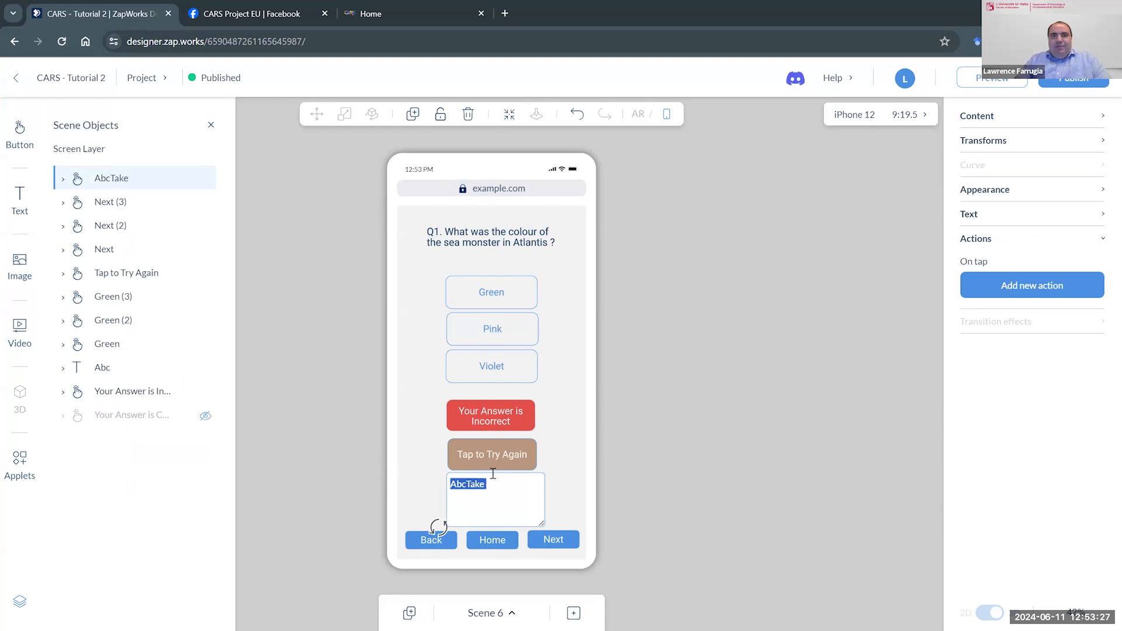
text(Ta)
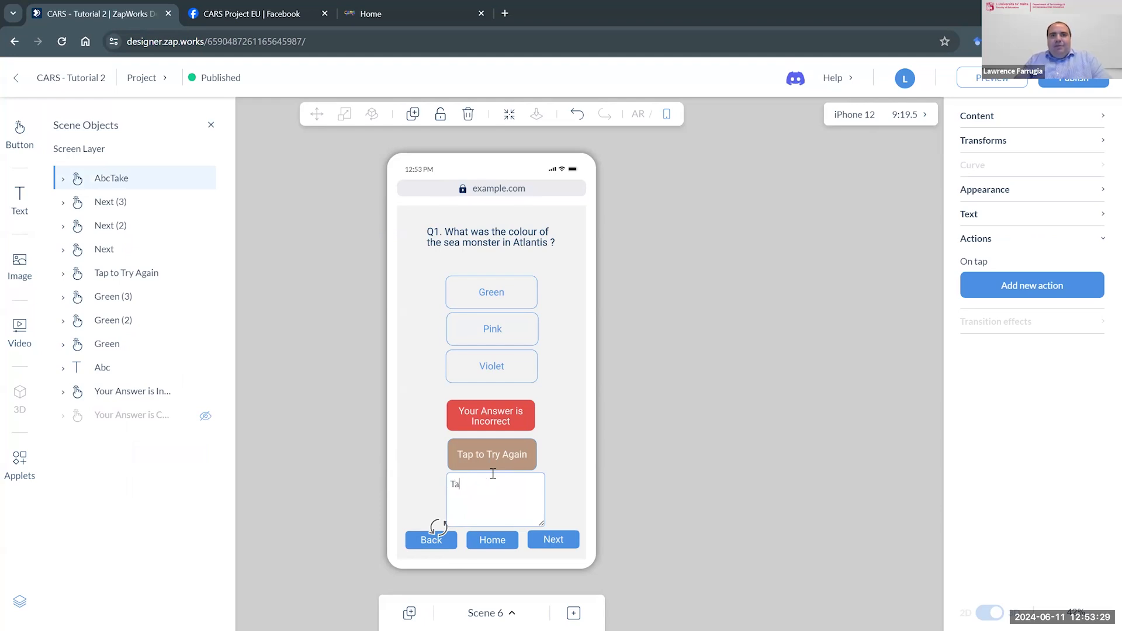
text(ke Quiz)
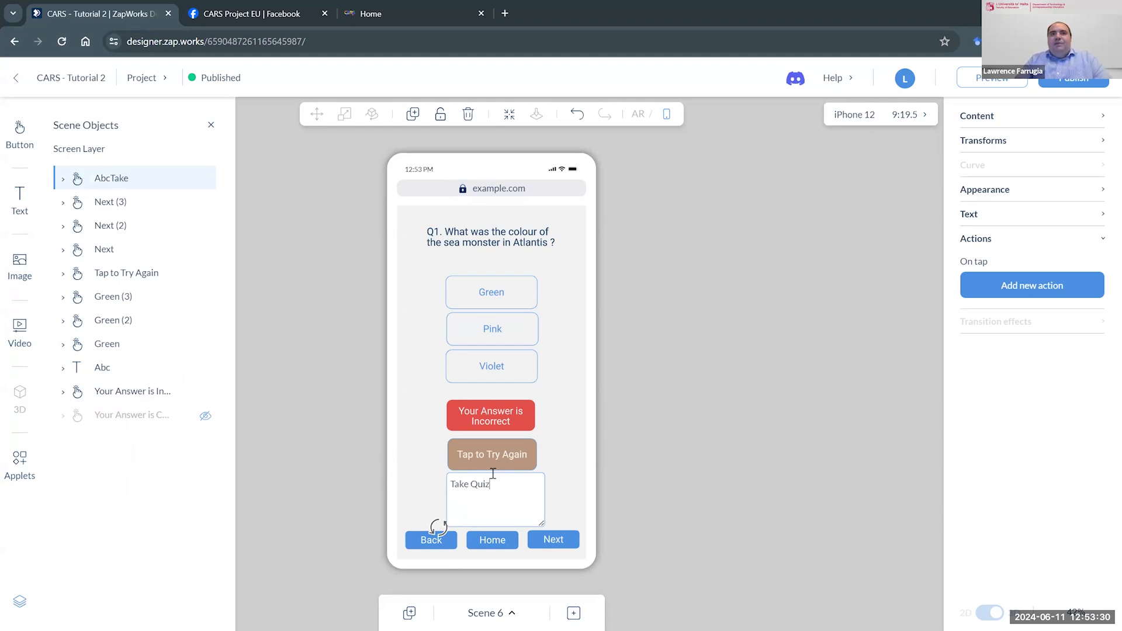
click(687, 488)
- Add an on-tap "Links to web page" action to the "Take Quiz" button and open its page URL for entry
click(537, 513)
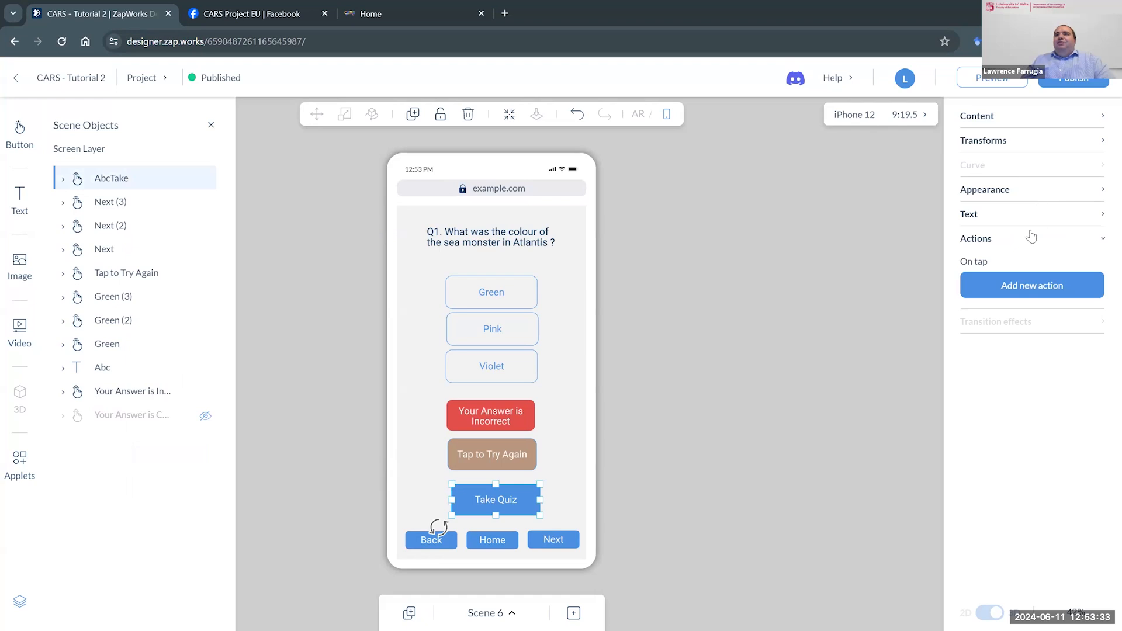
click(1048, 292)
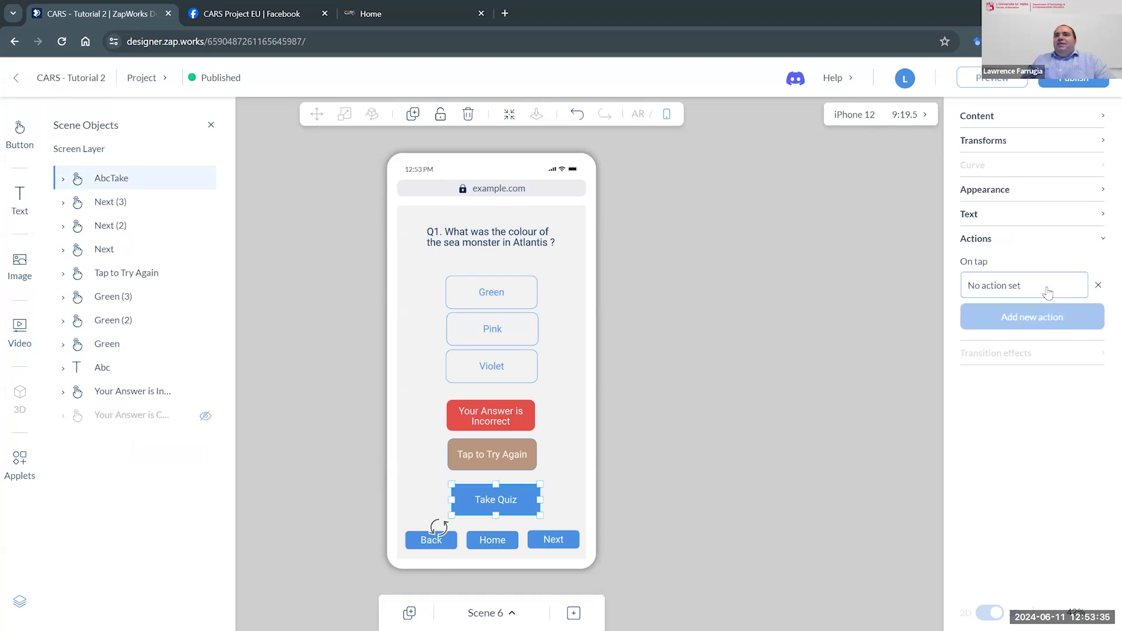
click(1048, 292)
click(854, 230)
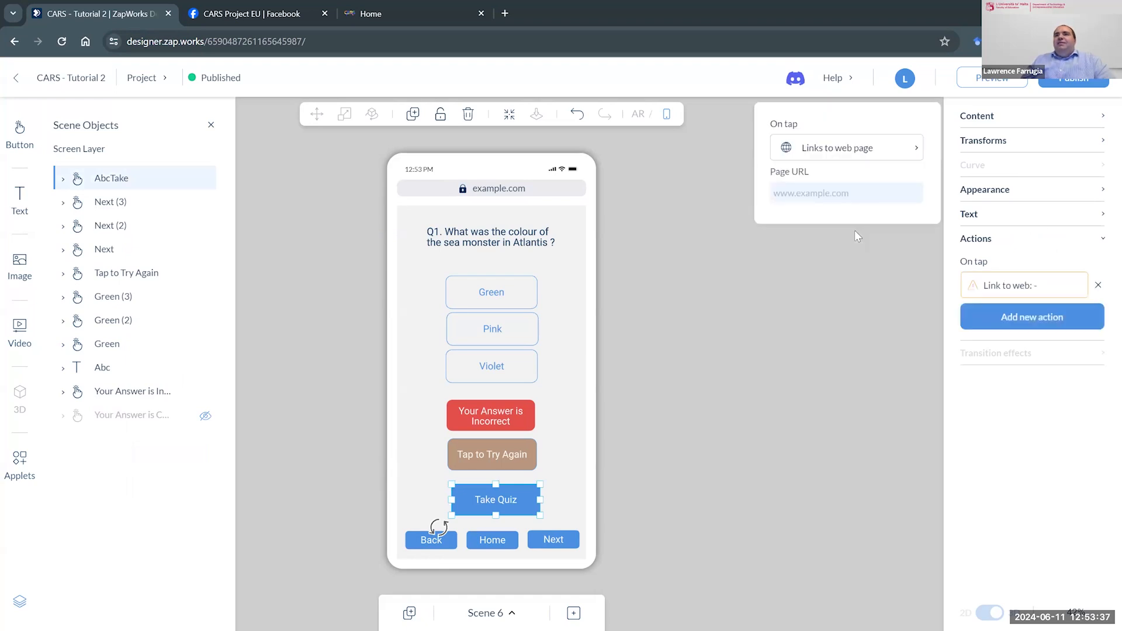
click(810, 199)
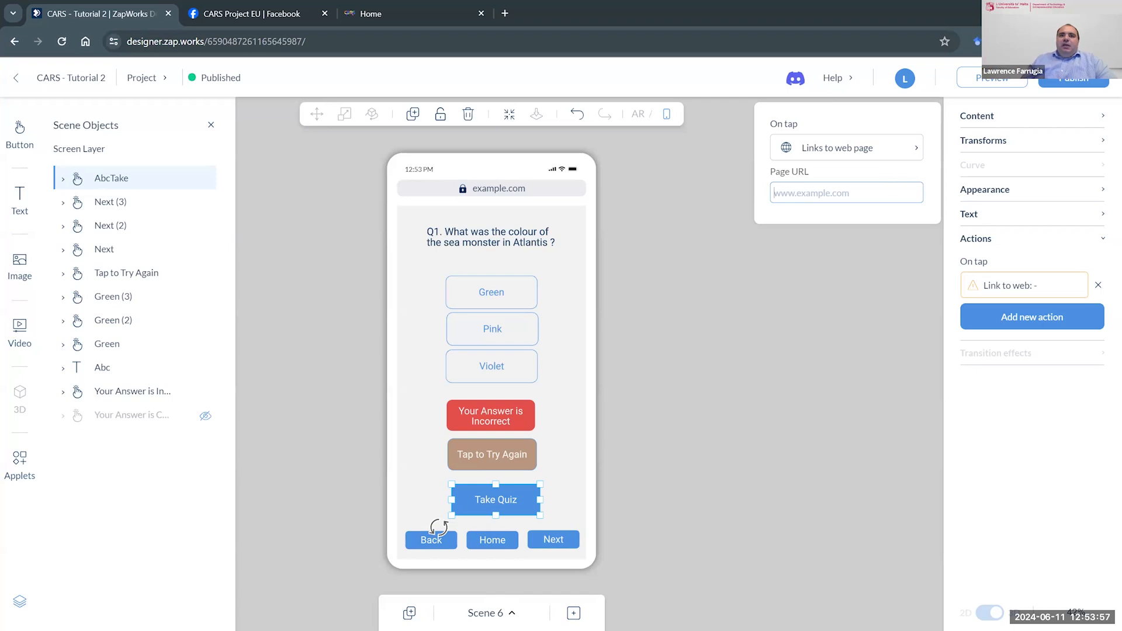
- Look over the second quiz question in Scene 7 and open Scene 8
click(486, 612)
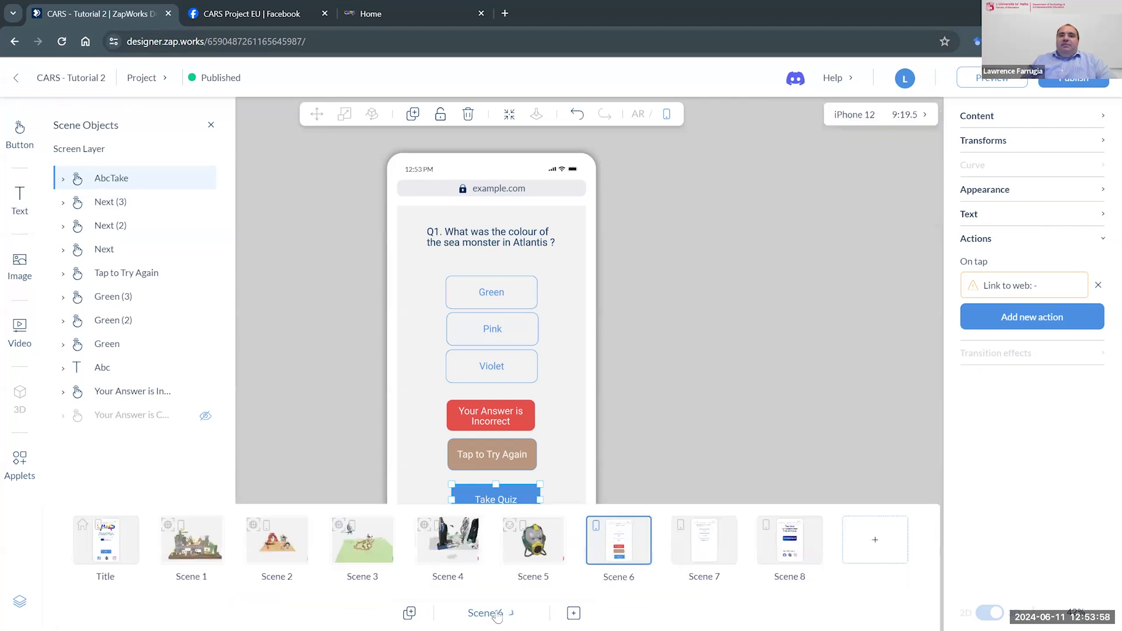
click(717, 553)
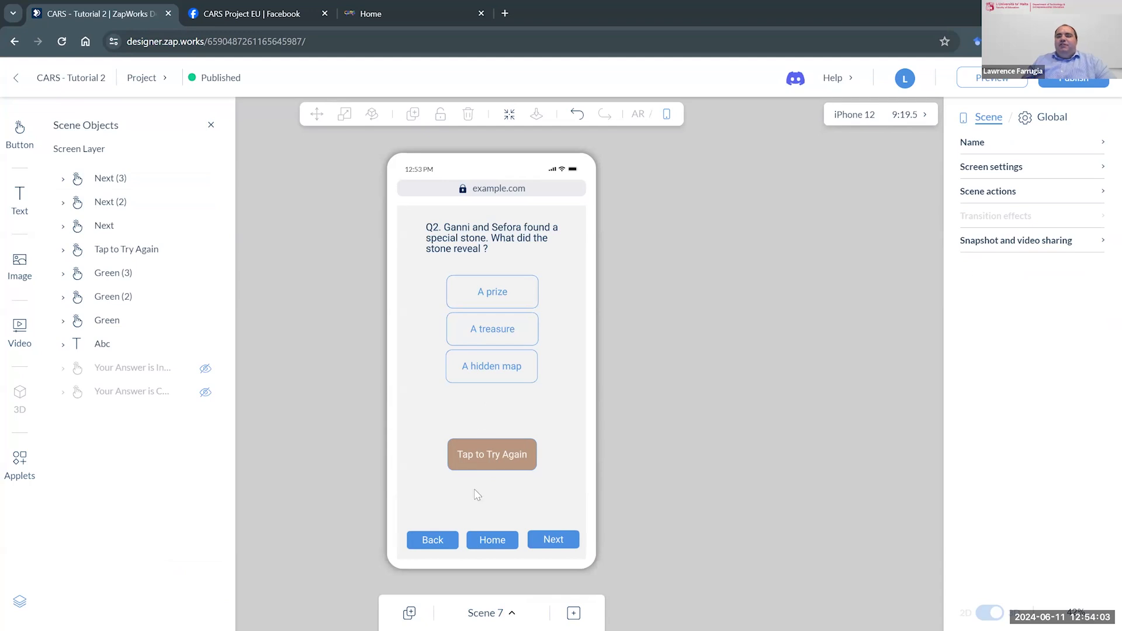
click(498, 614)
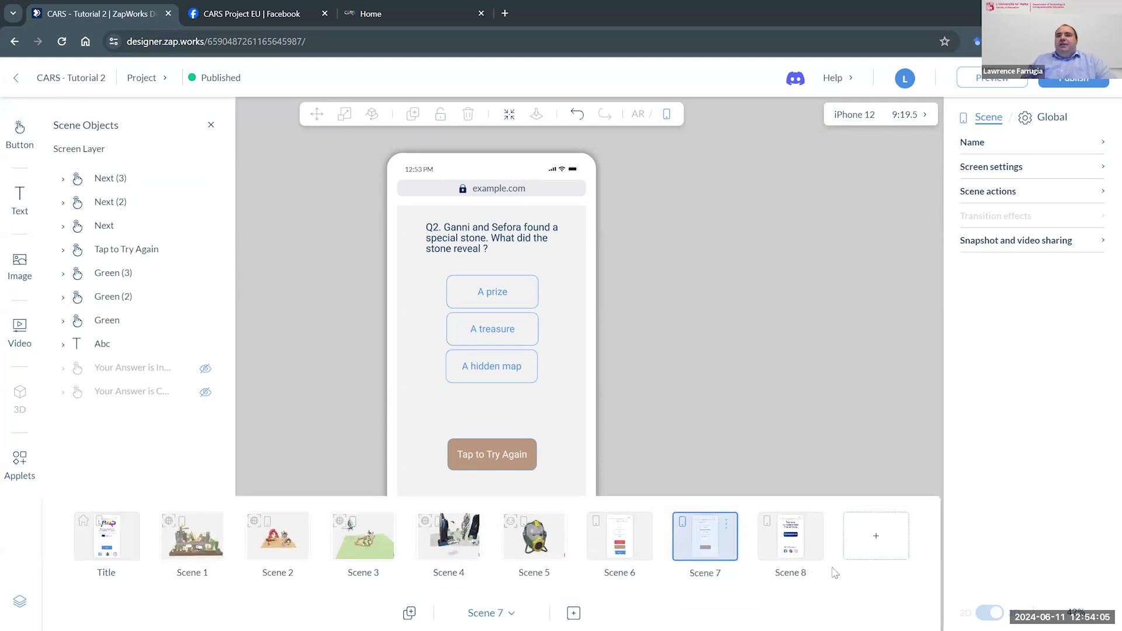
click(800, 546)
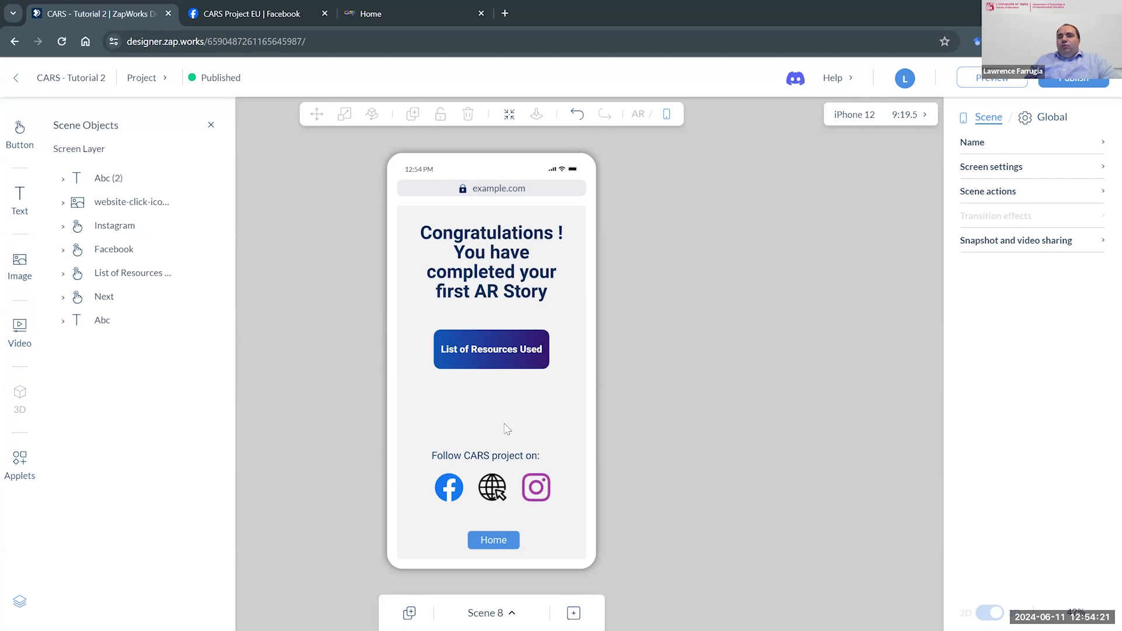
- Copy the page URL from the on-tap web link of the "List of Resources Used" button
click(493, 363)
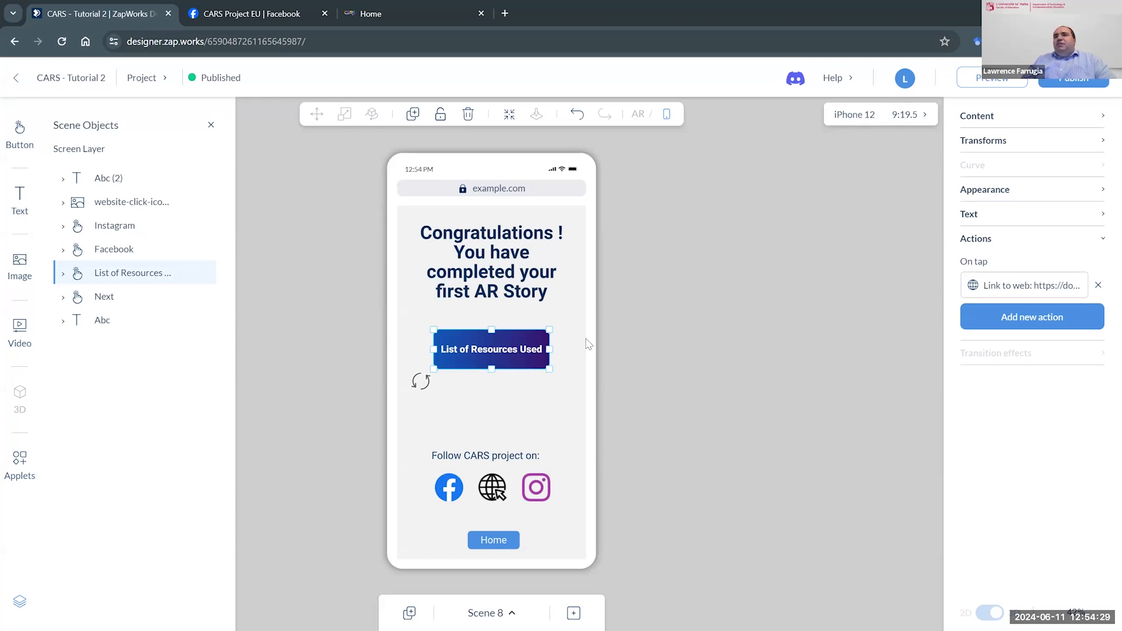
click(1021, 290)
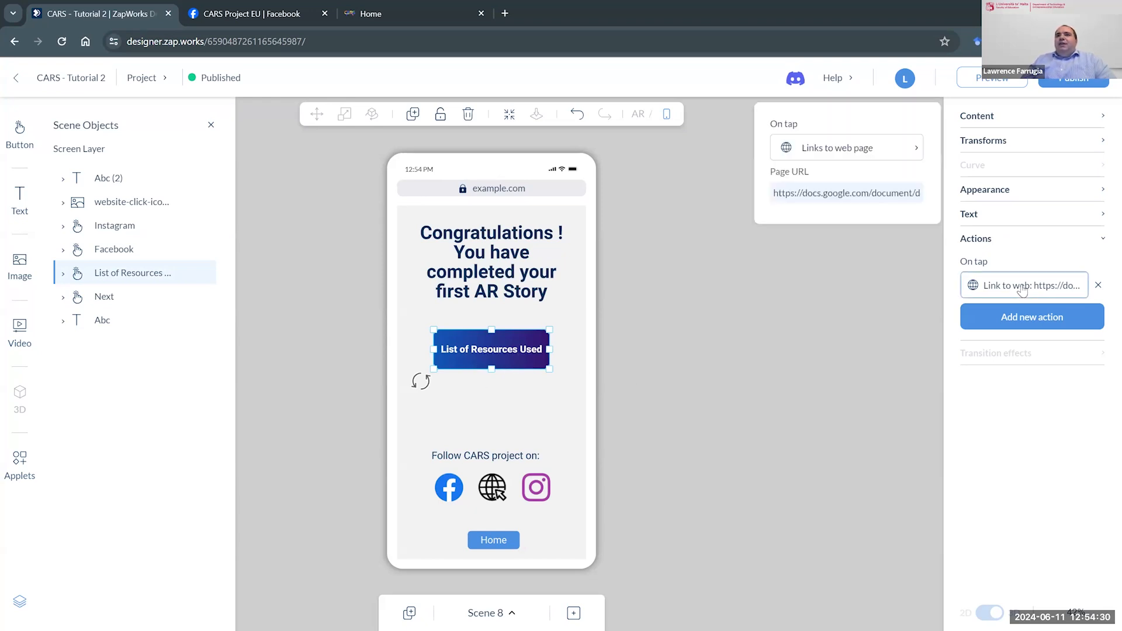
triple_click(832, 197)
right_click(834, 202)
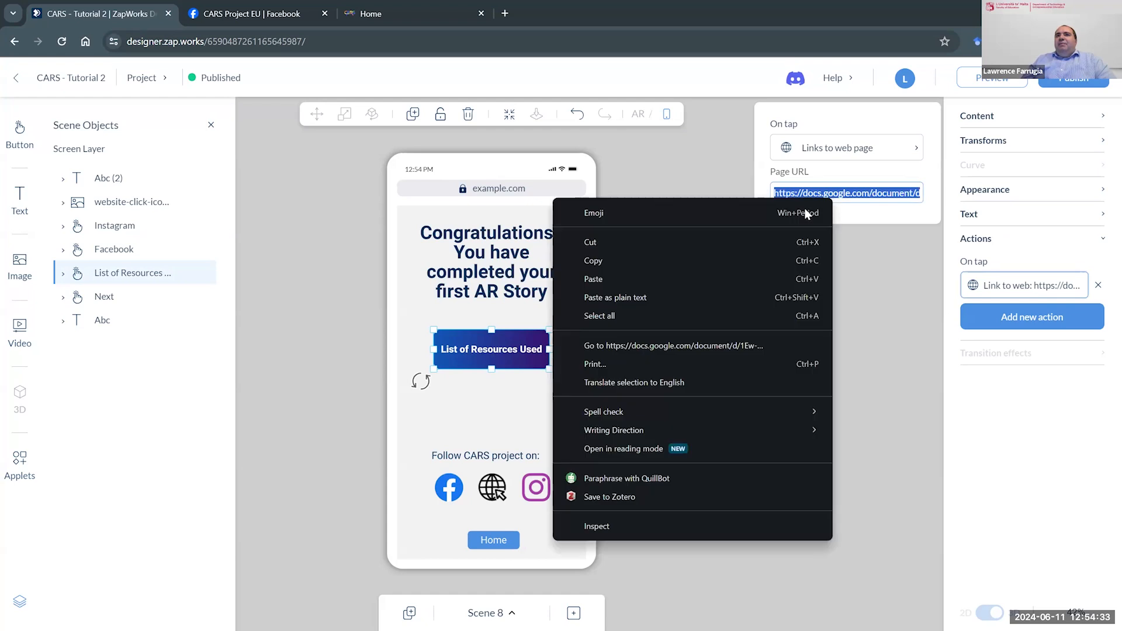
click(716, 261)
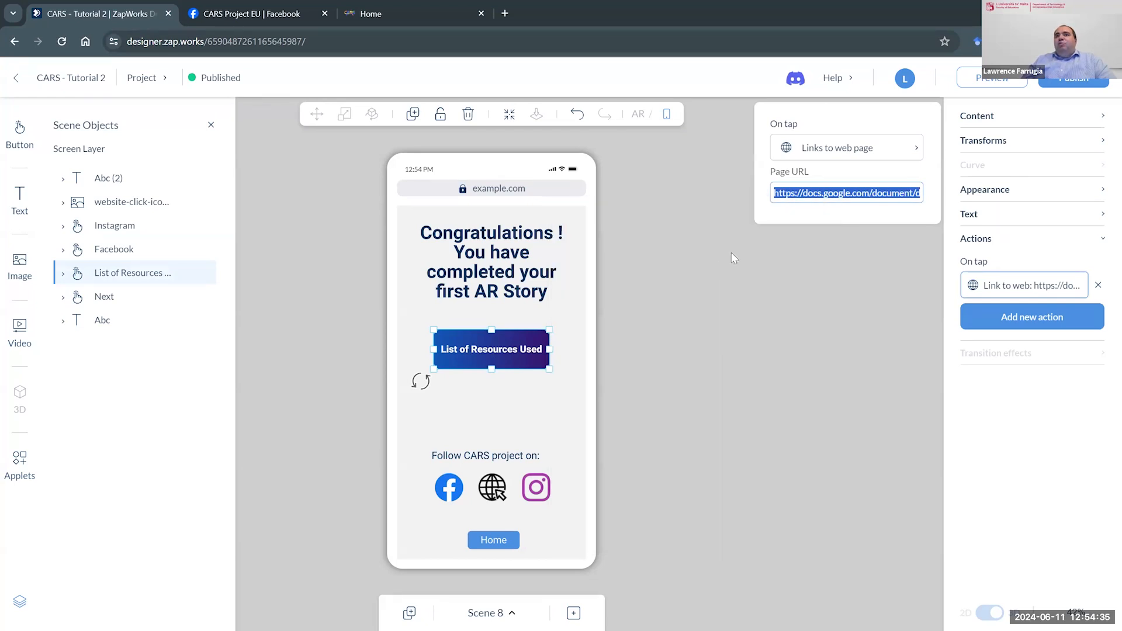
- Load the copied resources link in the browser page that shows the CARS Project EU Facebook profile
click(241, 14)
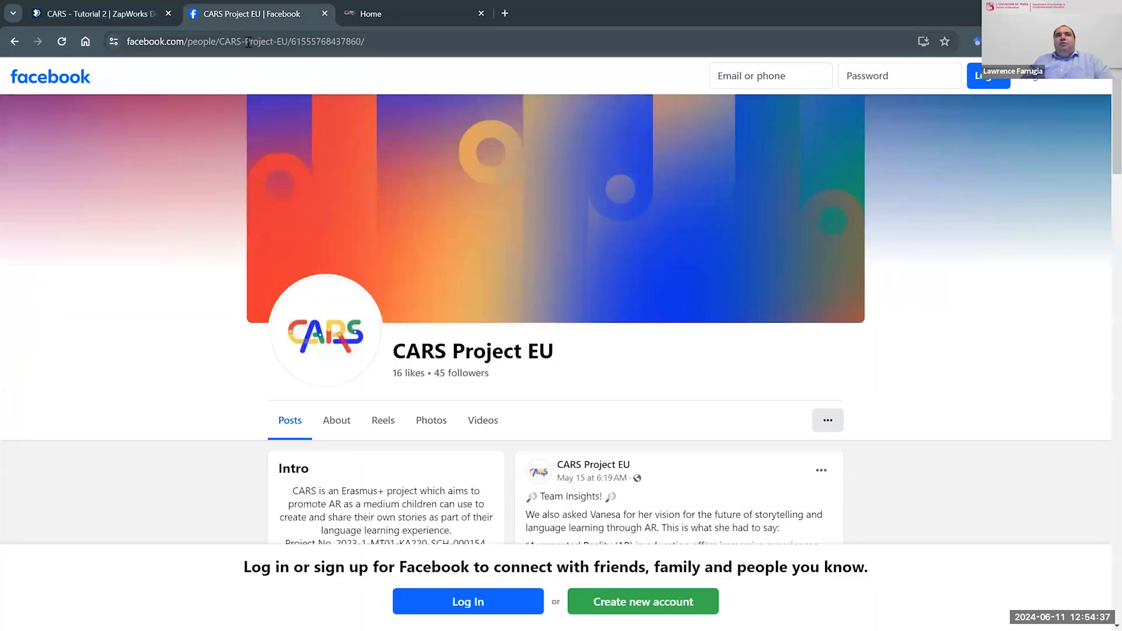
click(241, 41)
key(ctrl+v)
key(Return)
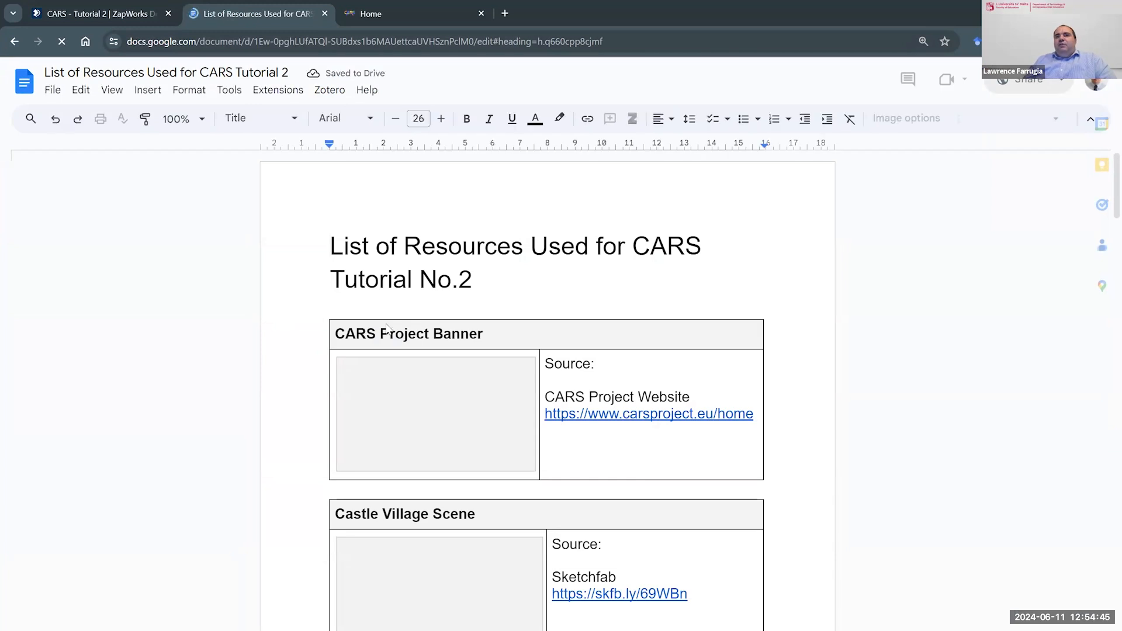
- Examine the listed assets and their sources in the resources document, from the CARS Project Banner to the animated Dragon
scroll(463, 294, down, 1)
scroll(461, 294, down, 1)
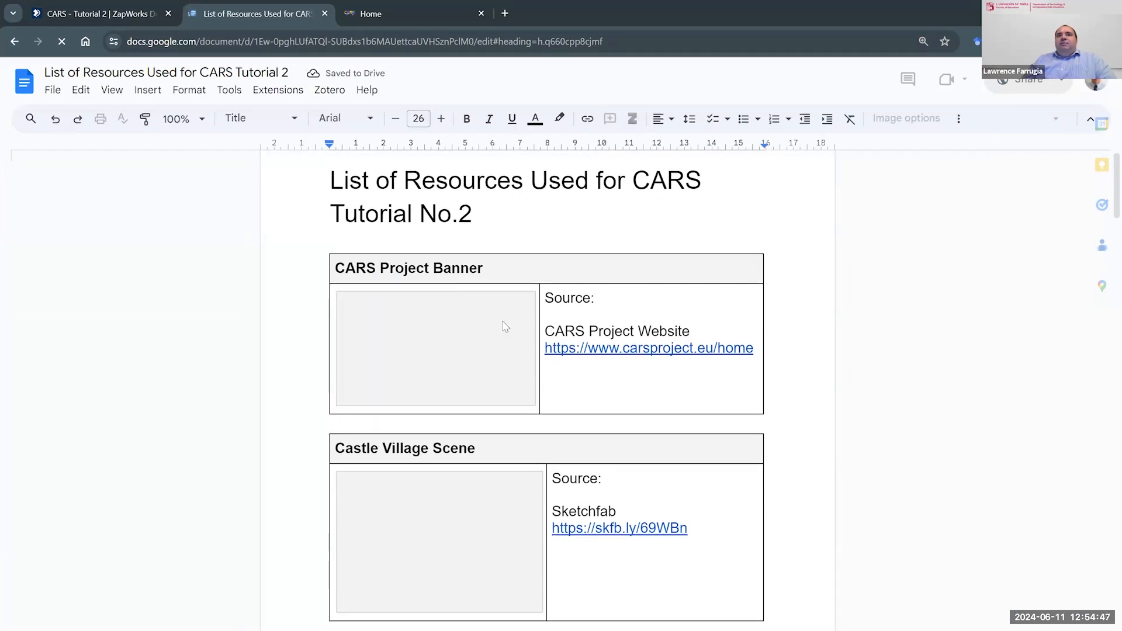
scroll(502, 326, down, 2)
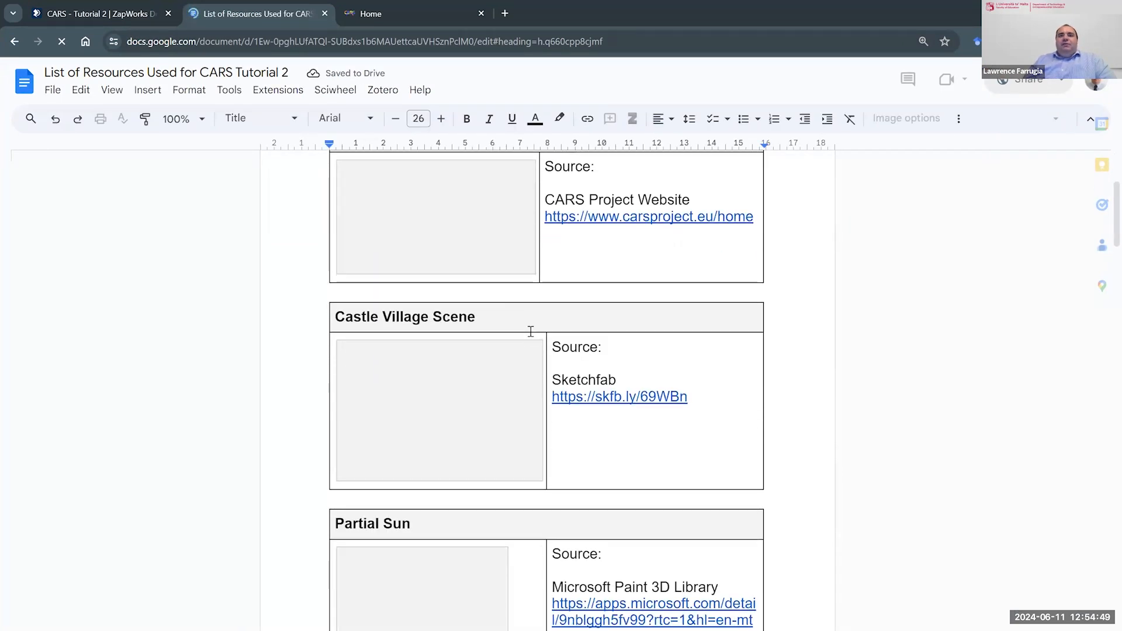
scroll(531, 334, down, 3)
scroll(534, 345, down, 12)
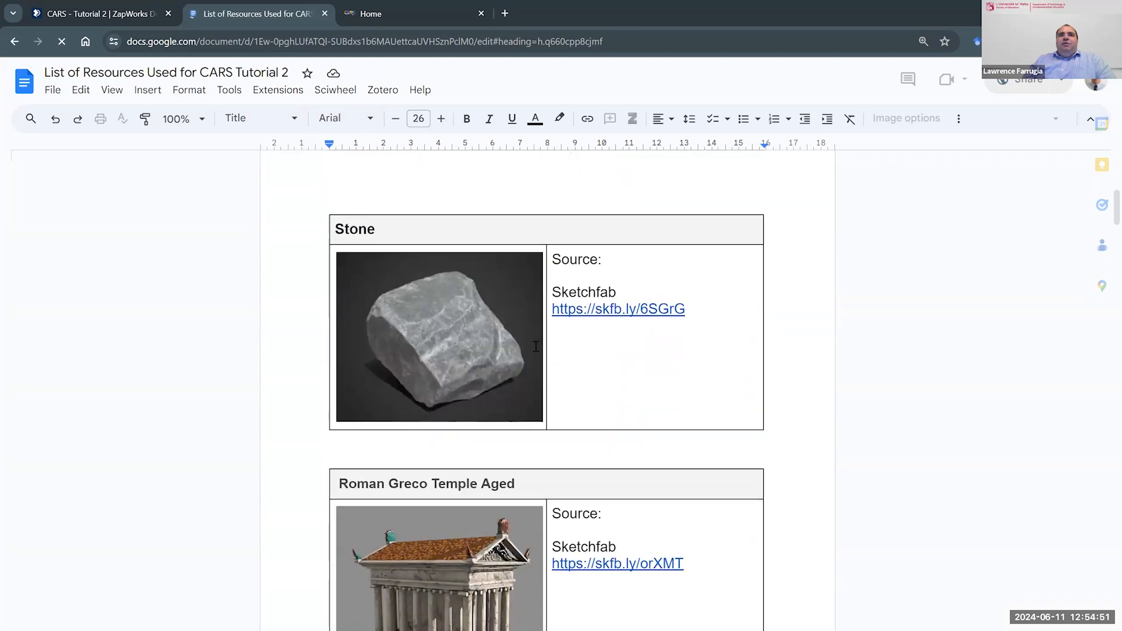
scroll(535, 346, down, 10)
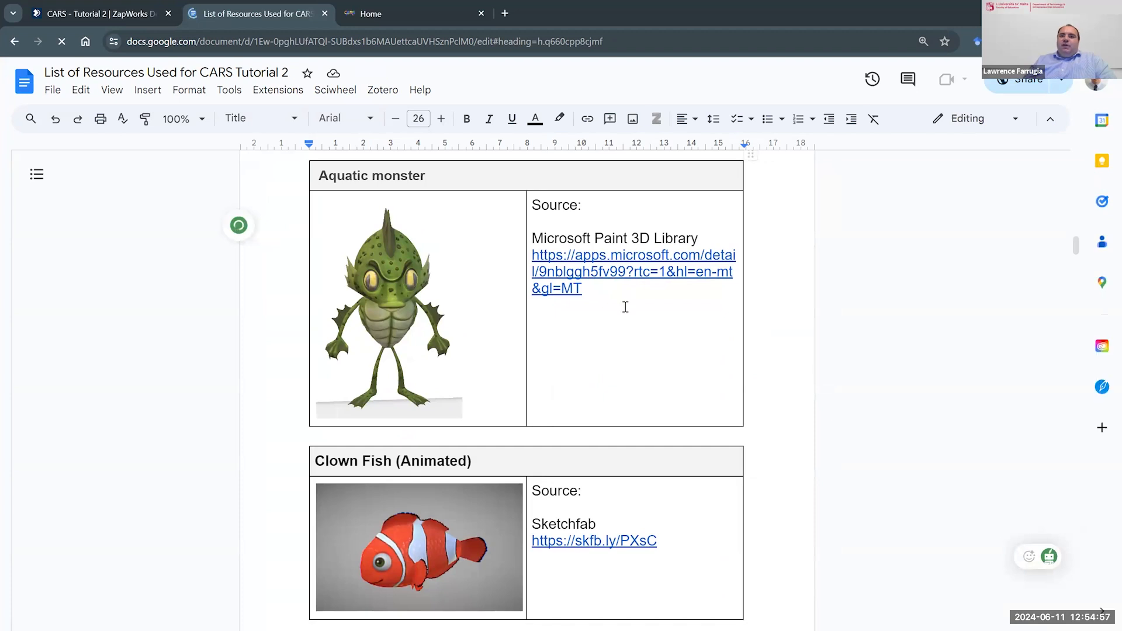
scroll(624, 306, down, 2)
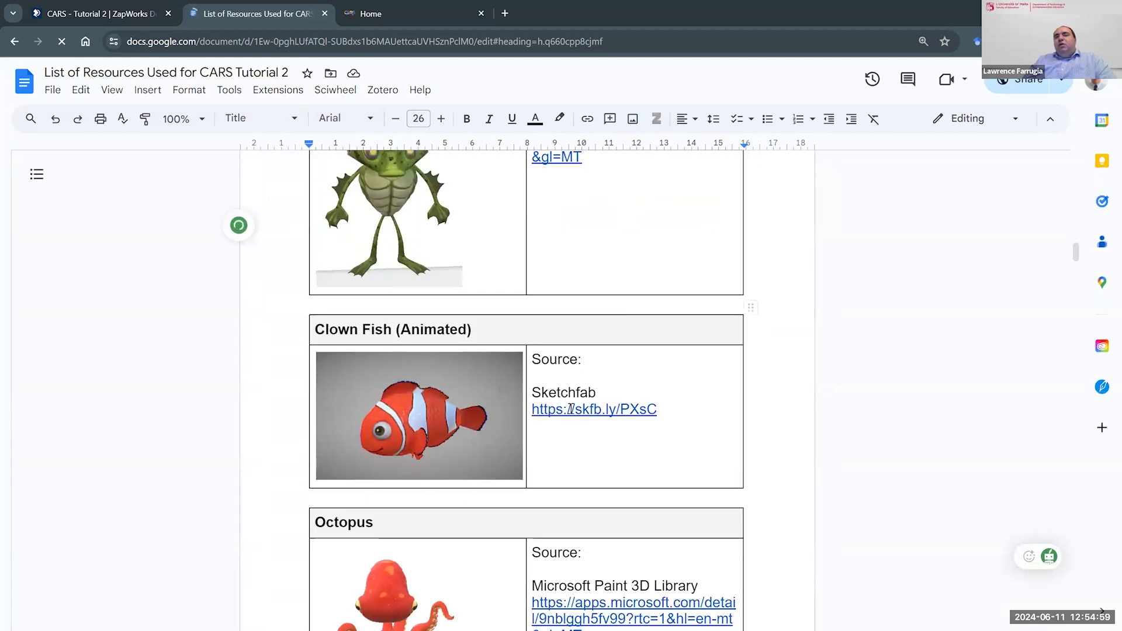
scroll(573, 416, down, 2)
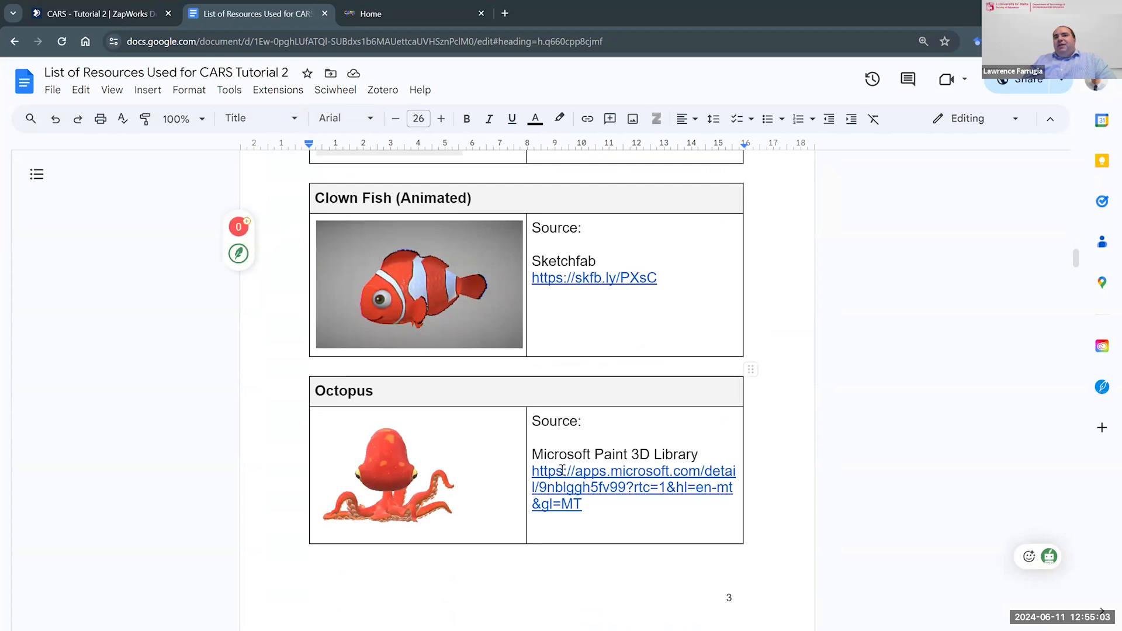
scroll(624, 457, down, 15)
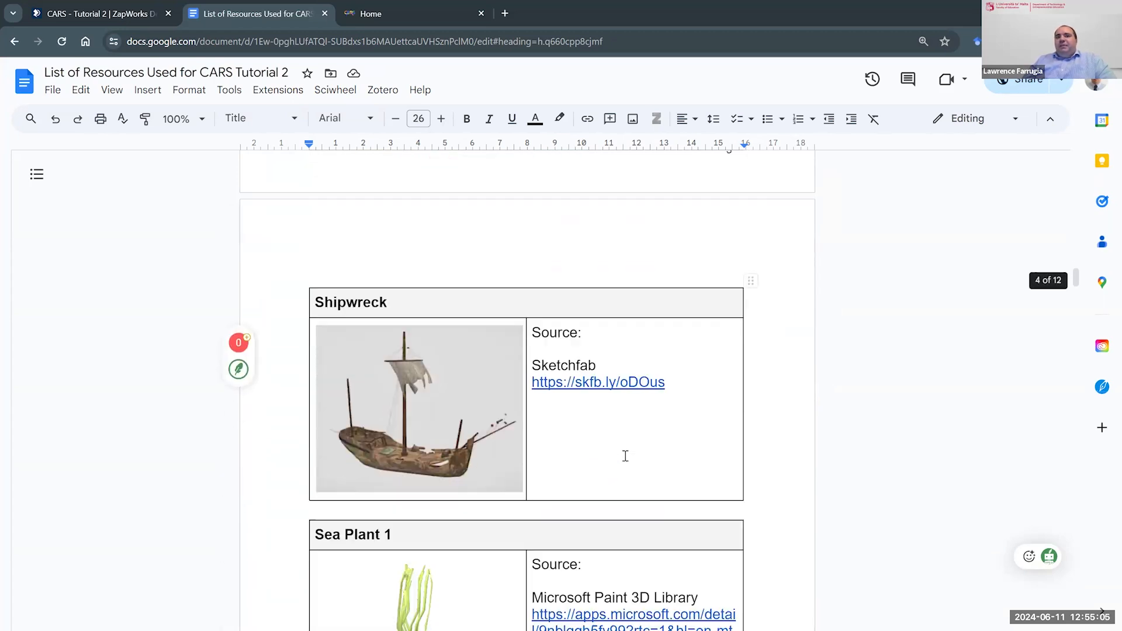
scroll(625, 457, down, 15)
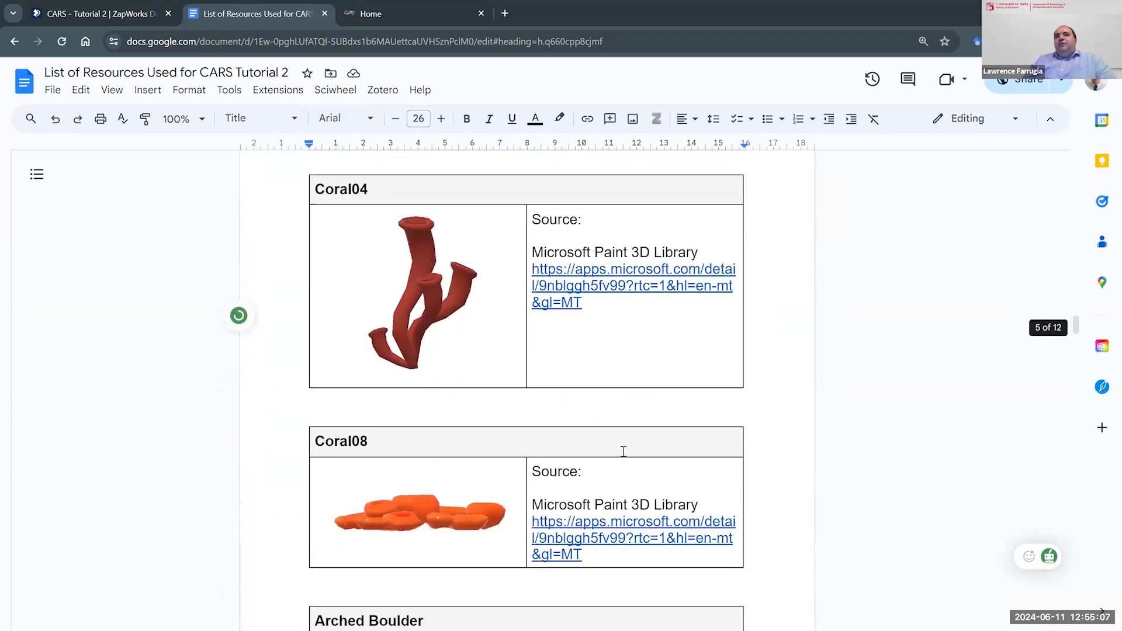
scroll(623, 451, down, 7)
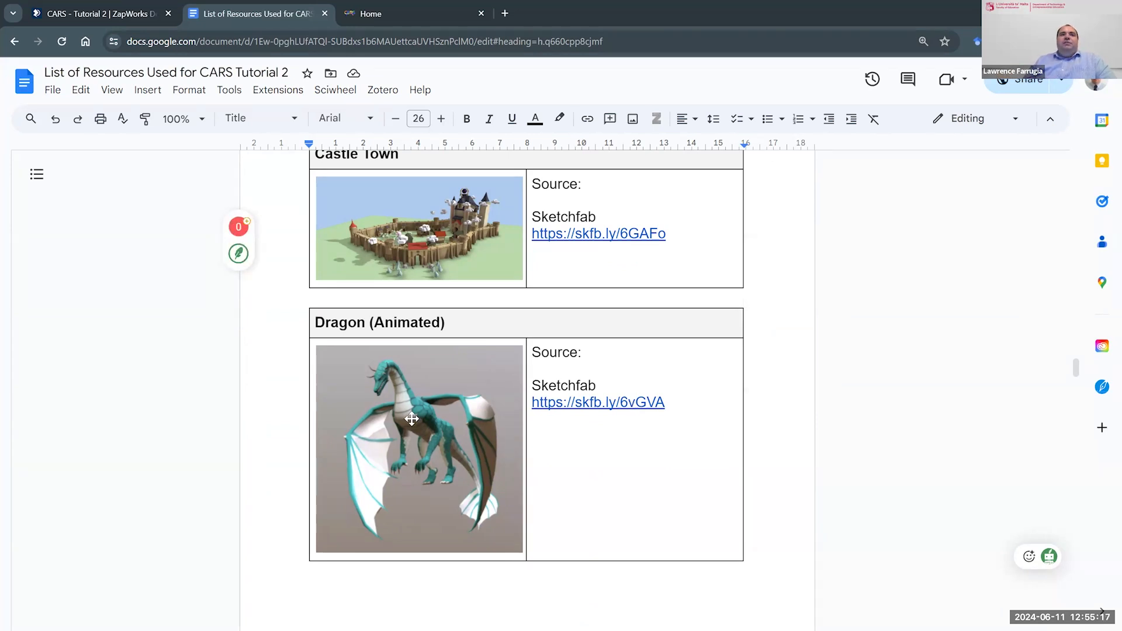
scroll(435, 408, down, 1)
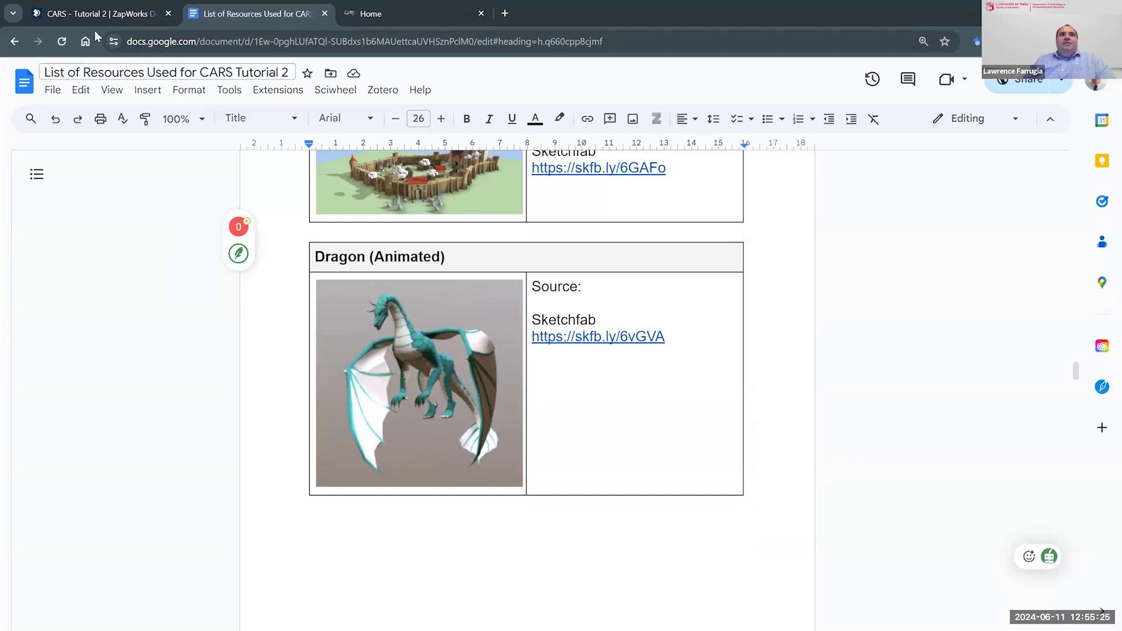
- Return to Zapworks Designer and examine the on-tap actions of Scene 8's Facebook, website and Instagram icons and Home button
click(96, 12)
click(630, 447)
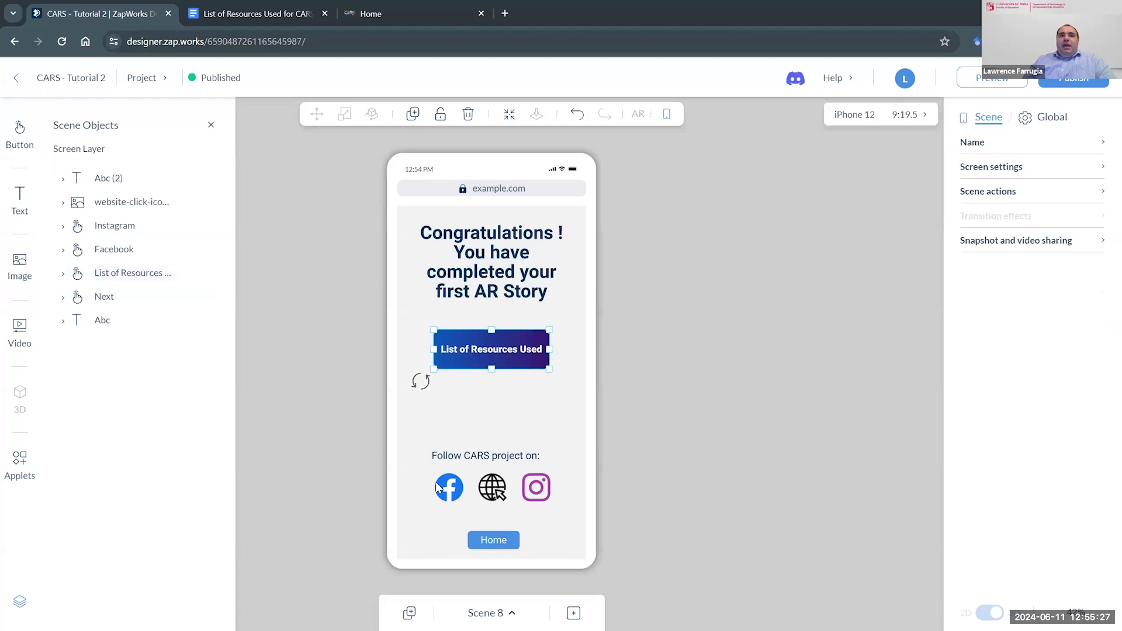
click(449, 487)
click(496, 492)
click(527, 491)
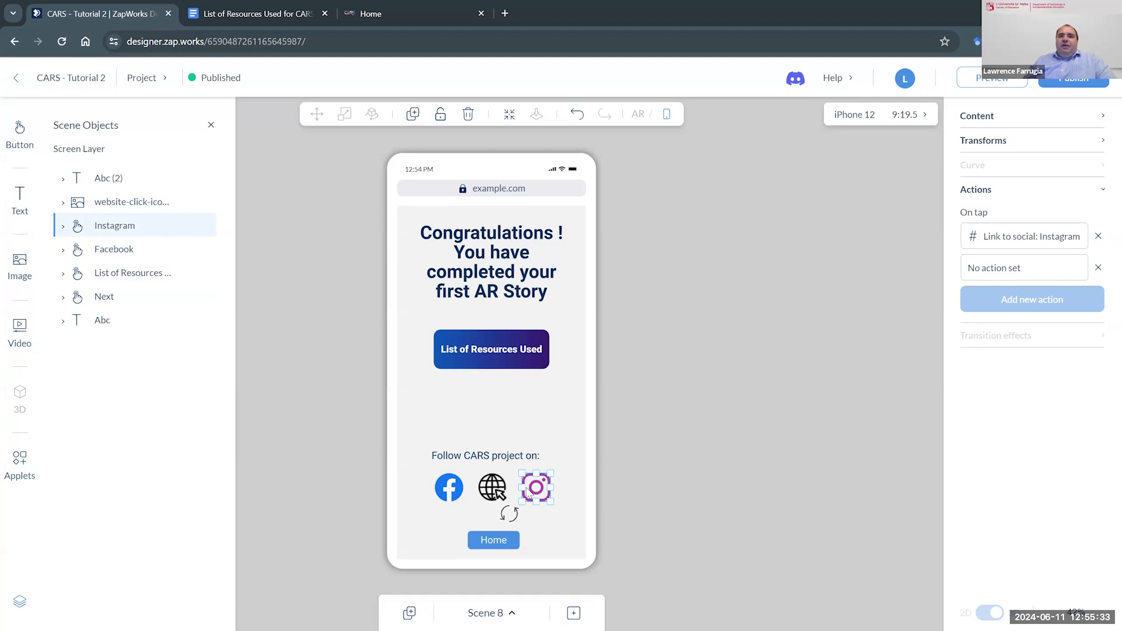
click(490, 489)
click(494, 542)
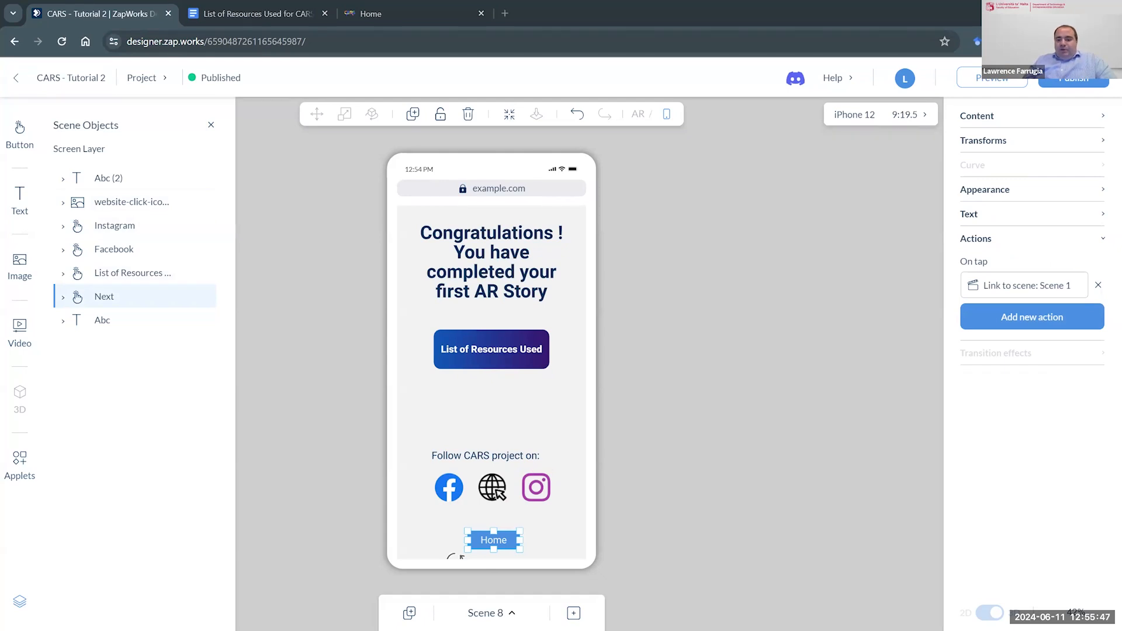
click(642, 536)
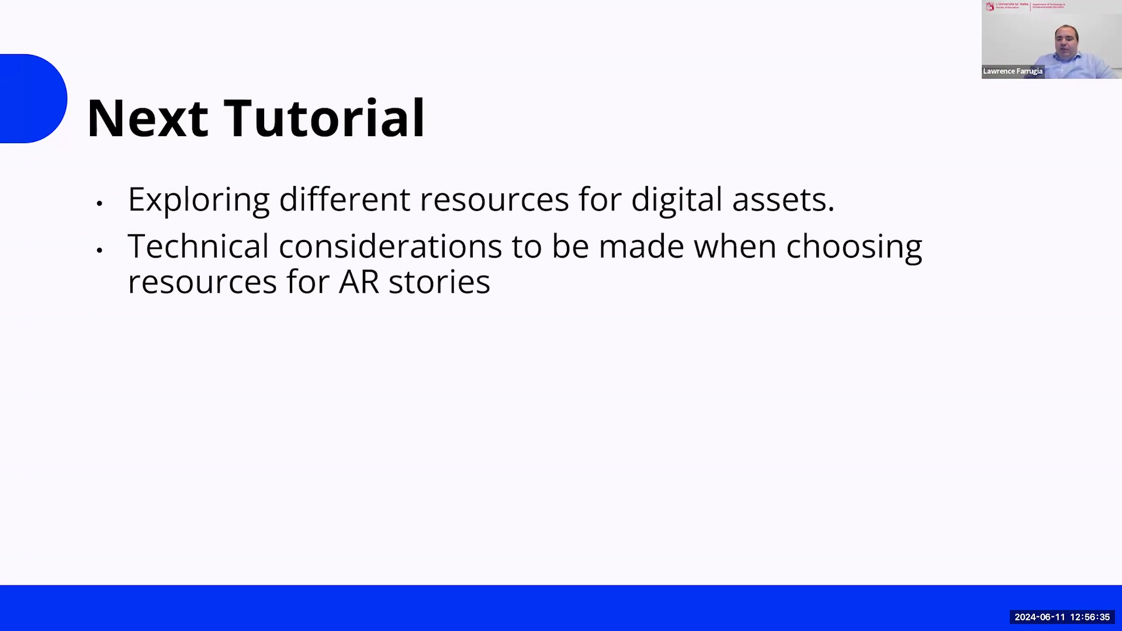
key(Right)
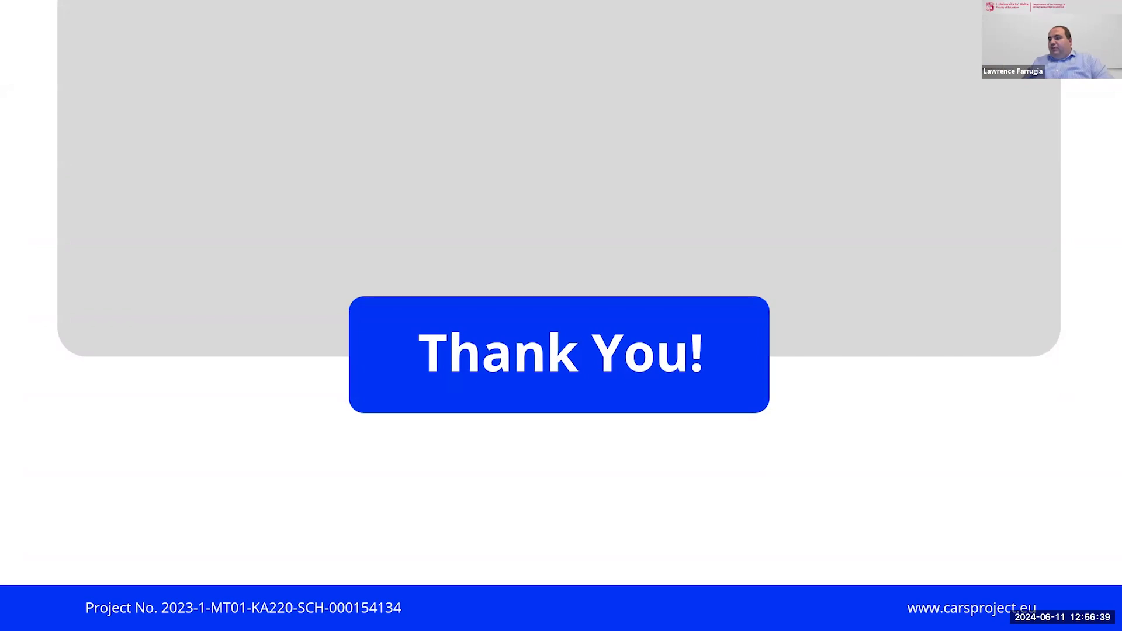
key(alt+Tab)
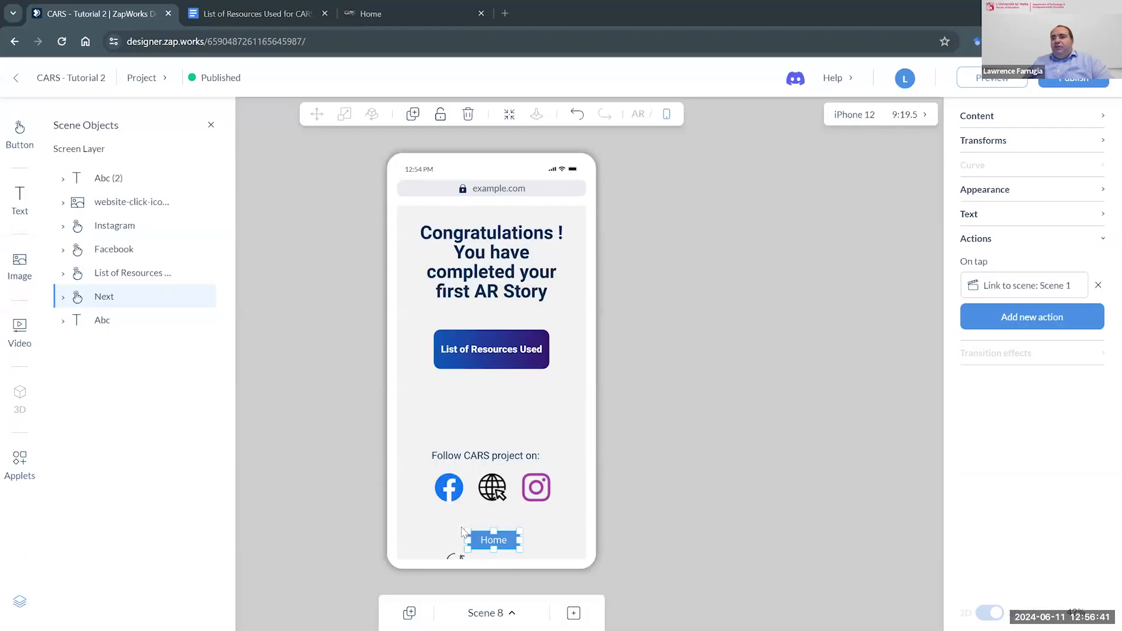